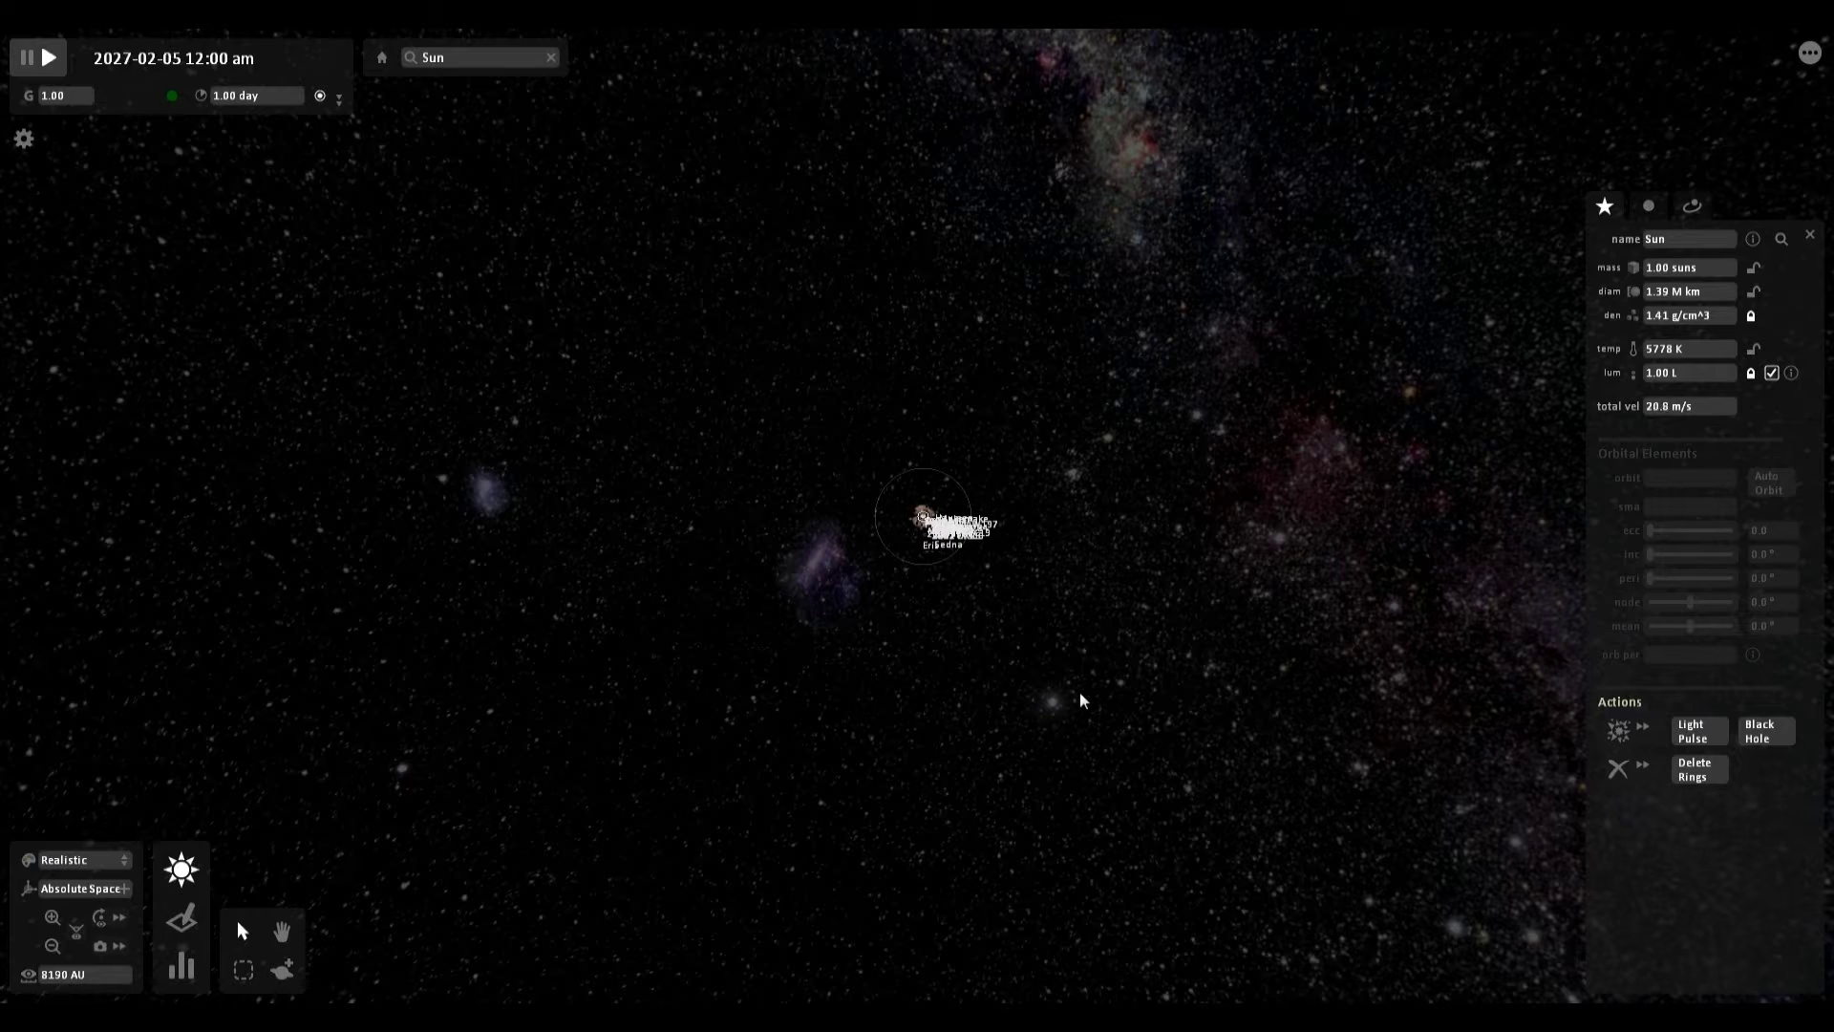
Select Pluto in the outer solar system and delete it from the simulation.
scroll(1108, 680, "up", 10)
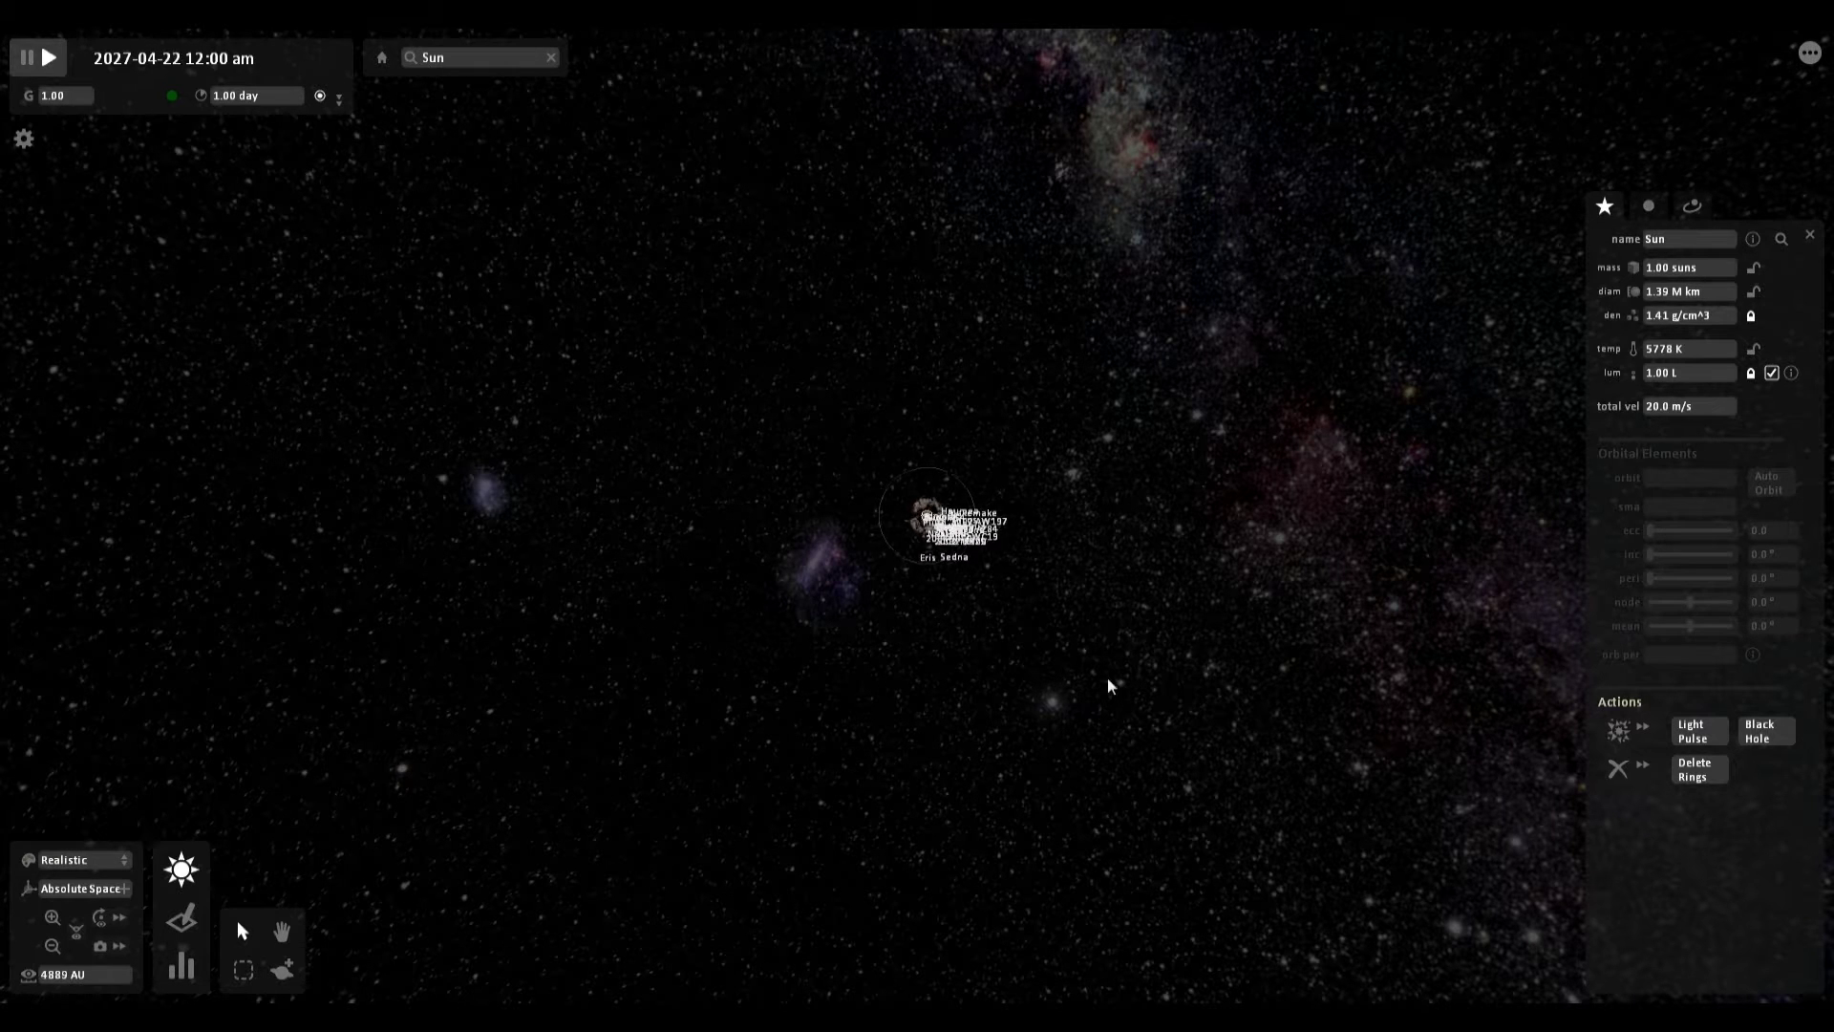
right_click_drag(1115, 678, 682, 386)
left_click(676, 396)
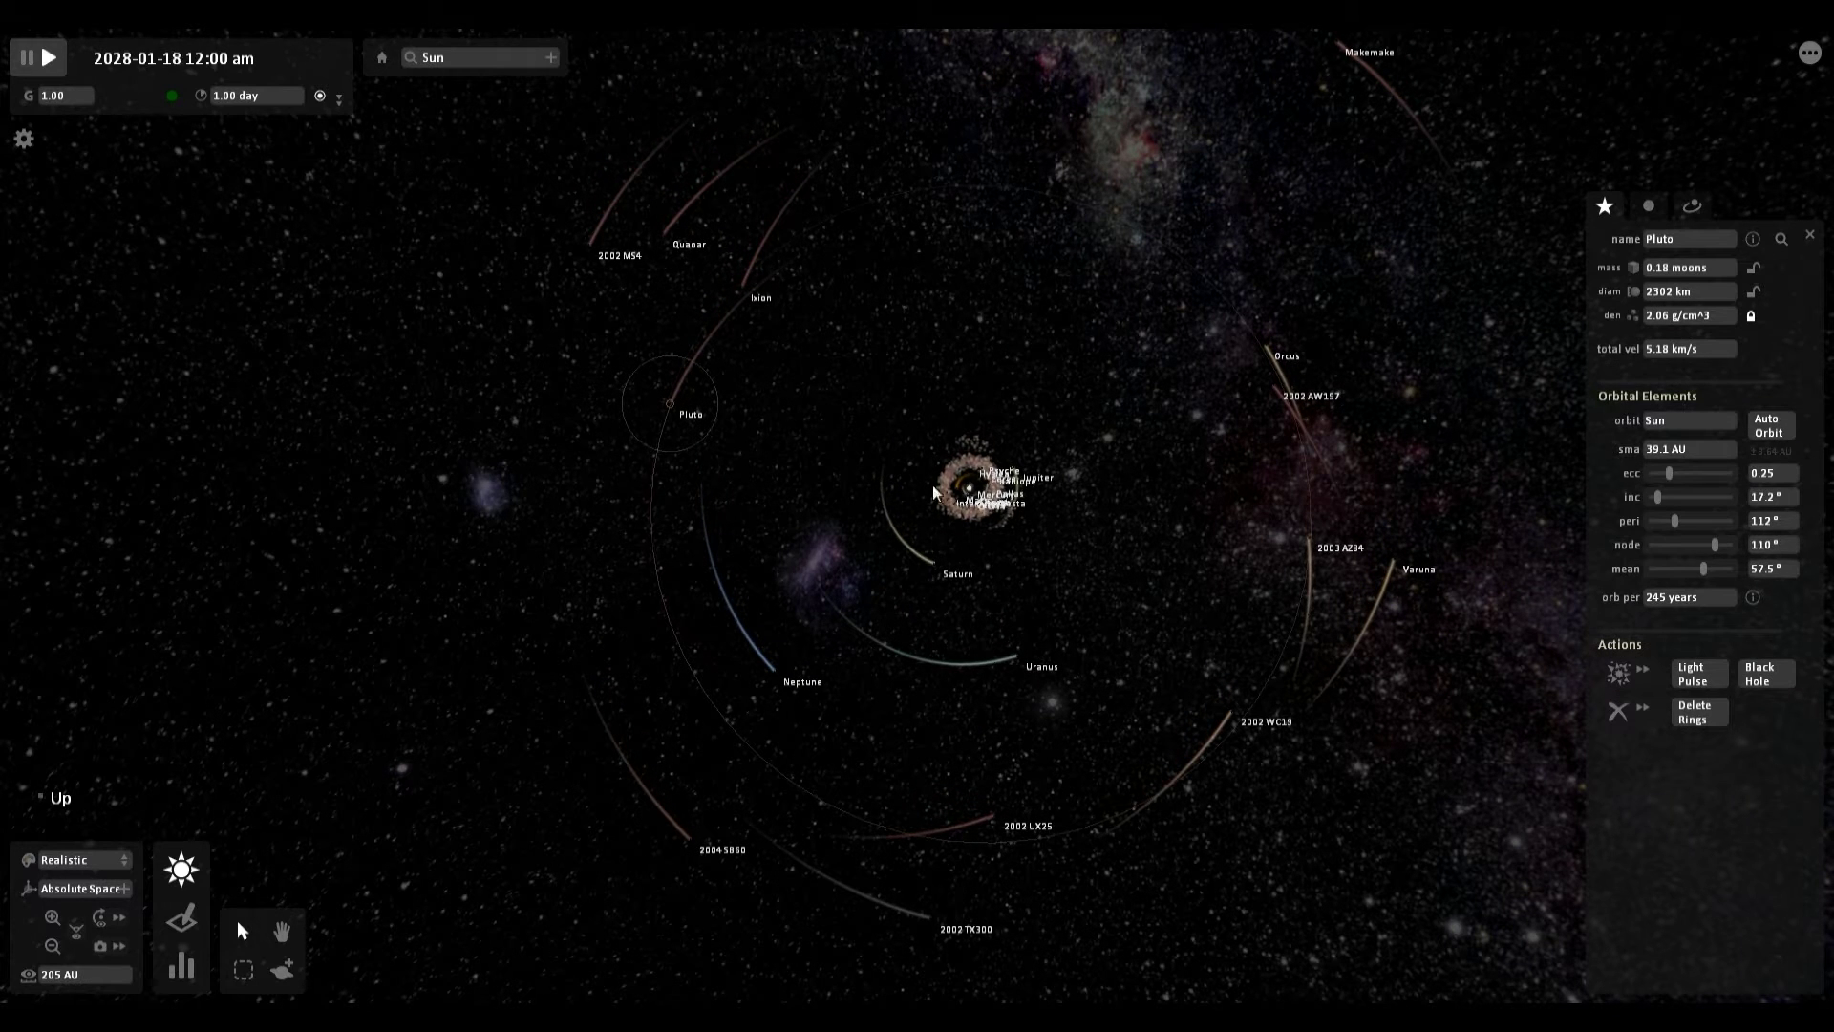
left_click(1617, 712)
Examine the inner planets' orbits and view the Sun up close from different angles.
scroll(1114, 648, "up", 5)
key("Right")
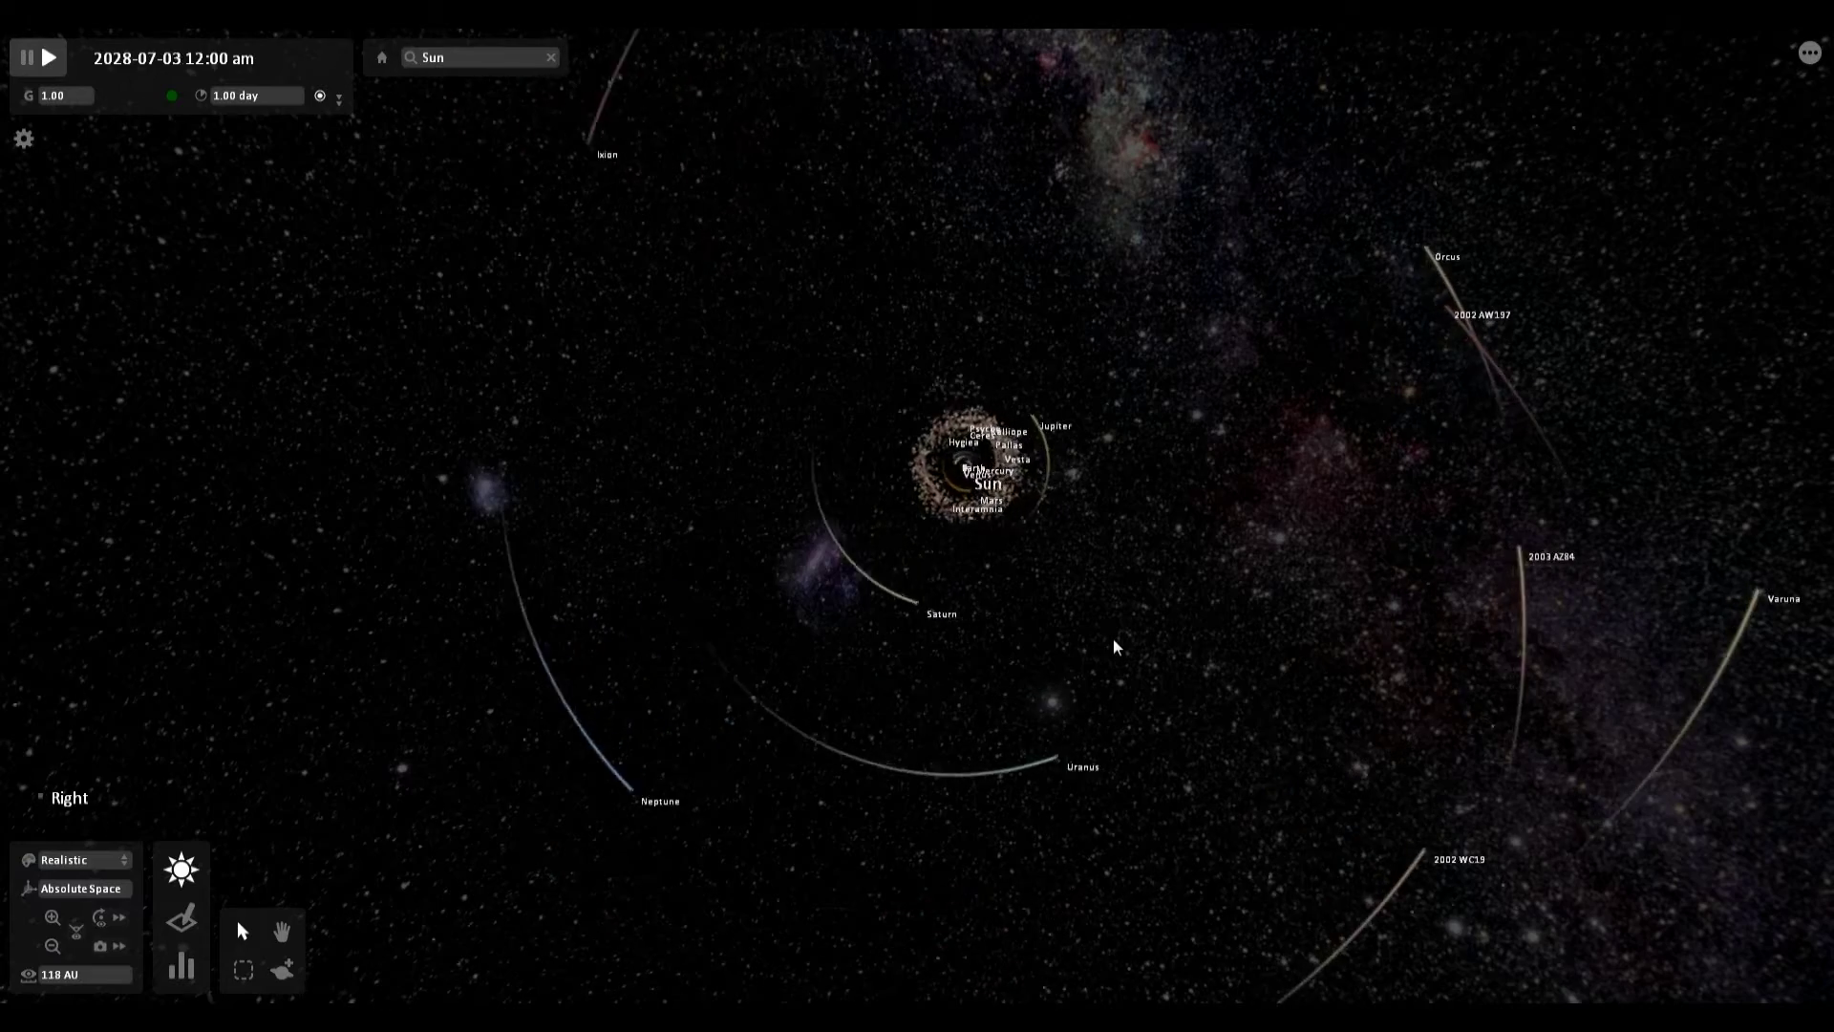
scroll(1114, 648, "up", 5)
key("Left")
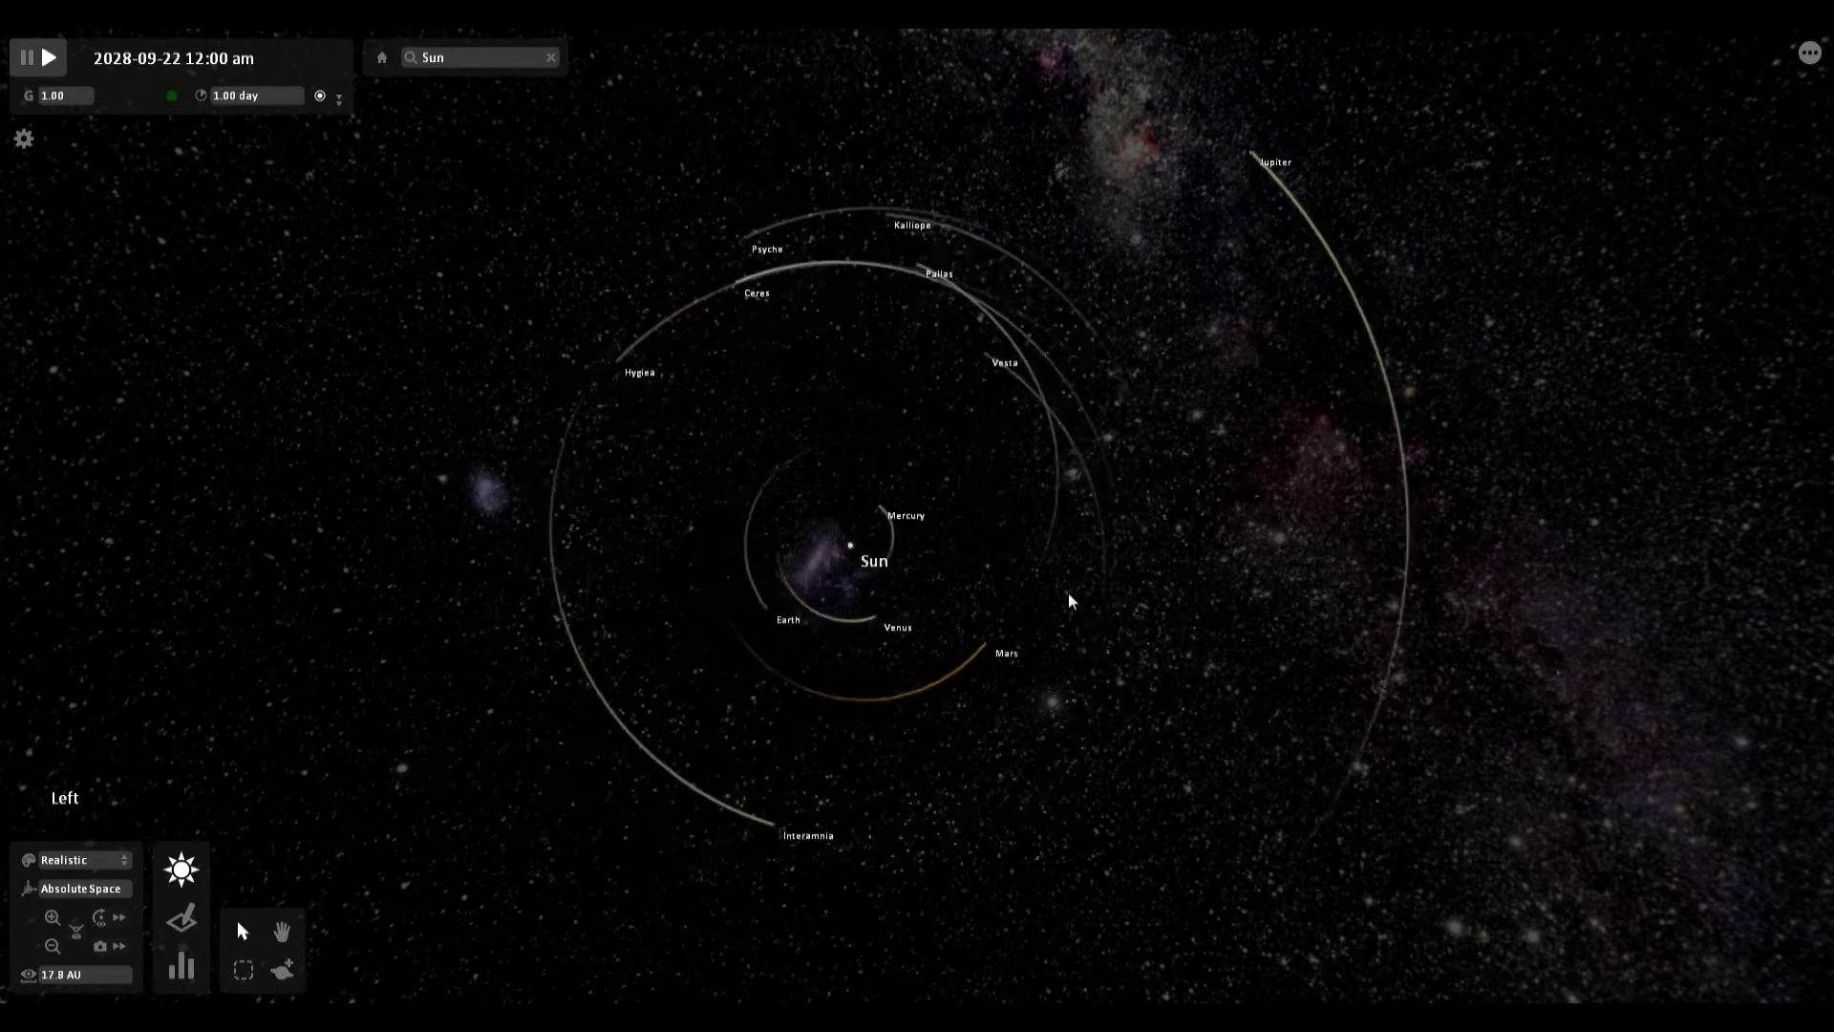
scroll(1068, 593, "up", 10)
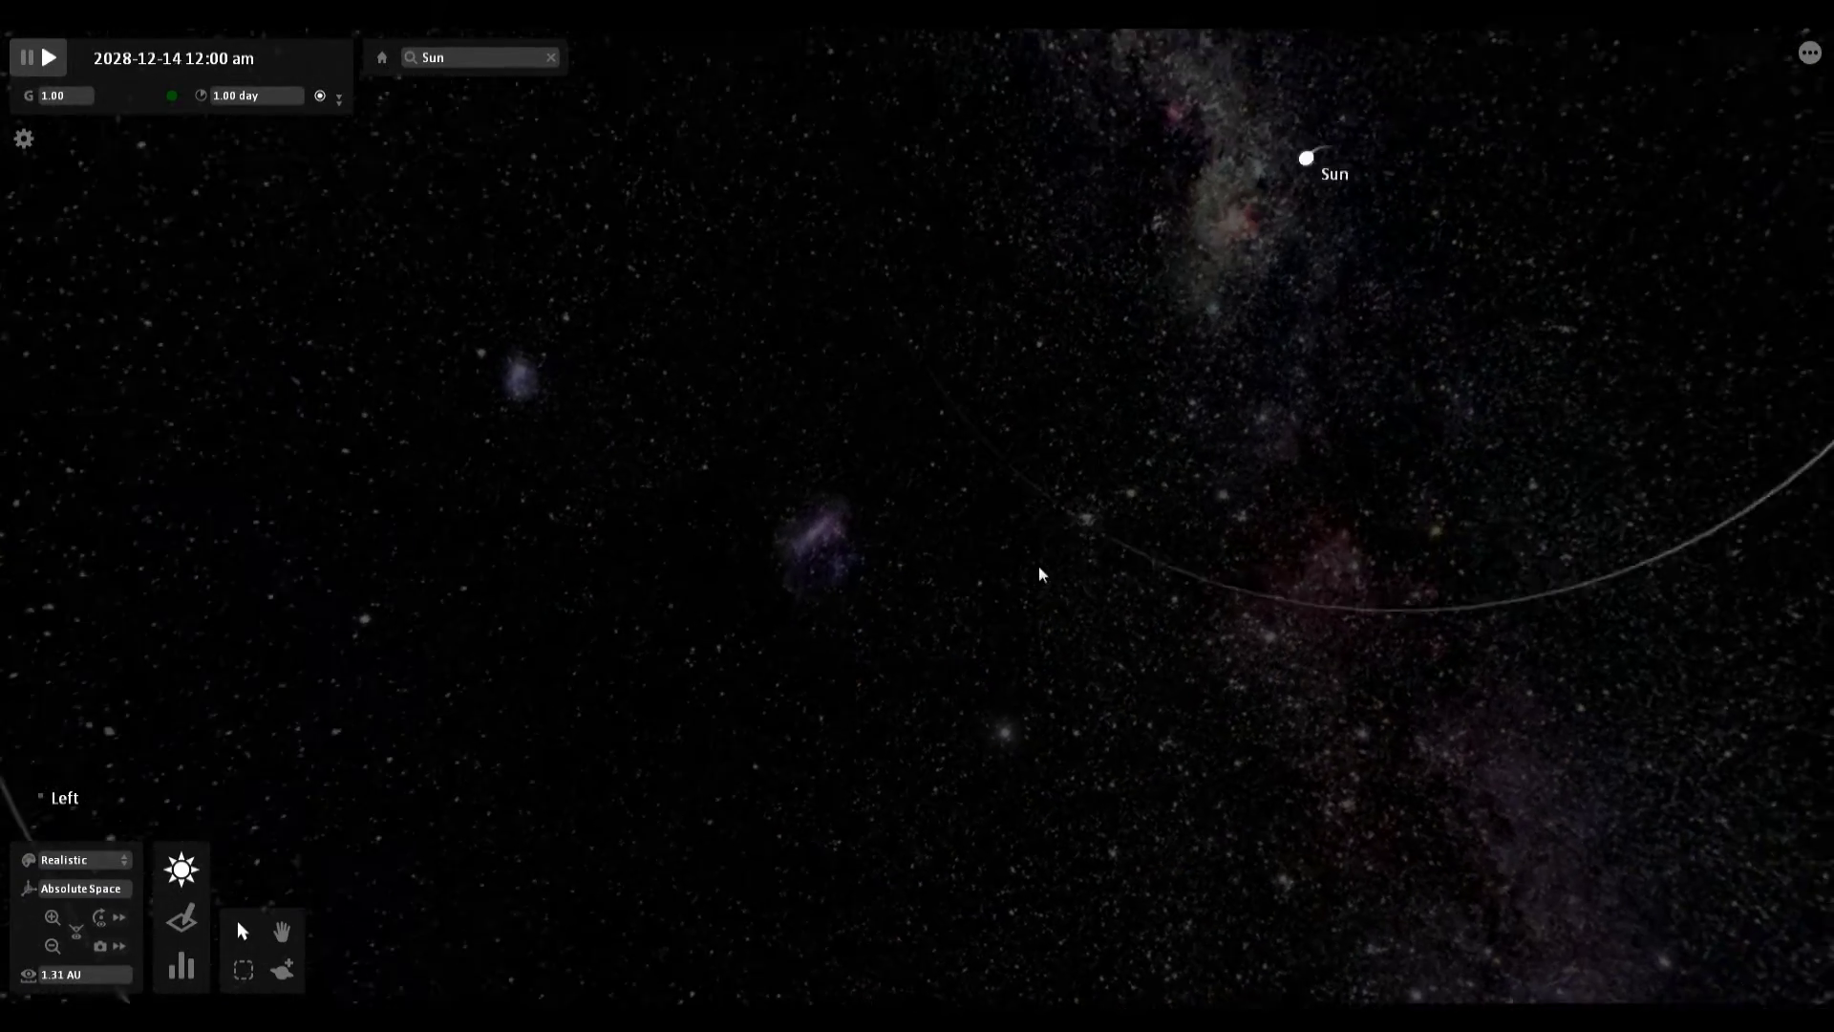
left_click_drag(1039, 565, 1030, 483)
scroll(1099, 430, "up", 3)
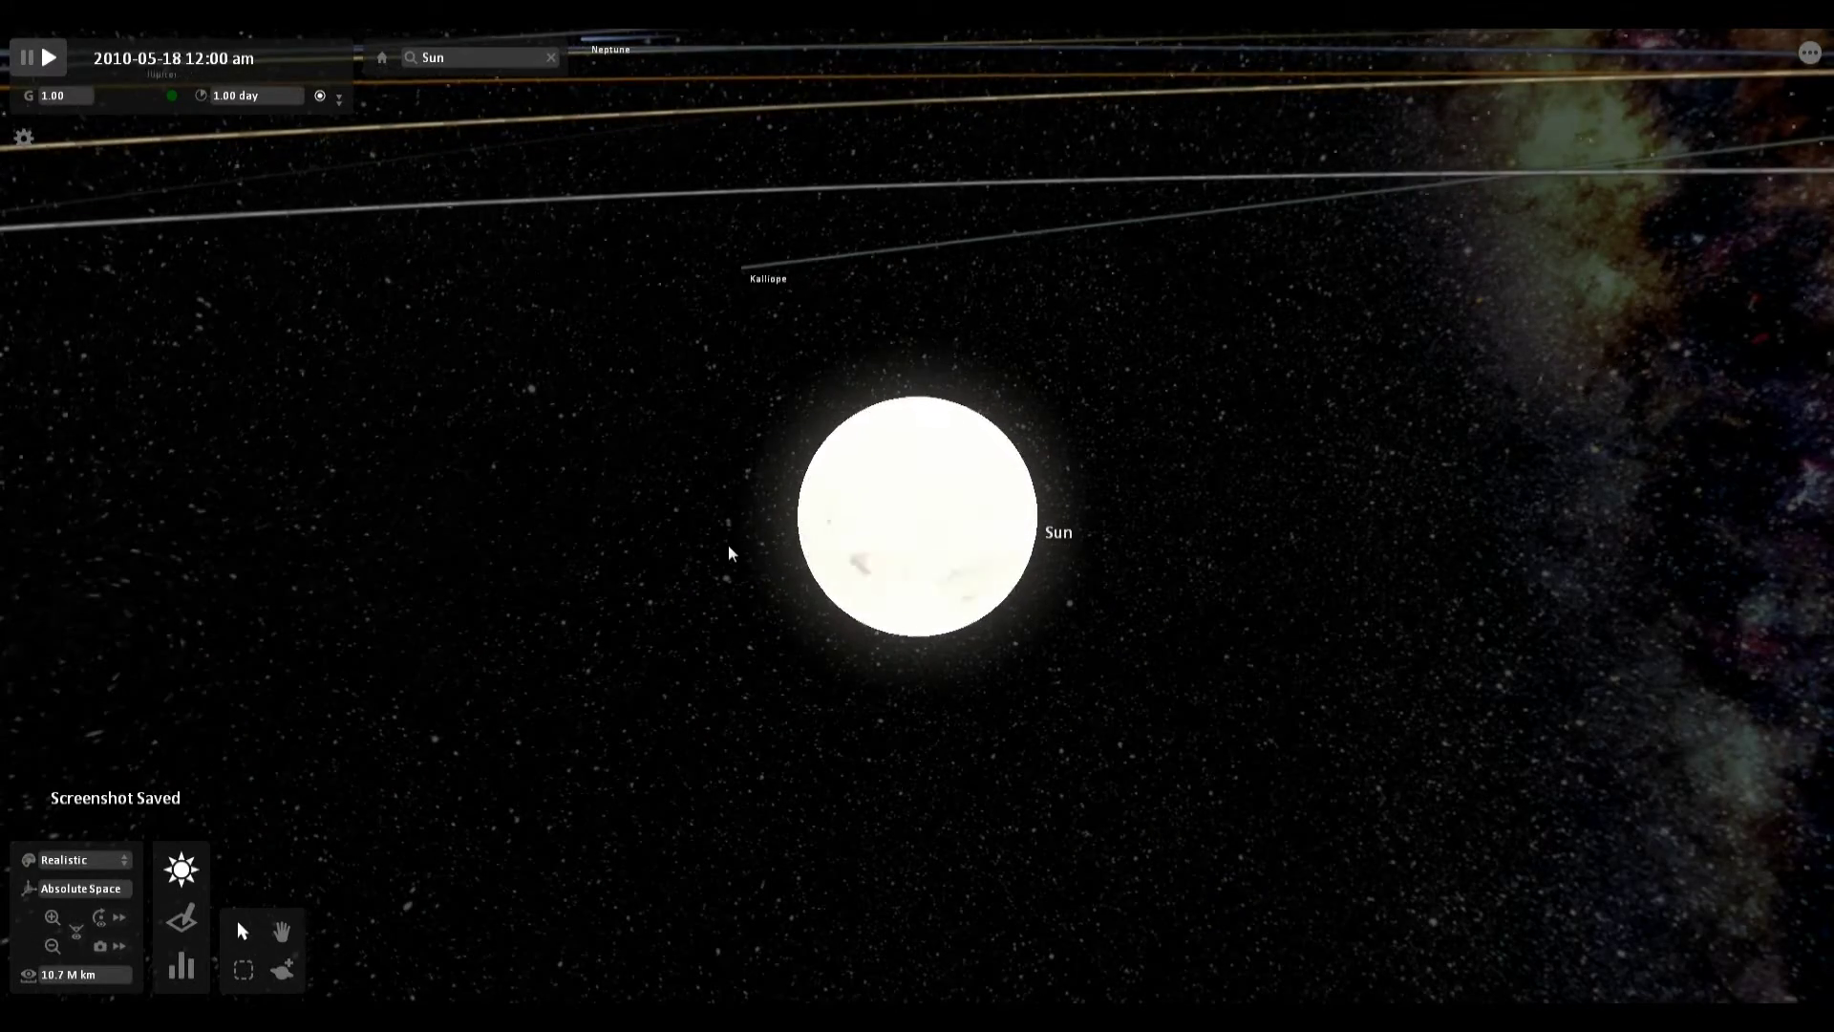
left_click_drag(745, 503, 220, 717)
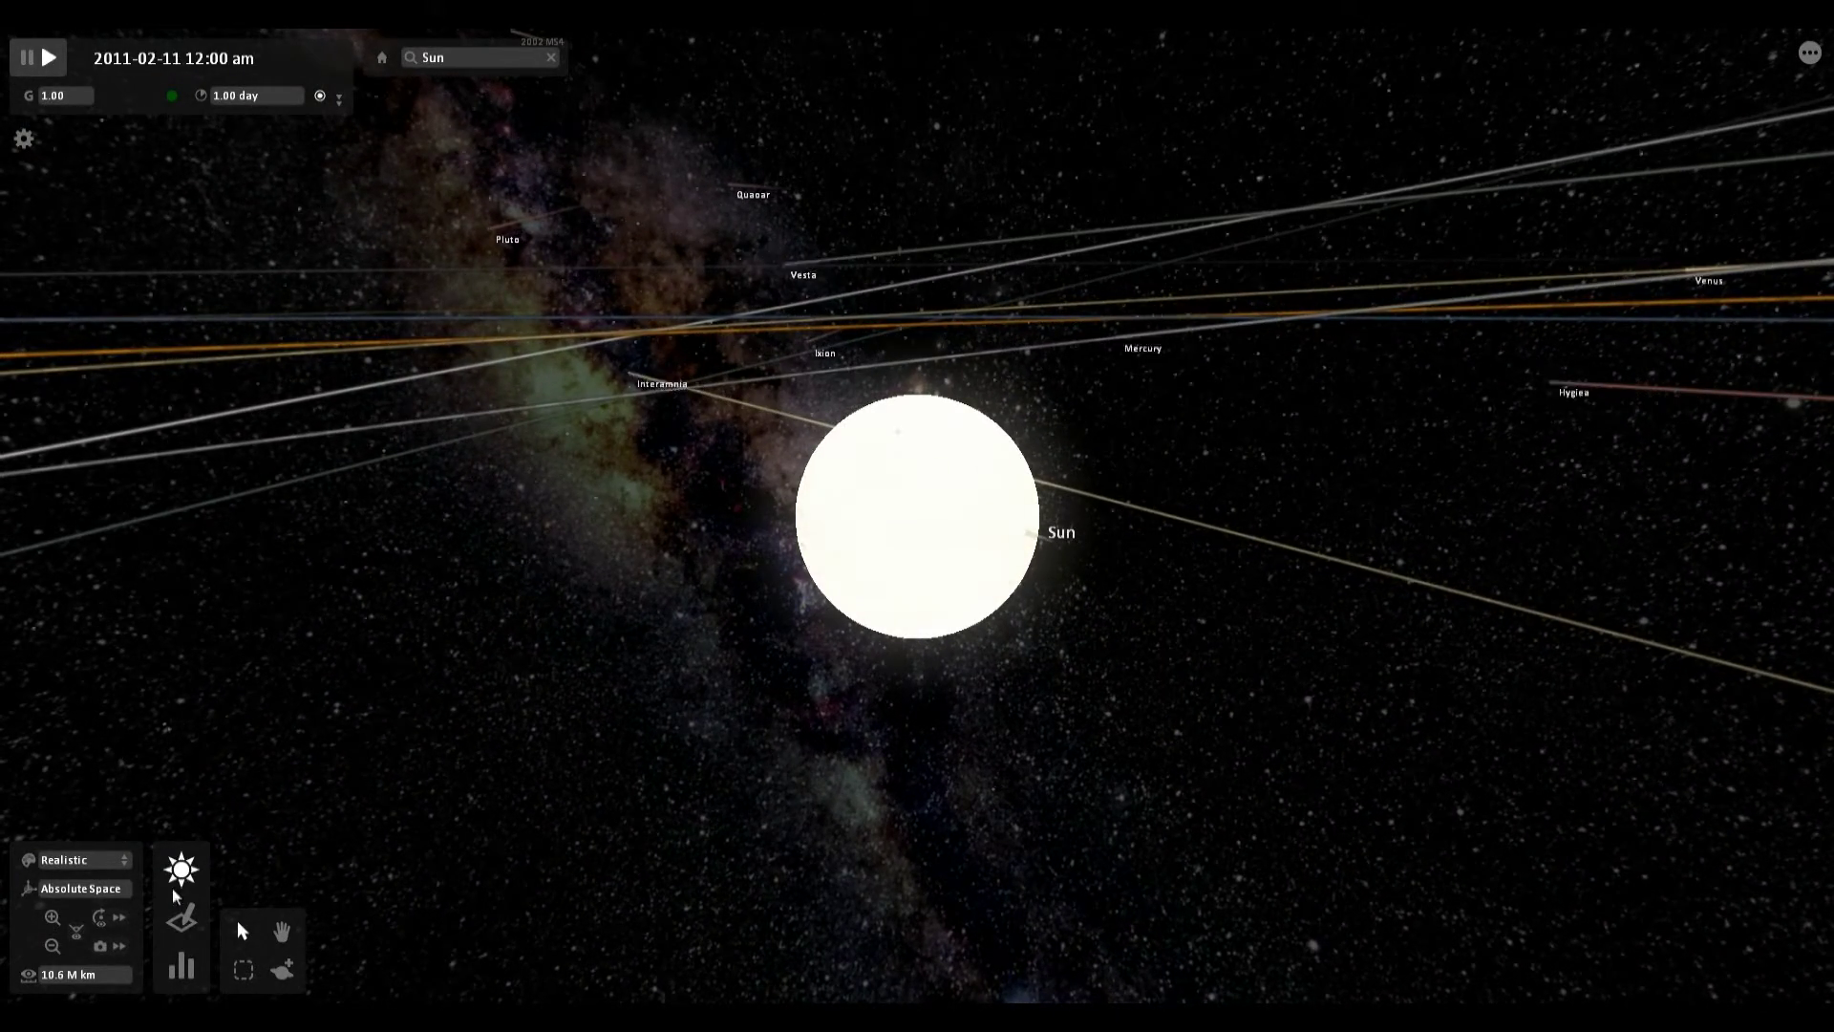
Line up the bodies by mass in Chart mode and inspect Earth's properties.
left_click(174, 968)
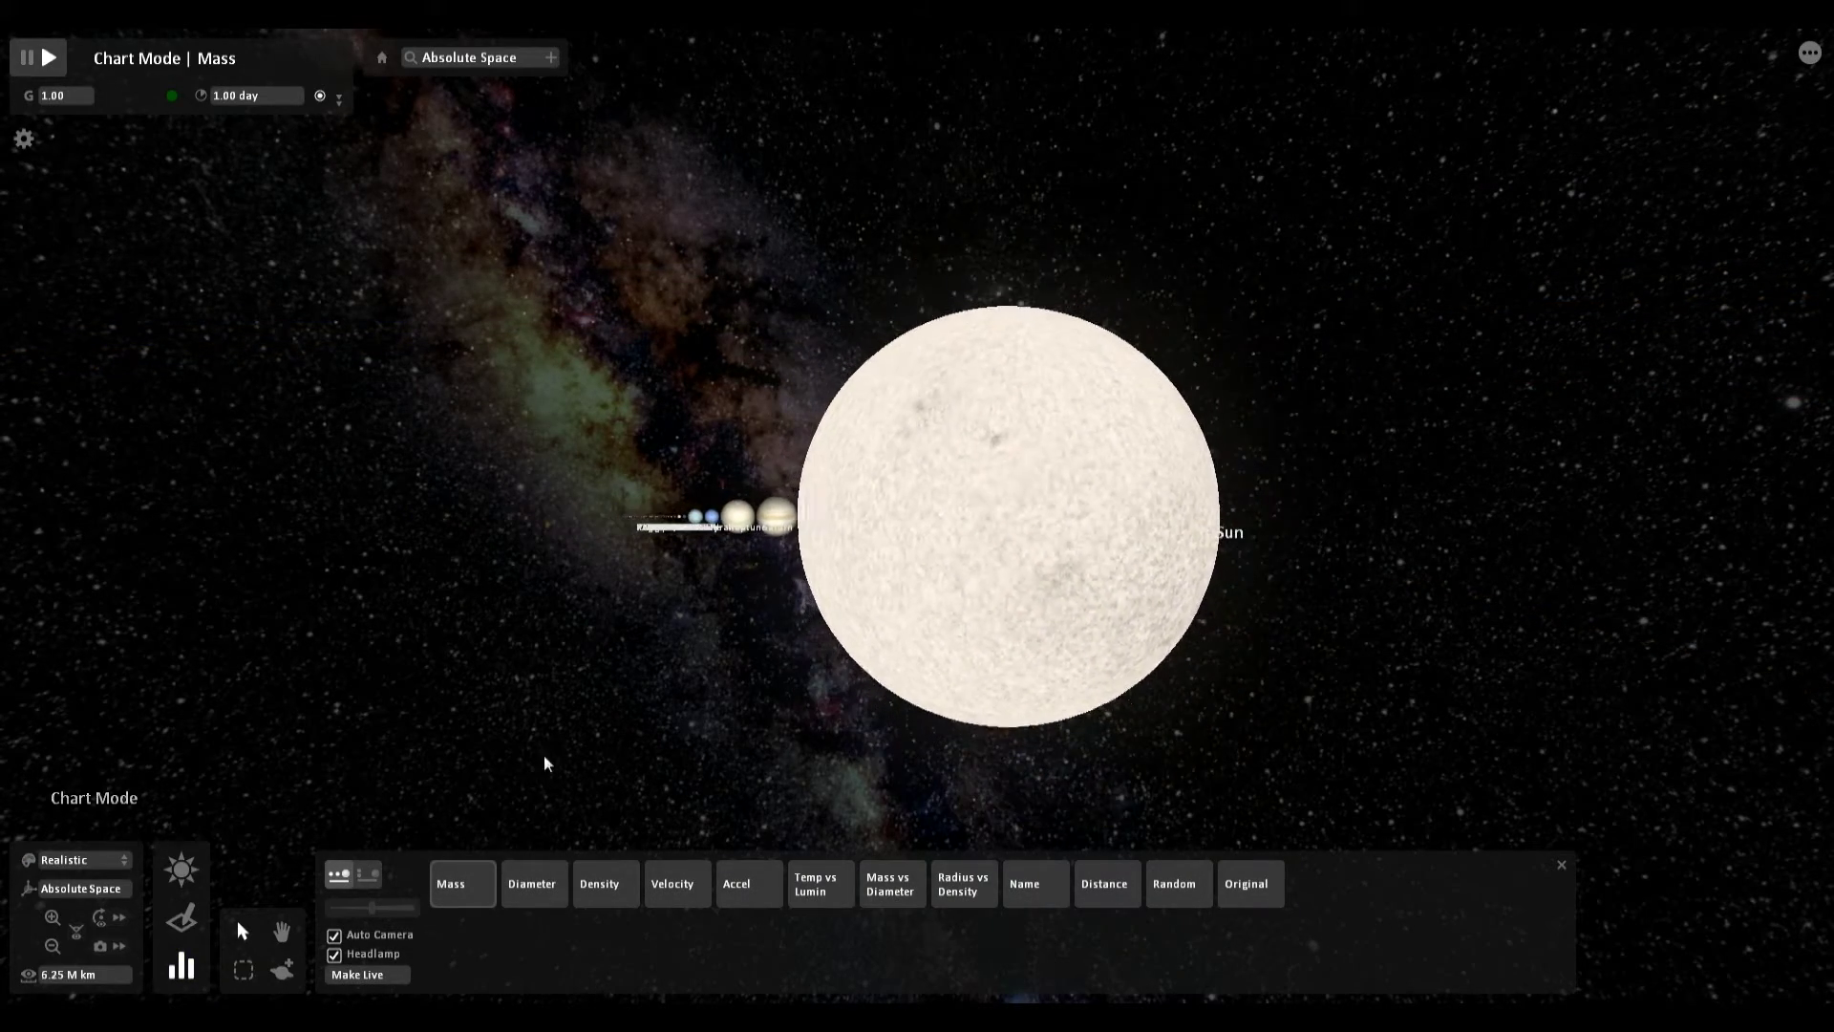
key("Left")
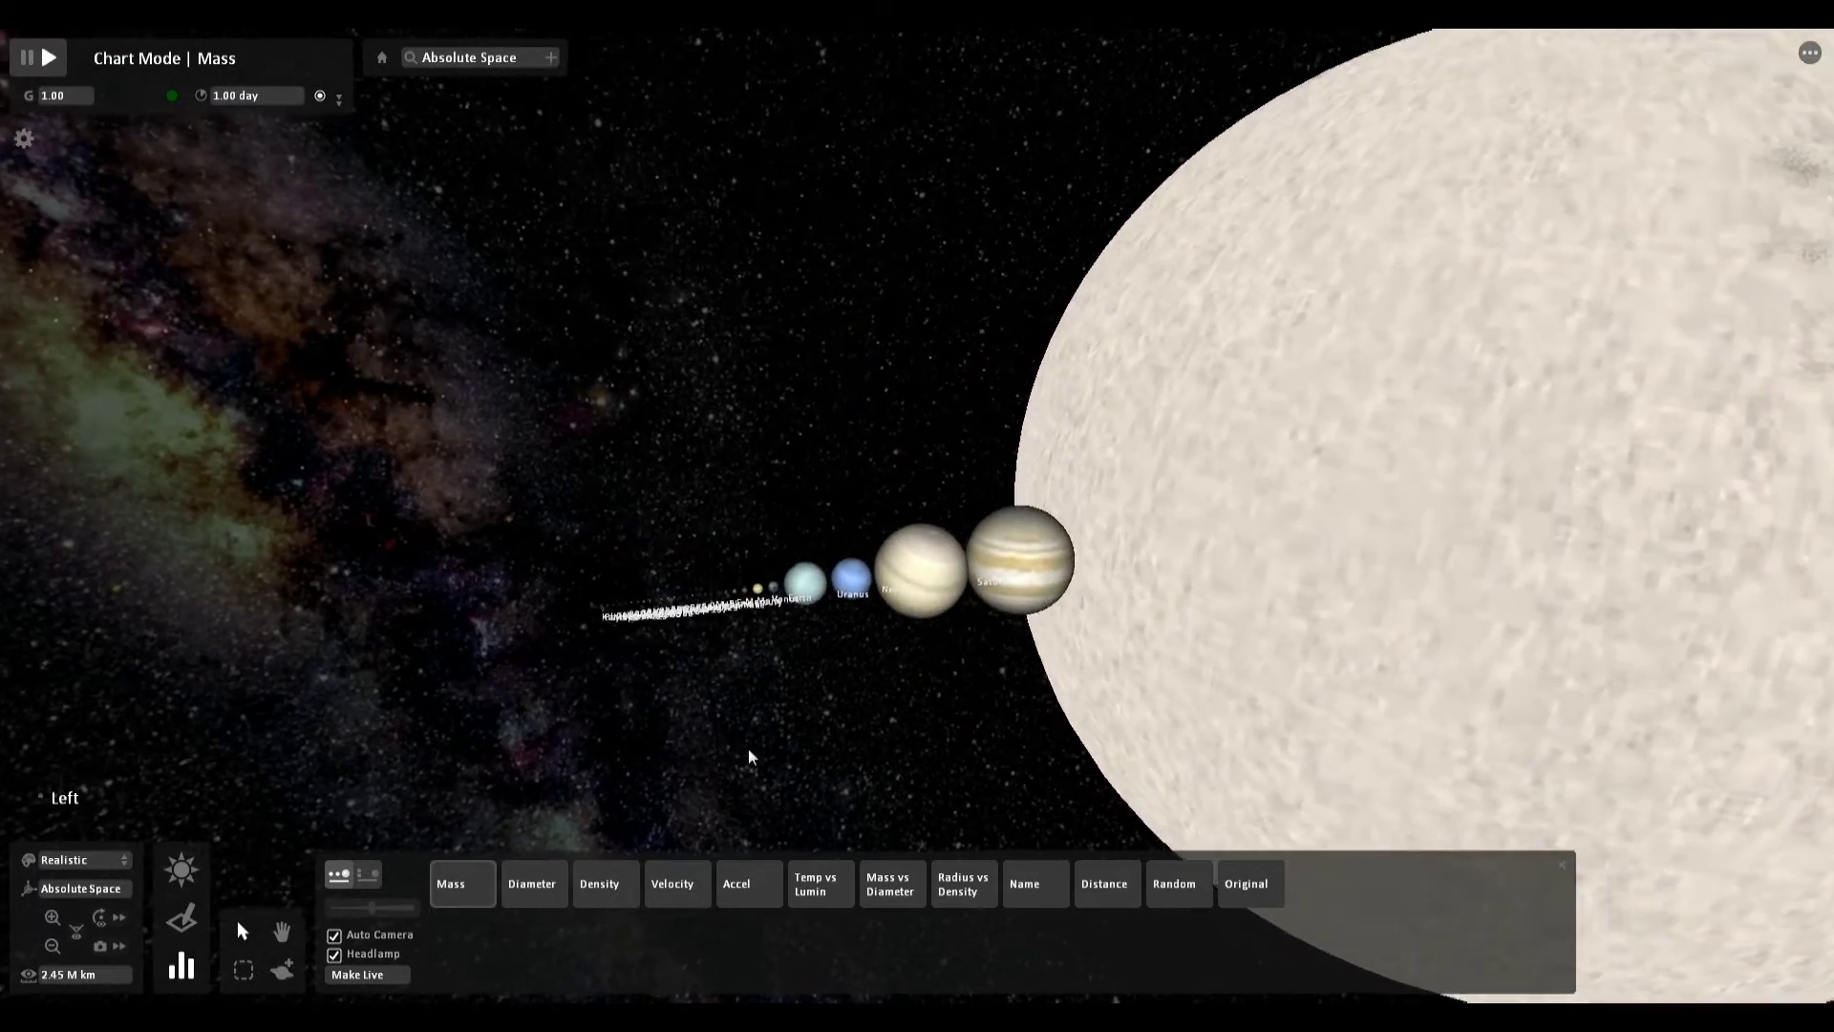
key("Down")
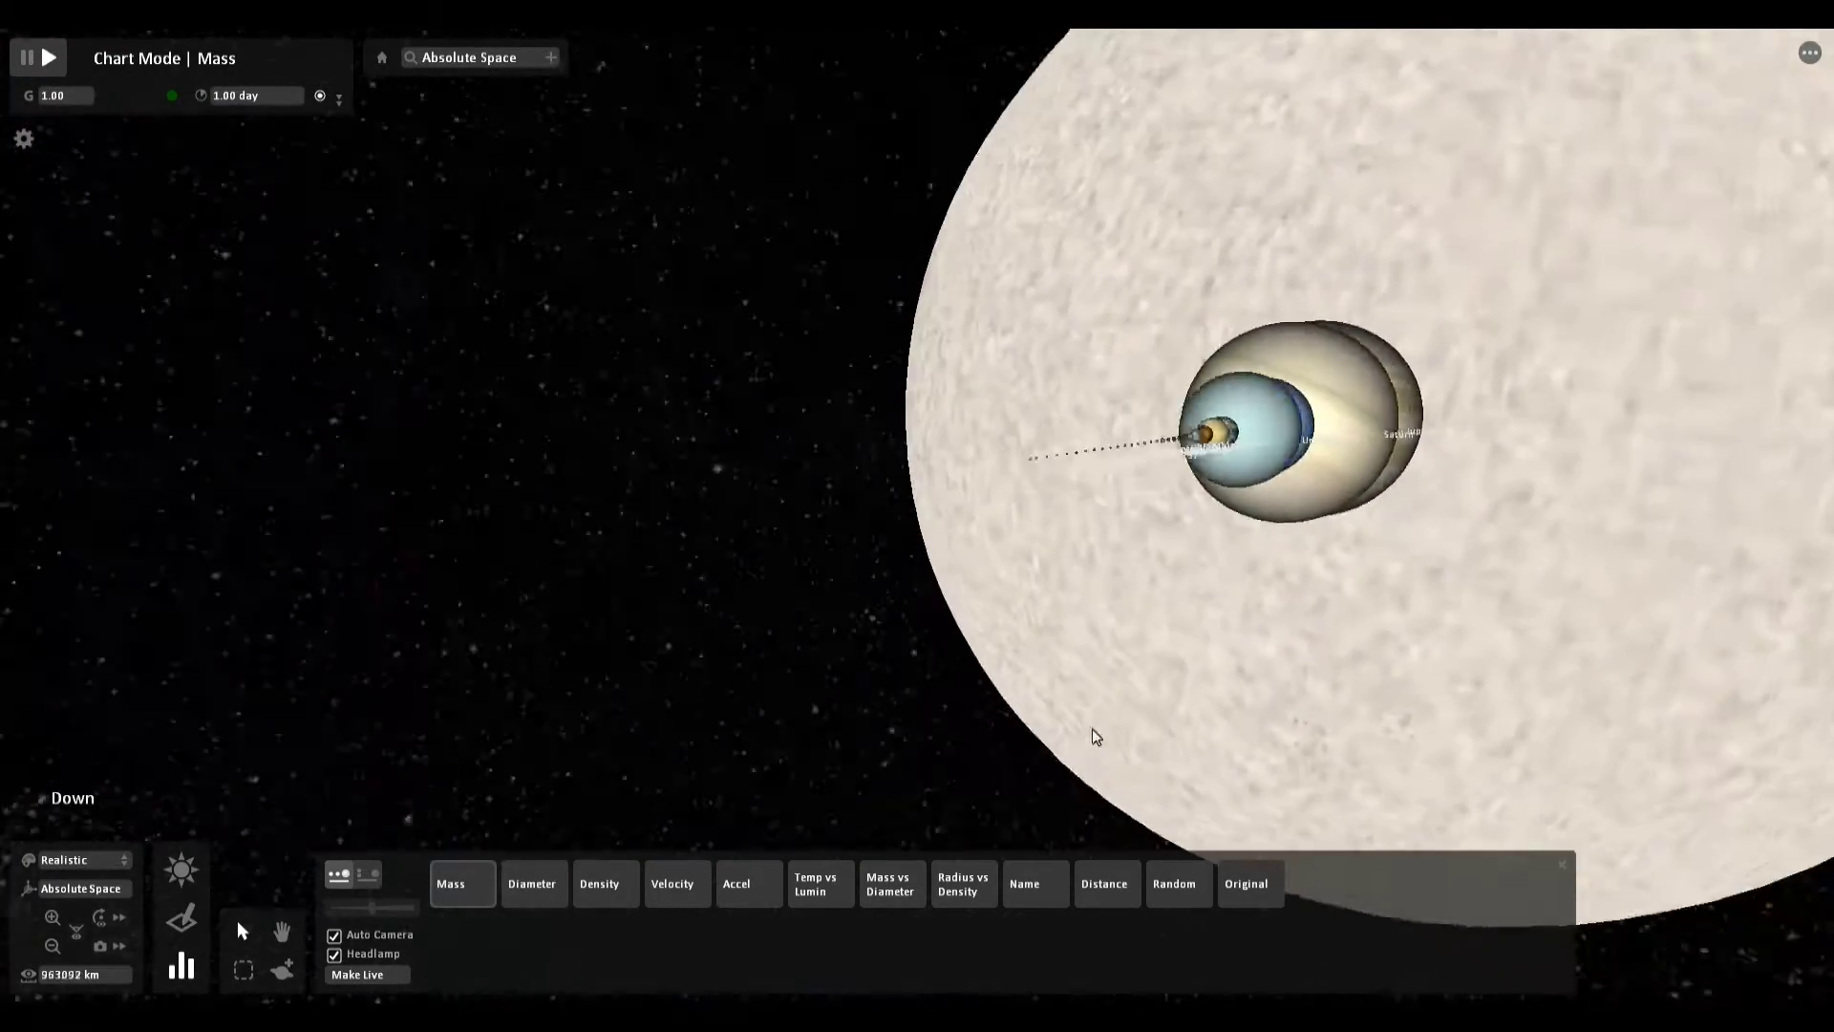
key("Right")
left_click(1118, 523)
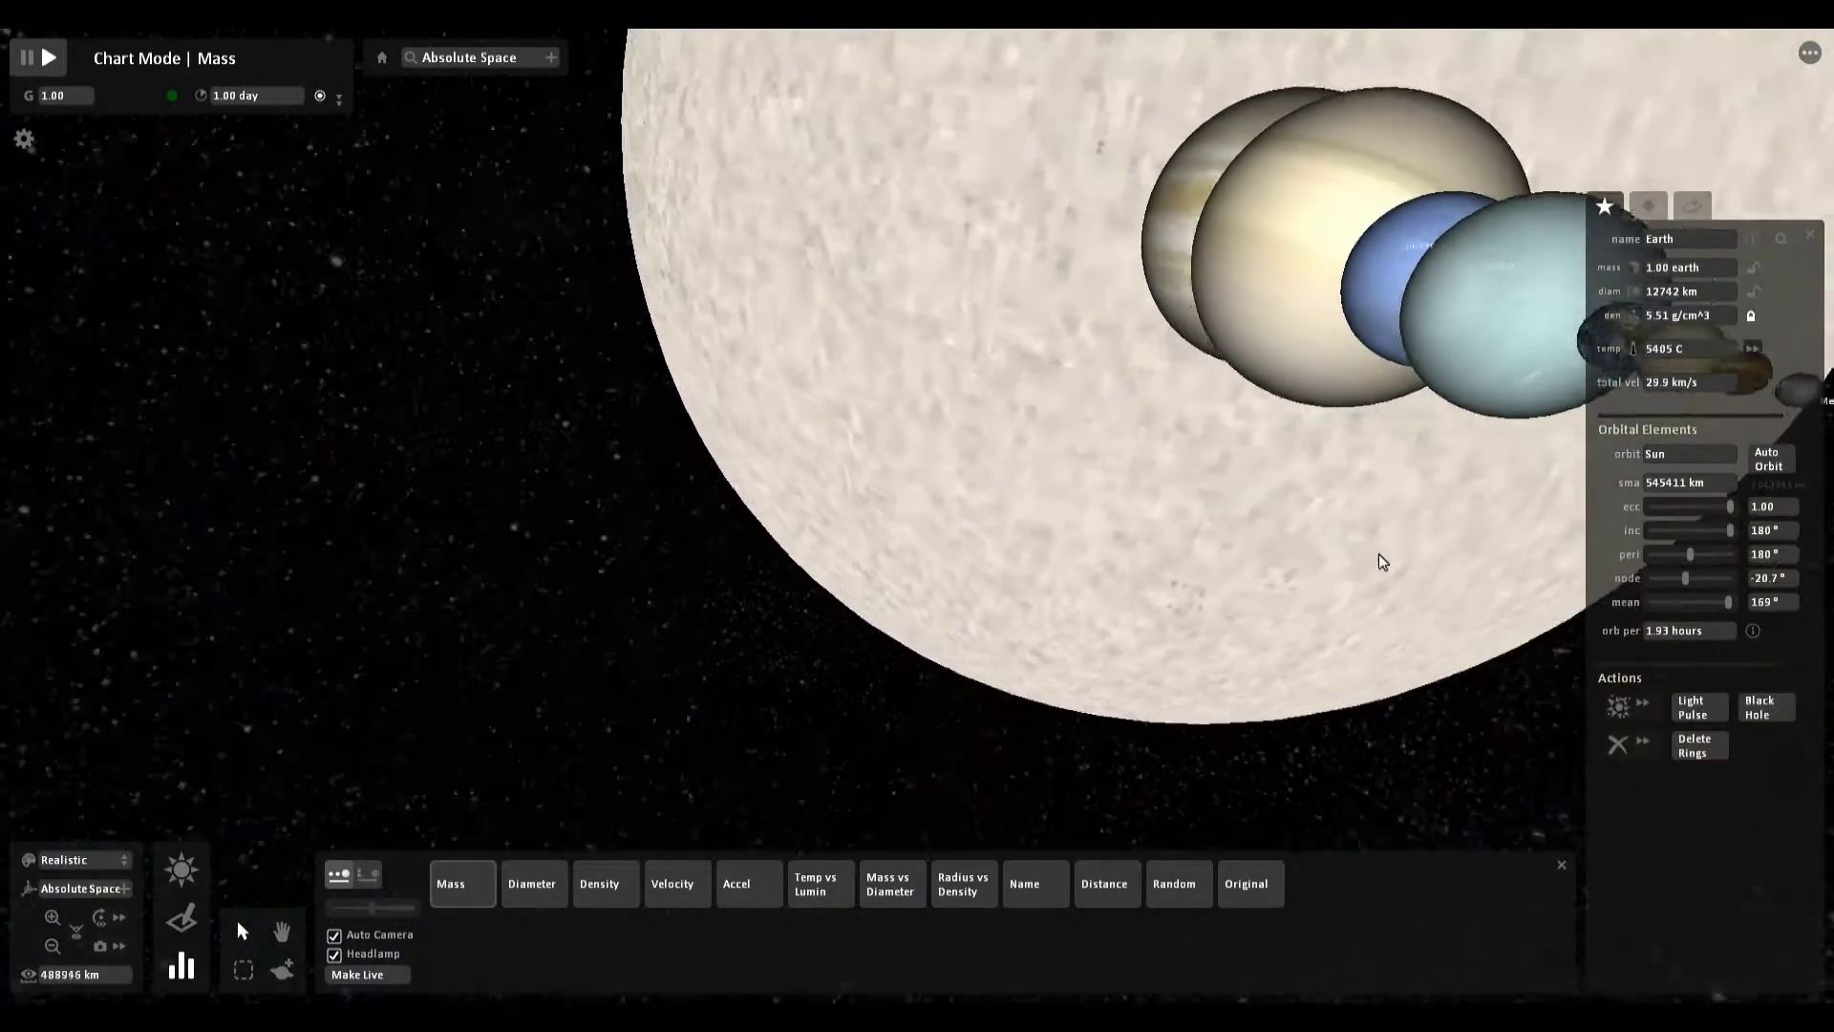
right_click_drag(1378, 554, 1497, 329)
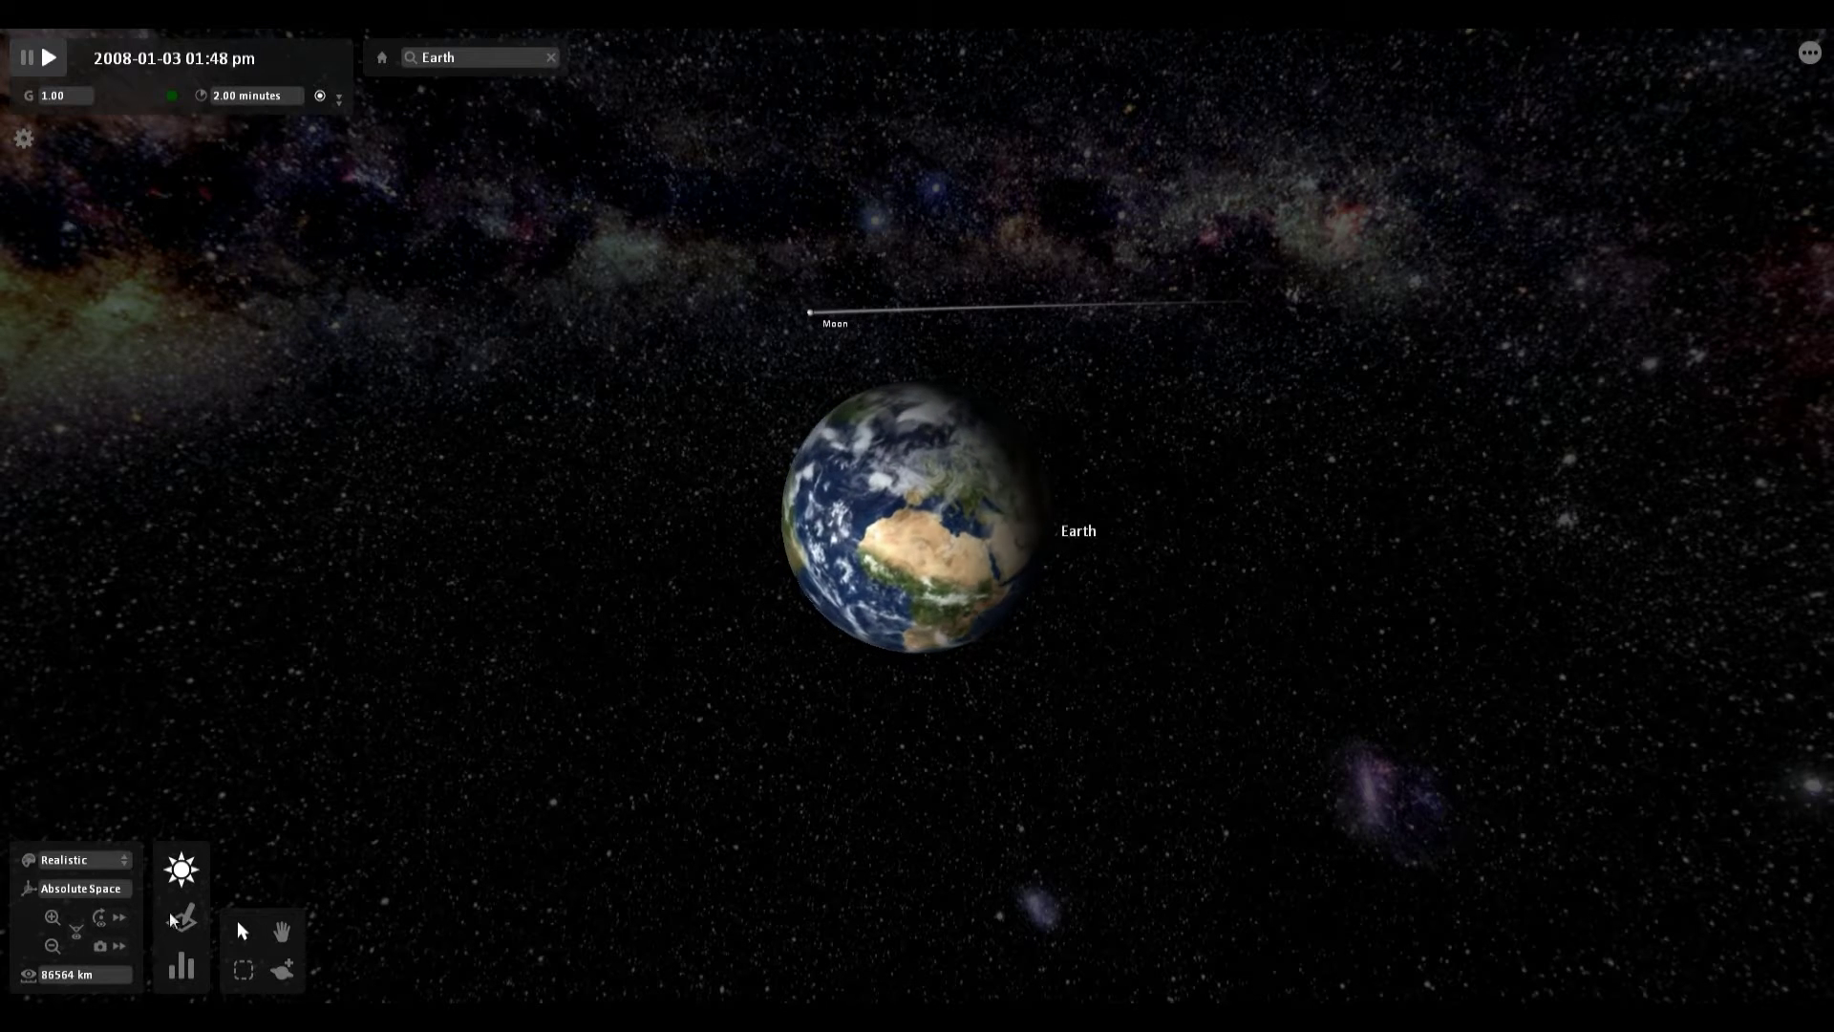
Add another Moon orbiting Earth with a semi-major axis of about 32,900 km.
left_click(277, 971)
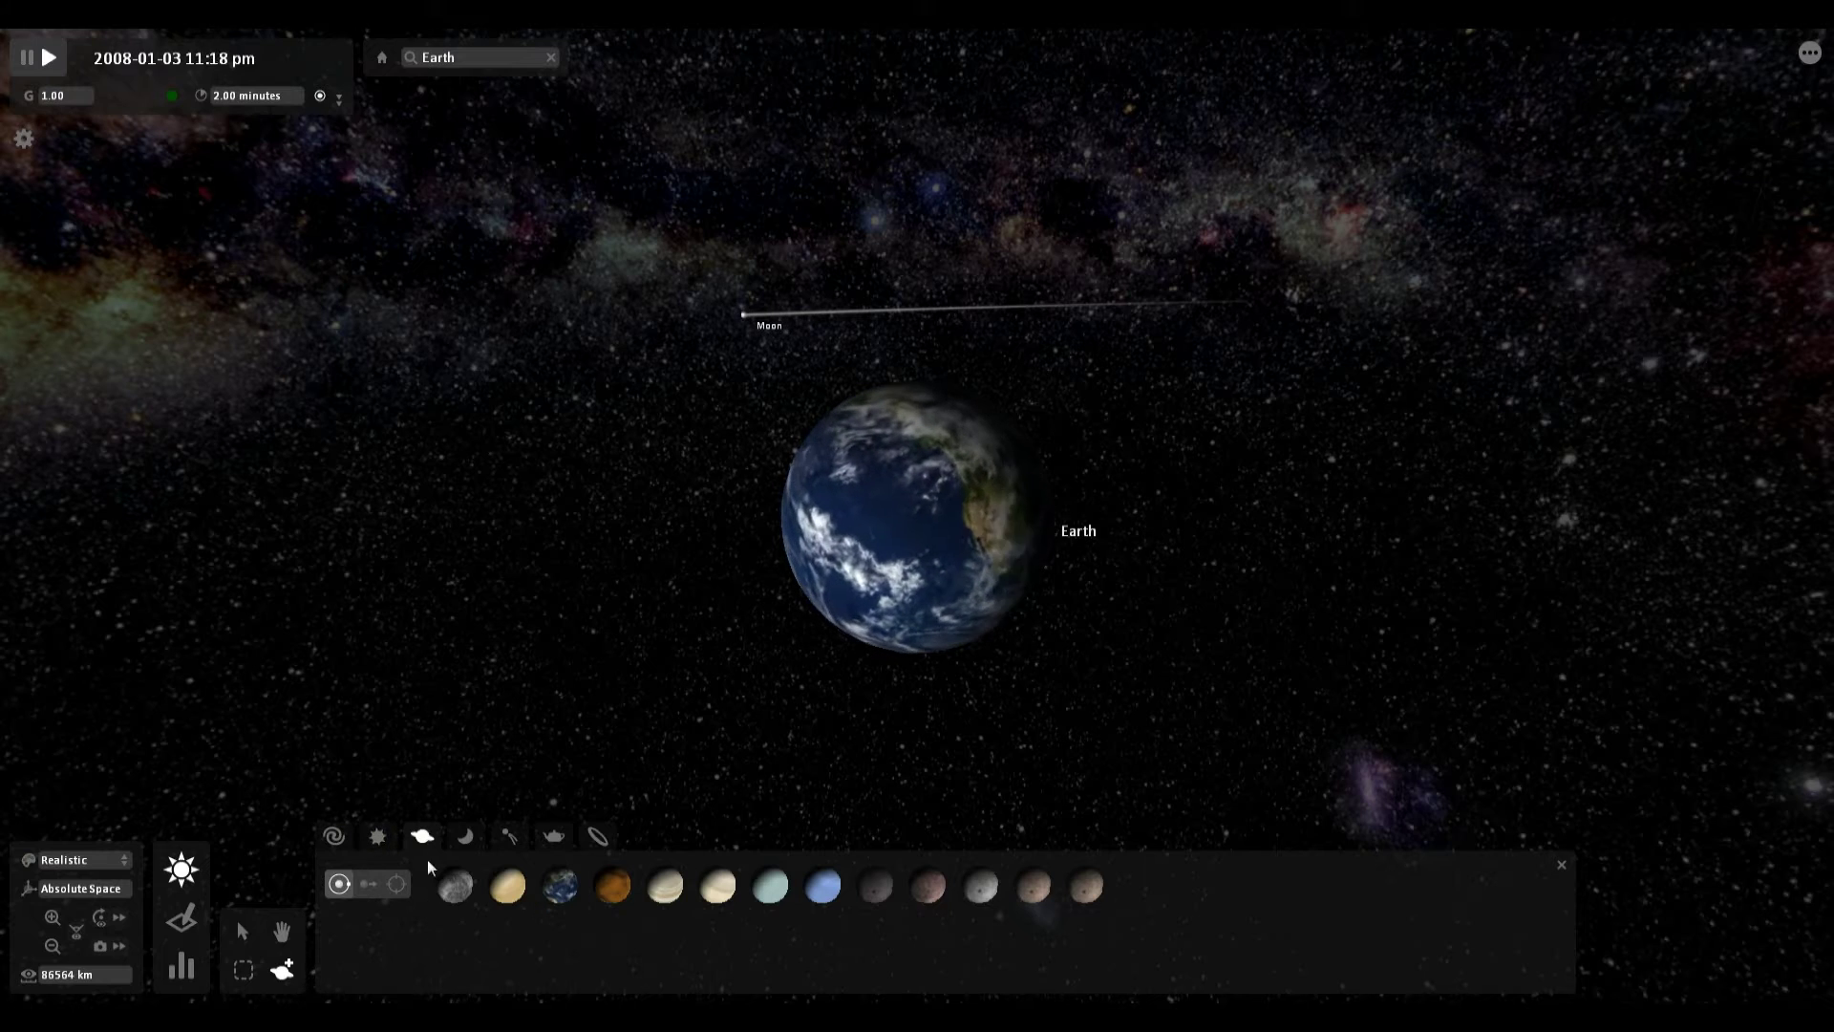
left_click(474, 849)
left_click(453, 886)
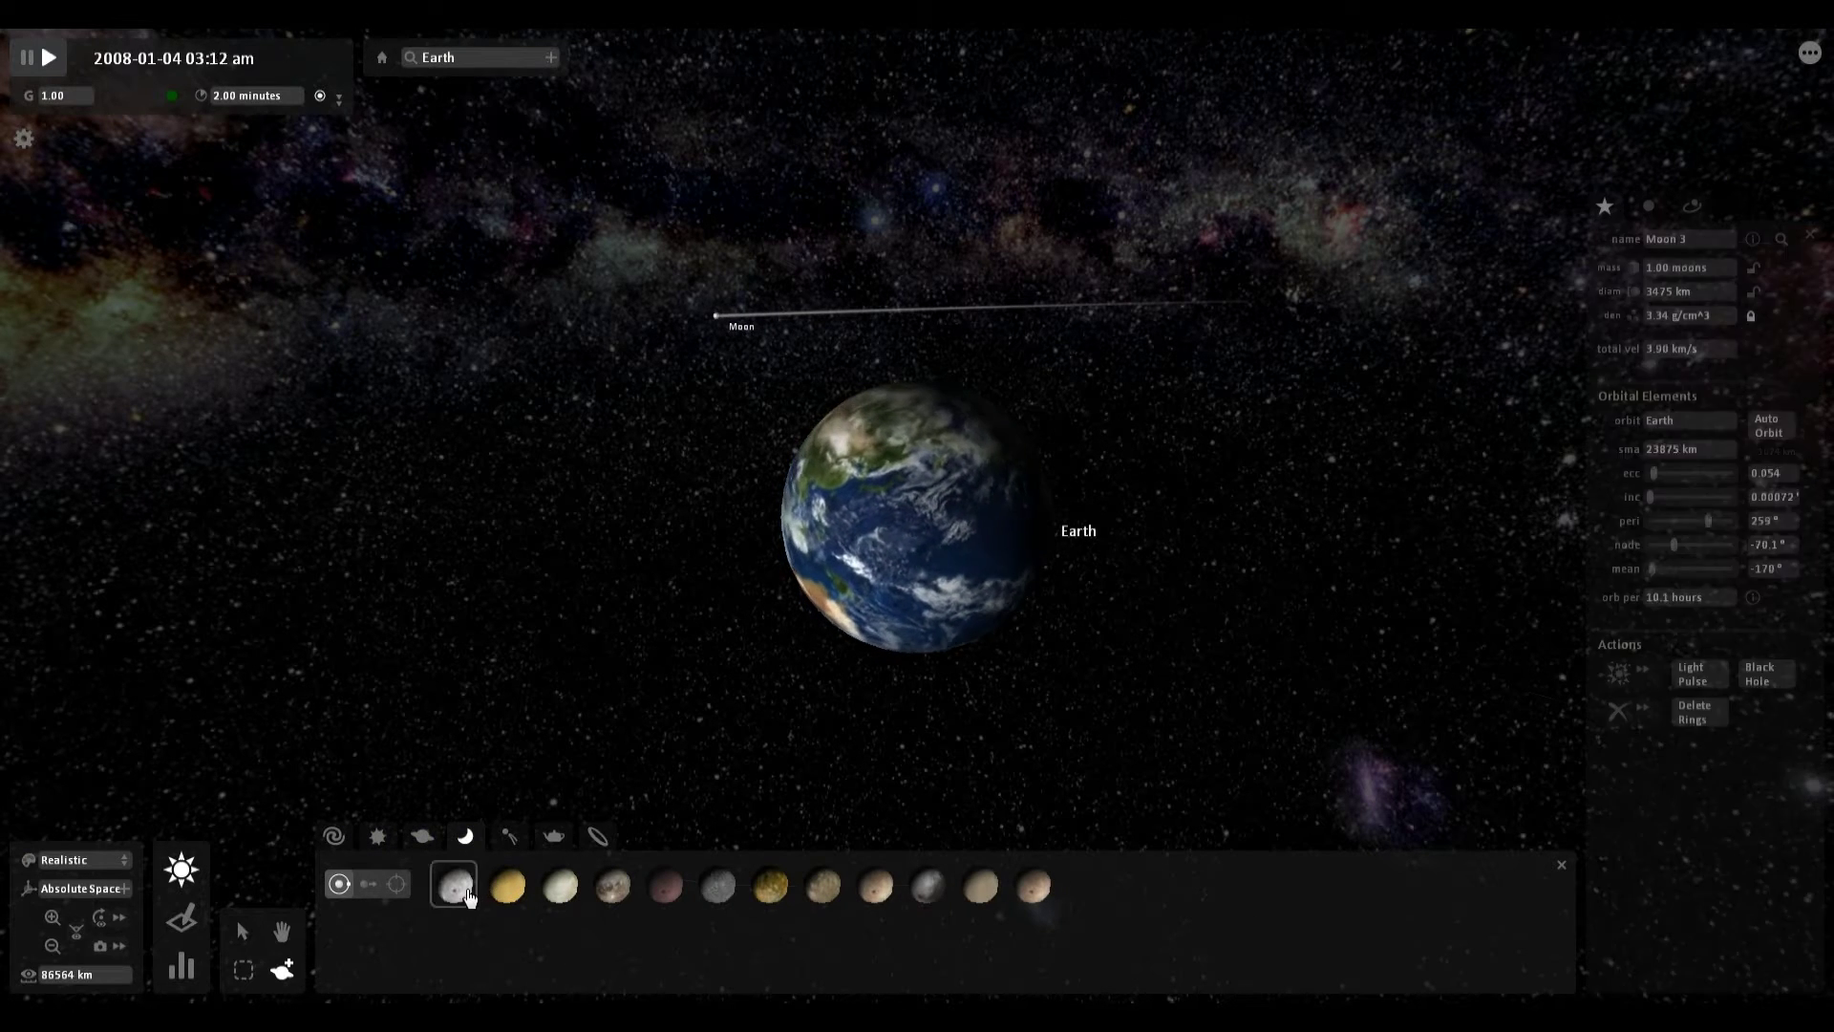
left_click(592, 541)
left_click(373, 459)
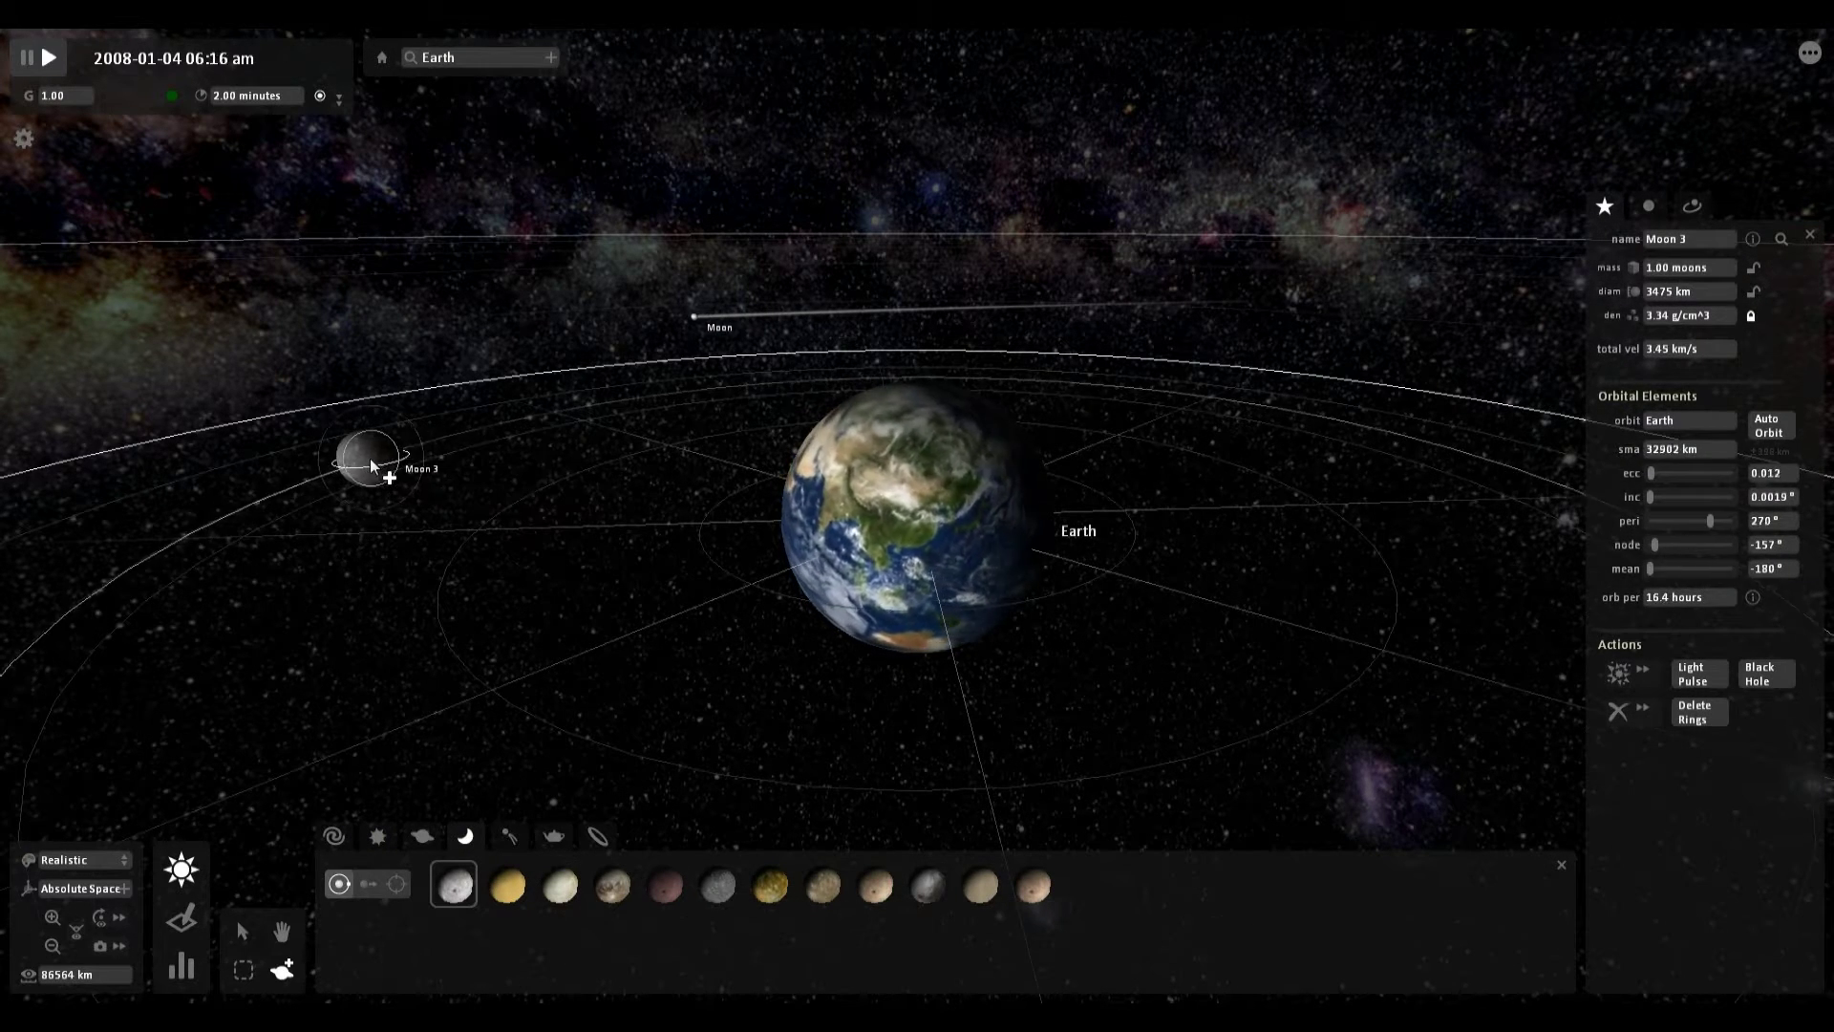
scroll(648, 745, "down", 5)
key("Down")
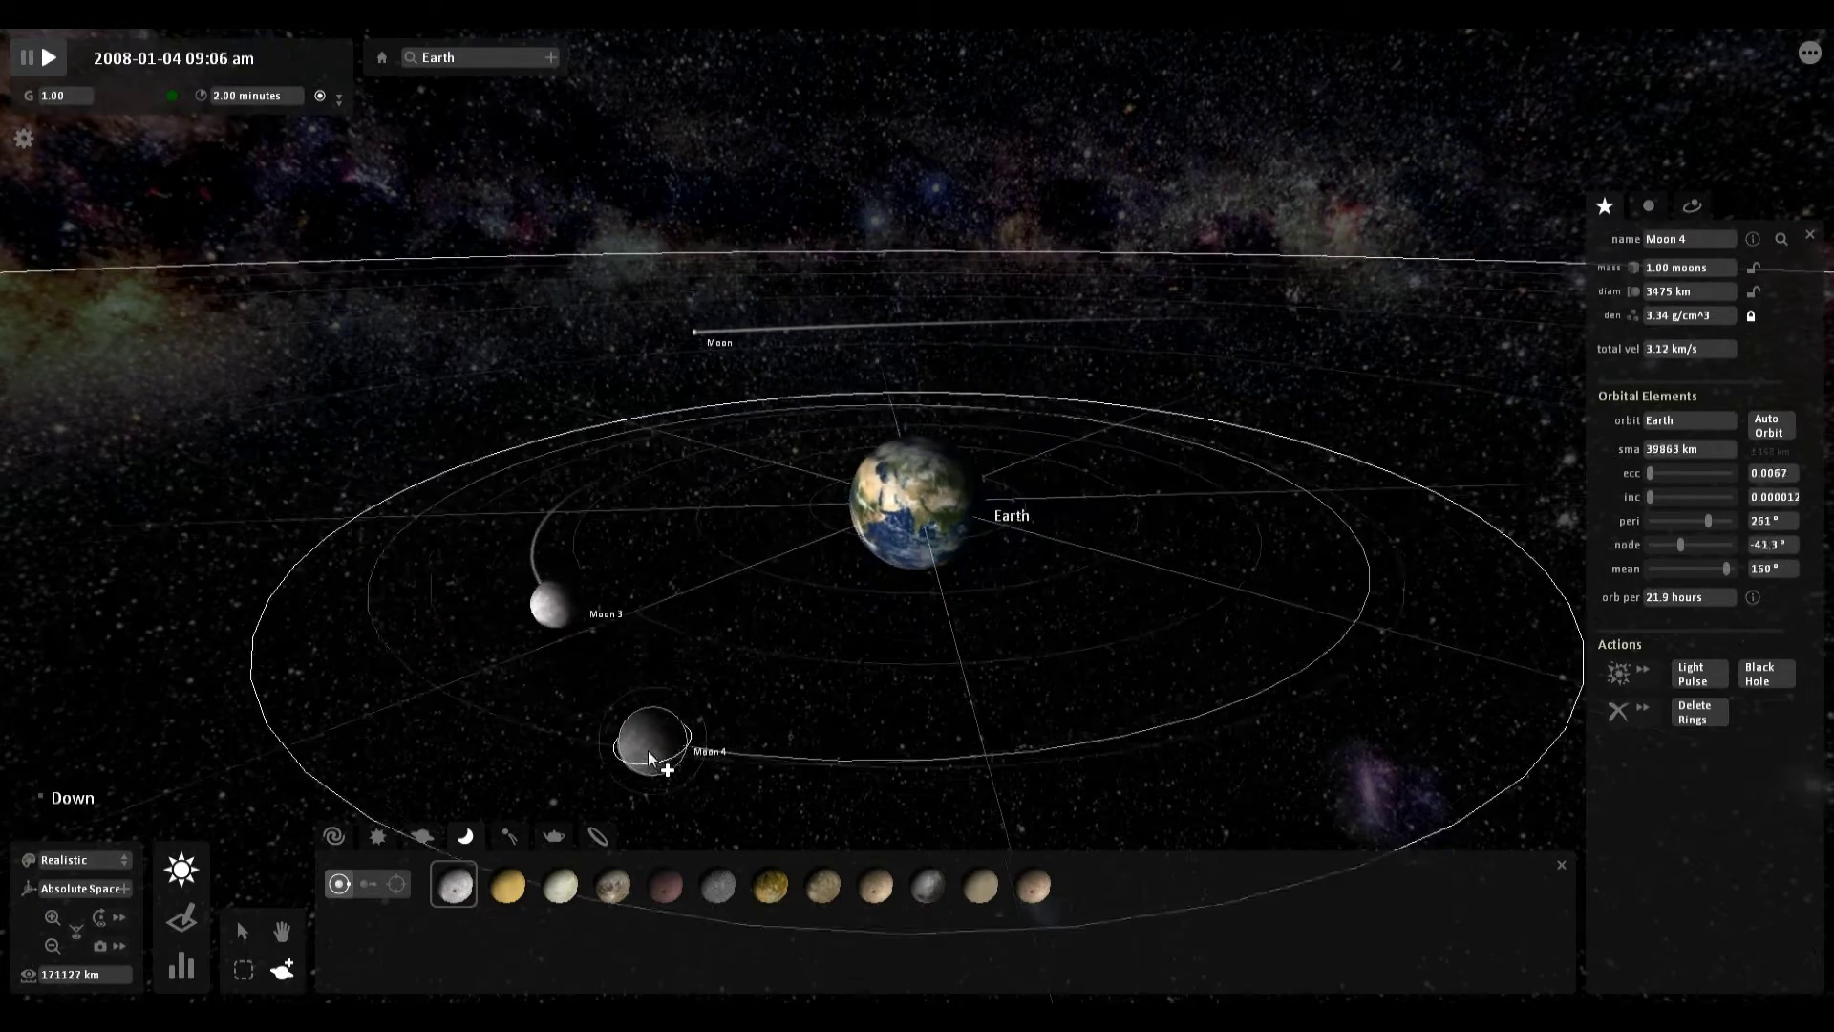
key("Up")
key("Down")
key("Right")
key("Up")
scroll(863, 806, "up", 5)
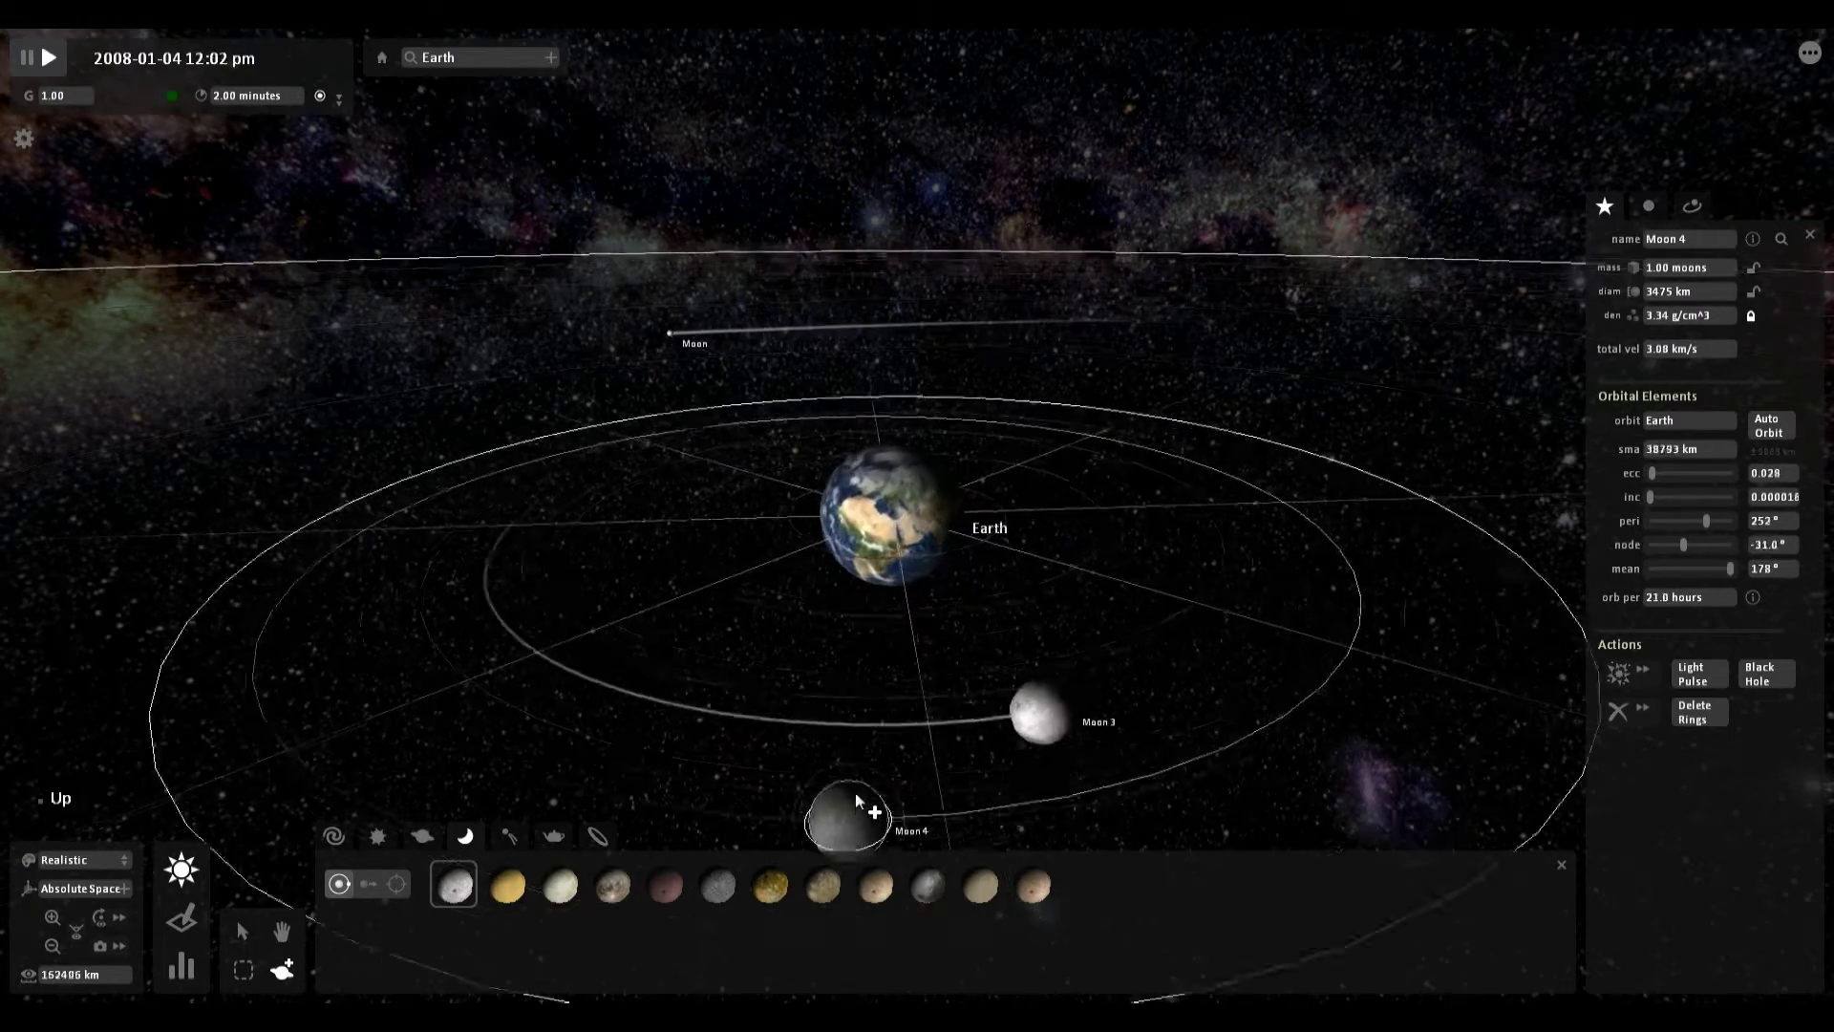
key("Down")
Add a Teapot orbiting Earth inside the new moon's path, with a semi-major axis of about 15,600 km.
left_click(558, 836)
key("Up")
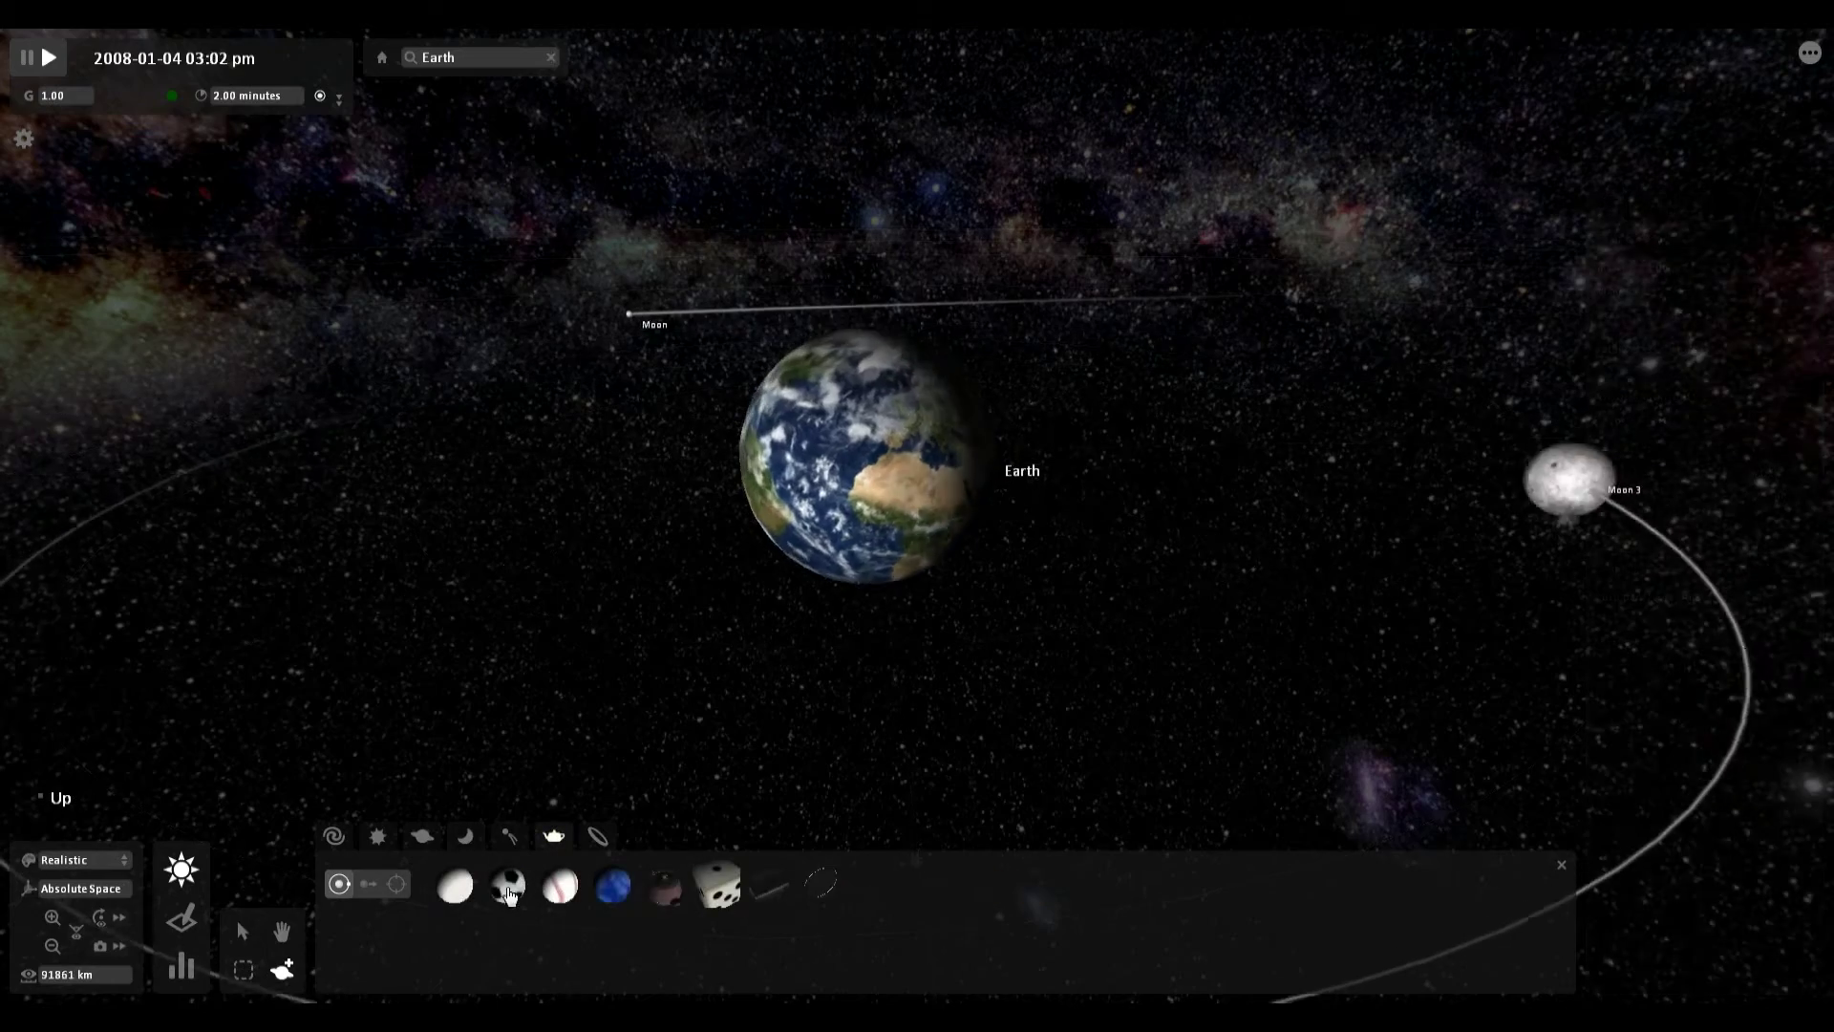
left_click(666, 880)
left_click(638, 578)
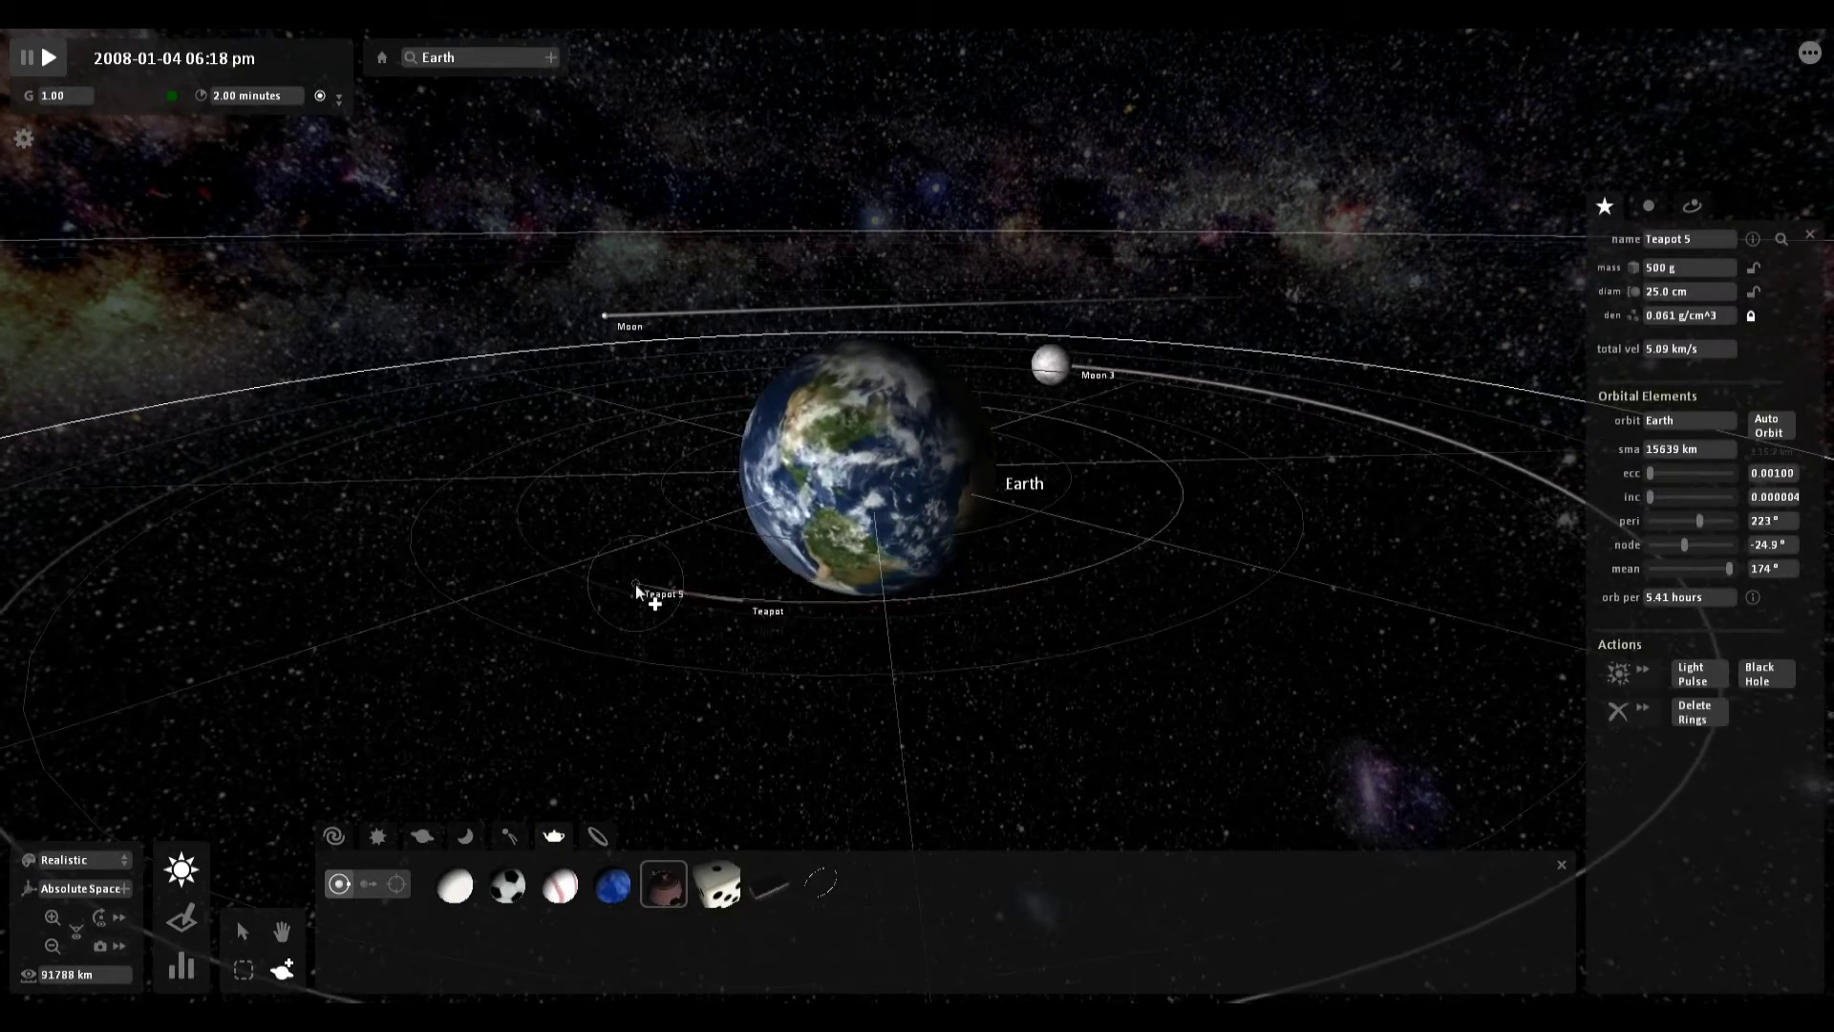
scroll(707, 612, "up", 4)
key("Down")
key("Right")
key("Up")
scroll(1185, 587, "down", 3)
key("Left")
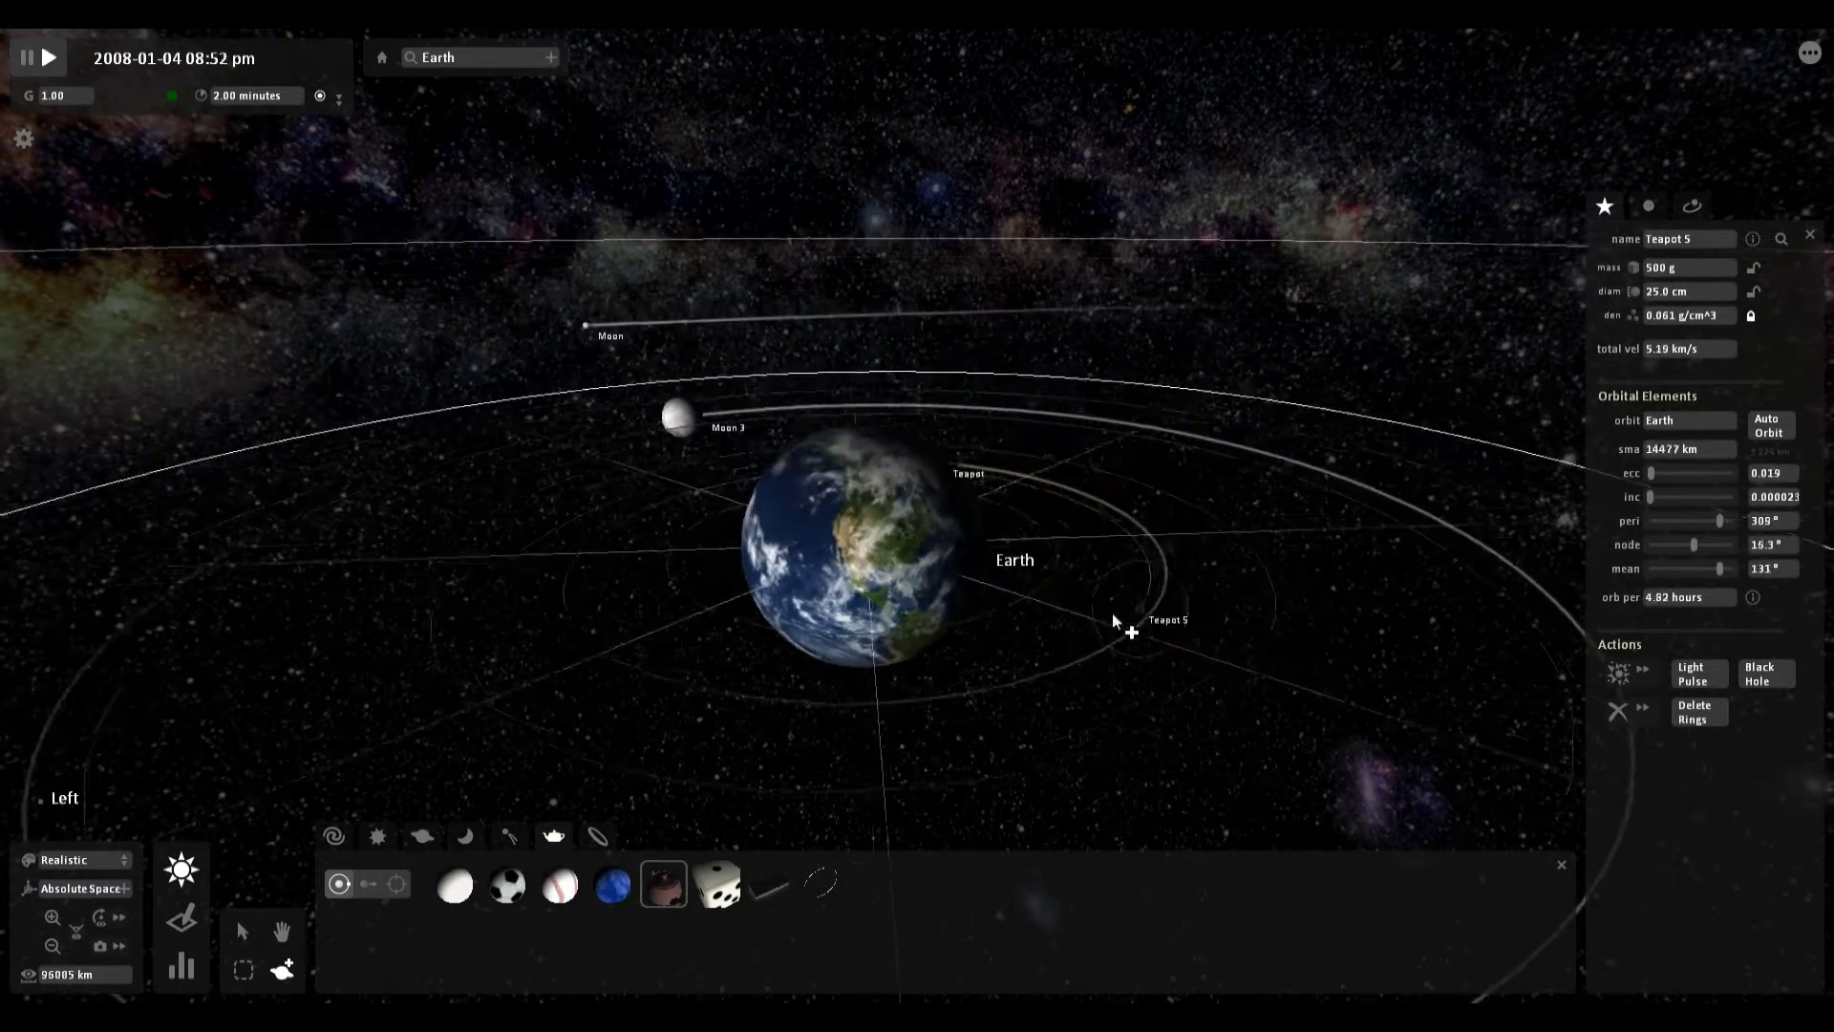
key("Down")
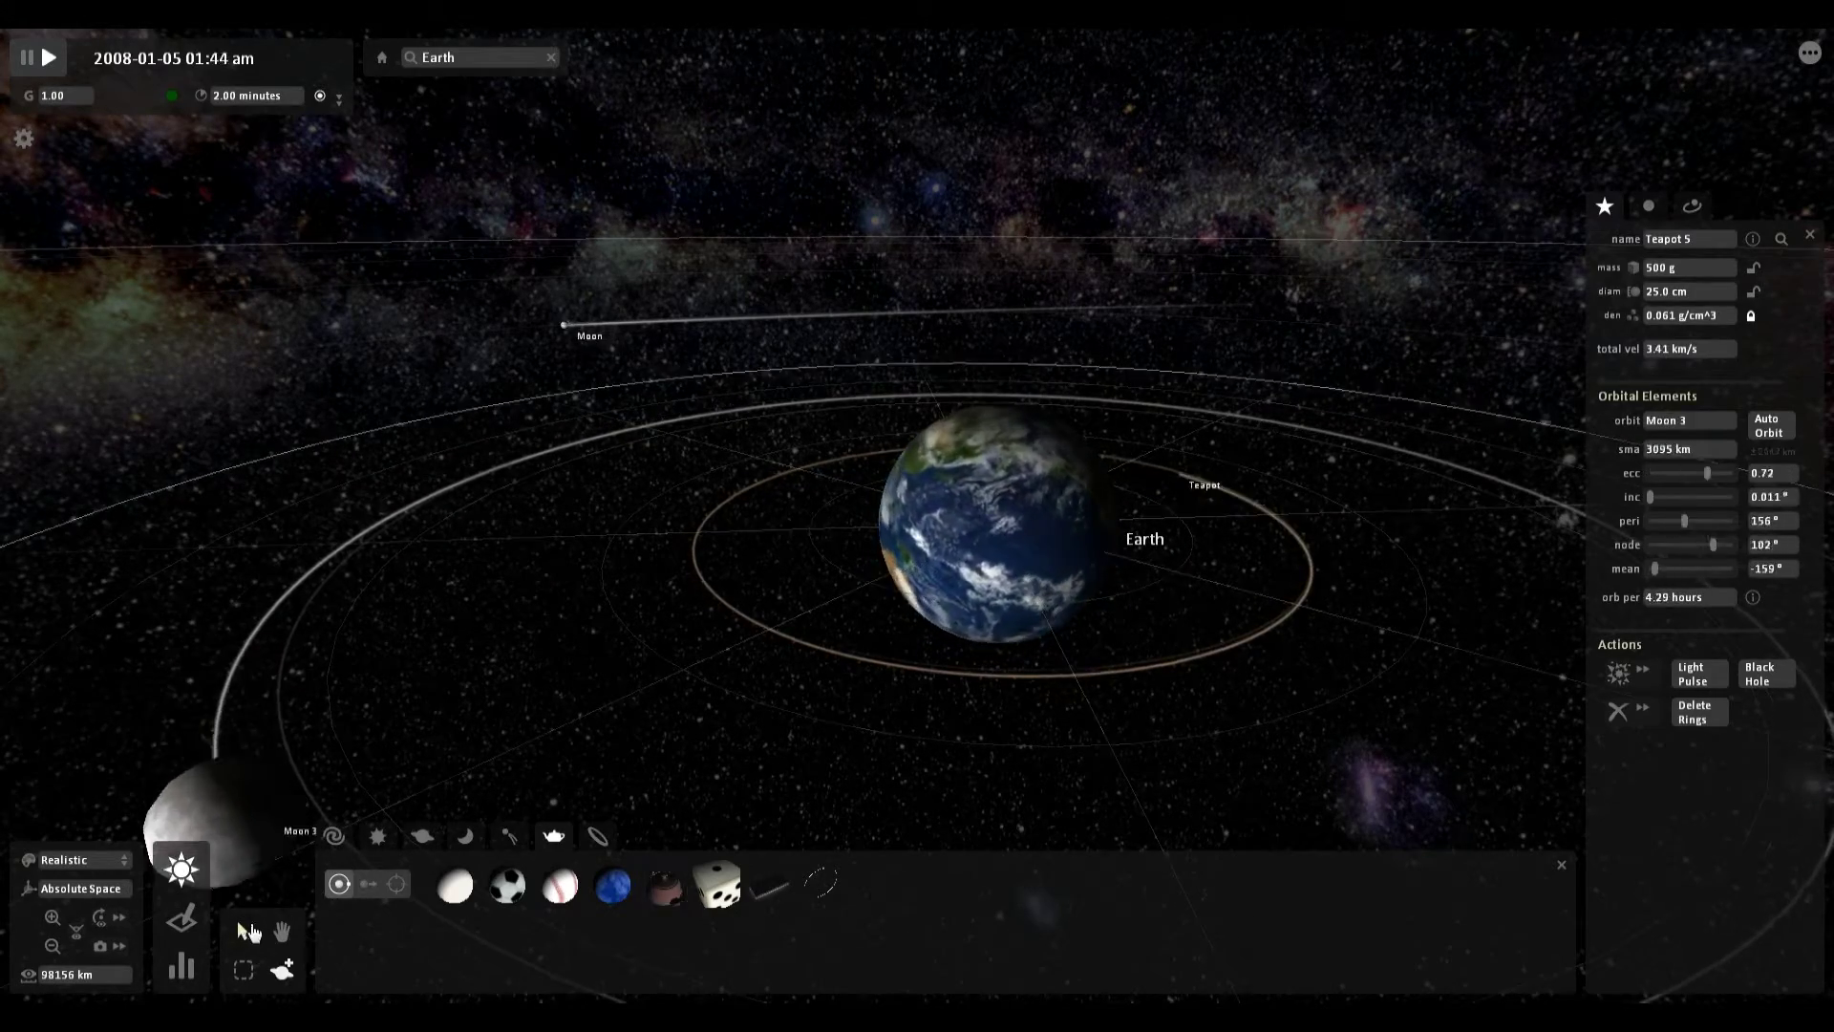
Follow the teapot with the camera and examine its orbit around Earth from farther away.
left_click(243, 931)
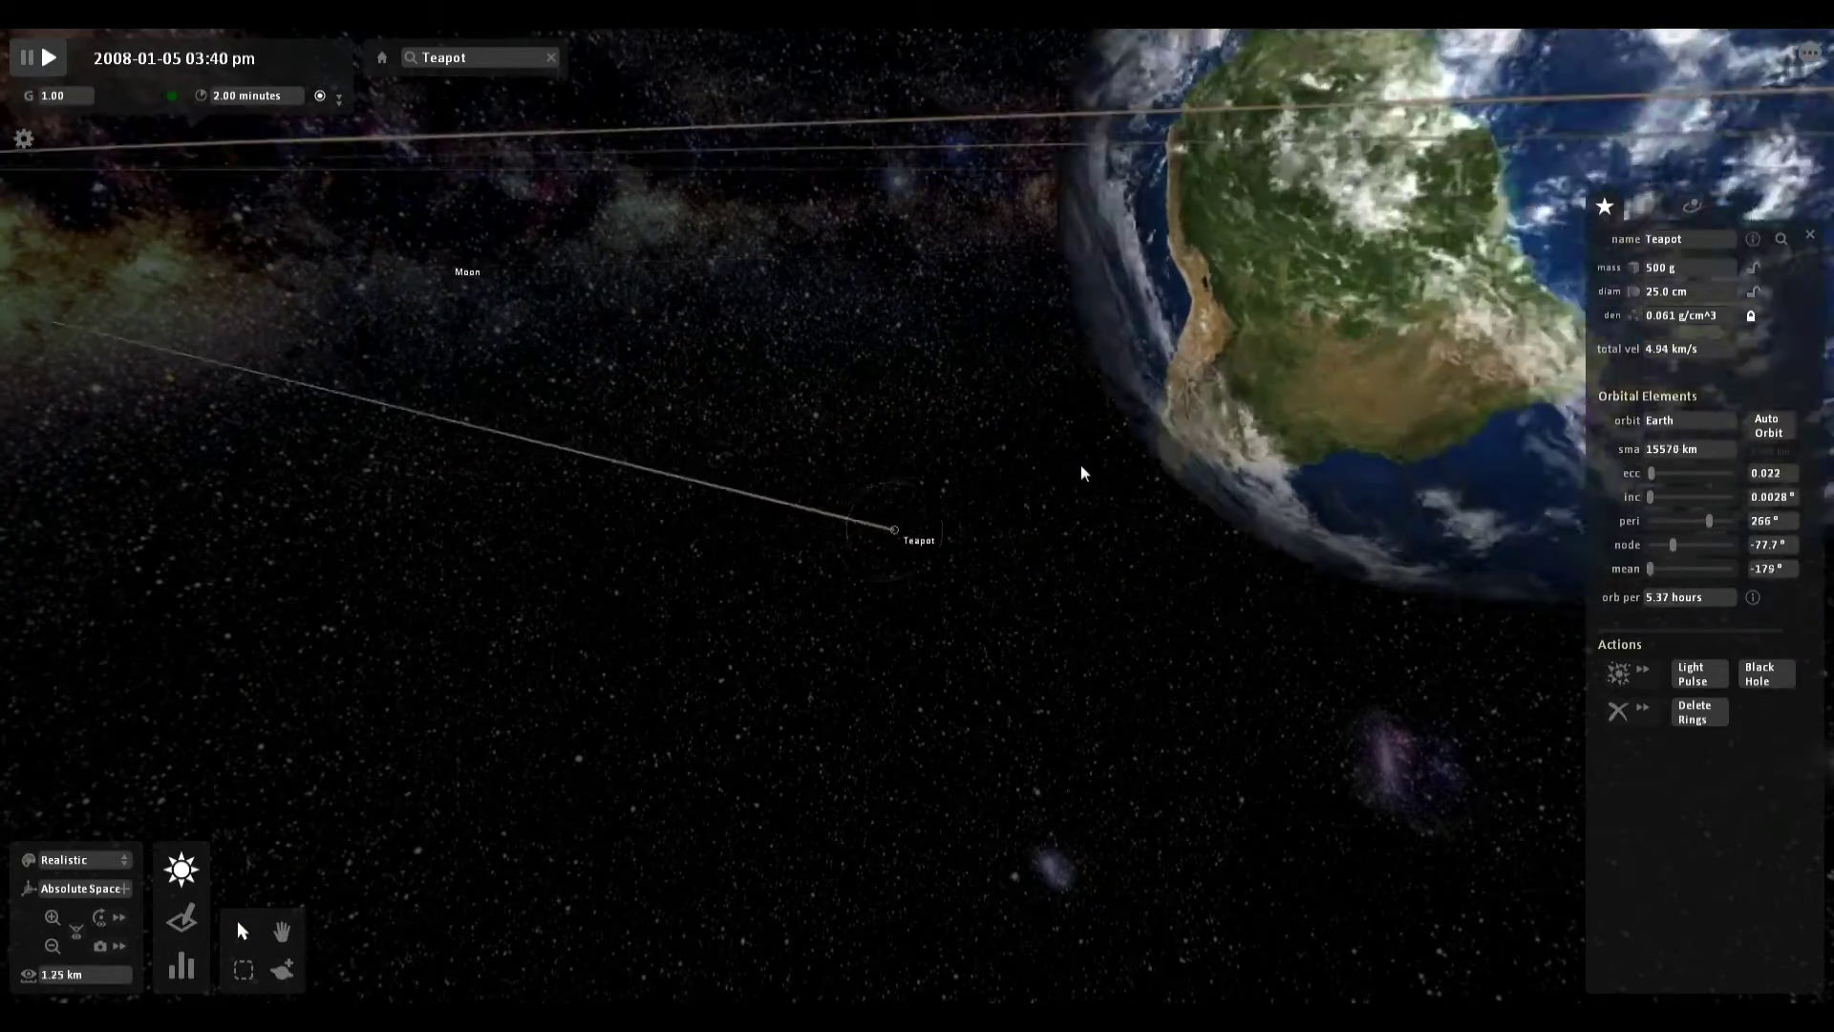
scroll(1080, 474, "down", 10)
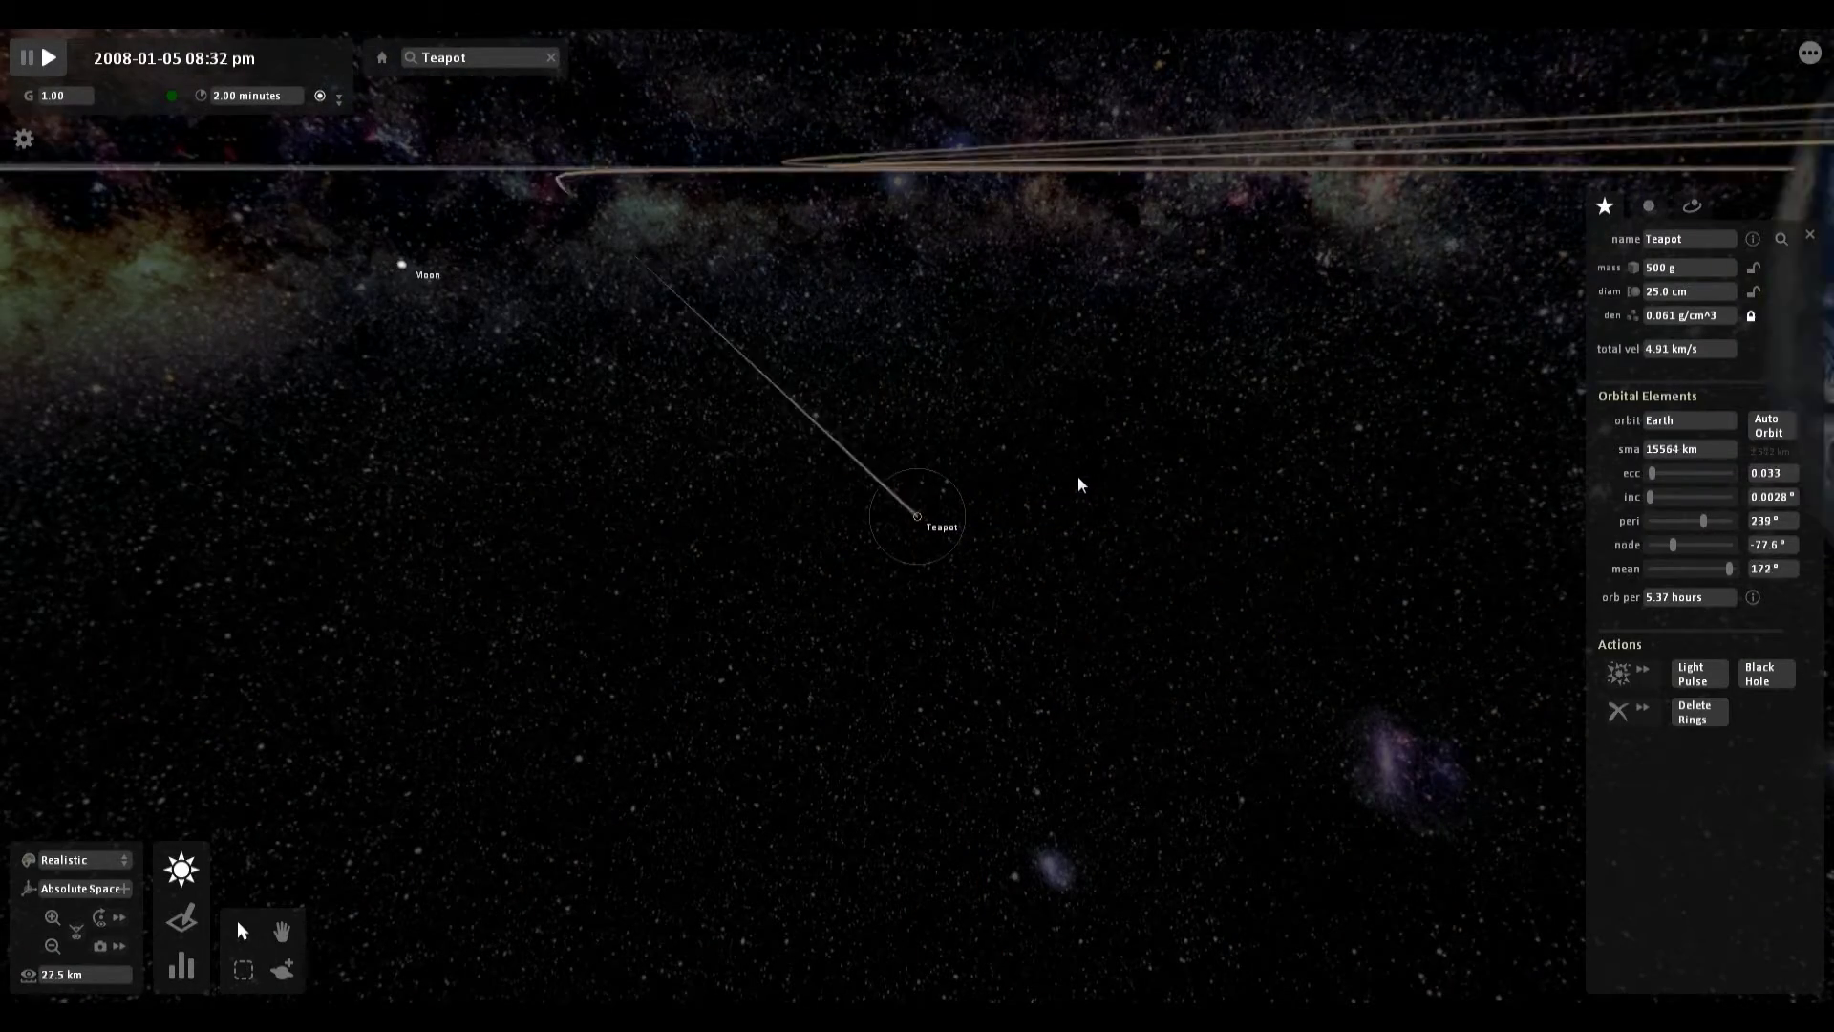
scroll(1077, 476, "down", 8)
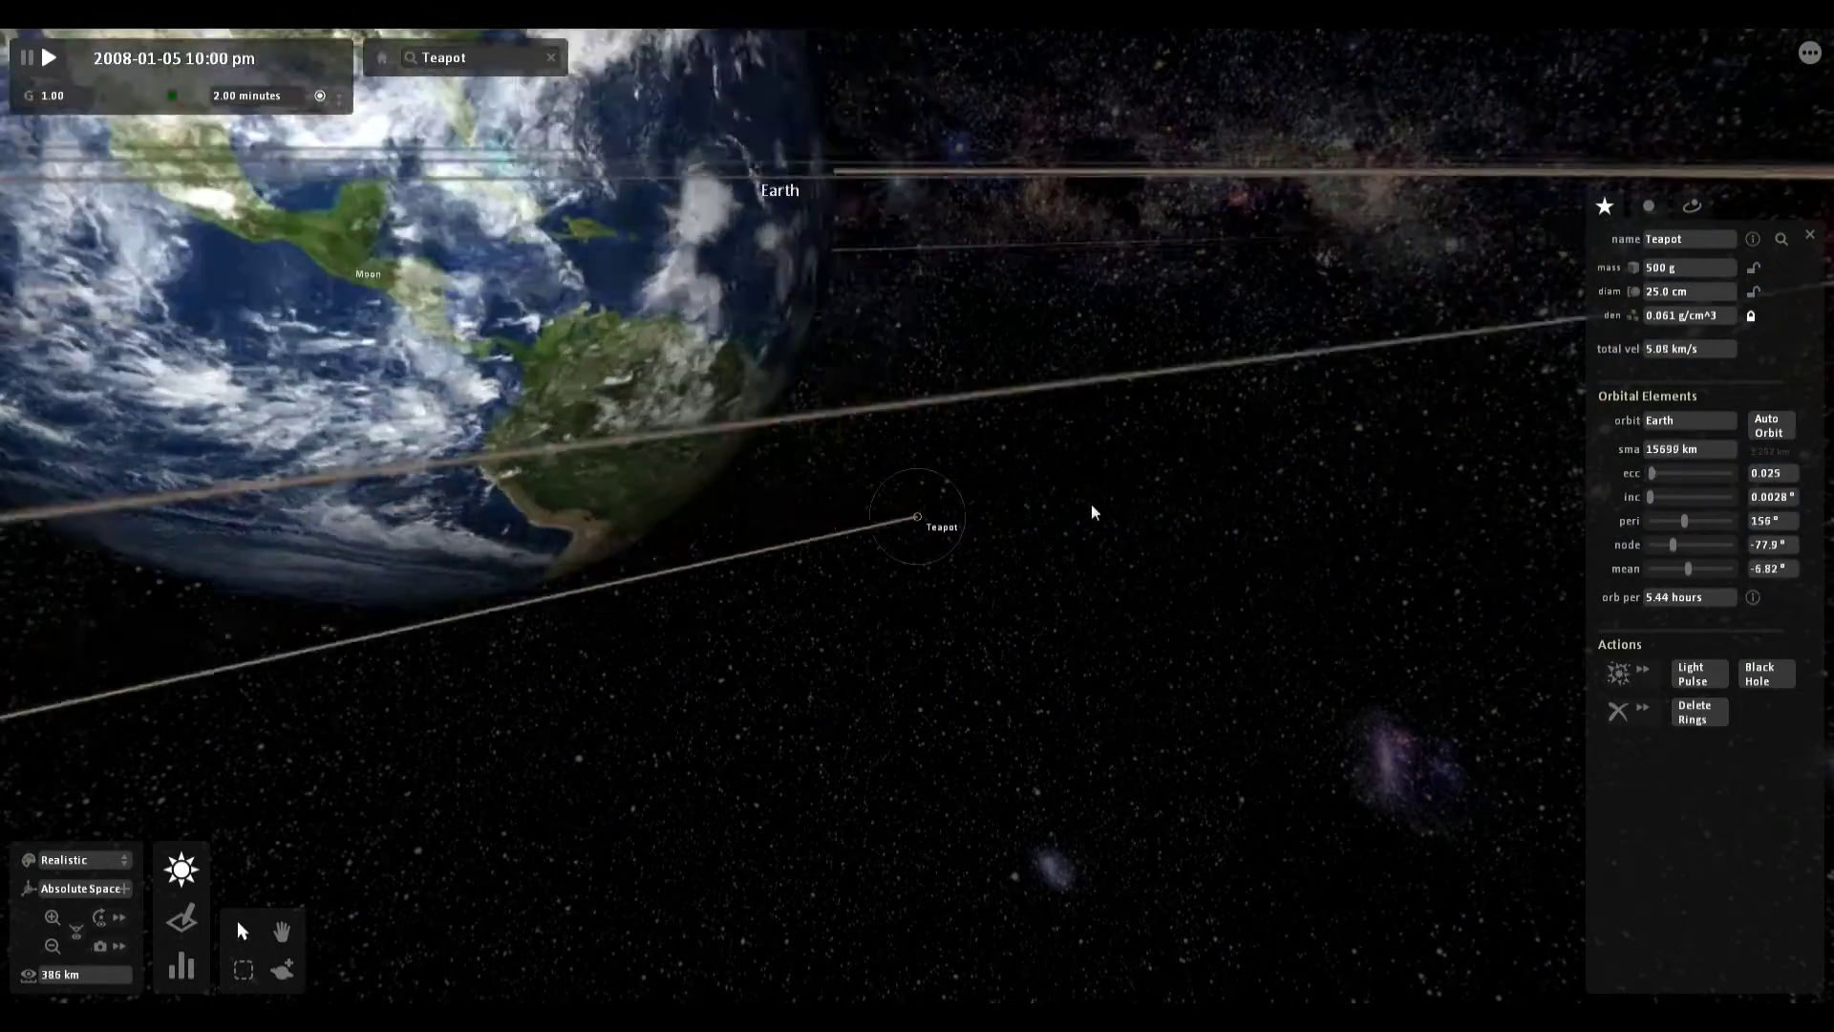
scroll(1098, 511, "down", 5)
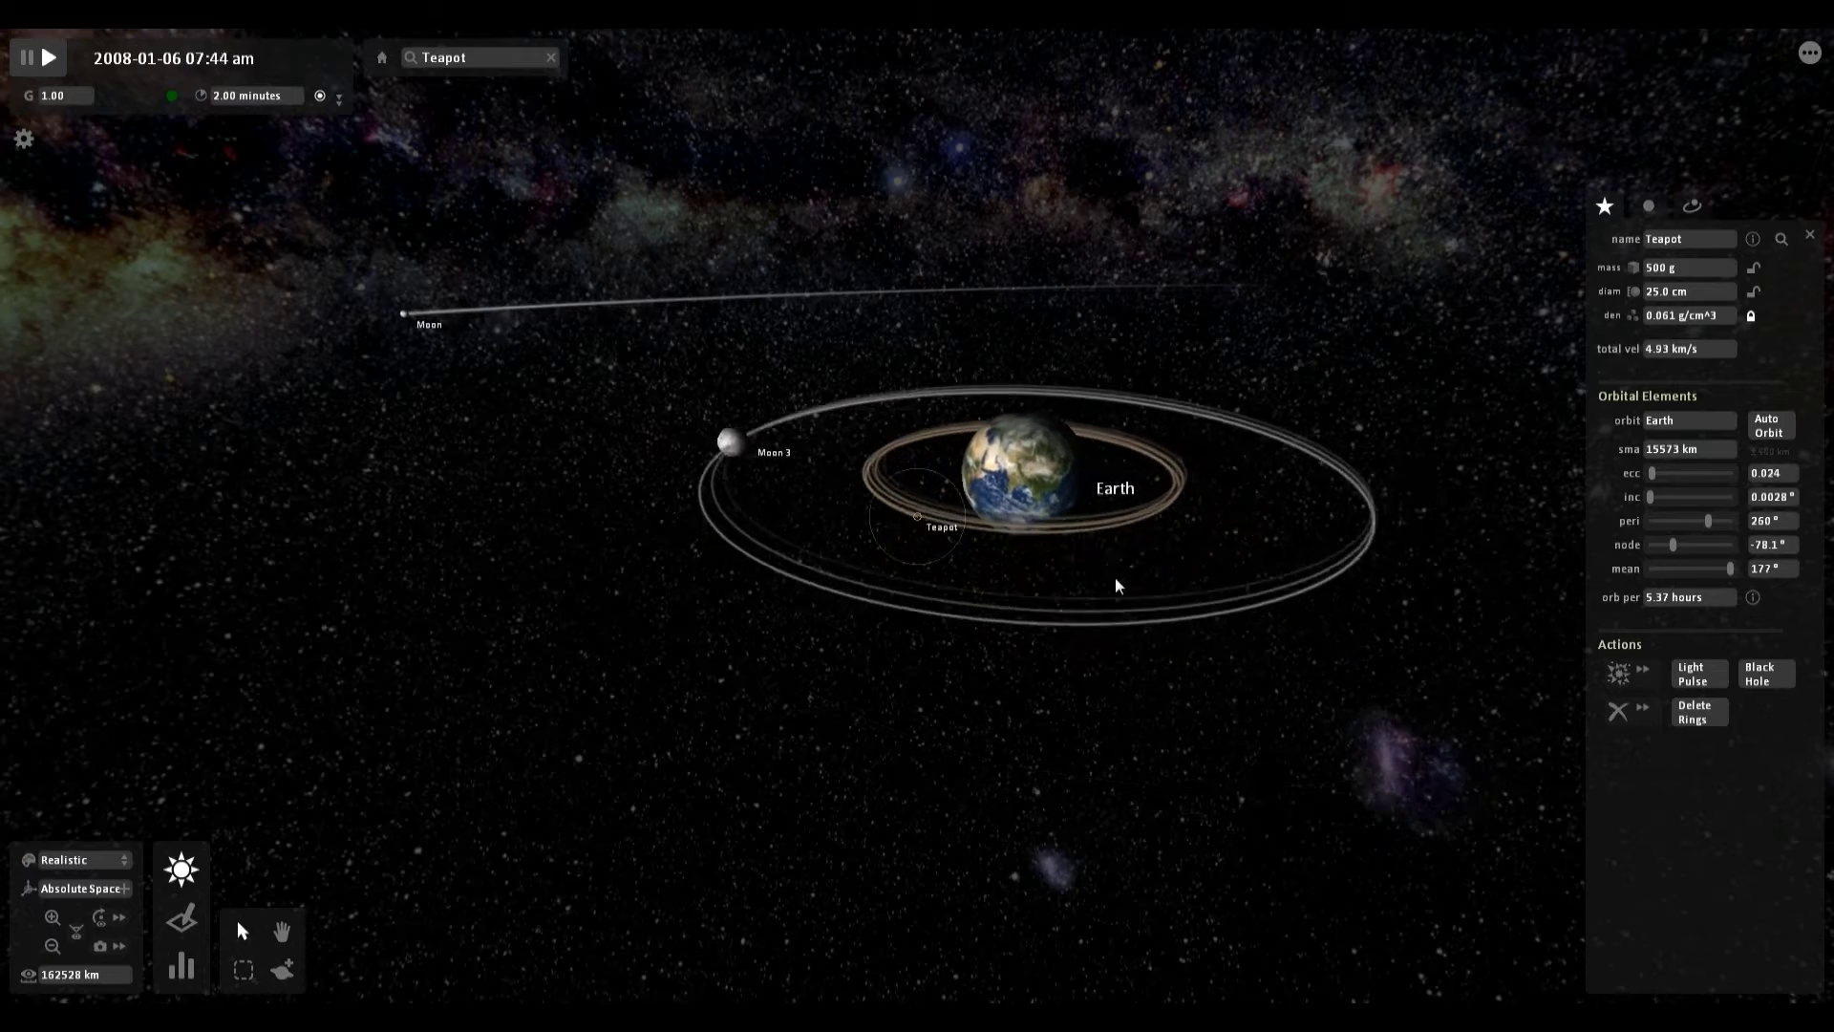
left_click(250, 100)
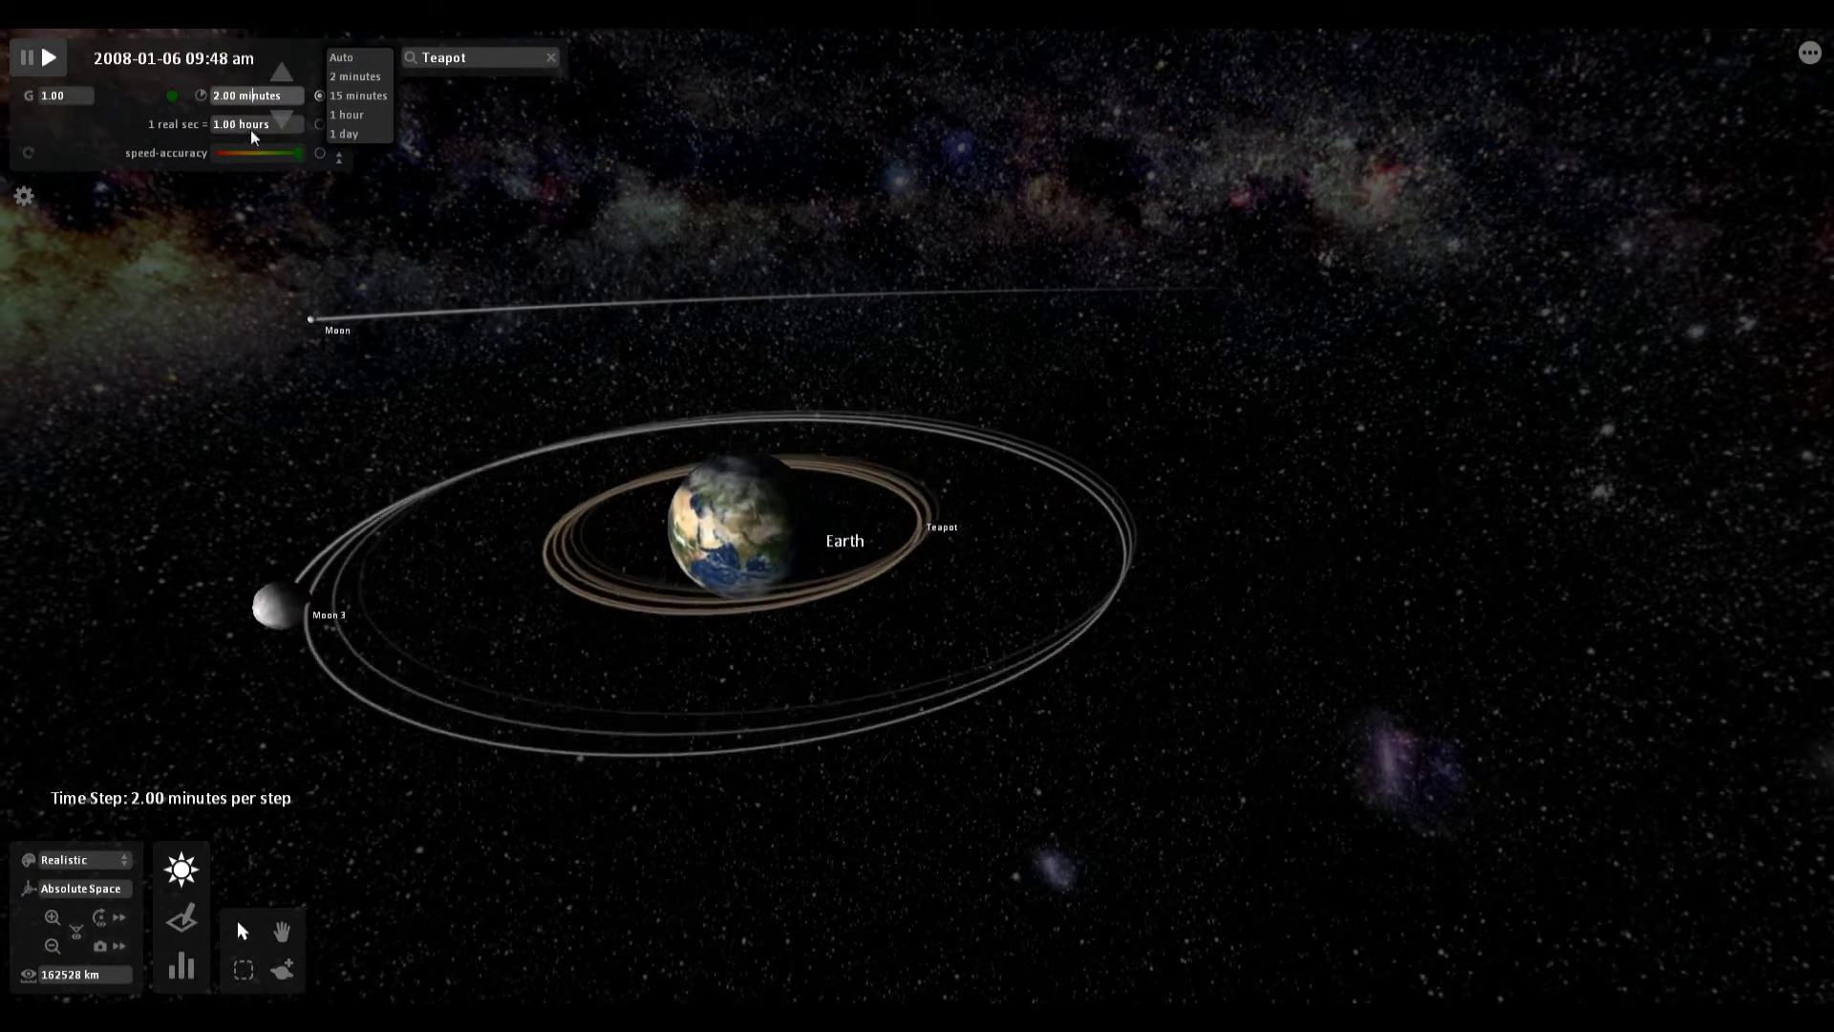
left_click(235, 125)
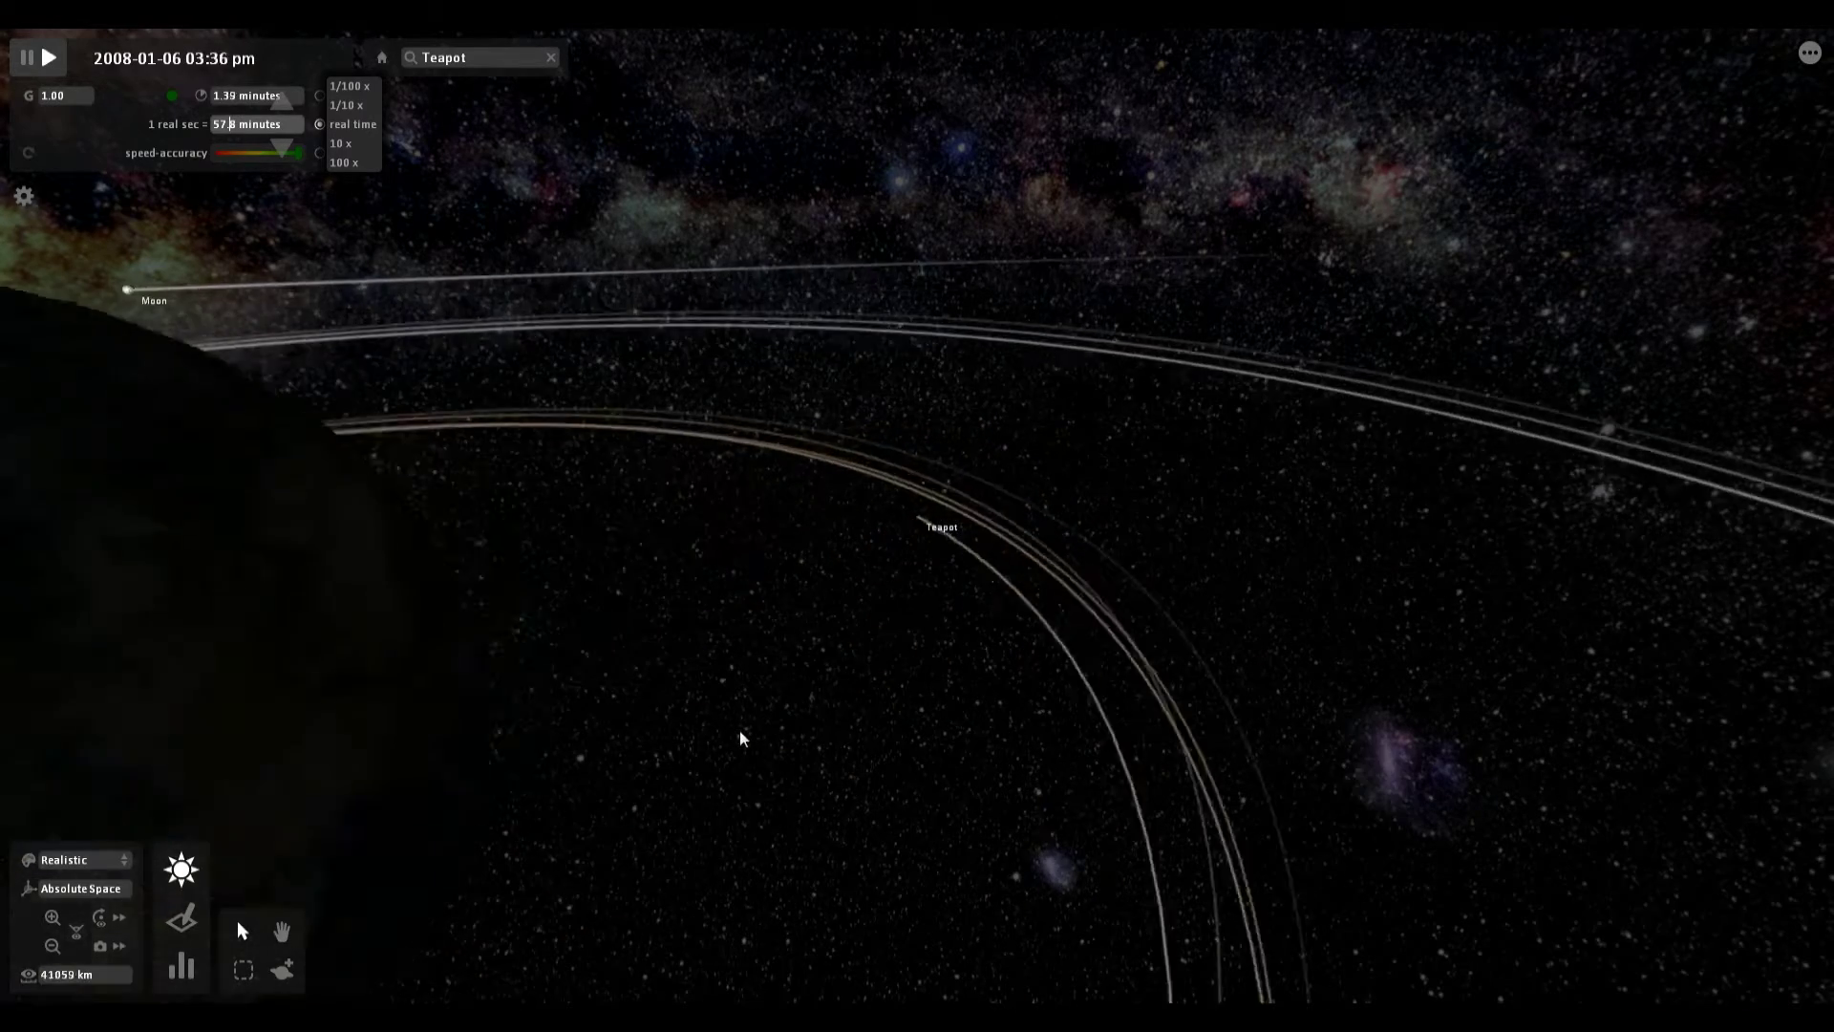
key("Return")
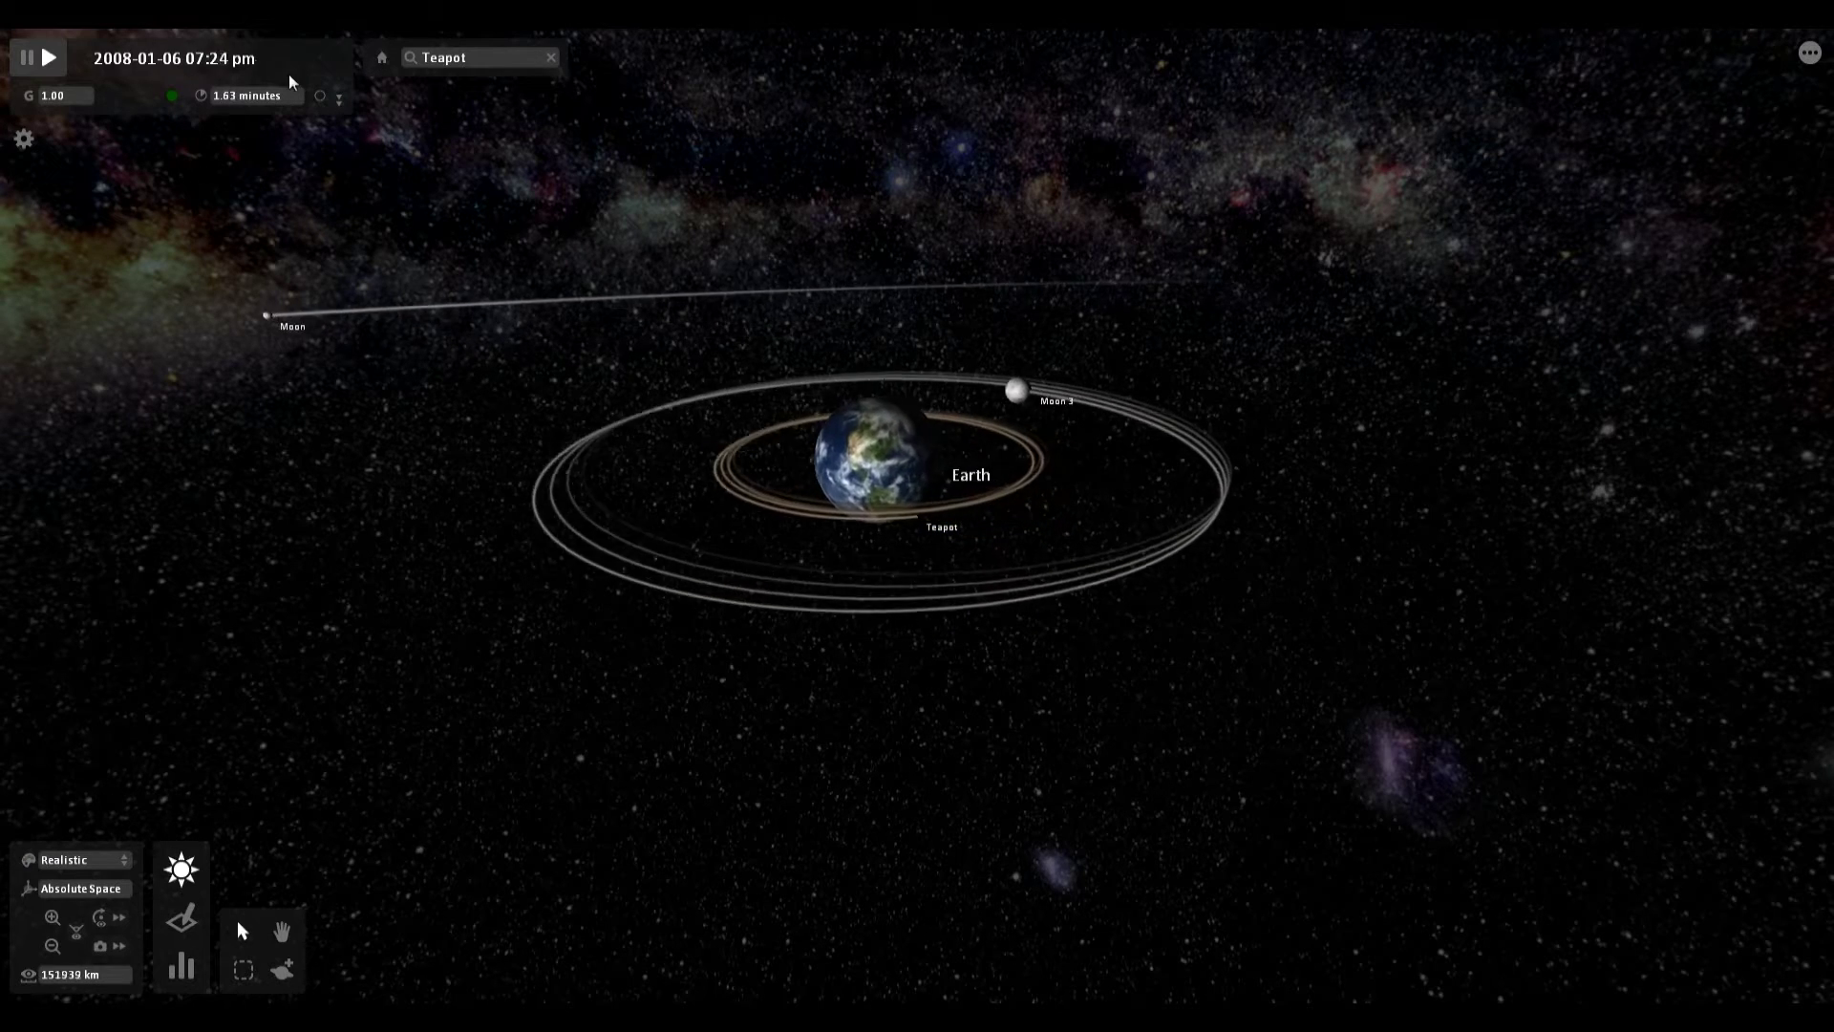
Set the simulation speed so that one real second equals 10 hours.
left_click(260, 96)
mouse_move(230, 126)
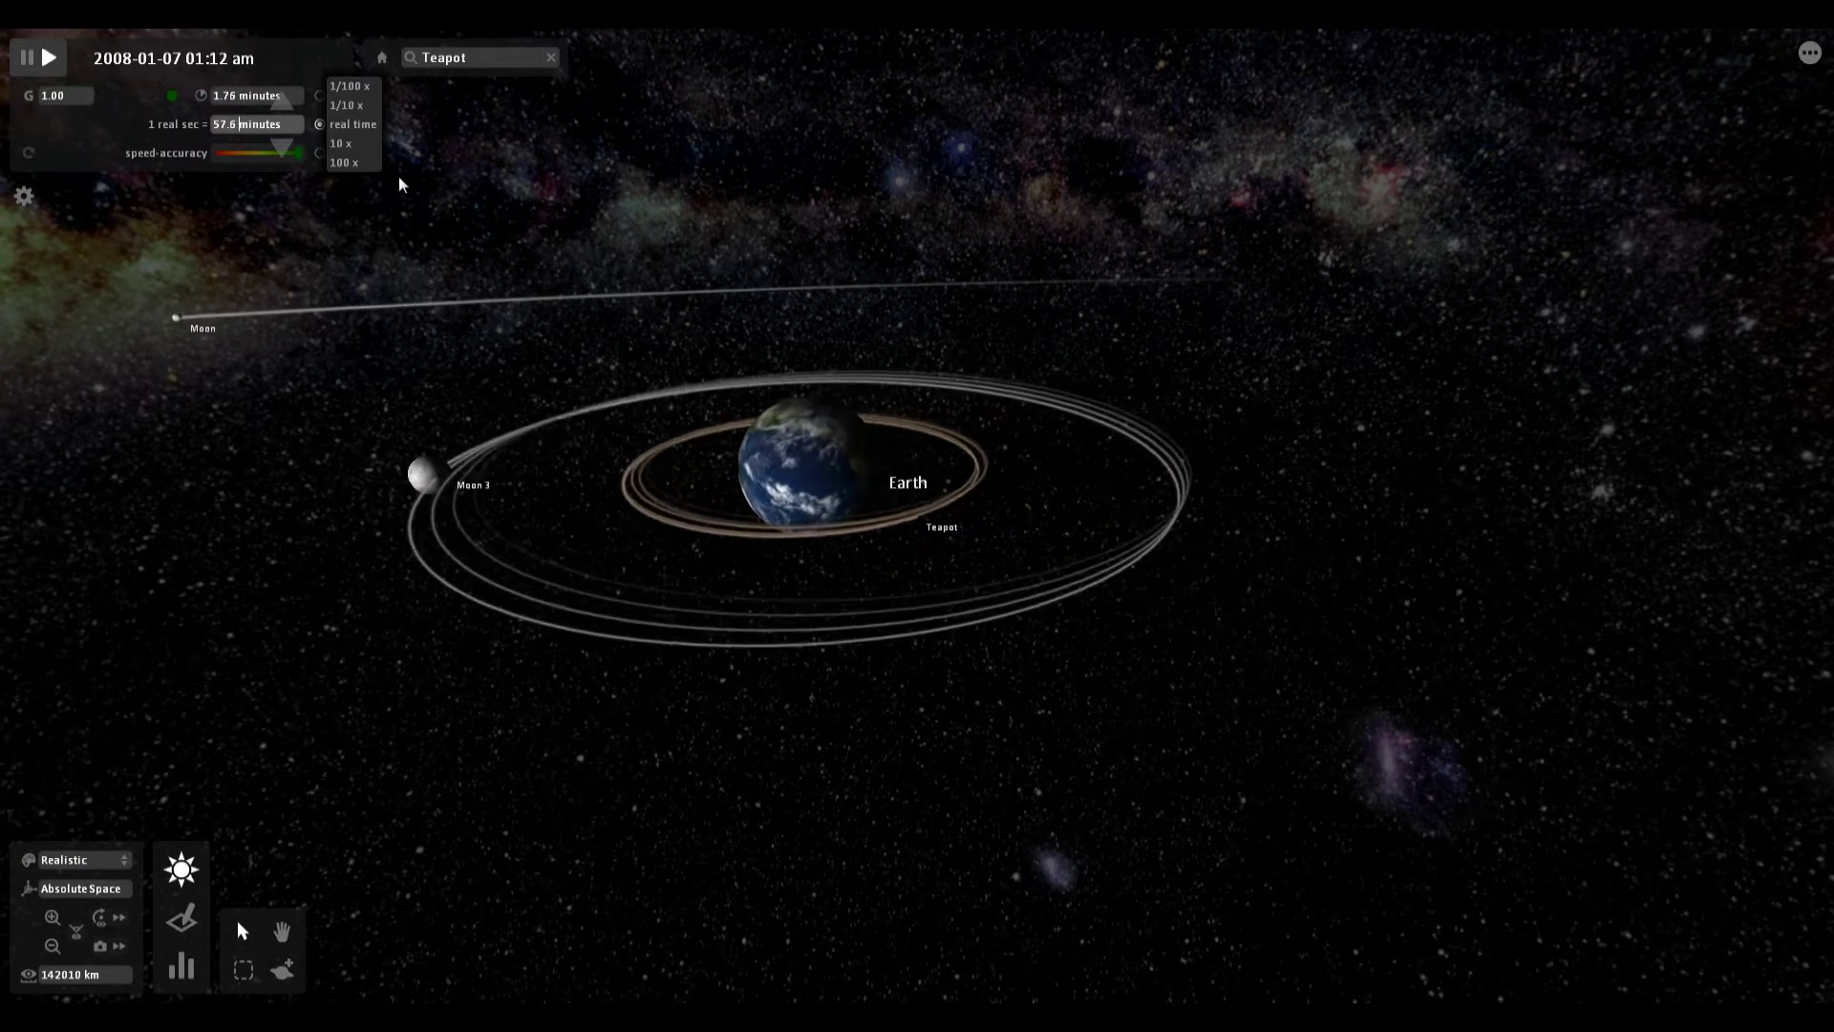
key("Right")
key("Right")
key("Right")
key("Right")
key("Right")
key("Right")
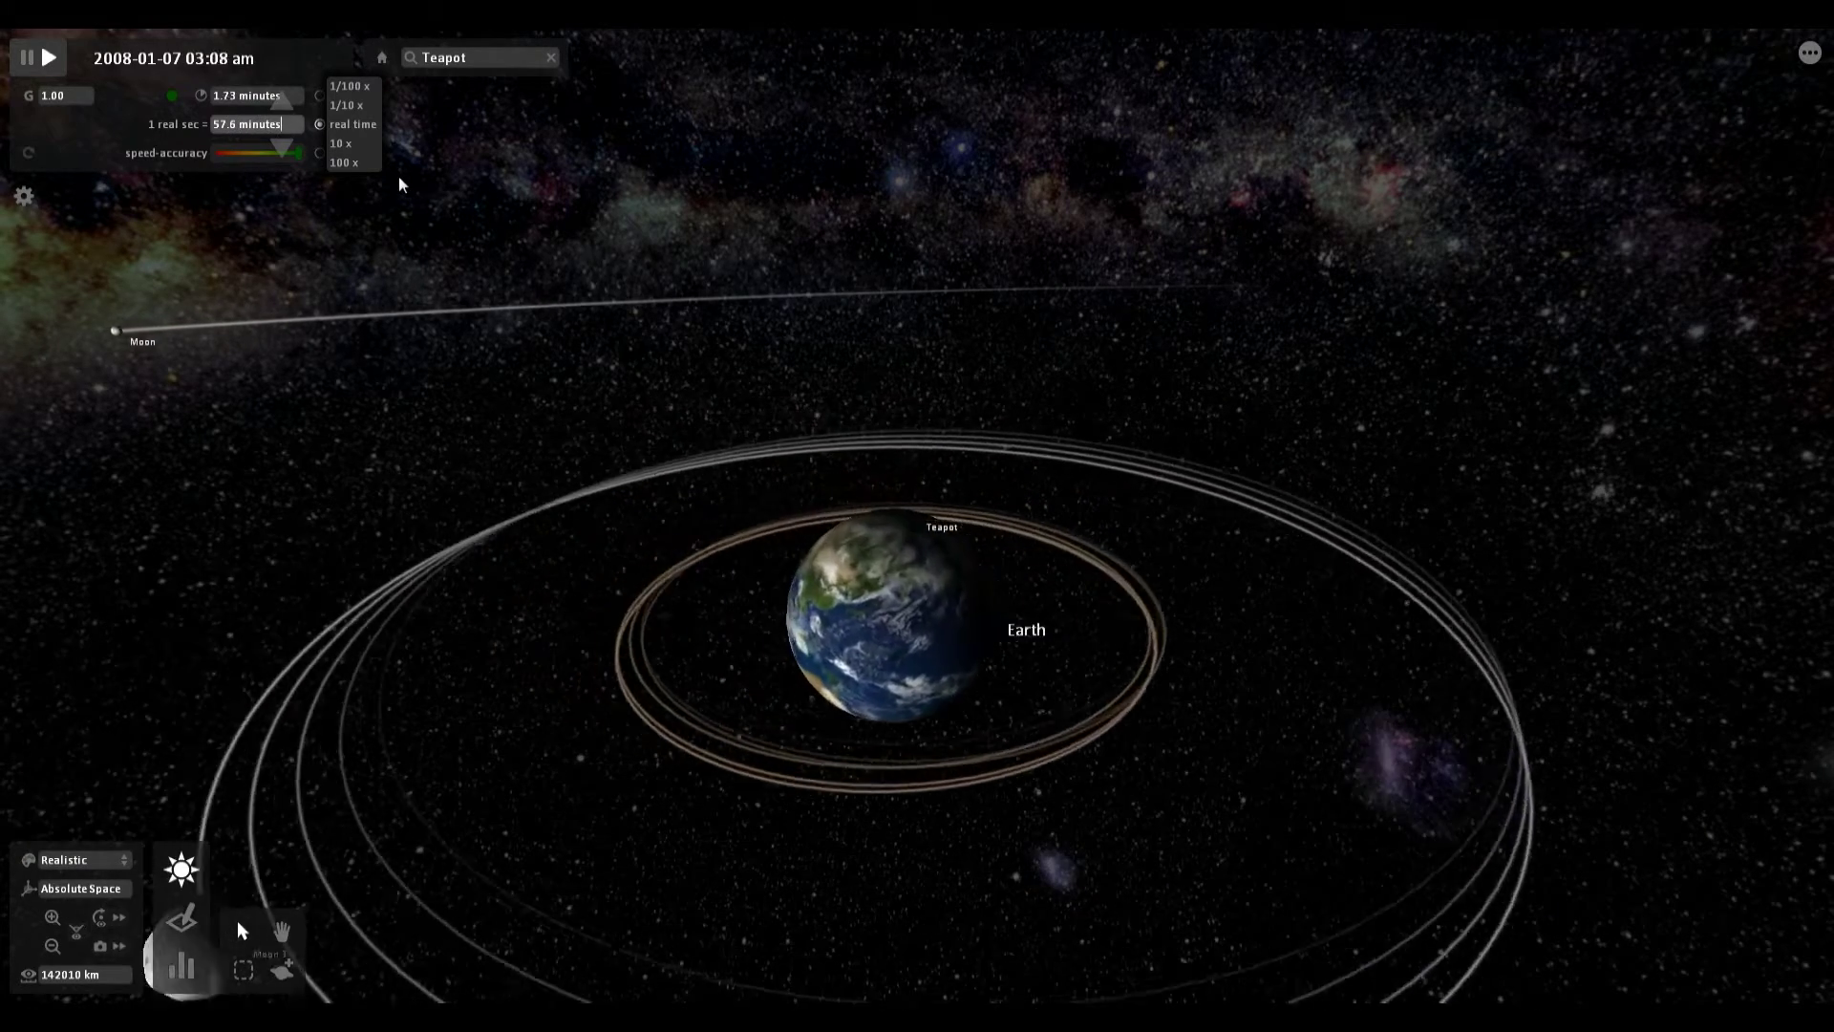
key("BackSpace")
key("BackSpace")
key("BackSpace")
key("BackSpace")
key("BackSpace")
key("BackSpace")
key("BackSpace")
key("BackSpace")
key("BackSpace")
key("BackSpace")
key("BackSpace")
key("BackSpace")
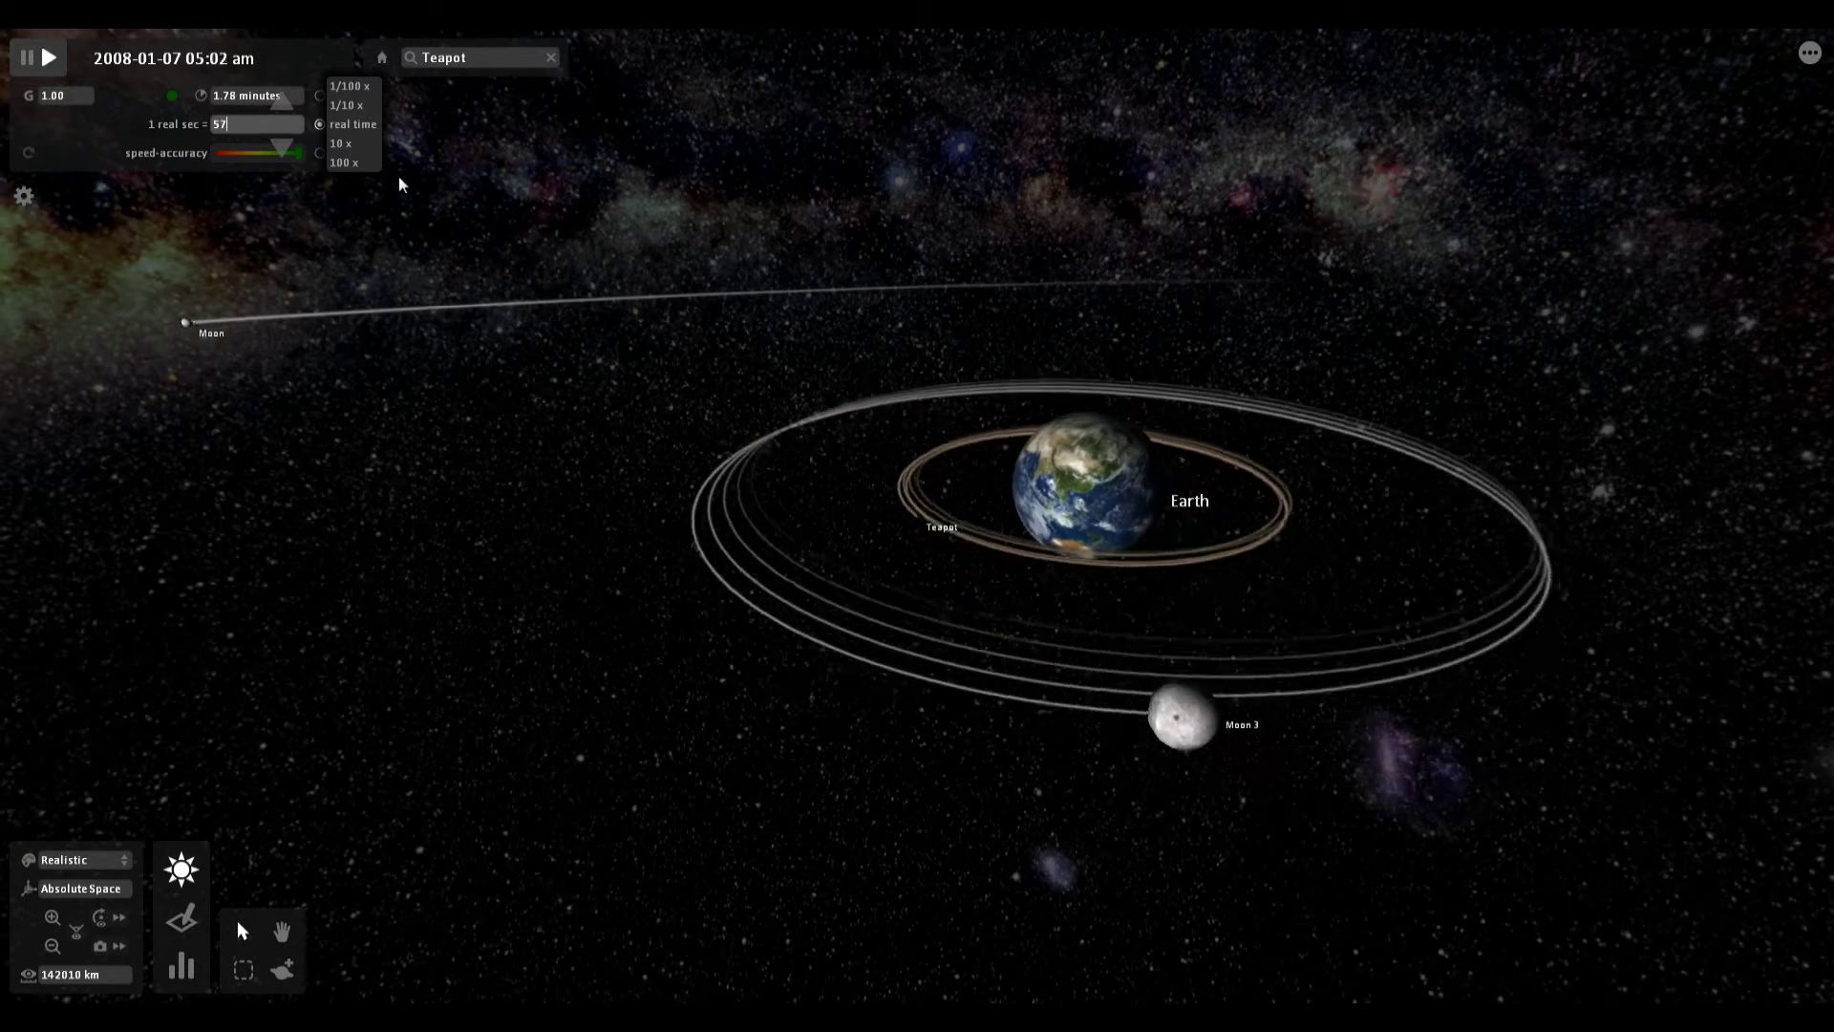
type("10 gh")
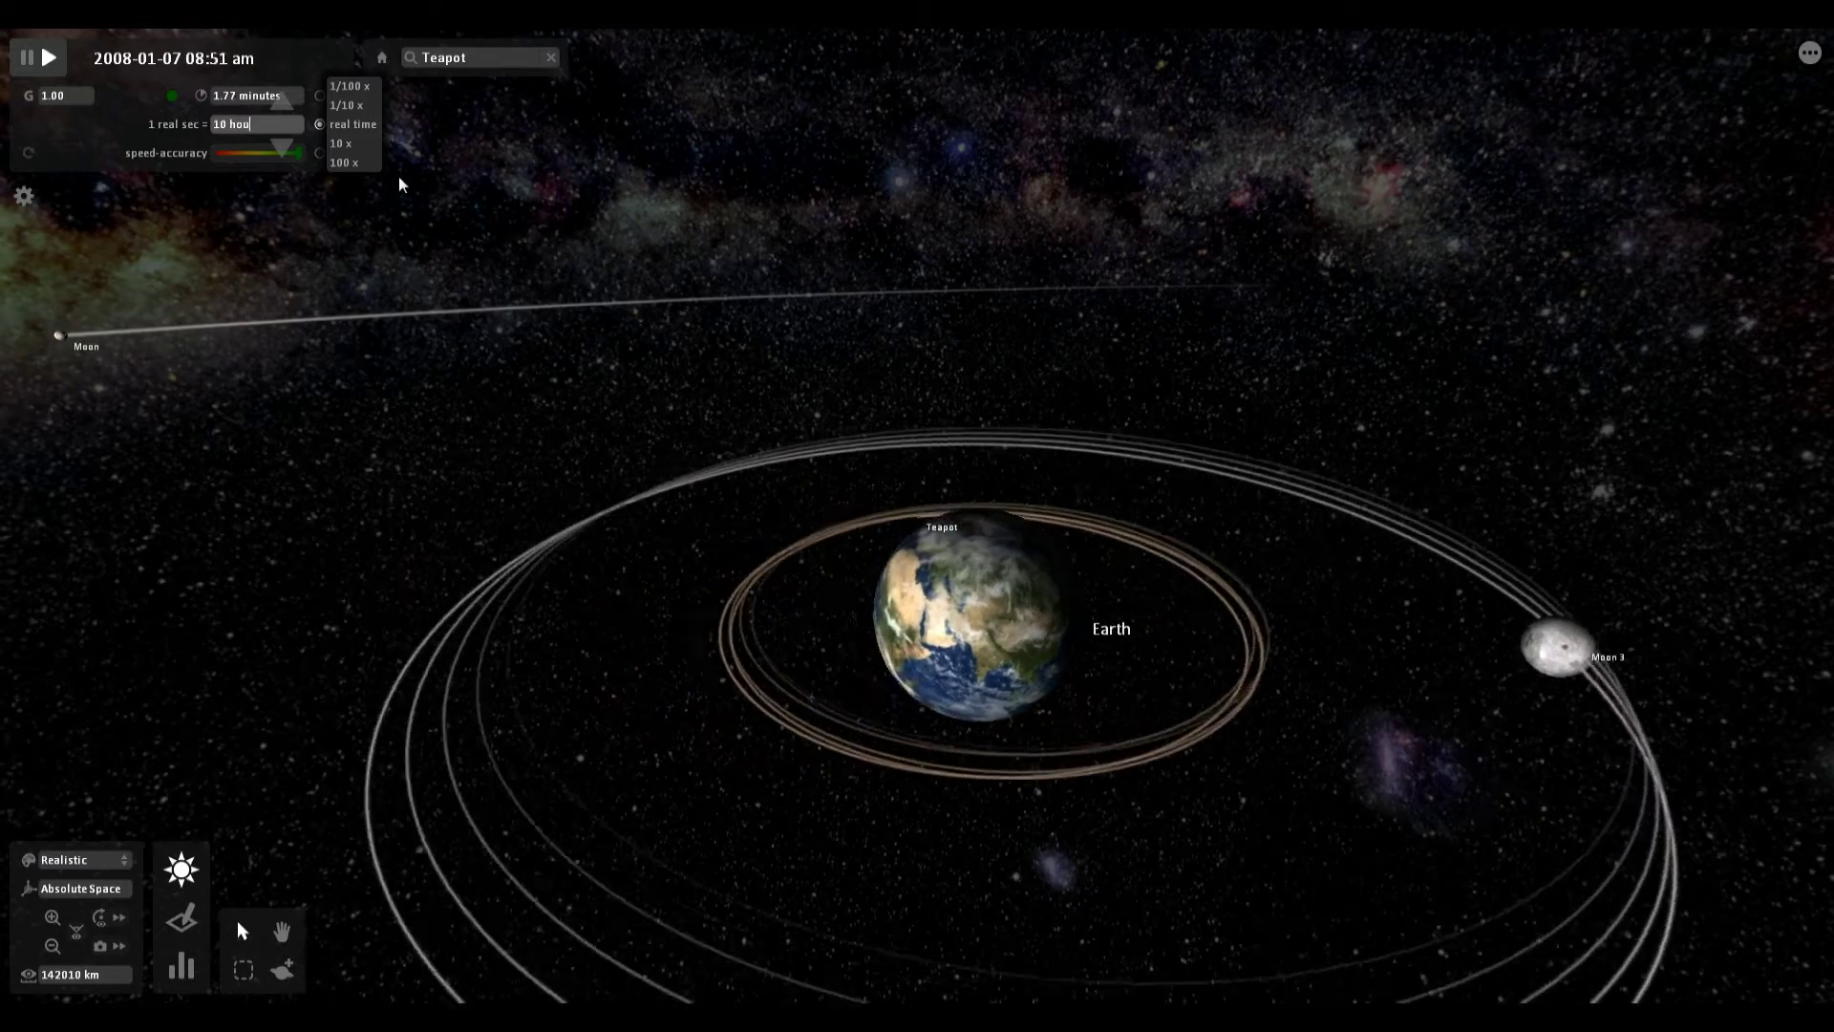
key("Return")
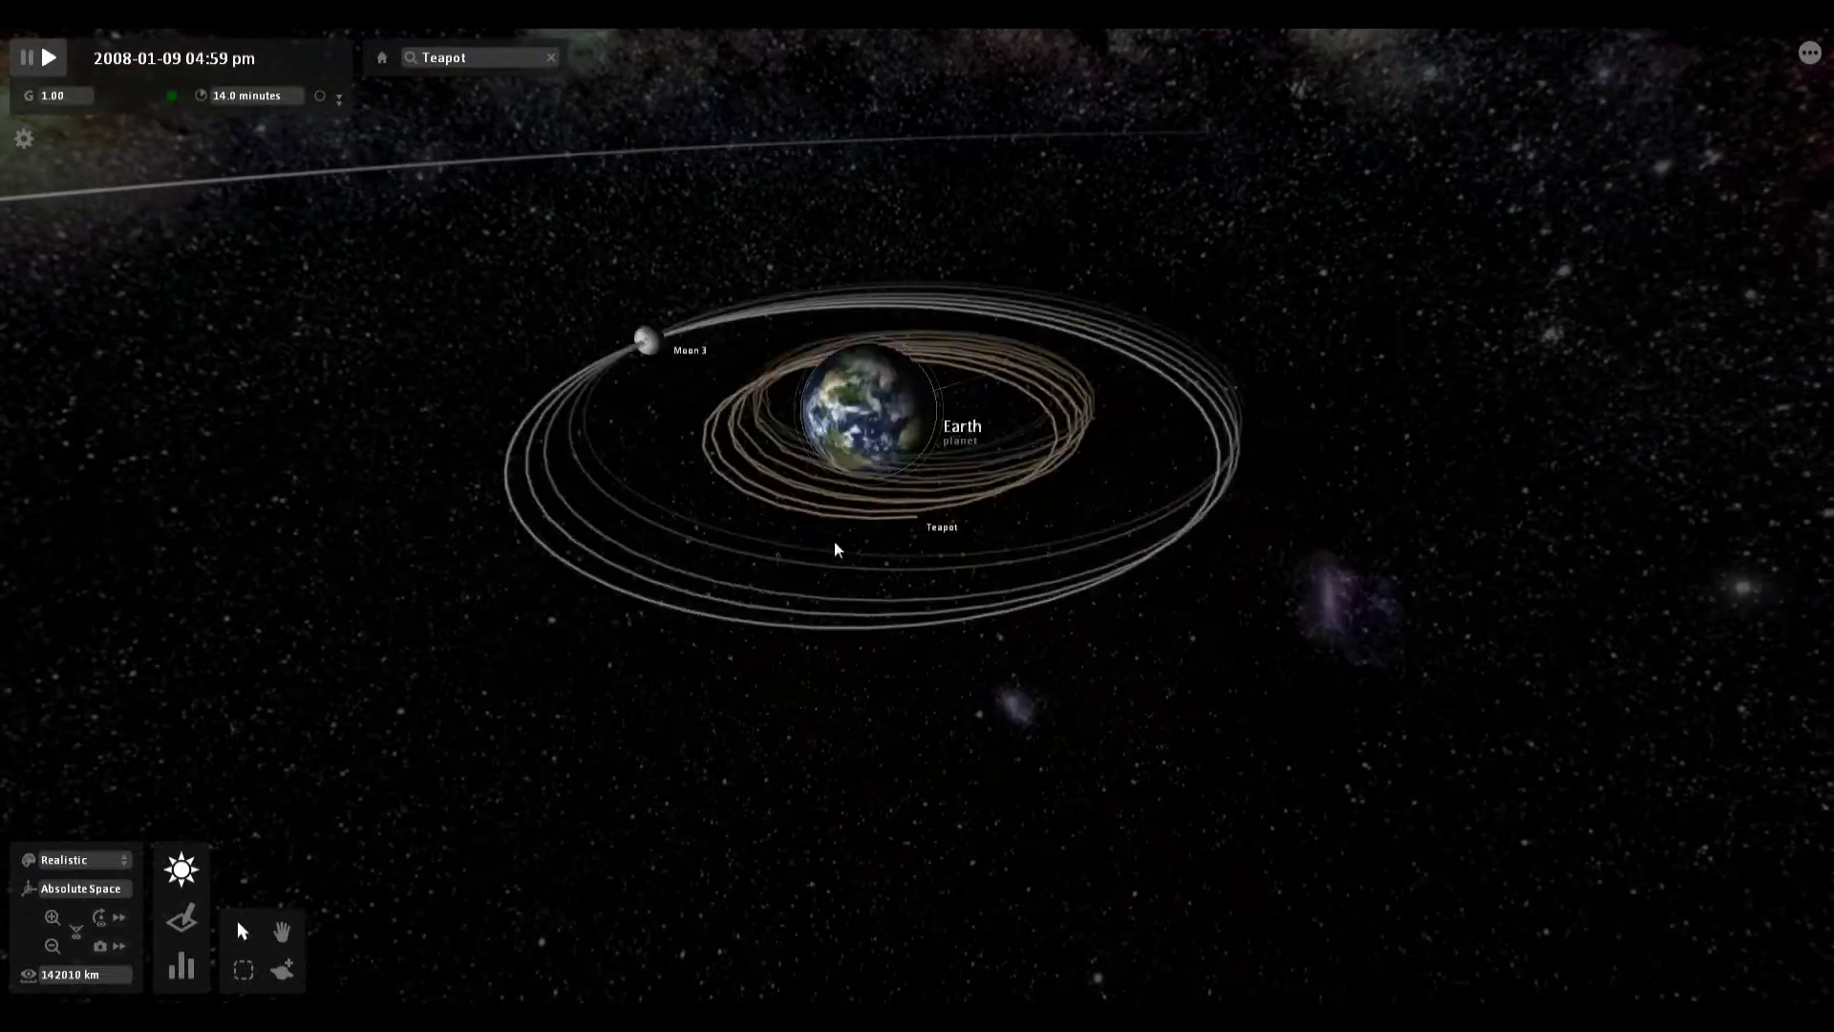
Release the camera from the teapot so that it no longer follows any object.
left_click(551, 57)
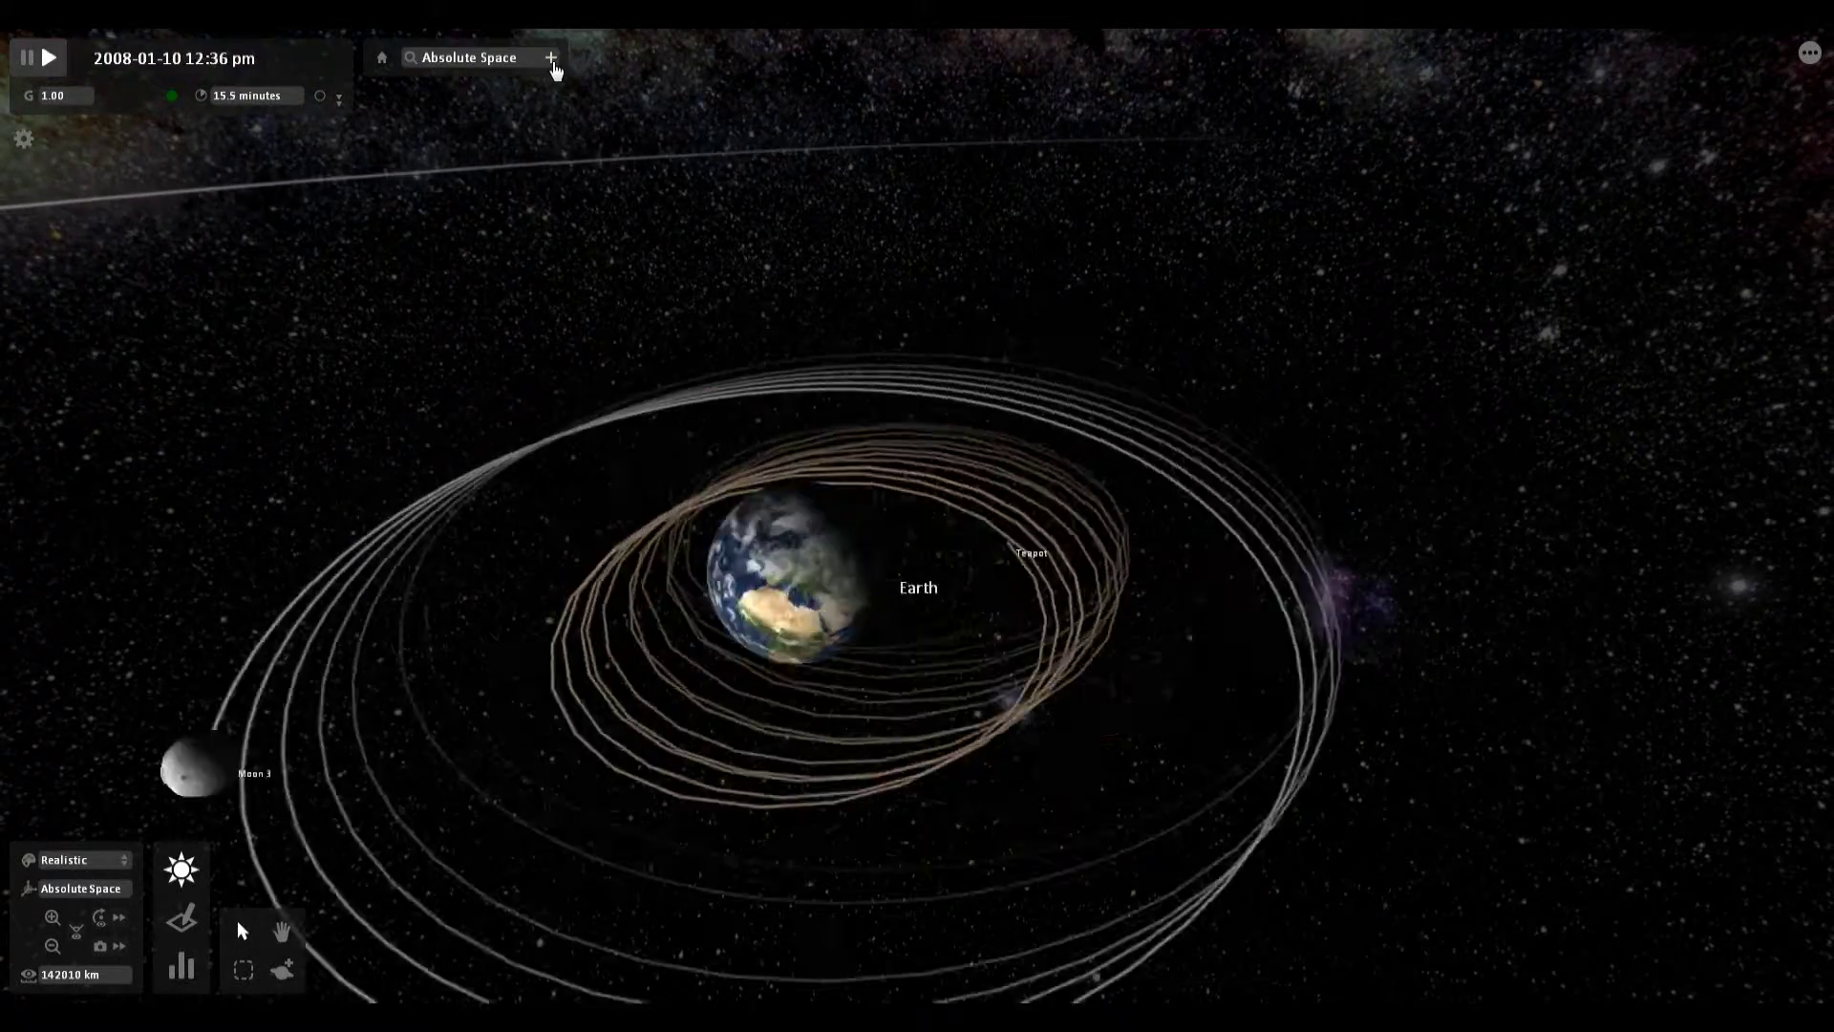
key("Down")
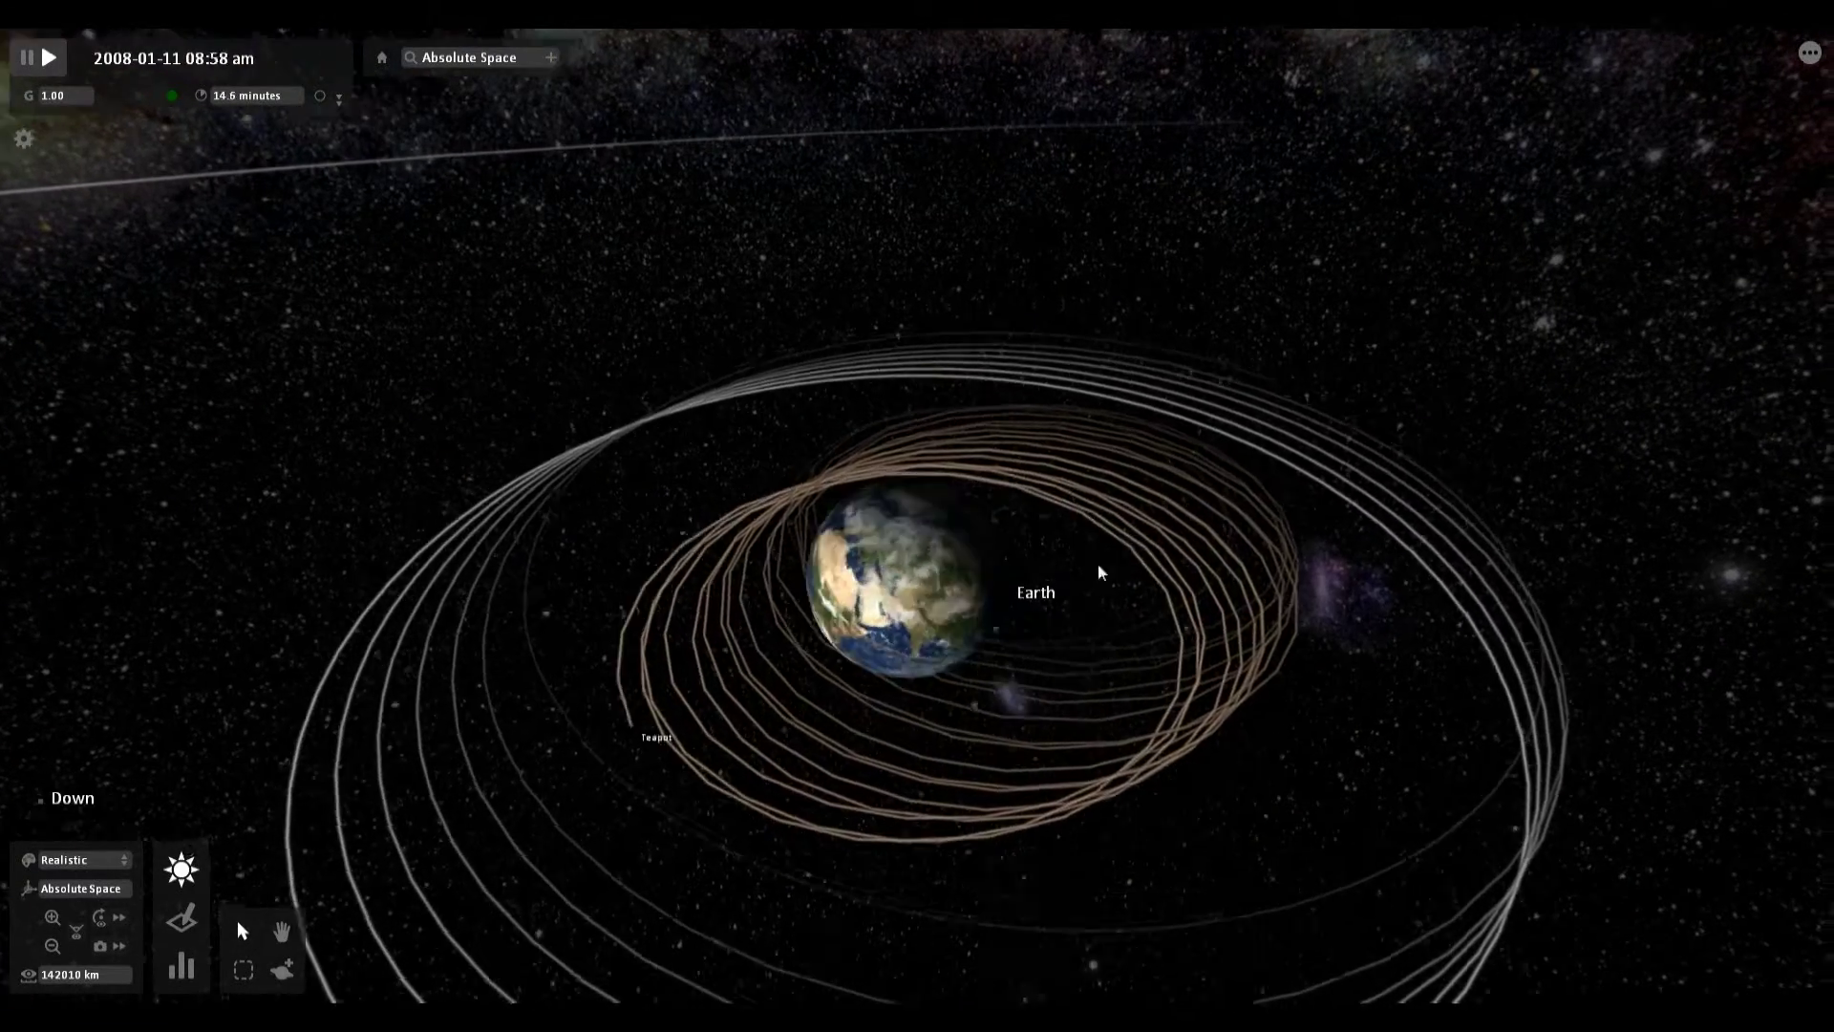
Examine the moon and teapot orbits around Earth from several angles and open Earth's properties.
right_click_drag(1098, 564, 1200, 607)
left_click_drag(1202, 614, 598, 558)
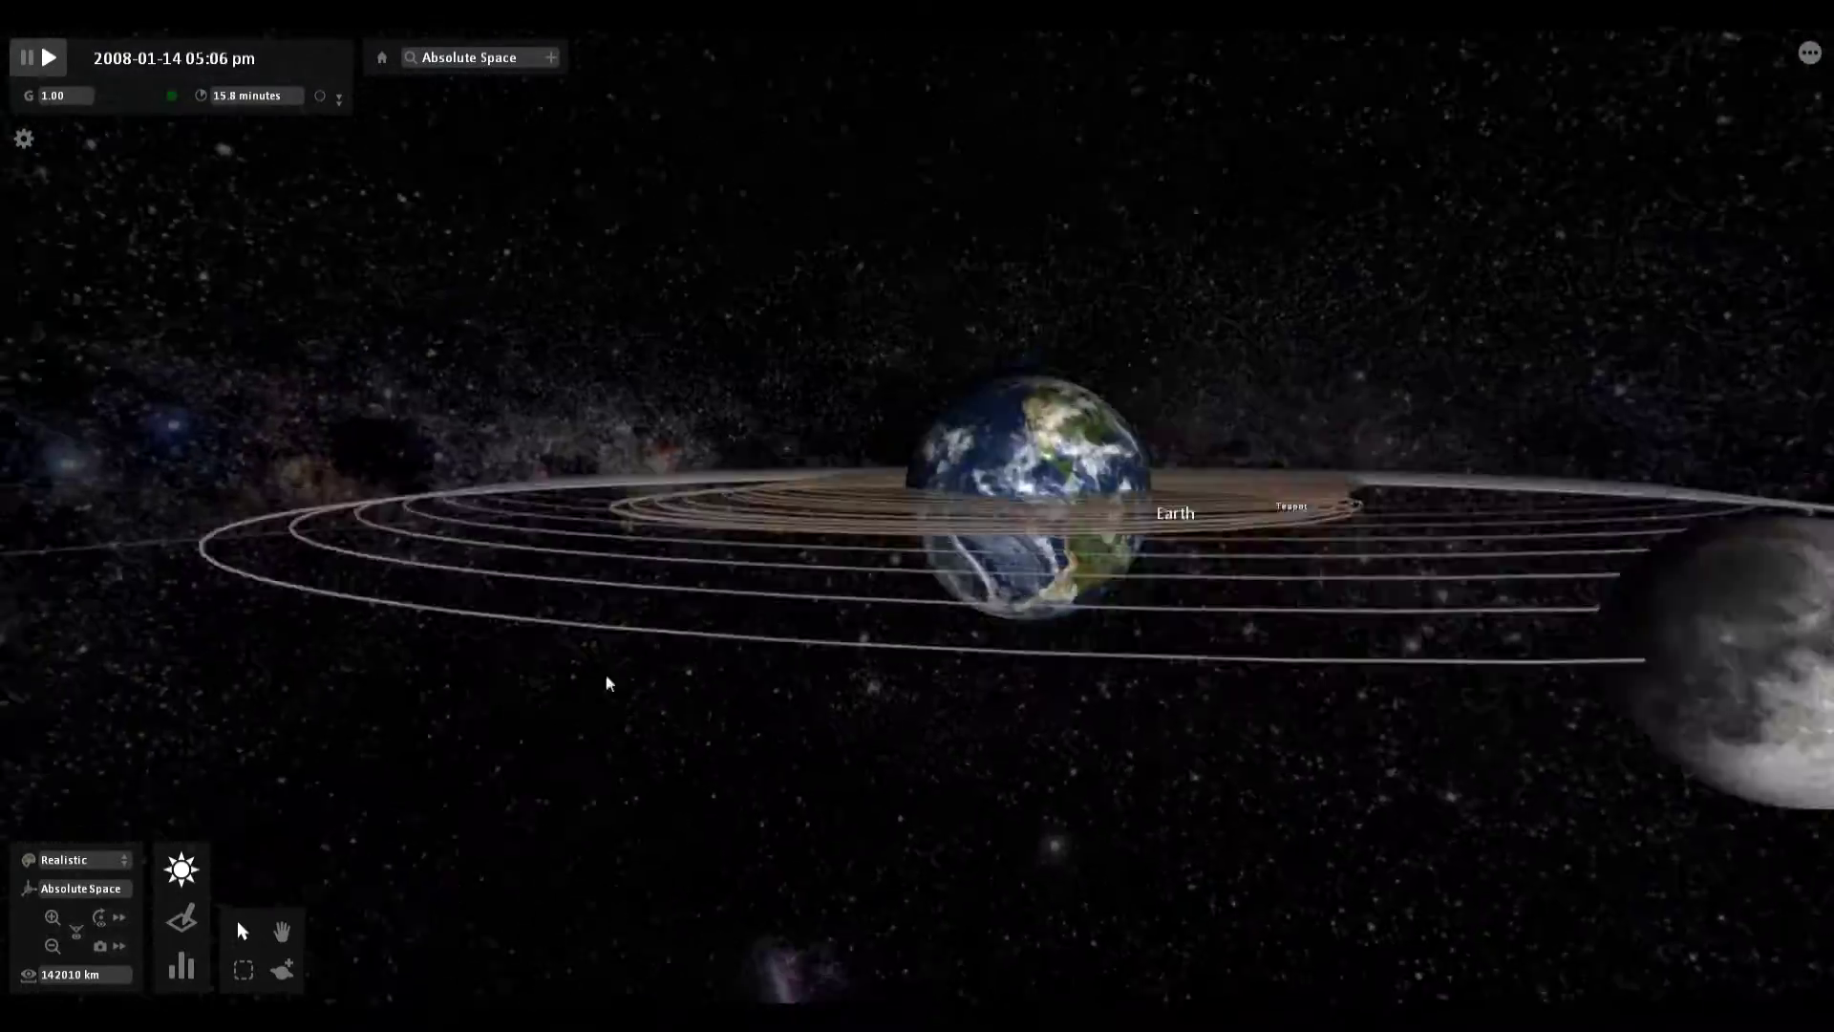
right_click_drag(605, 677, 258, 666)
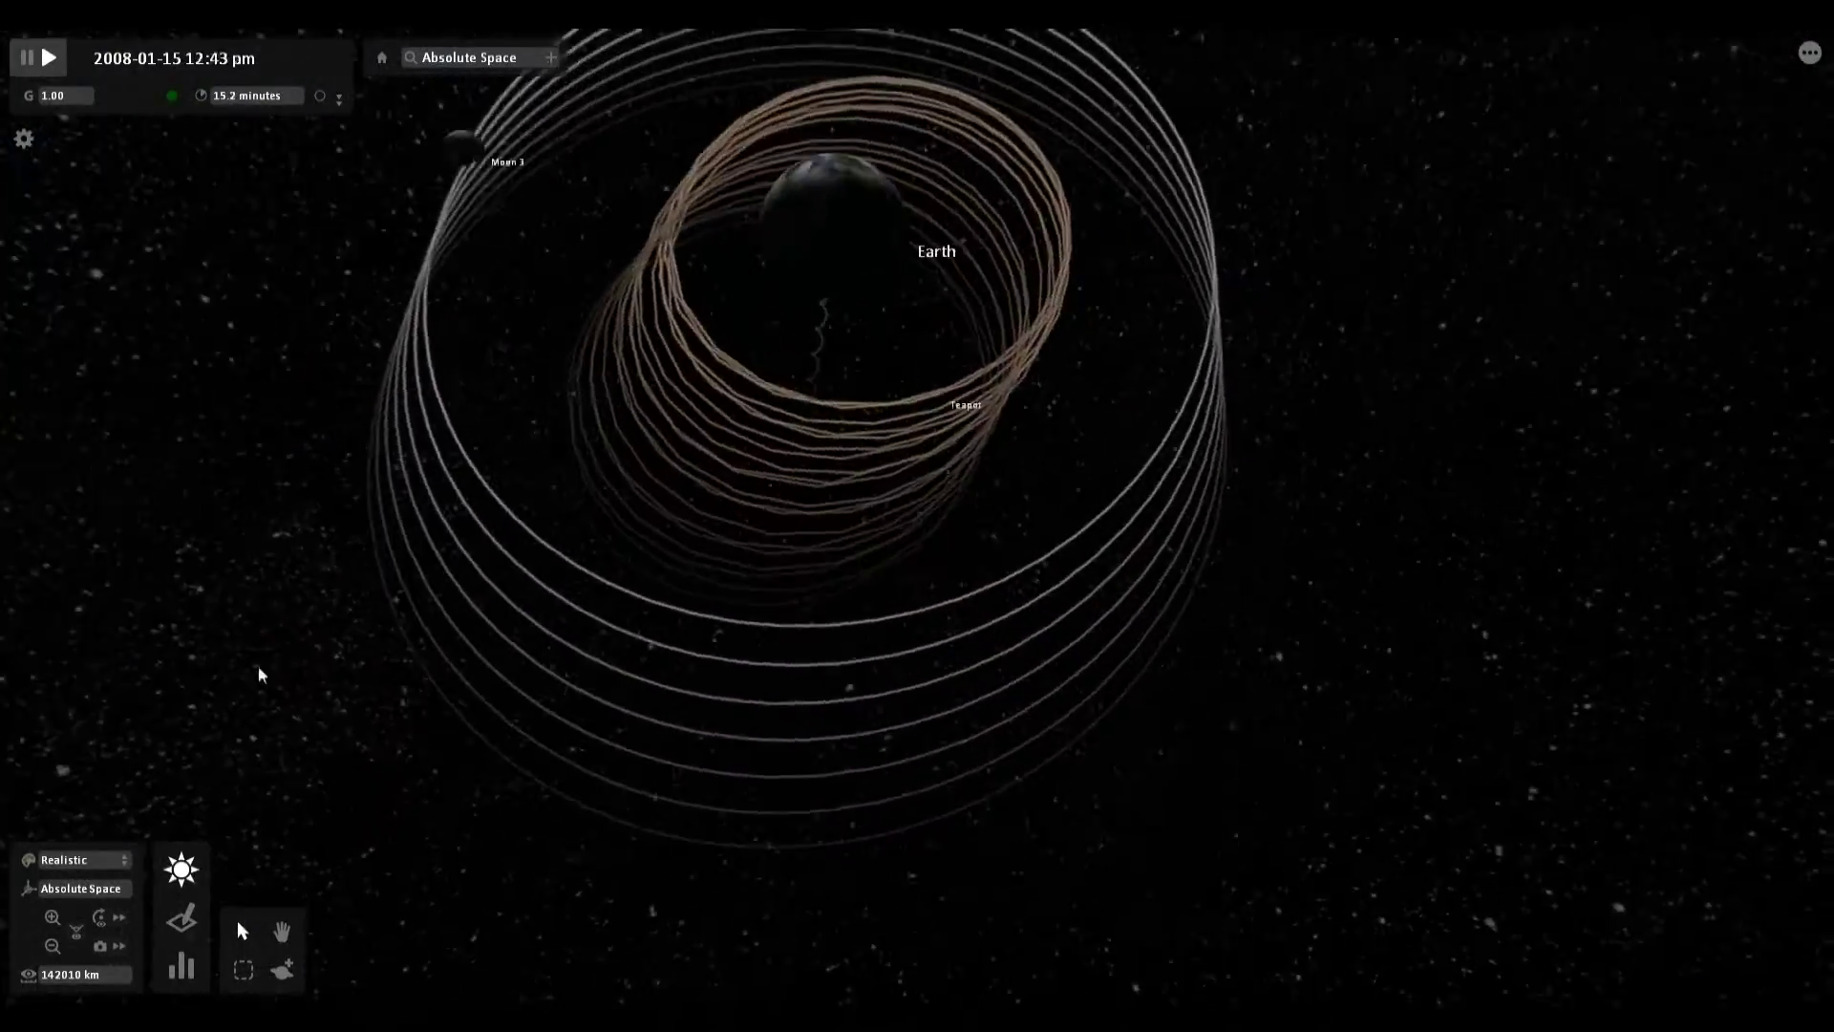
left_click_drag(258, 674, 1001, 686)
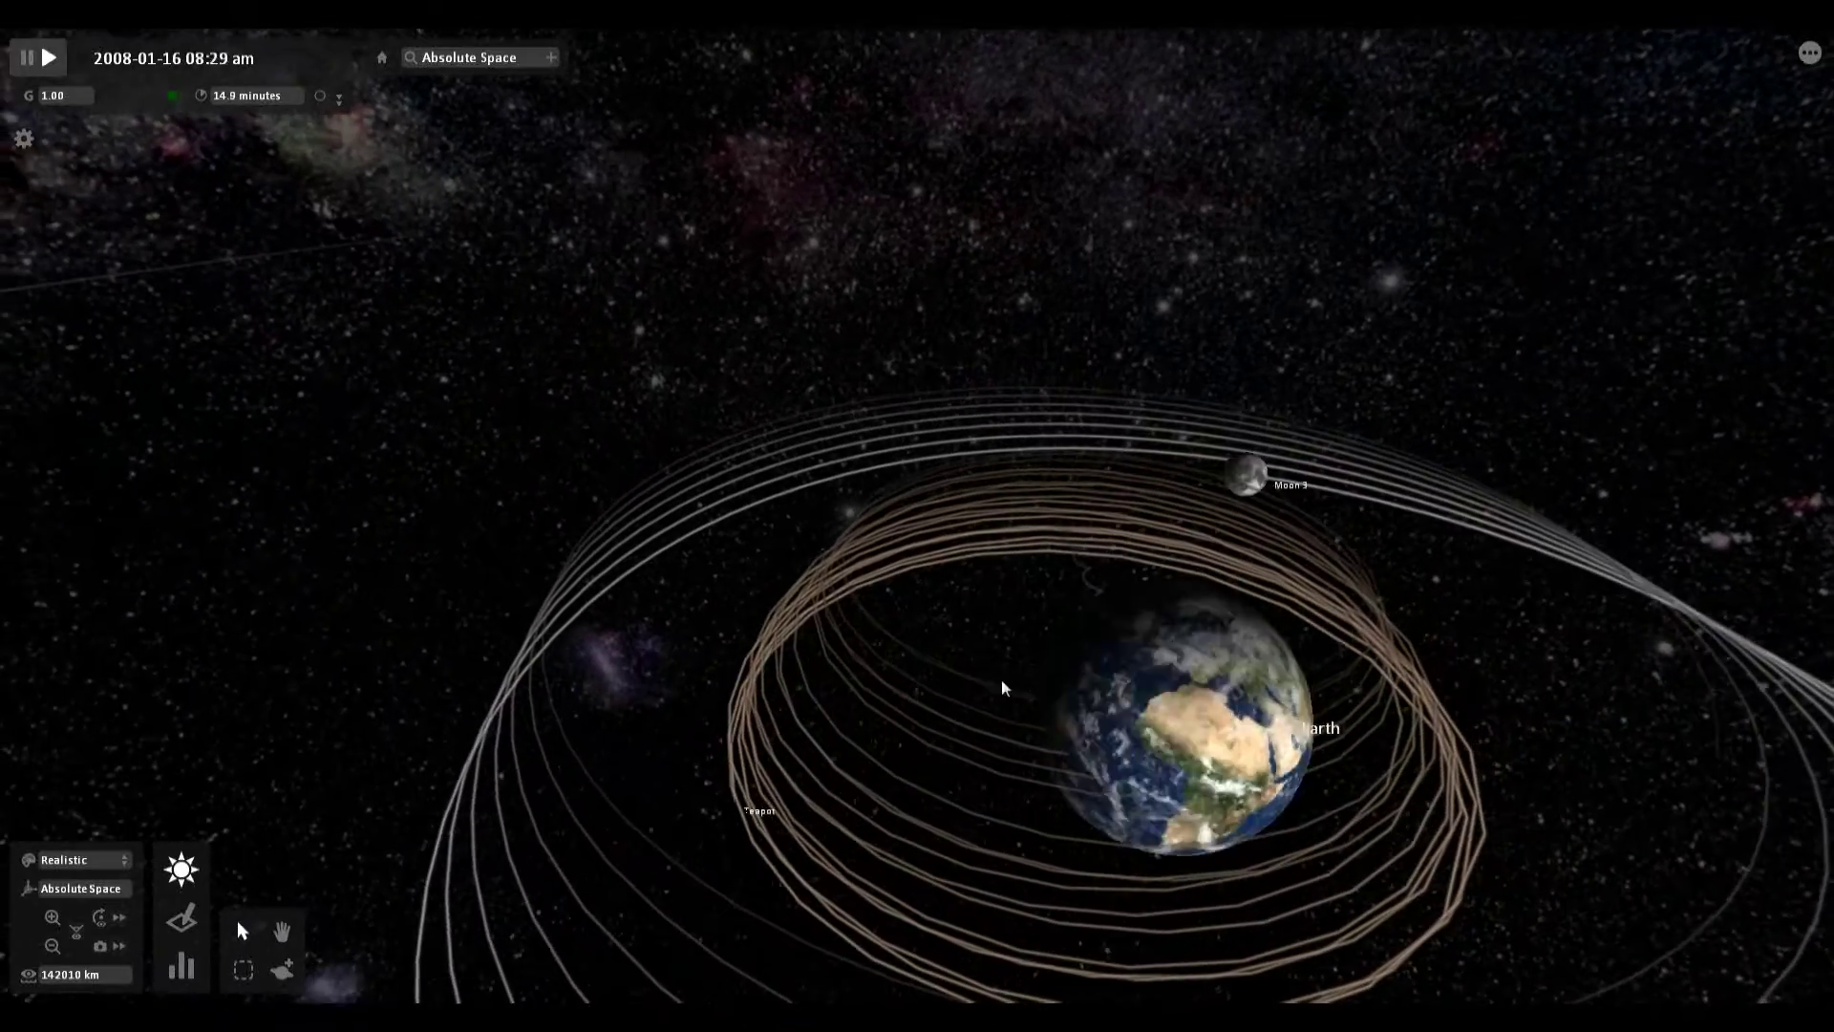
left_click(1294, 725)
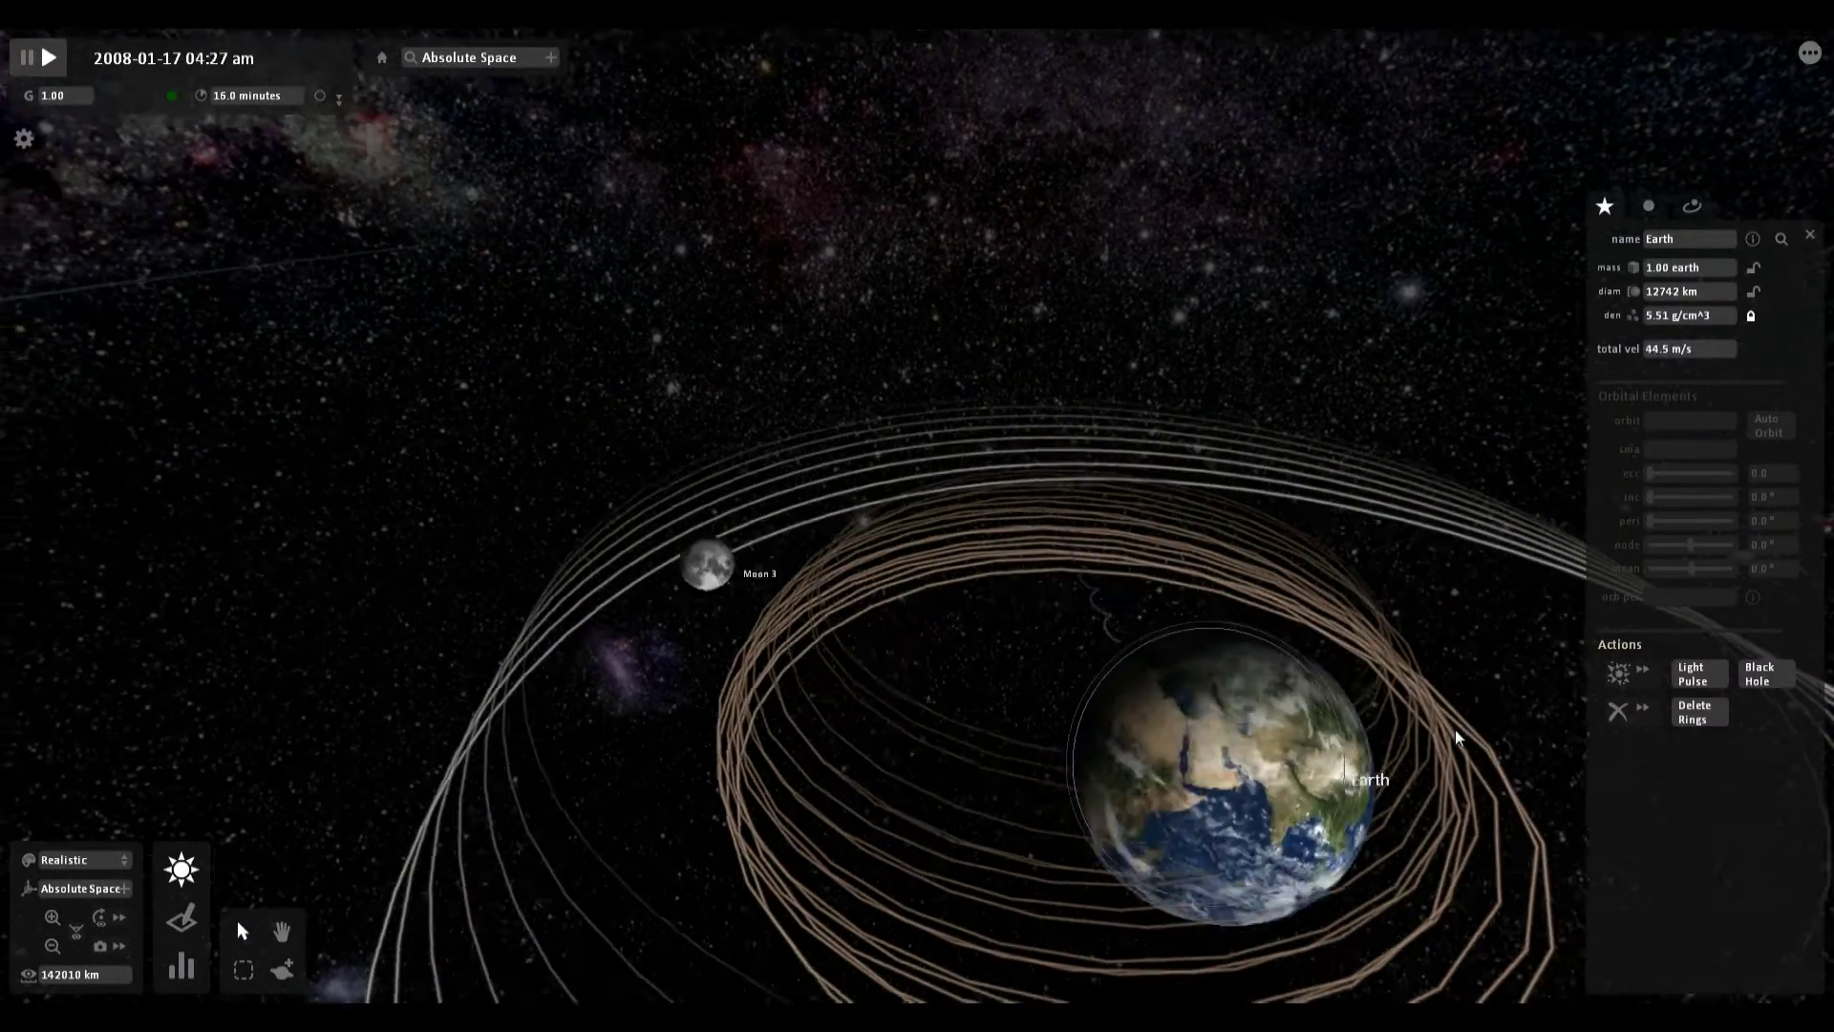
left_click_drag(1454, 729, 1265, 860)
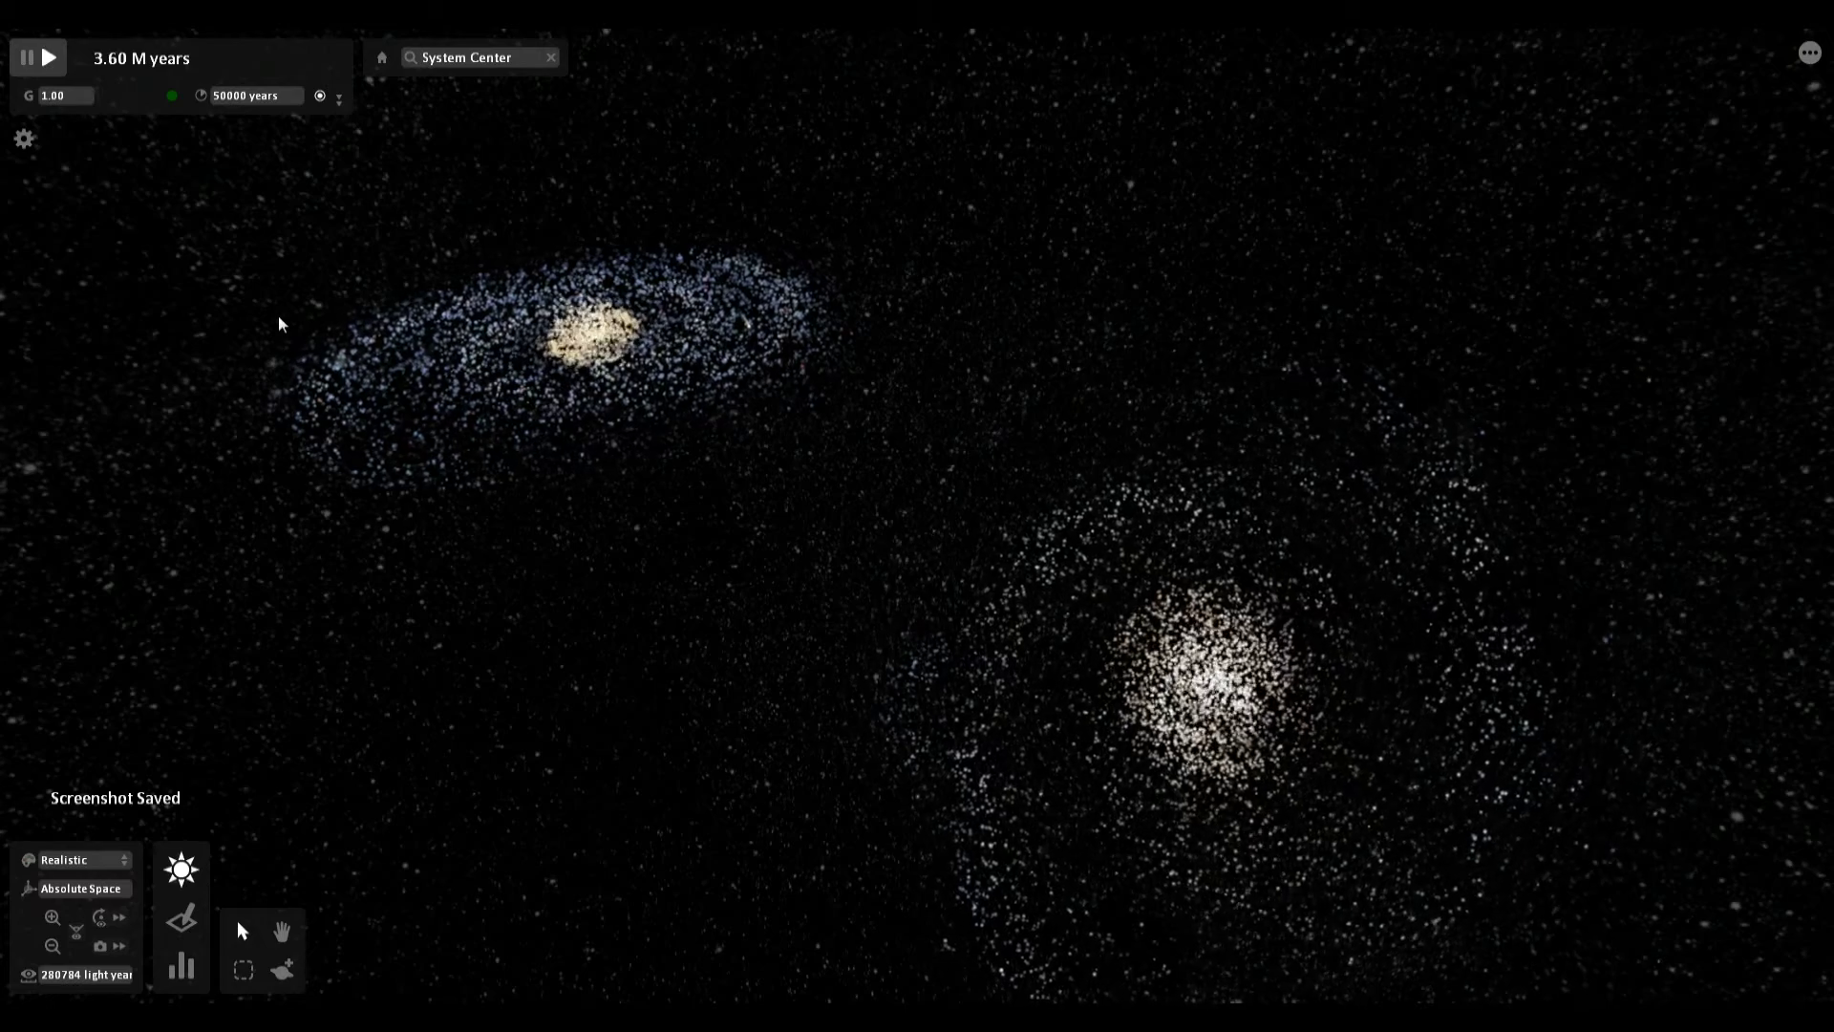
Set the galaxy simulation's speed so that one real second equals 10.98 million years, and start it running.
left_click(250, 97)
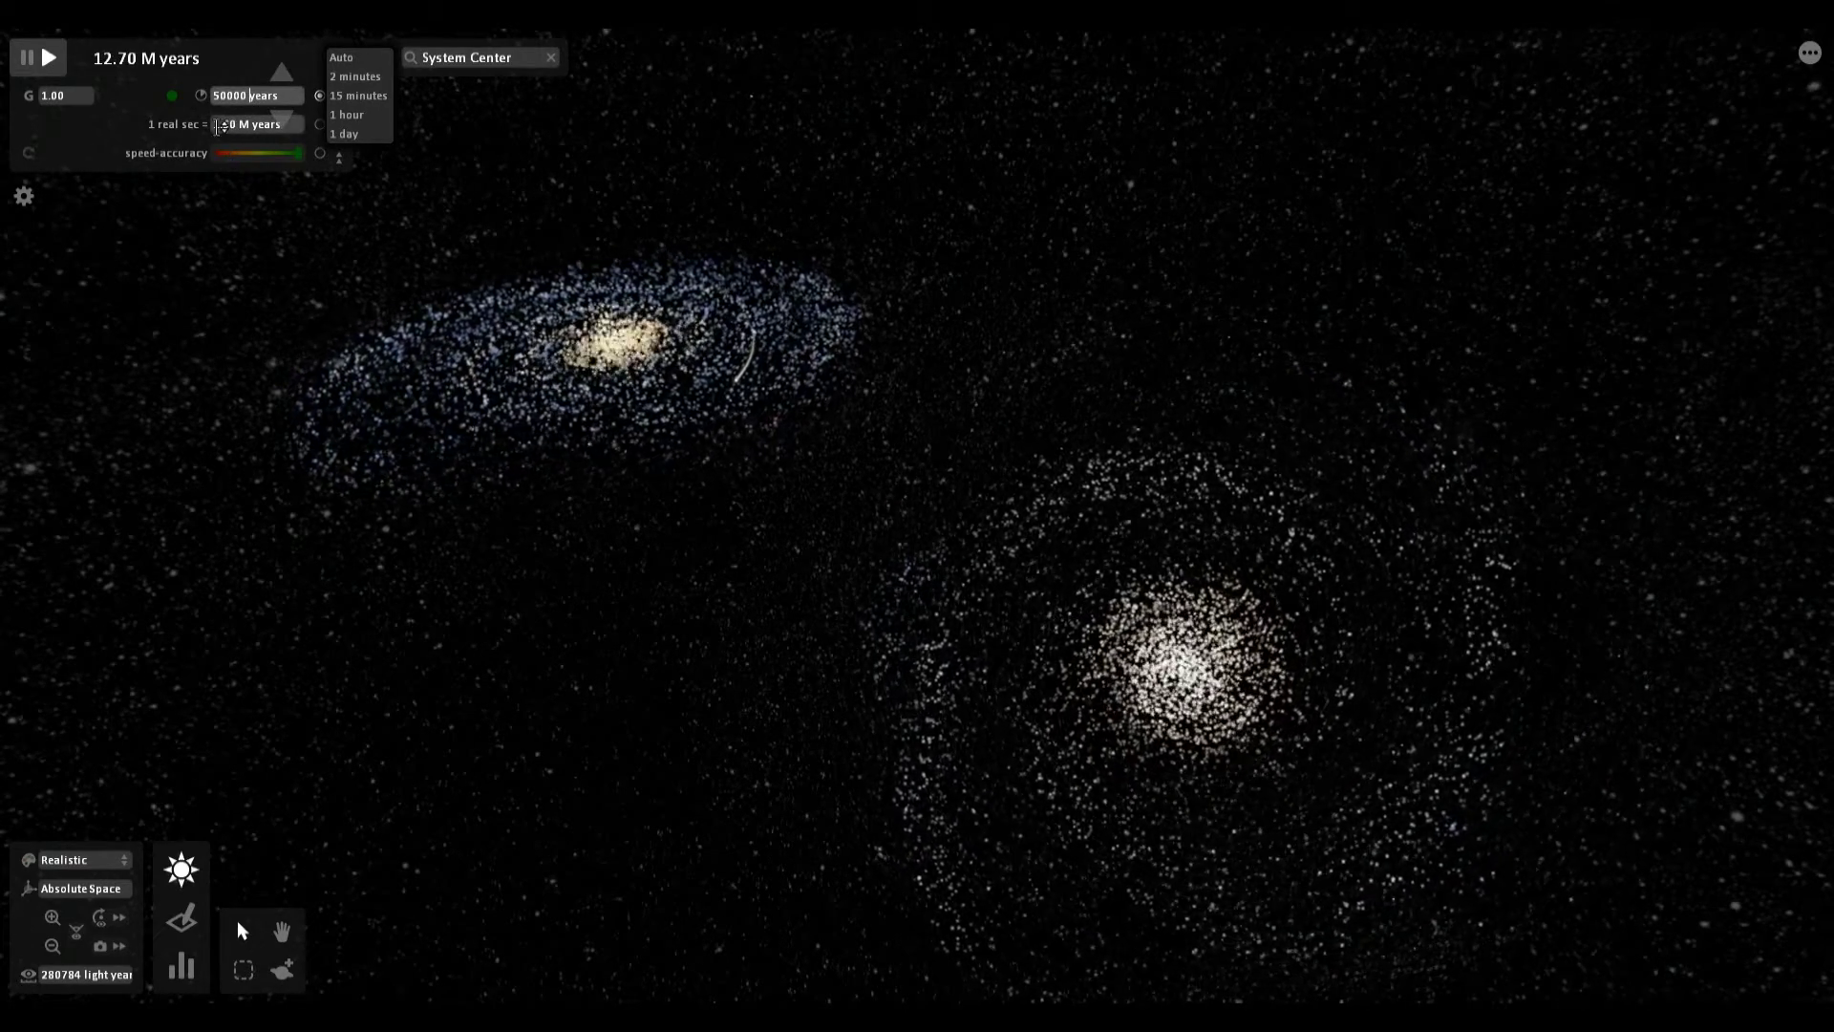
left_click(225, 125)
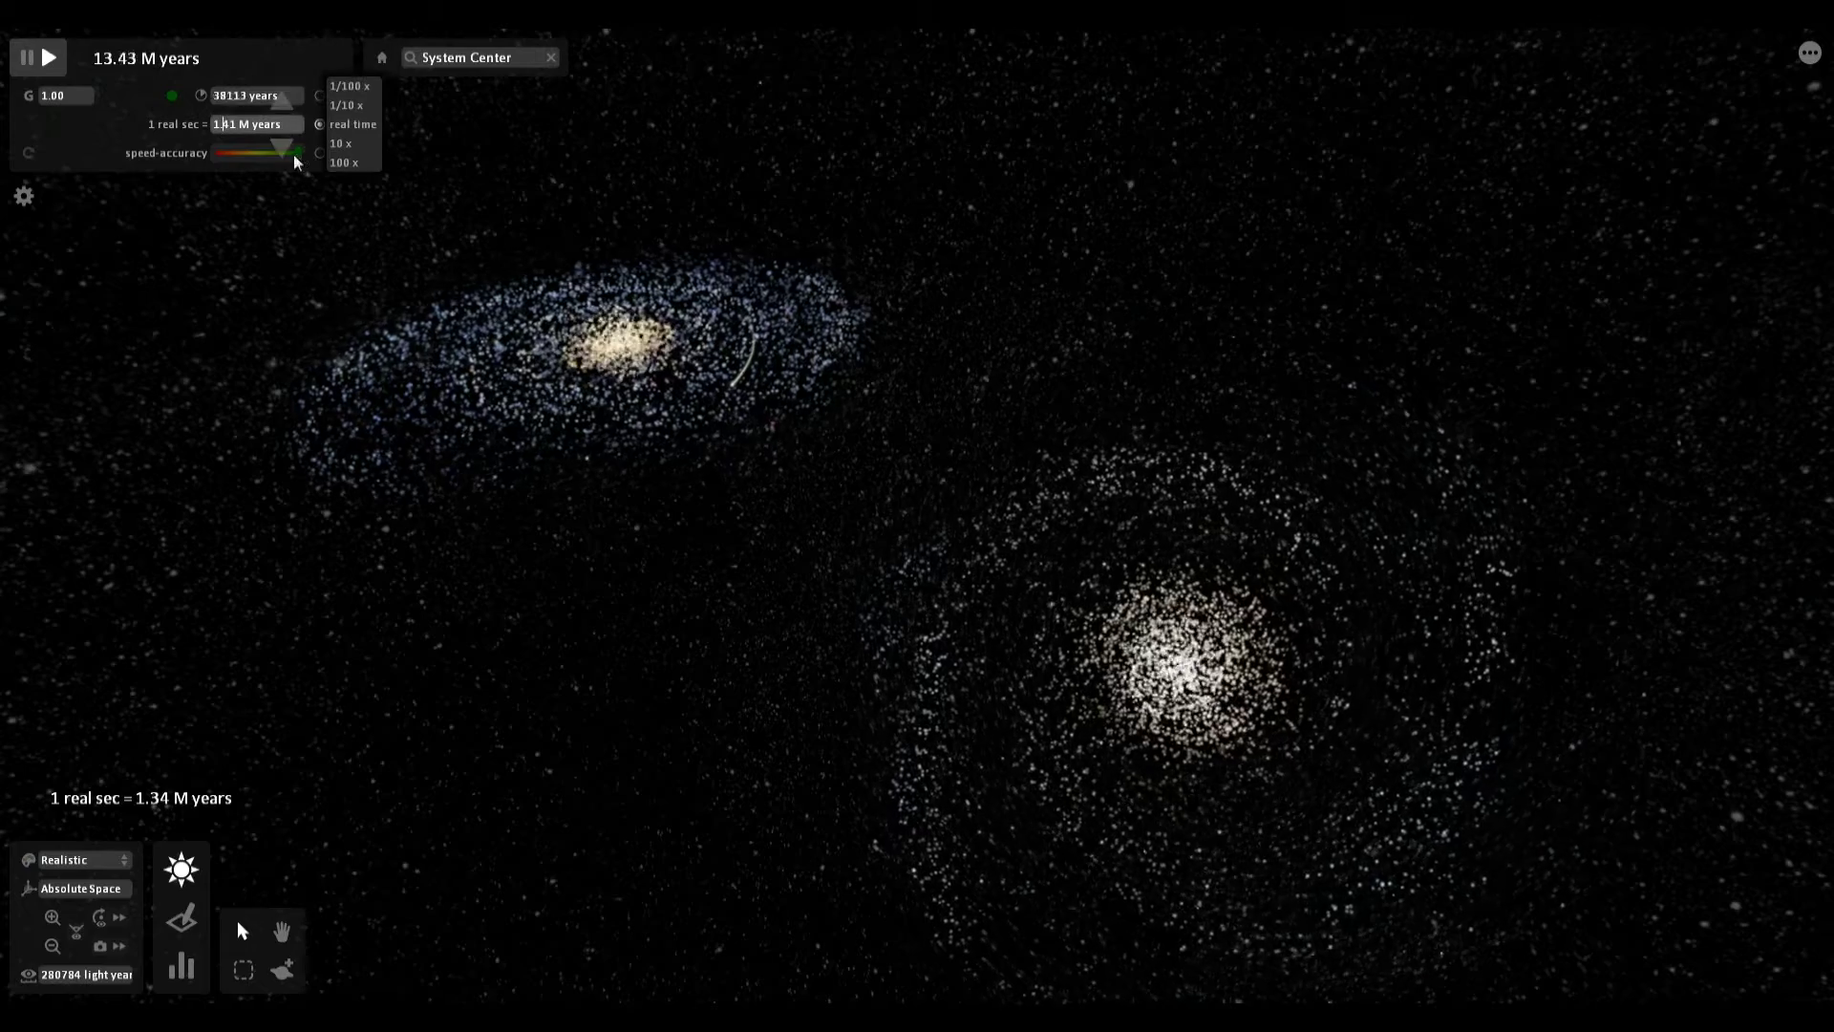
left_click(346, 126)
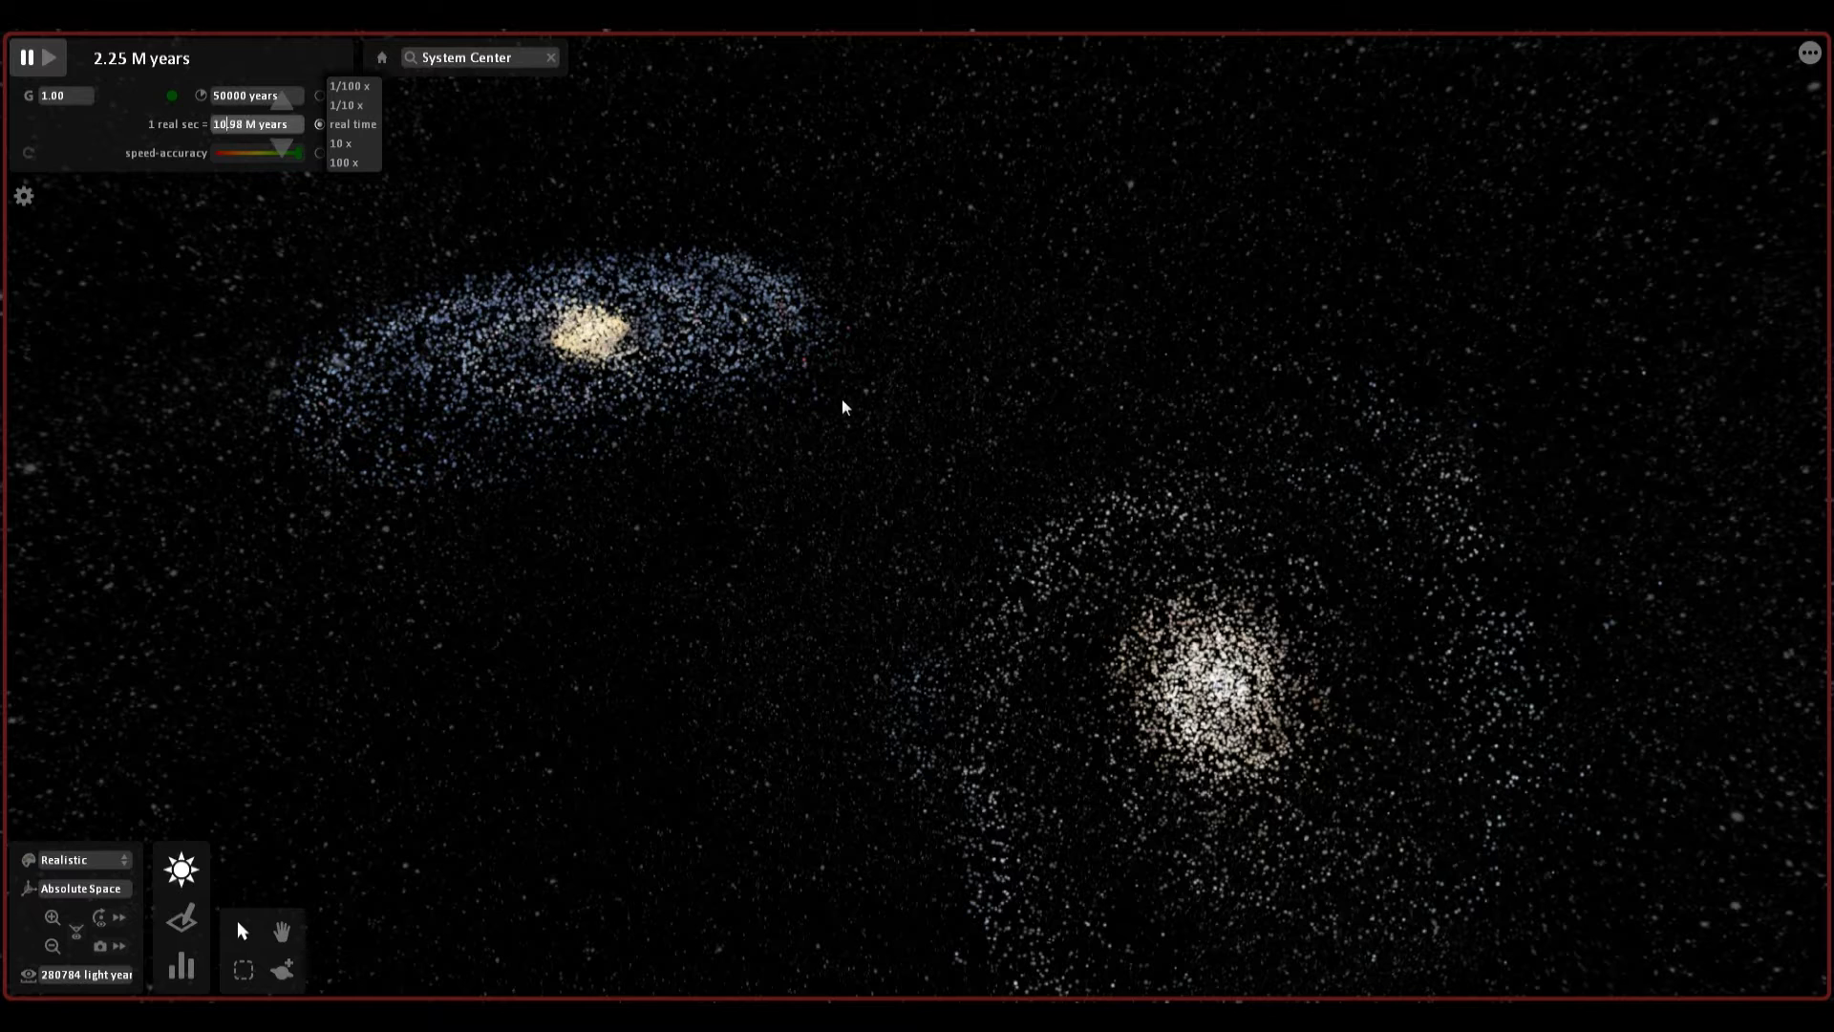
key("Return")
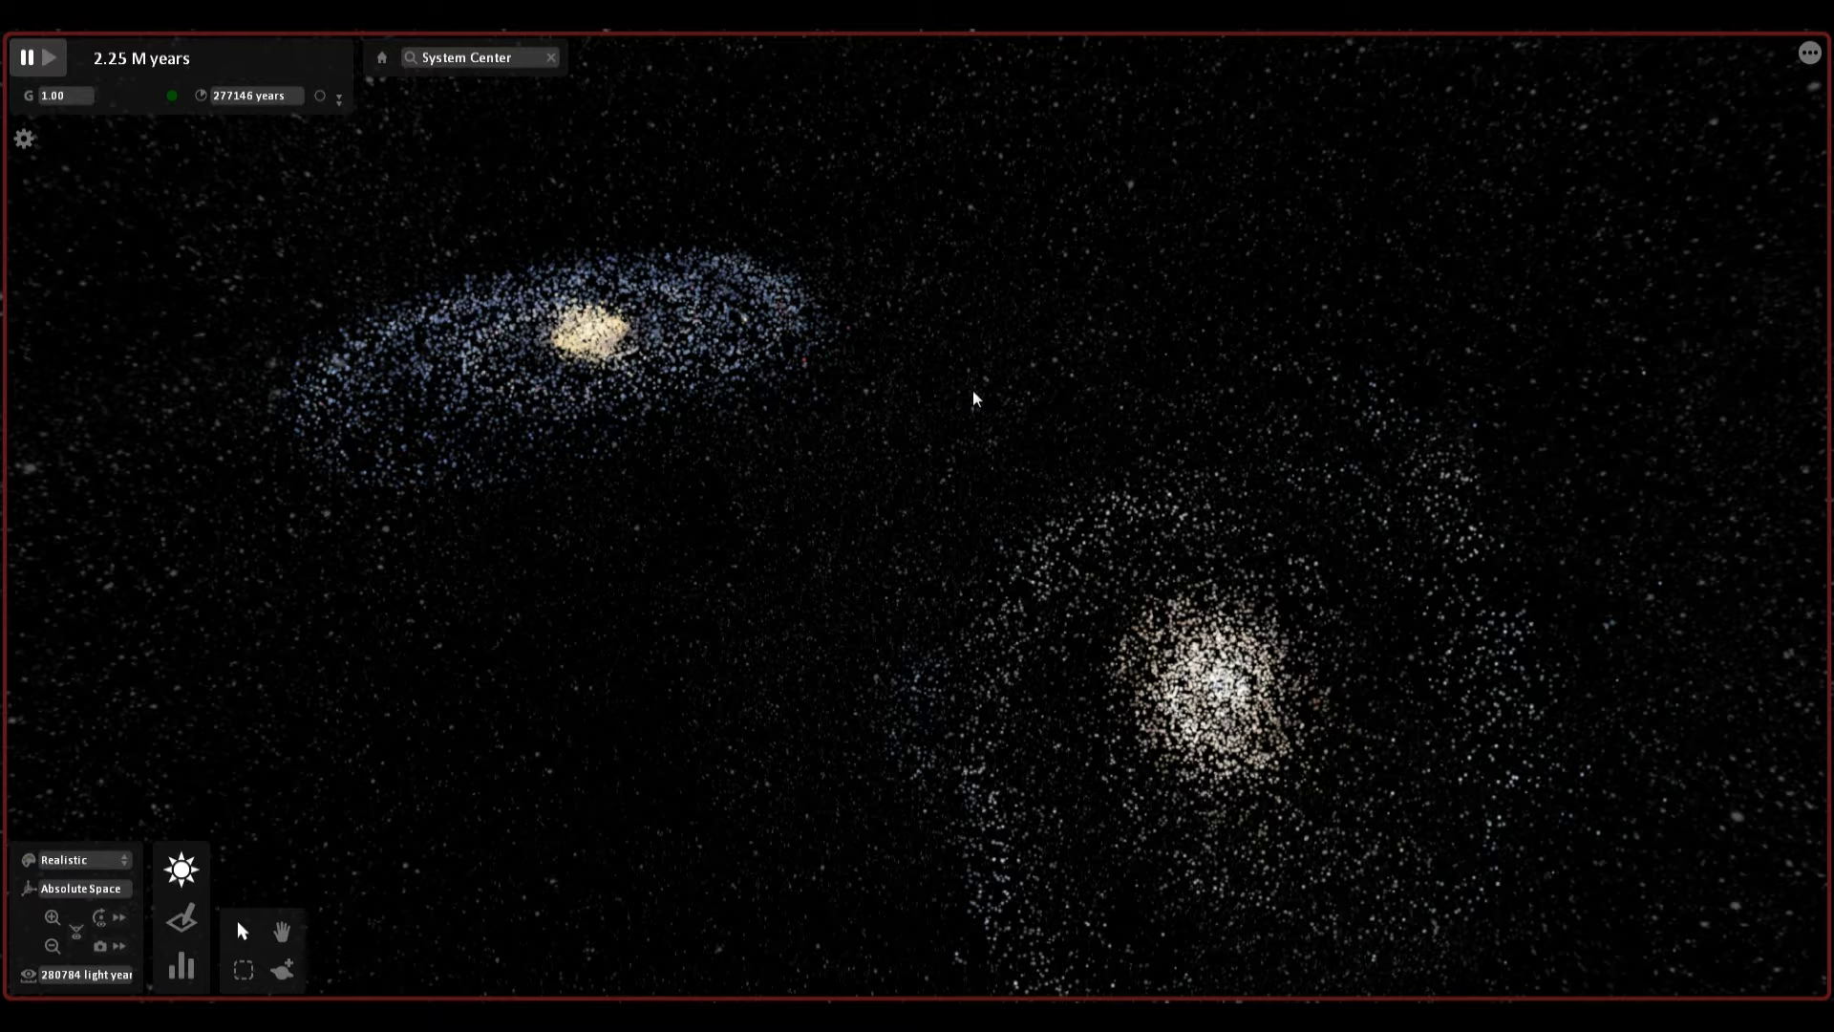
left_click(52, 61)
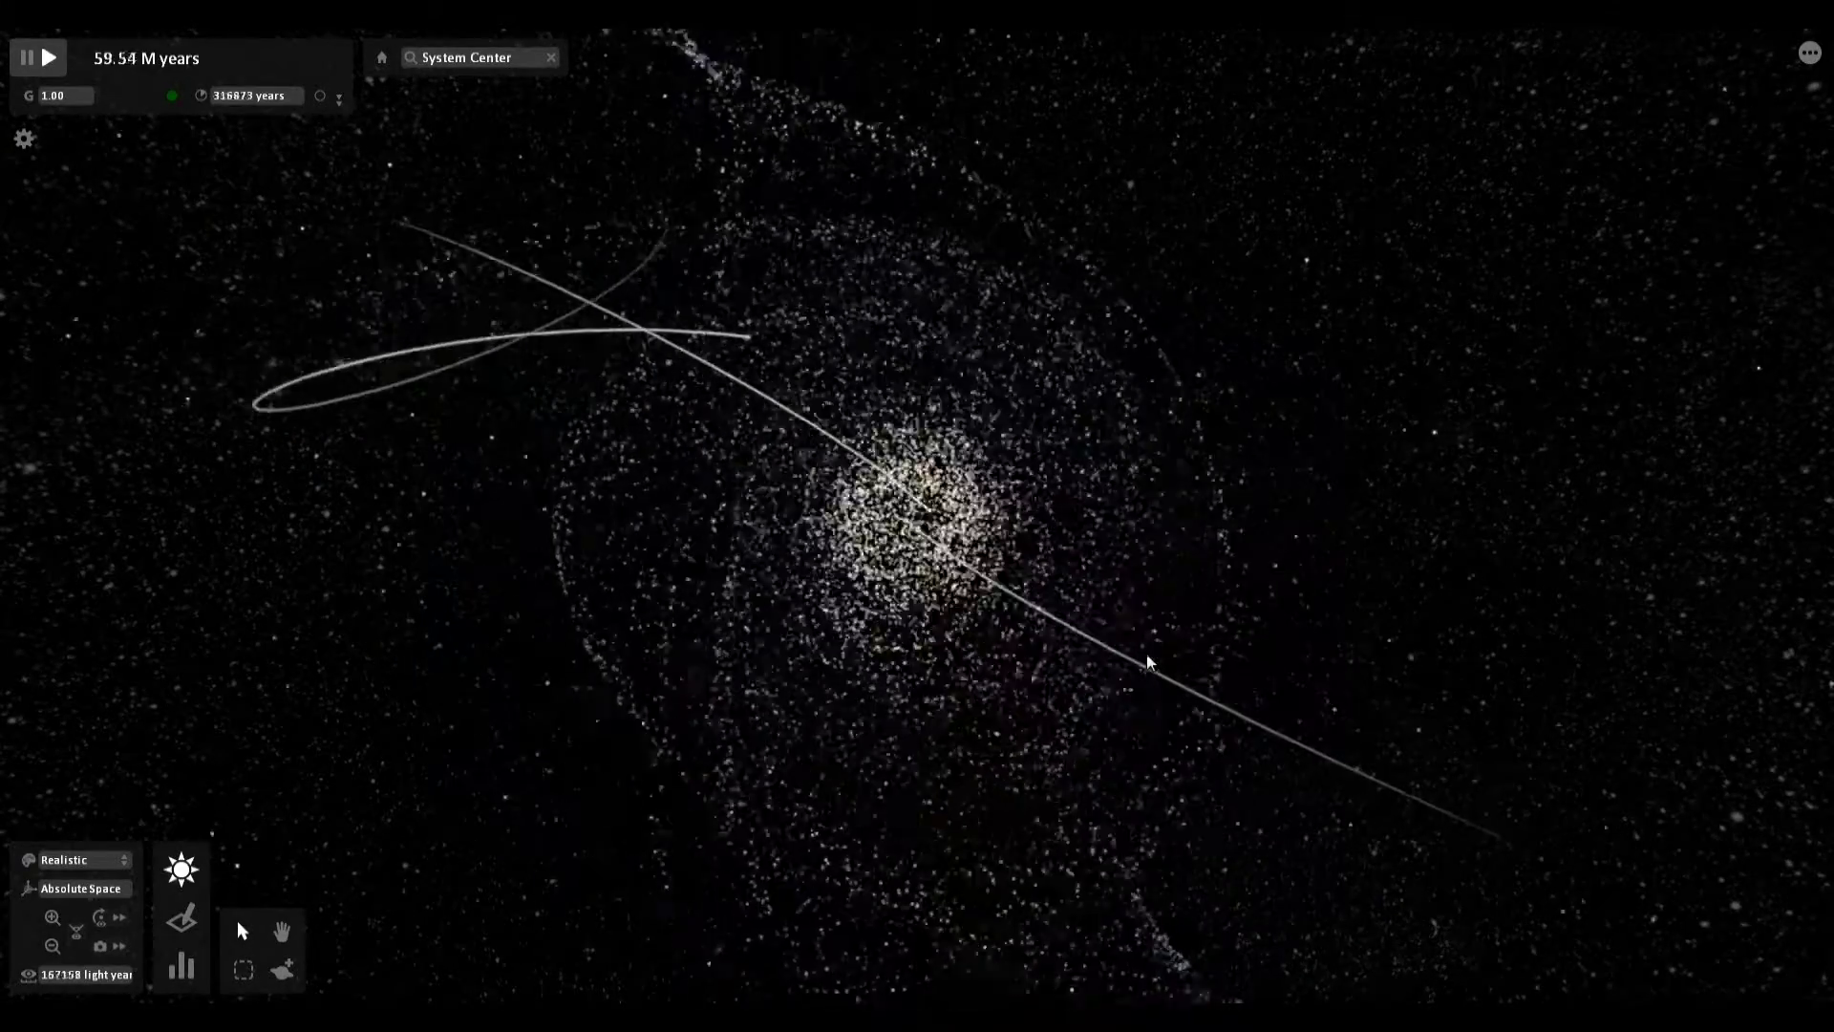
Examine the colliding galaxies from very near to very far as the simulation runs.
scroll(1147, 655, "down", 8)
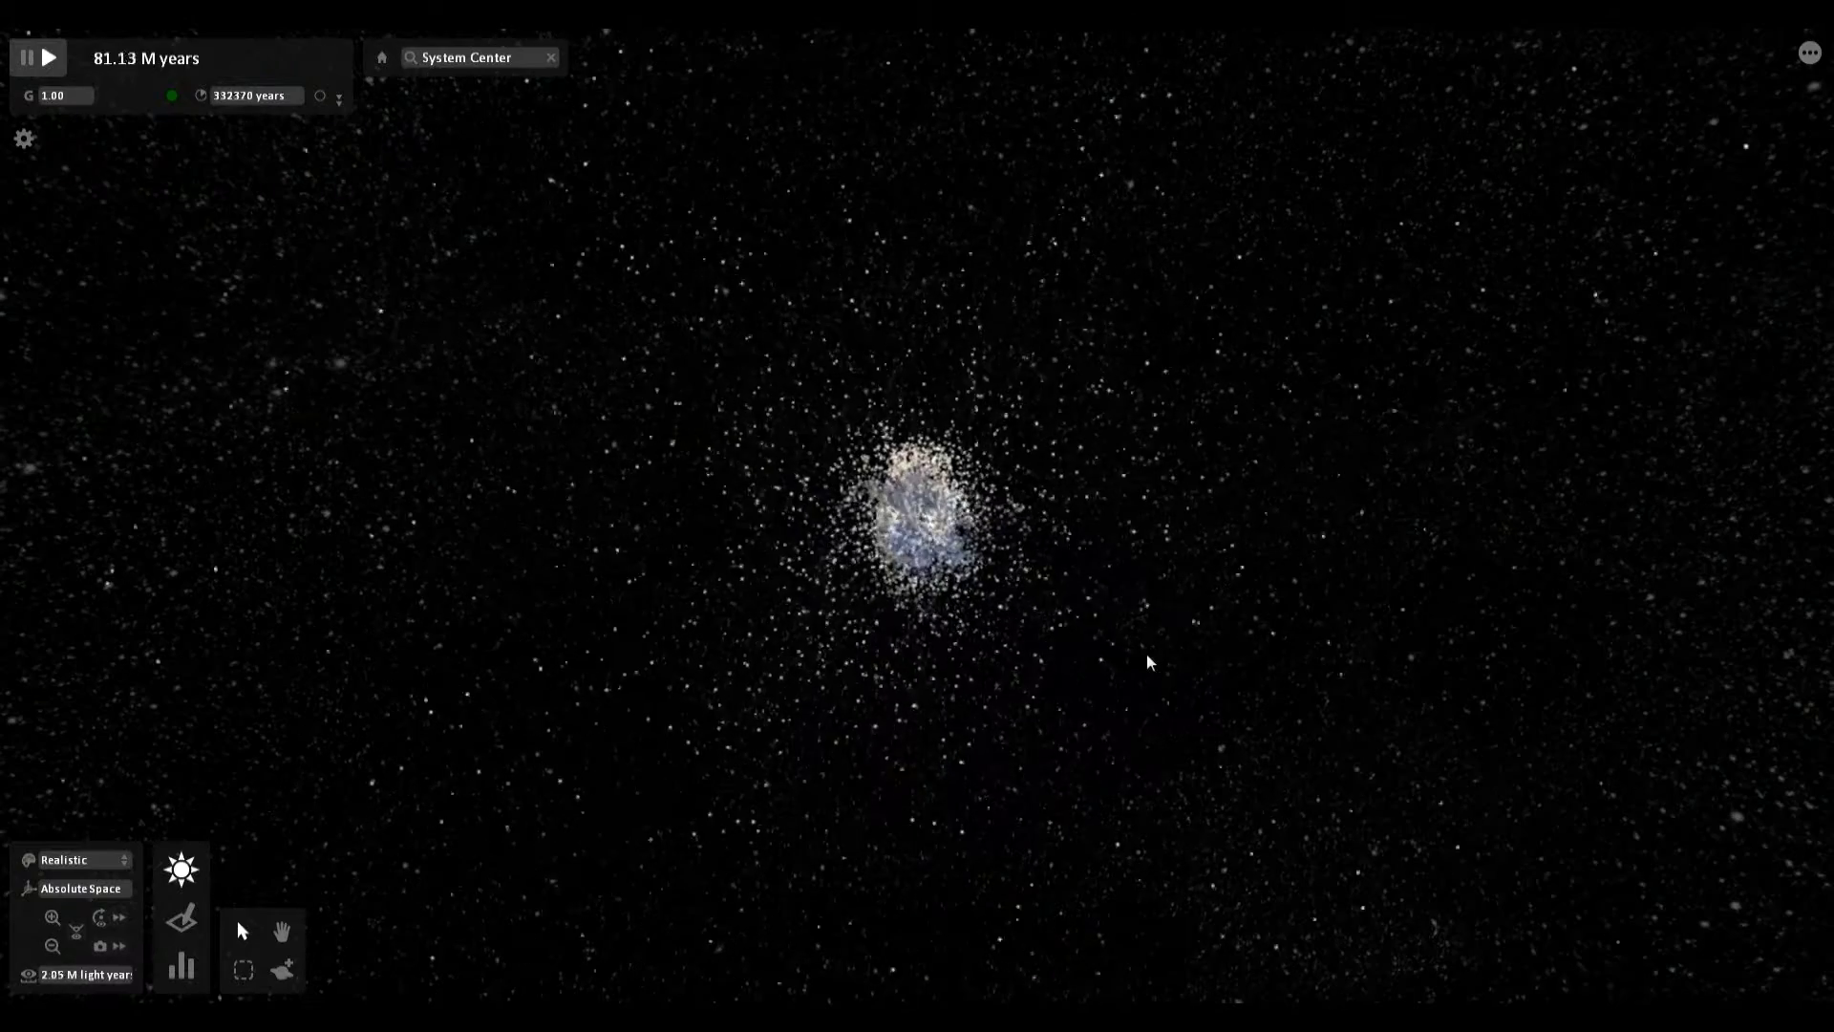
scroll(1146, 659, "down", 10)
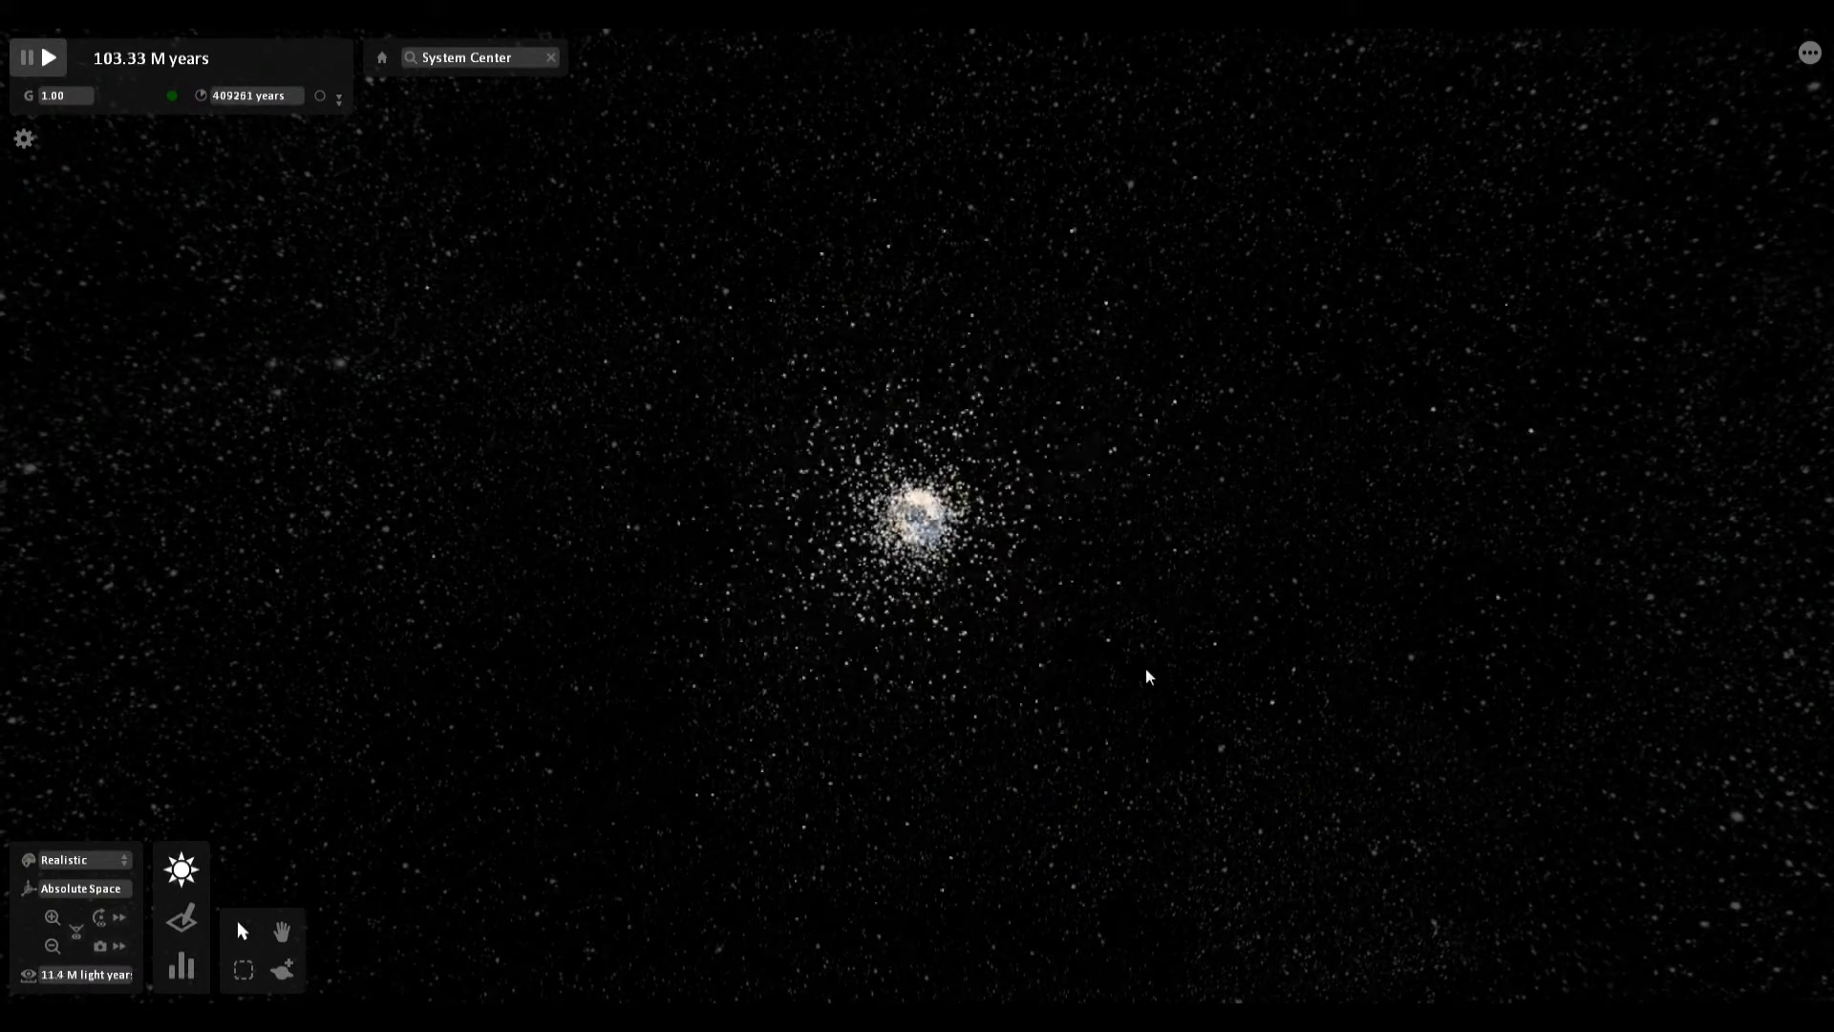
scroll(1139, 655, "up", 2)
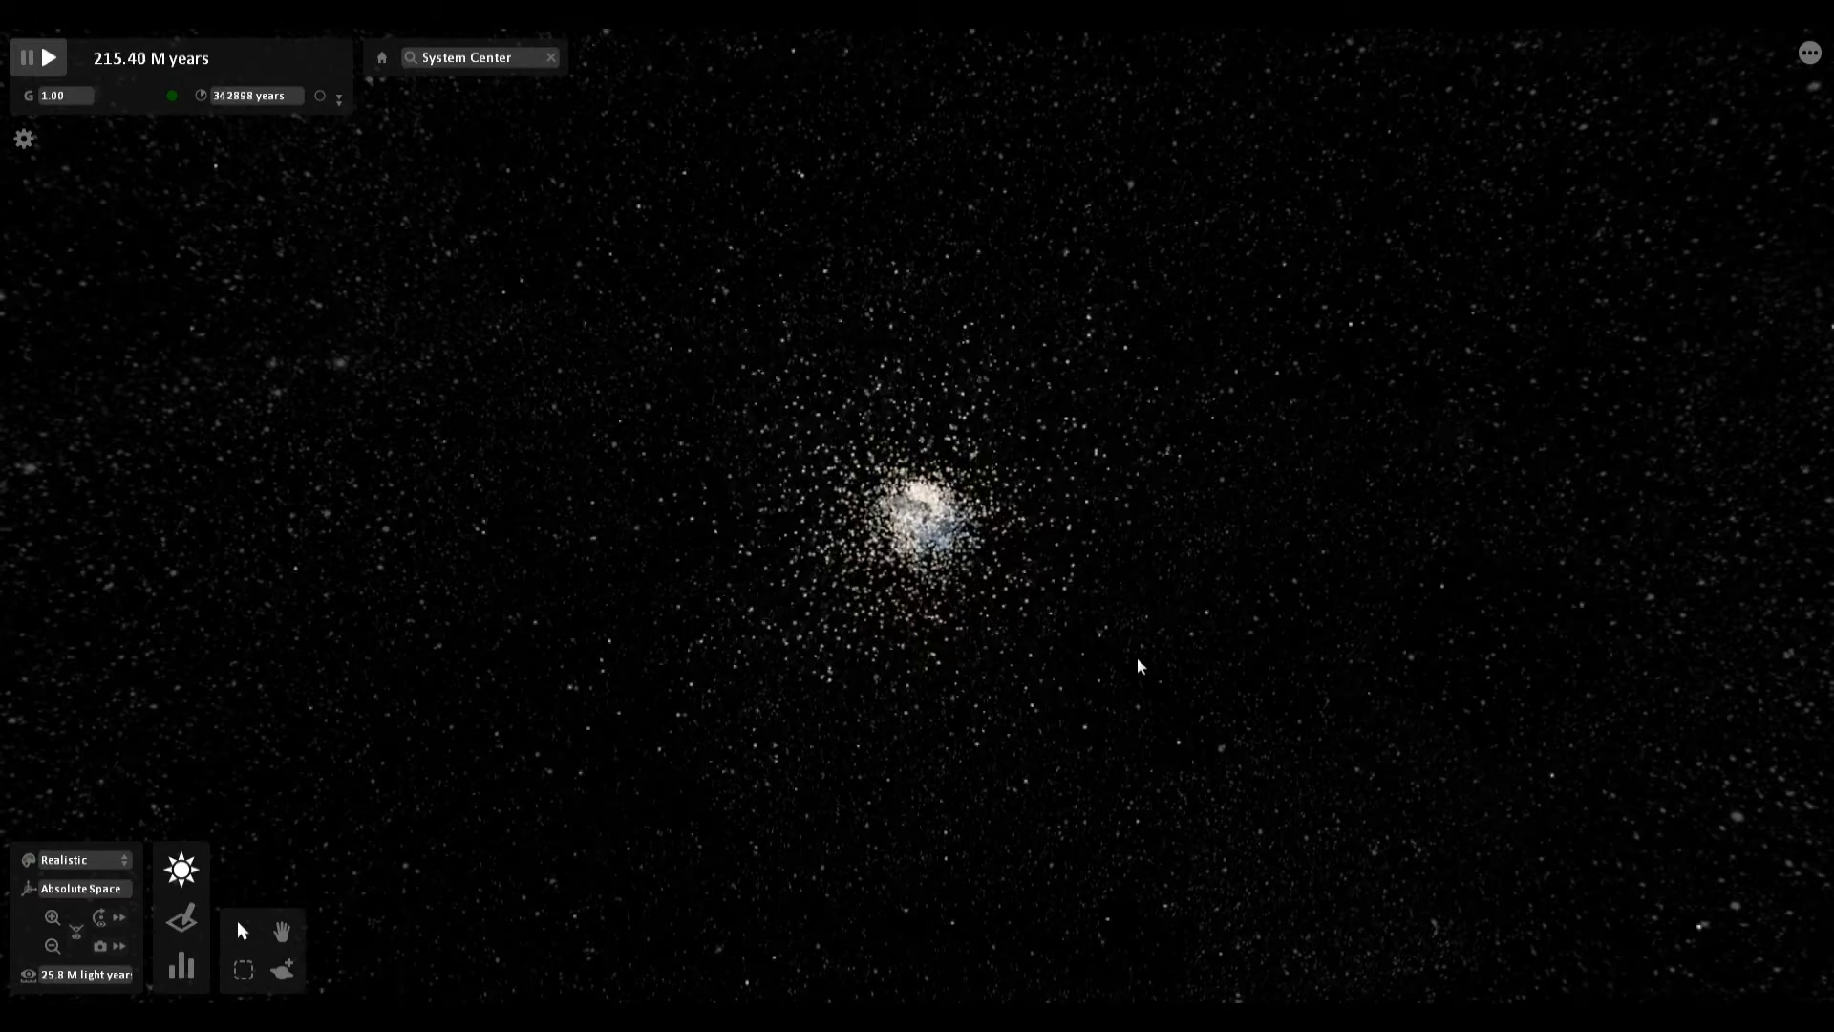
scroll(1137, 659, "up", 5)
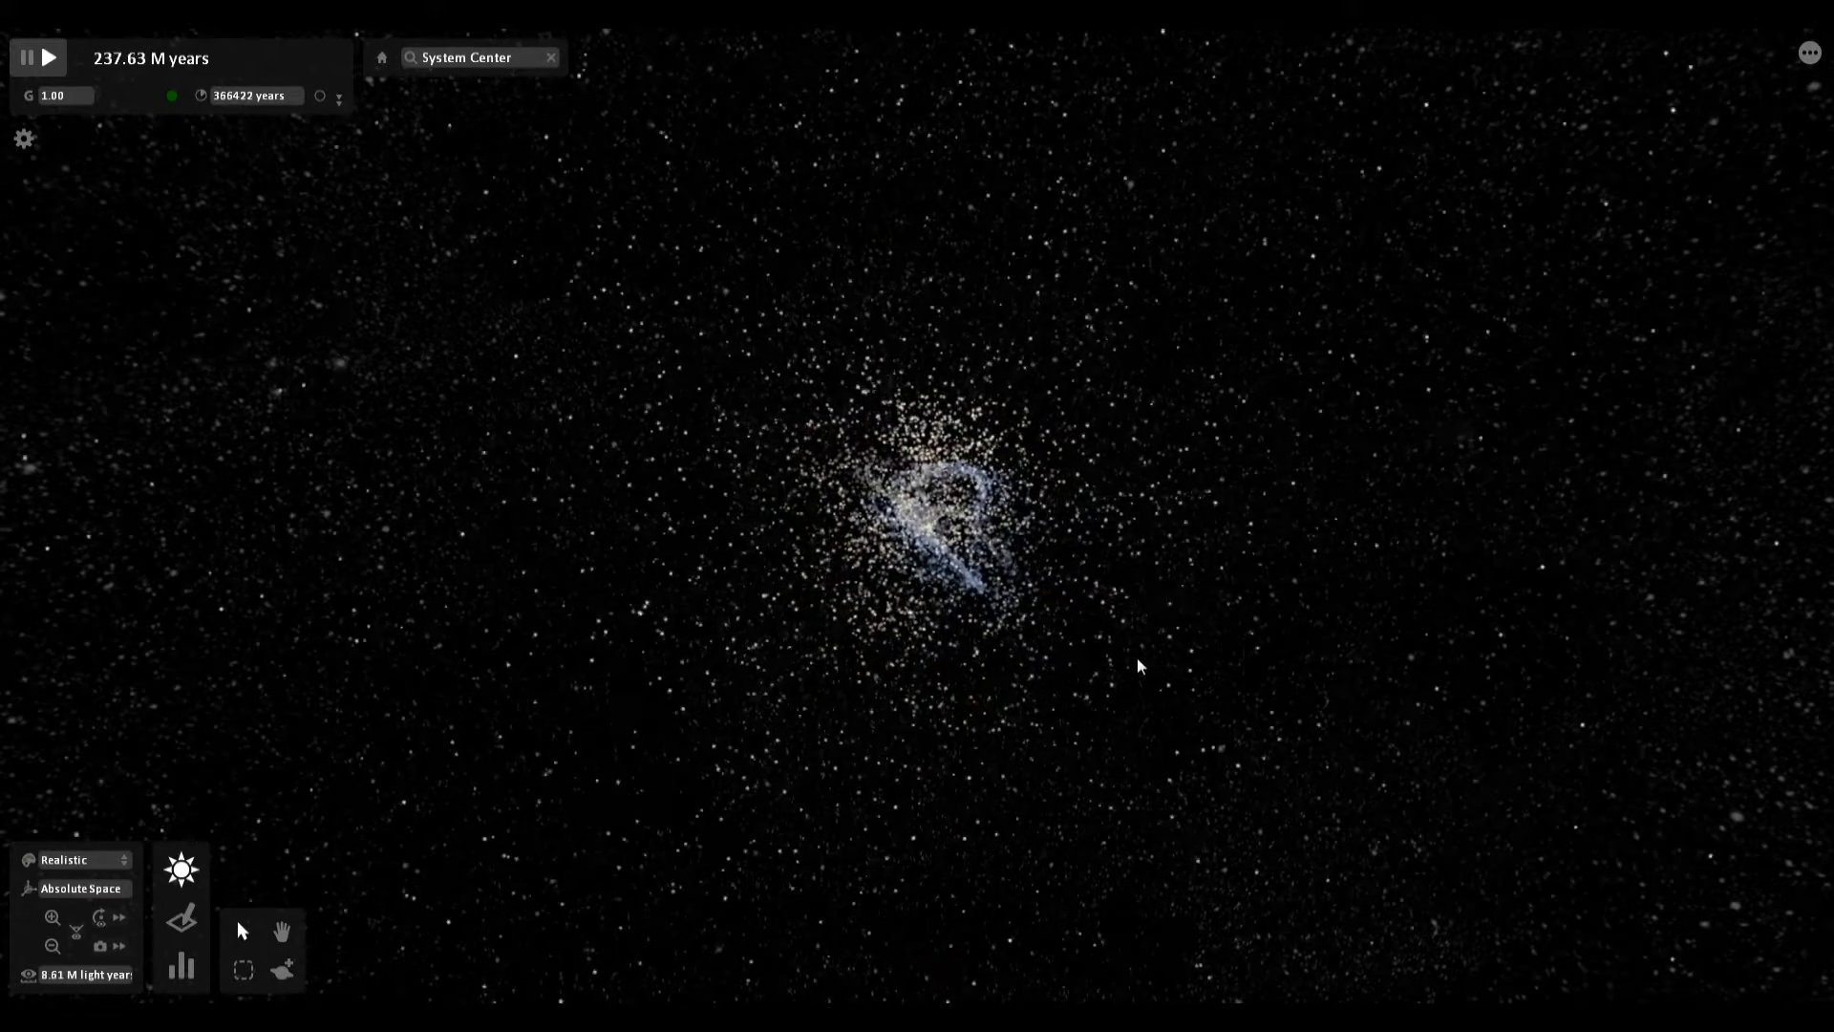
scroll(1136, 659, "up", 5)
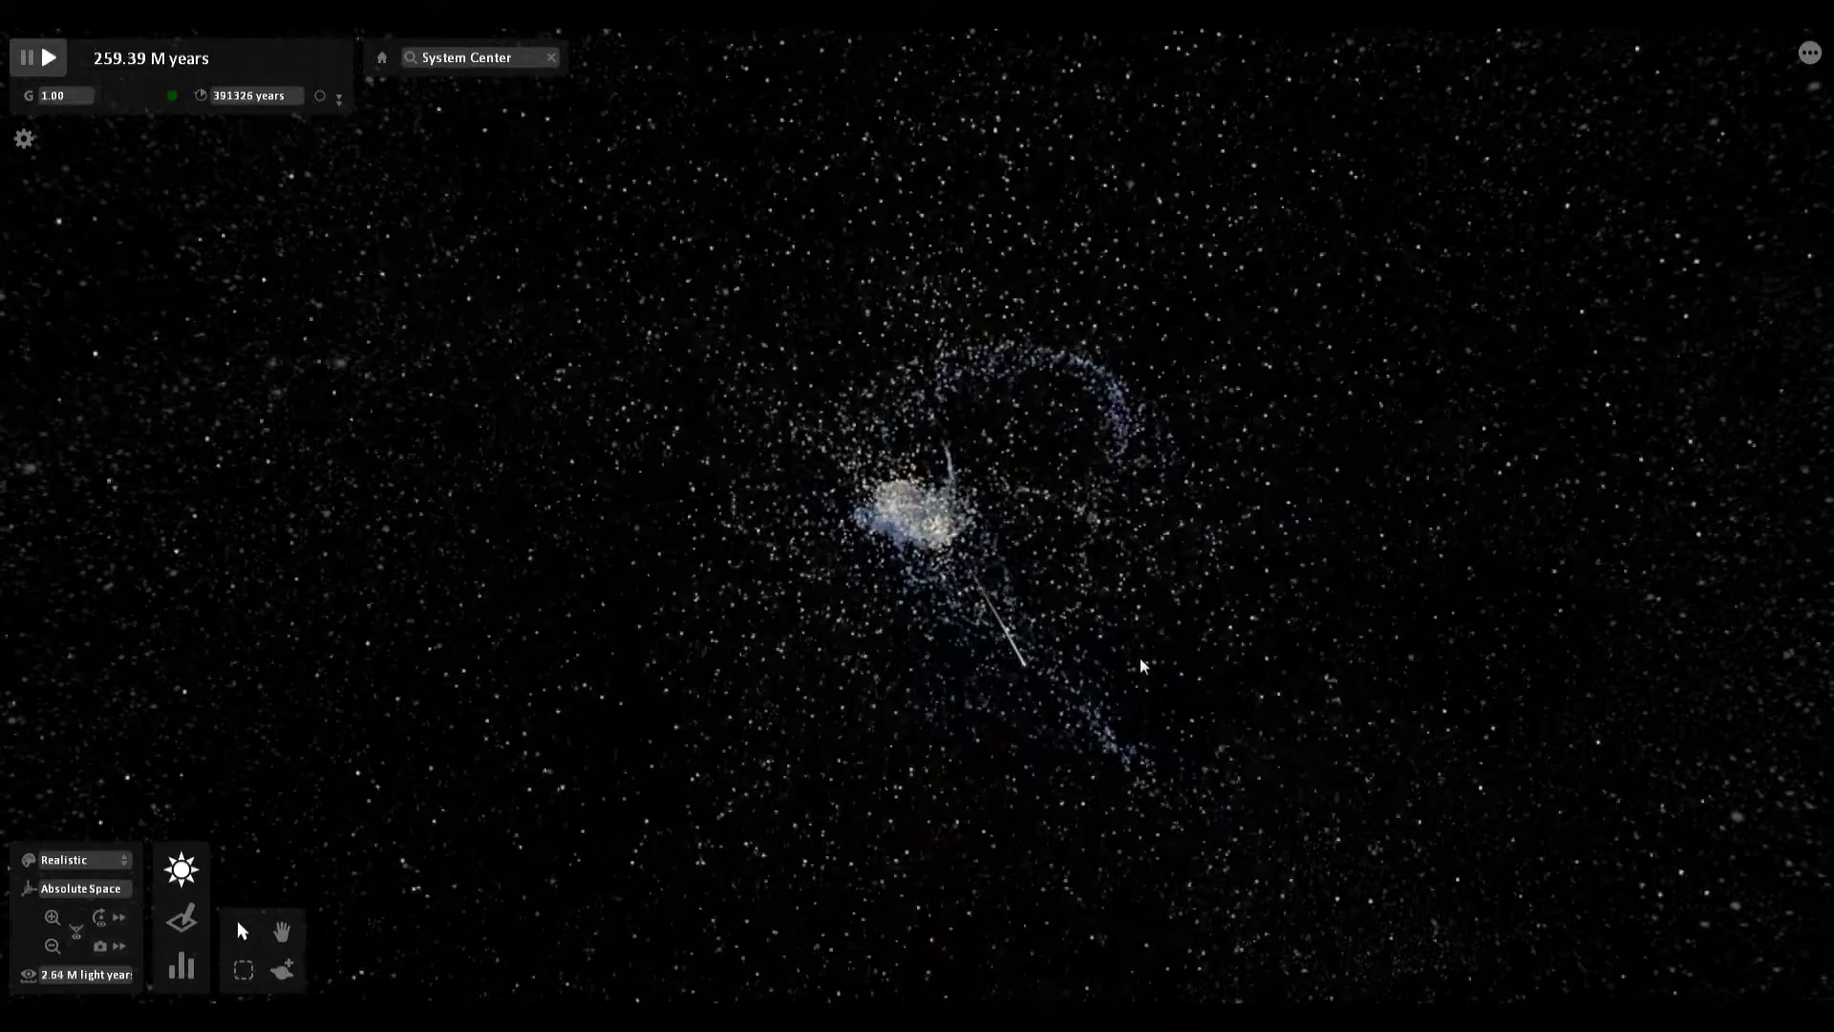
scroll(1144, 664, "up", 10)
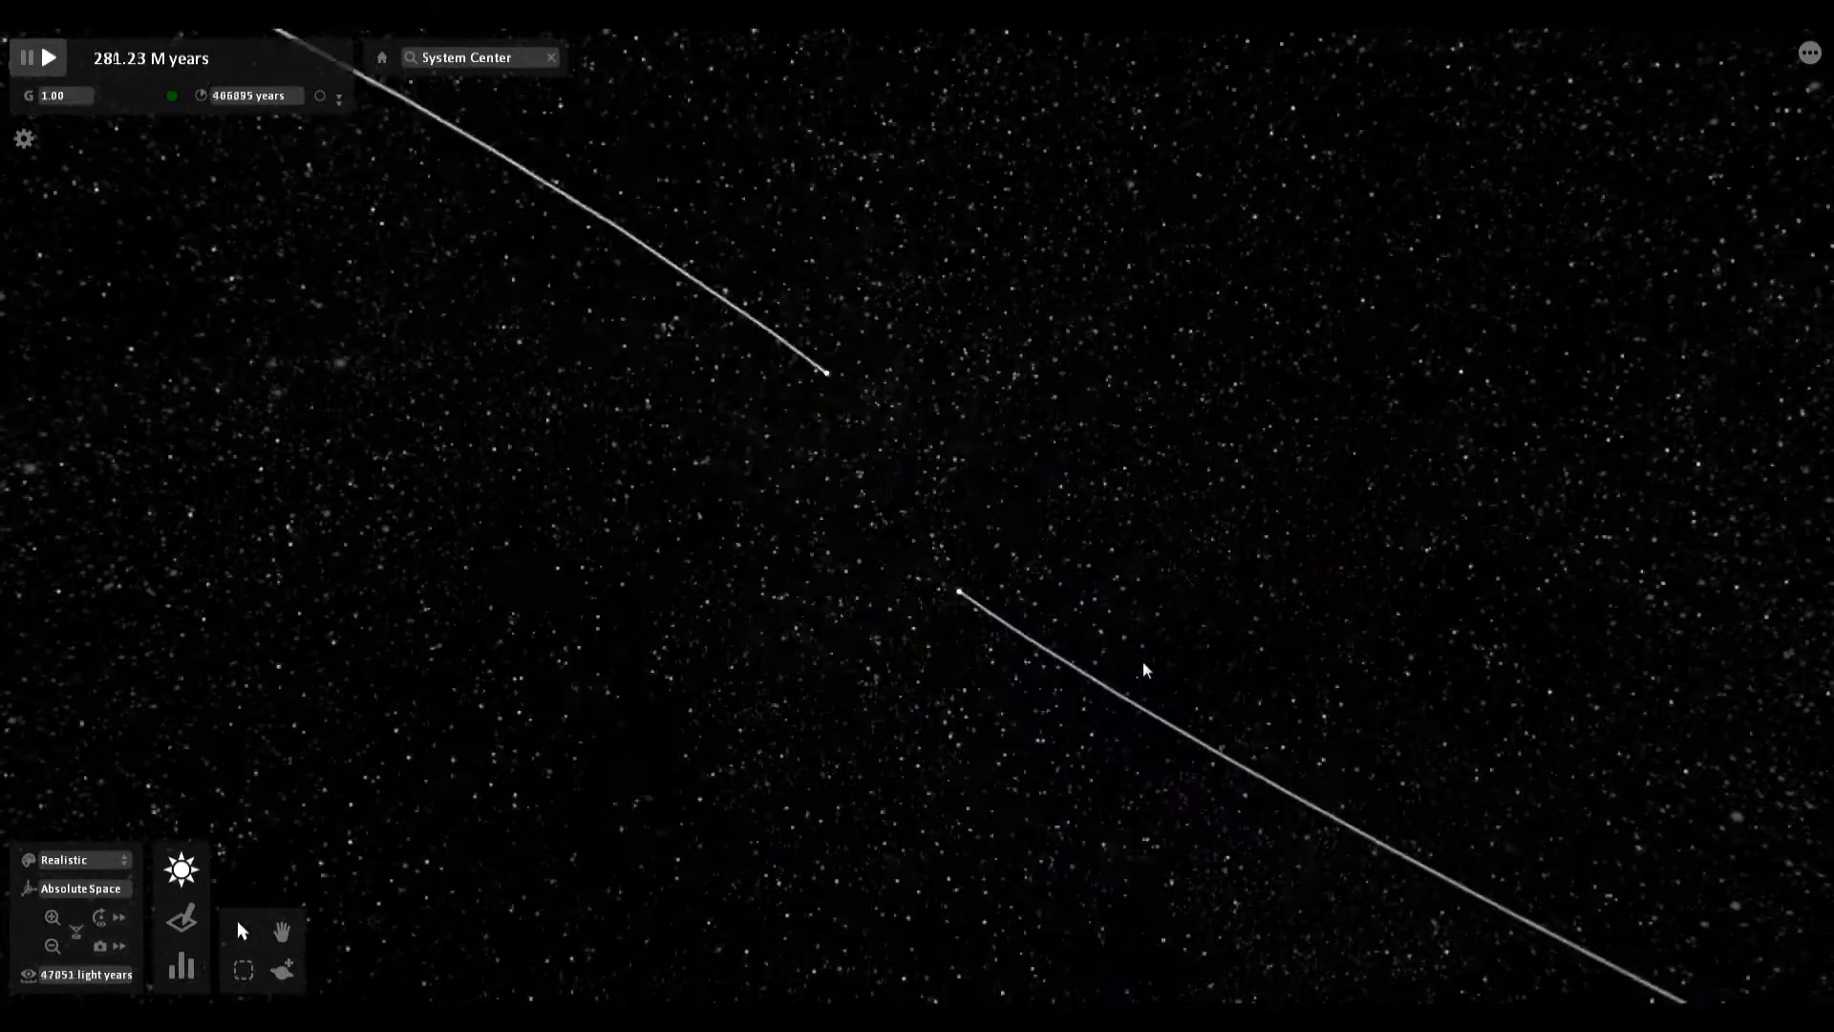
scroll(1143, 662, "down", 5)
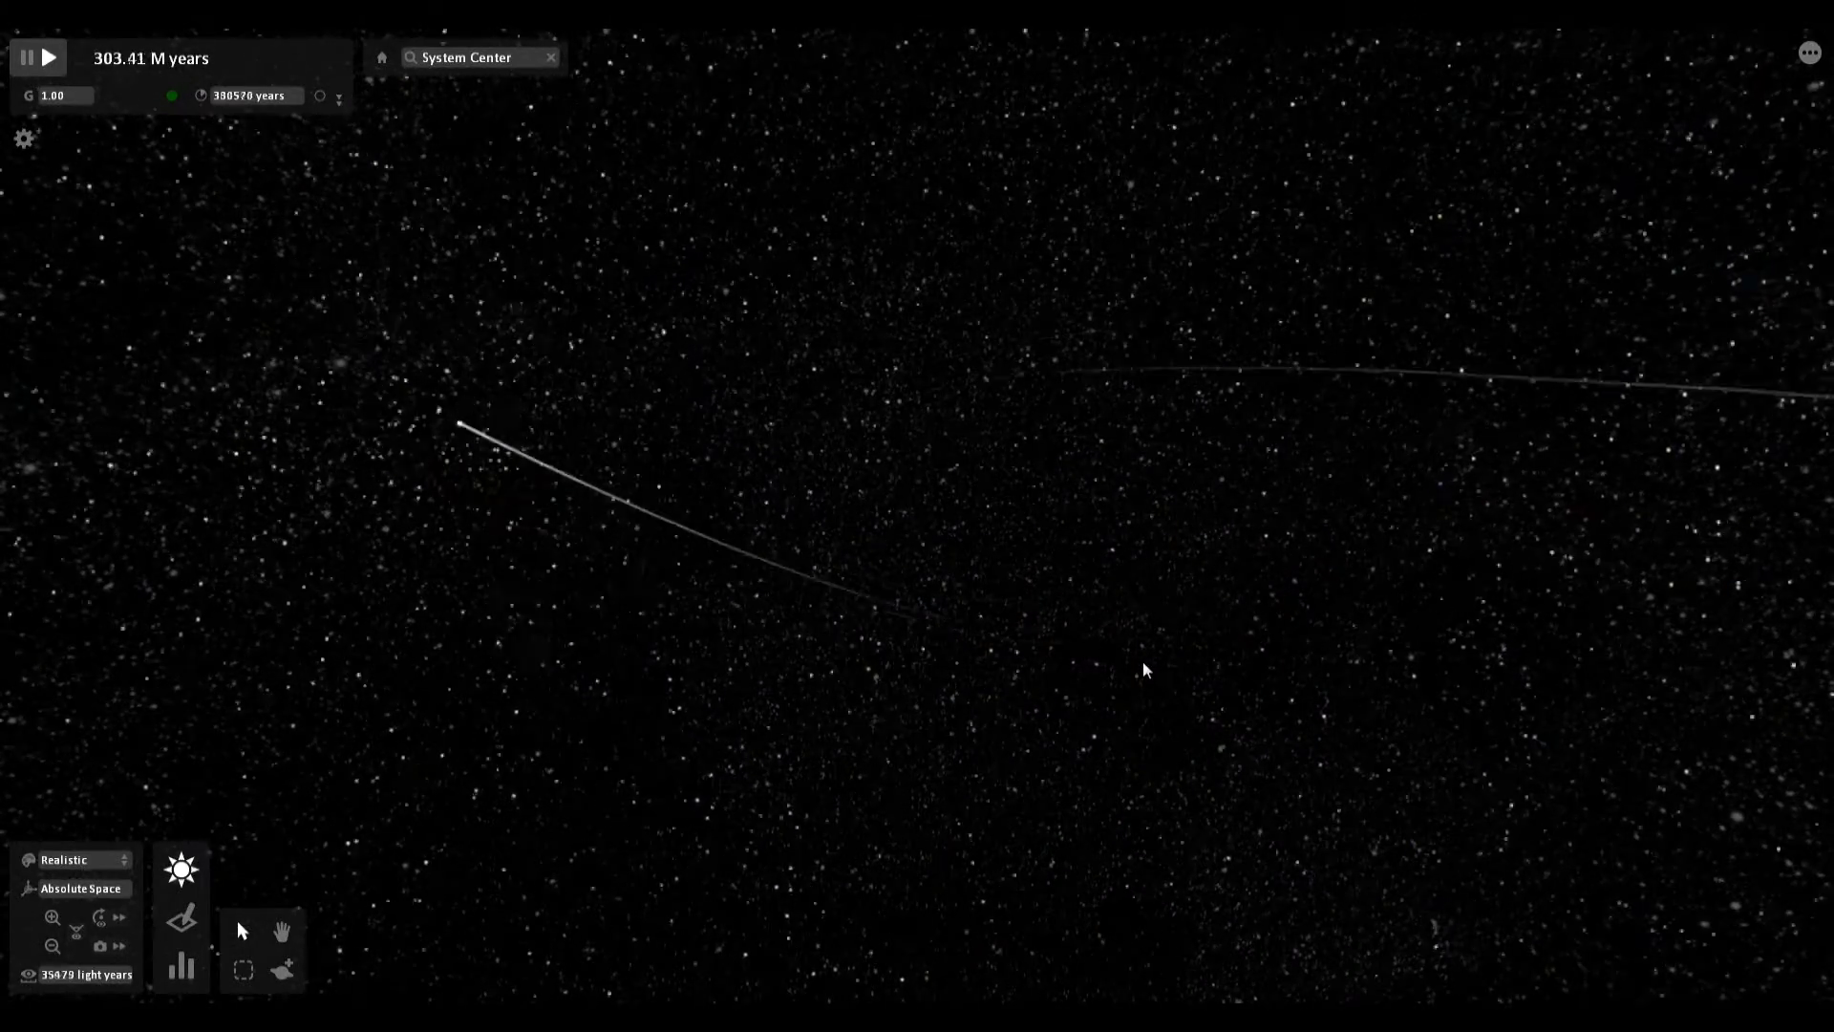
scroll(1140, 670, "down", 8)
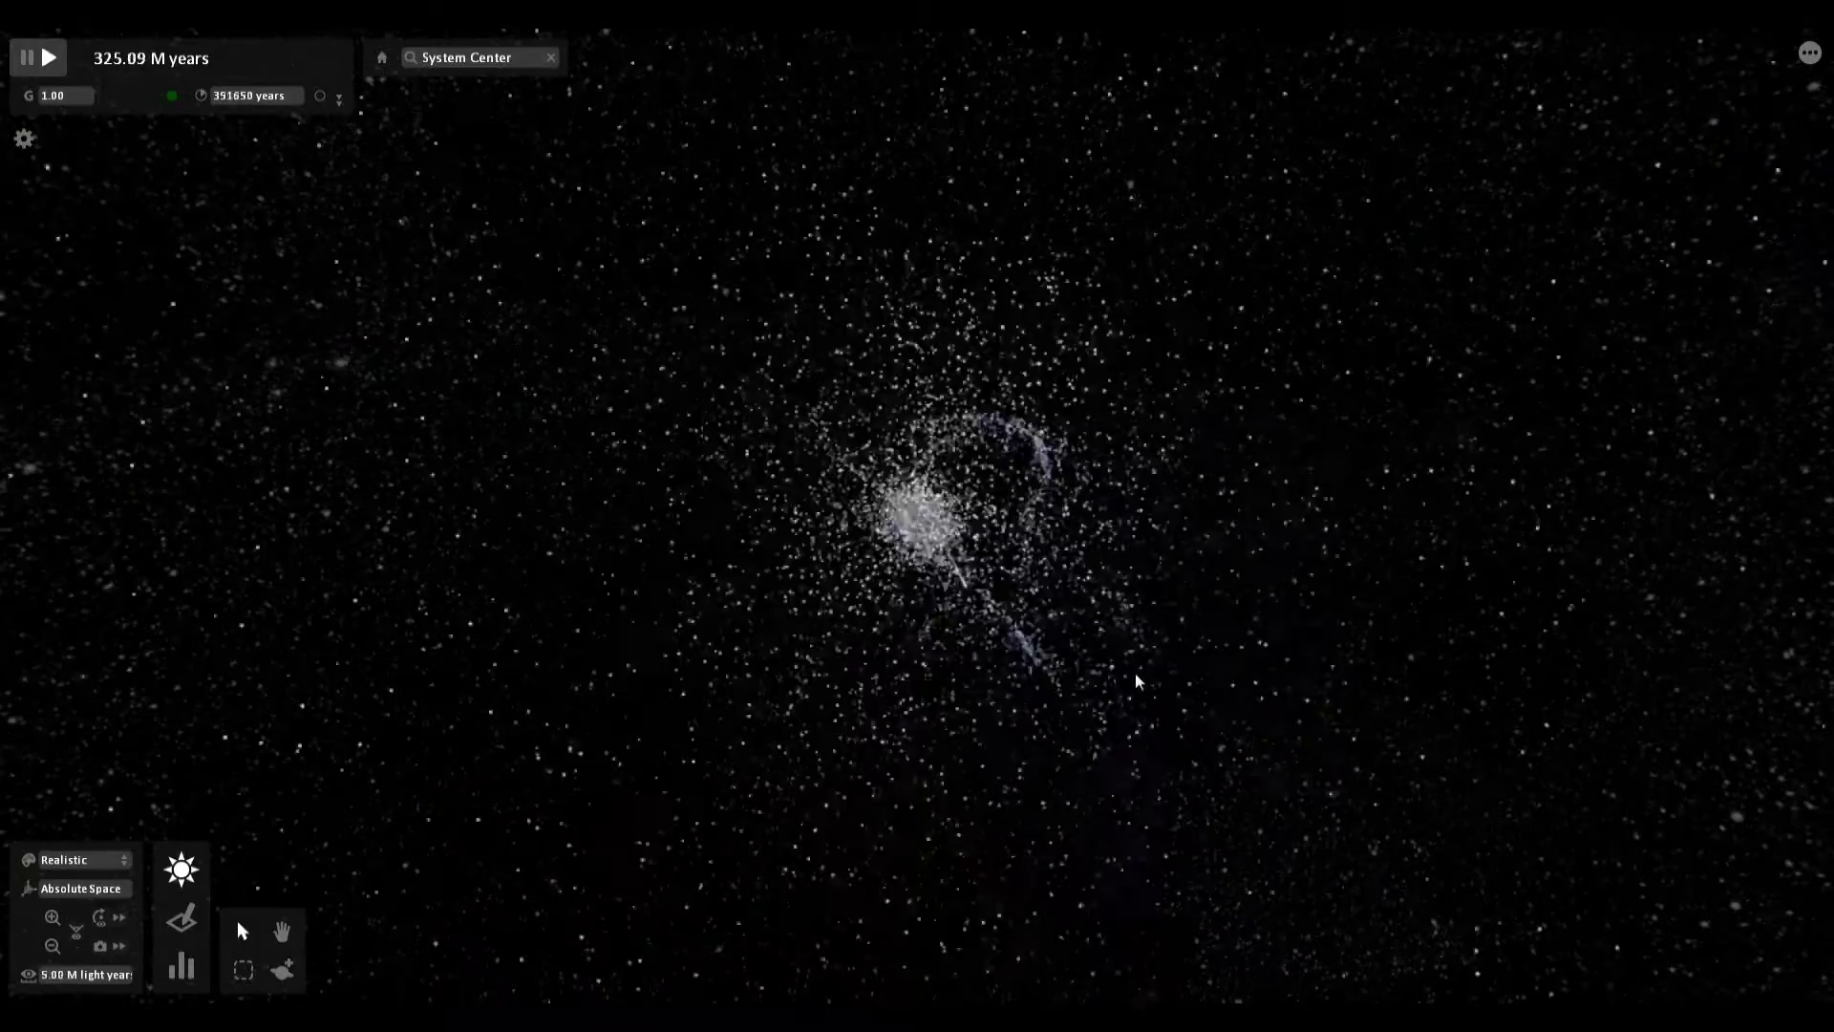
scroll(1137, 681, "up", 3)
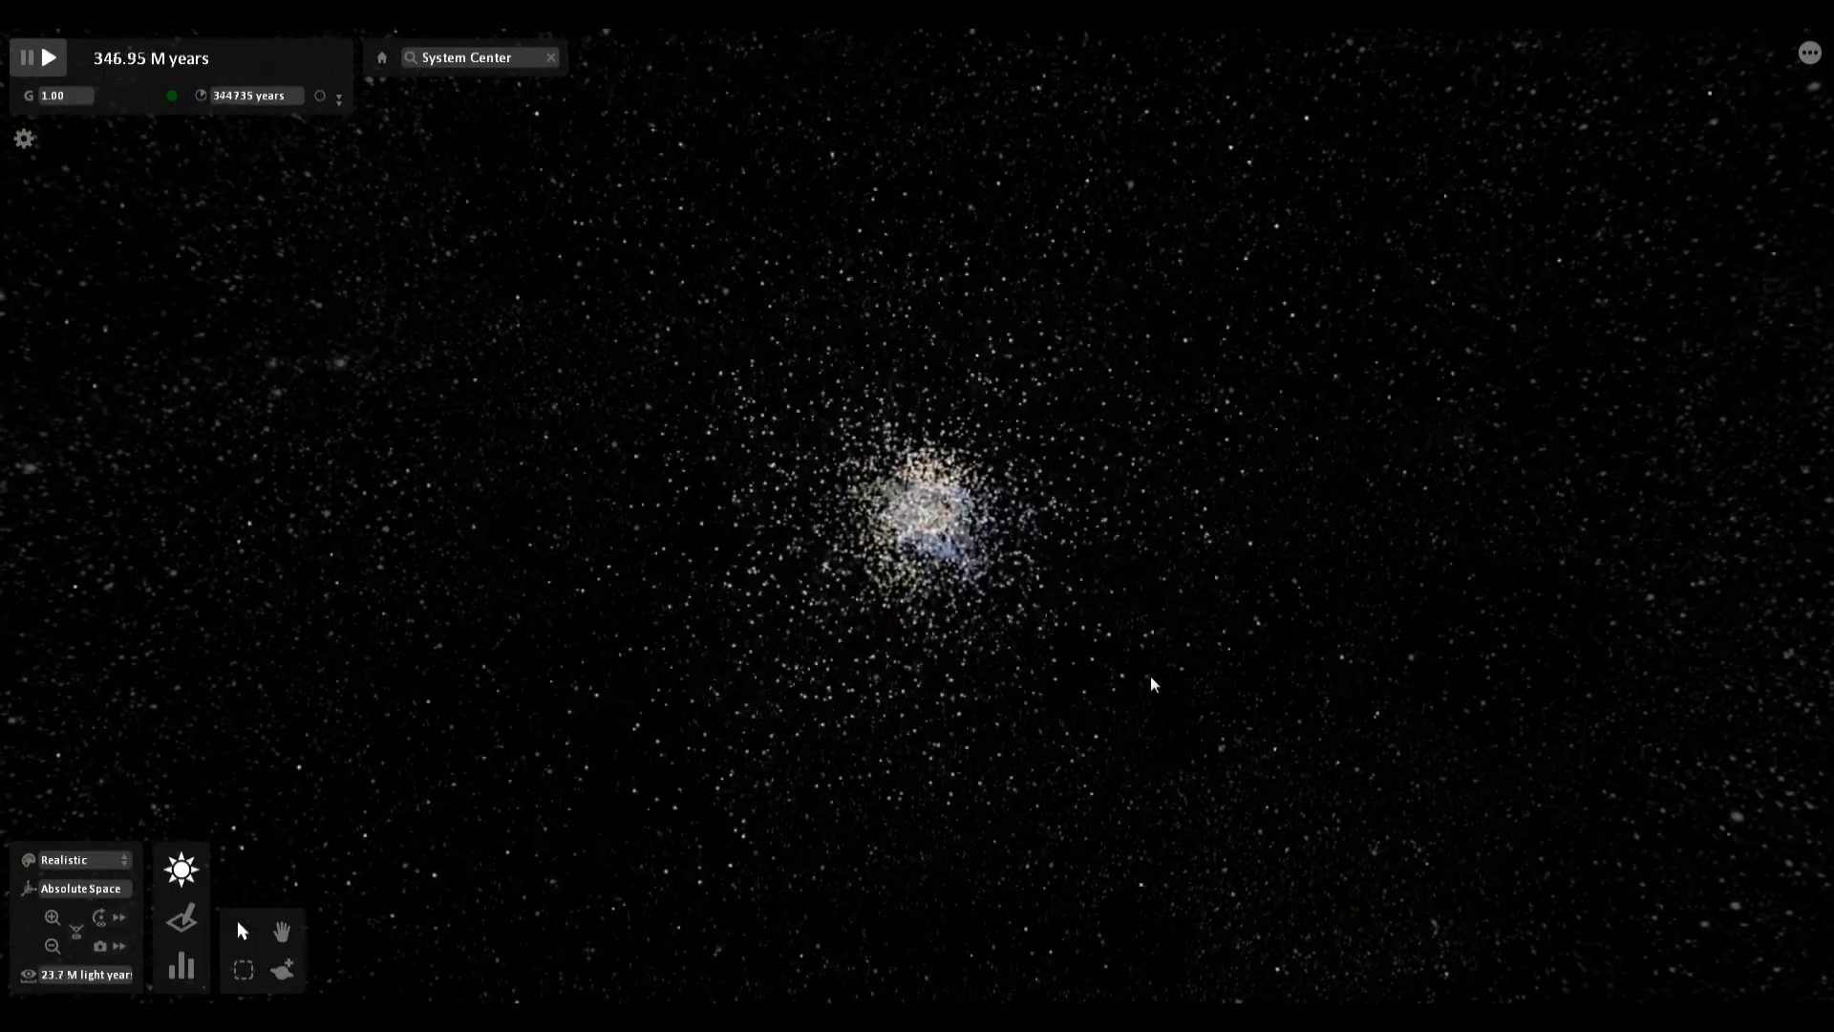
scroll(1147, 676, "up", 3)
scroll(1076, 746, "down", 3)
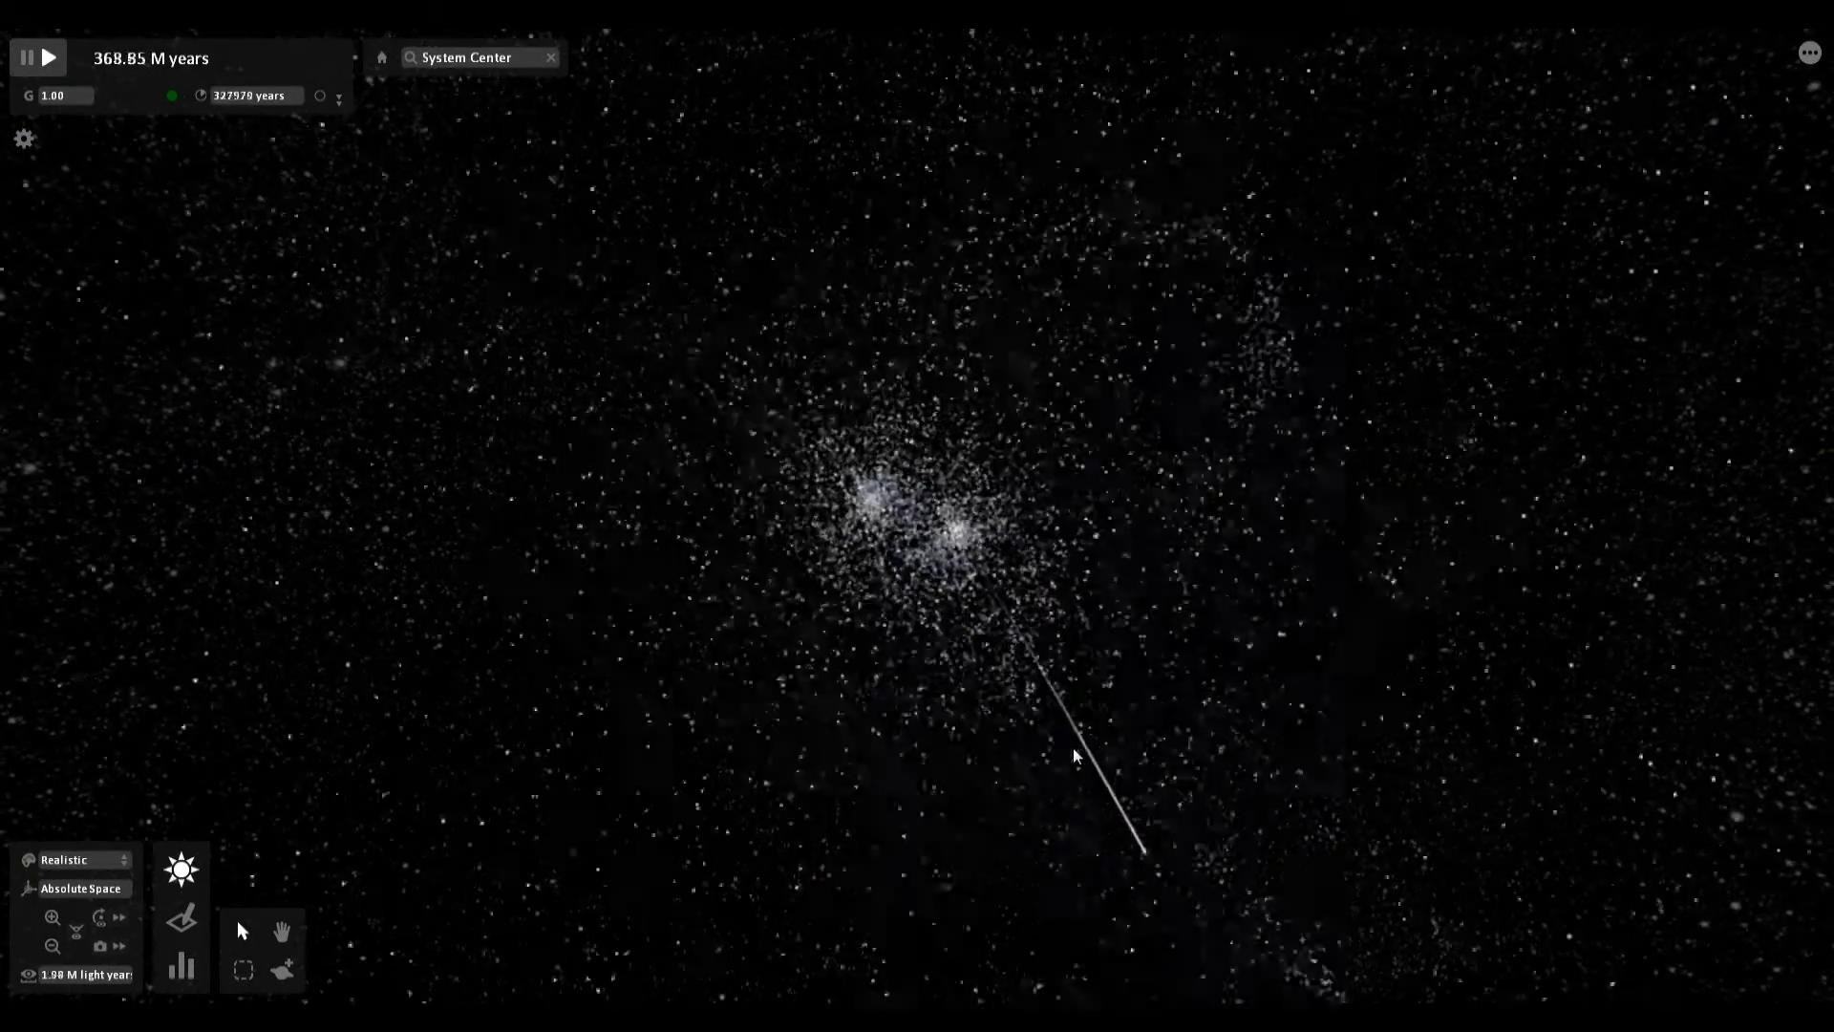
scroll(1070, 750, "down", 3)
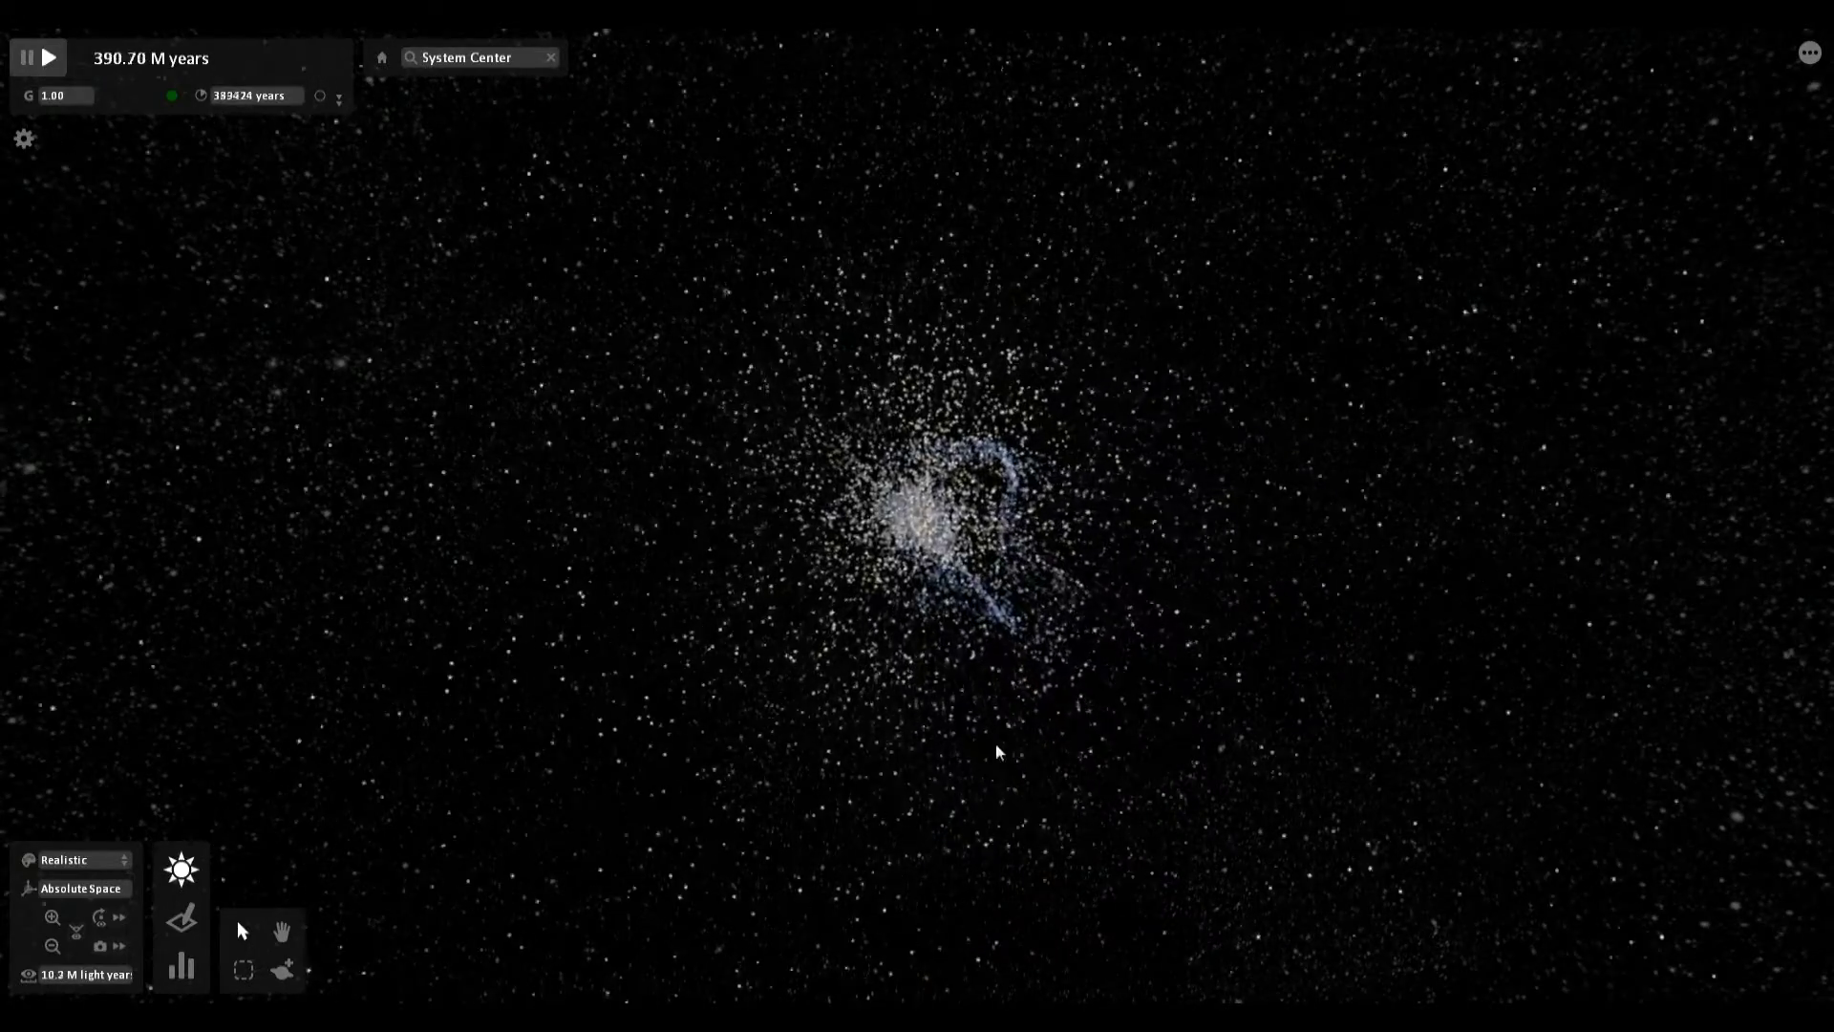
scroll(955, 736, "up", 3)
scroll(934, 740, "up", 5)
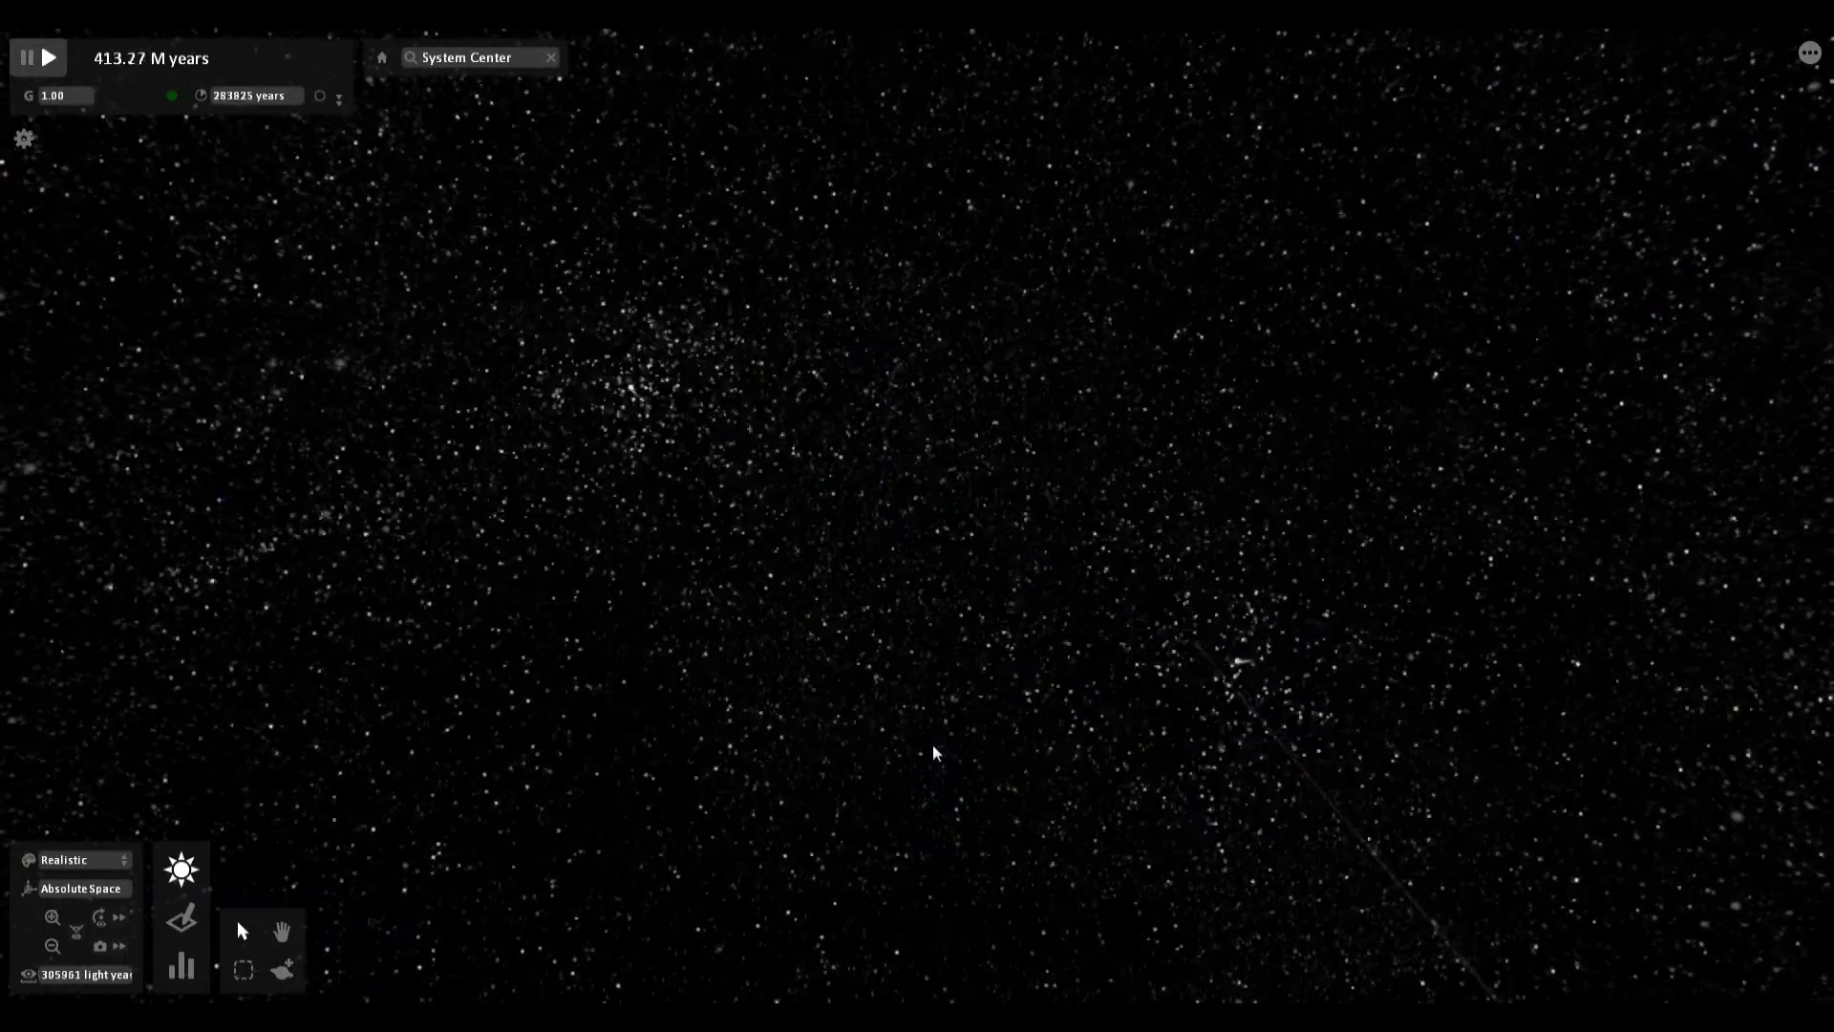
scroll(935, 764, "down", 5)
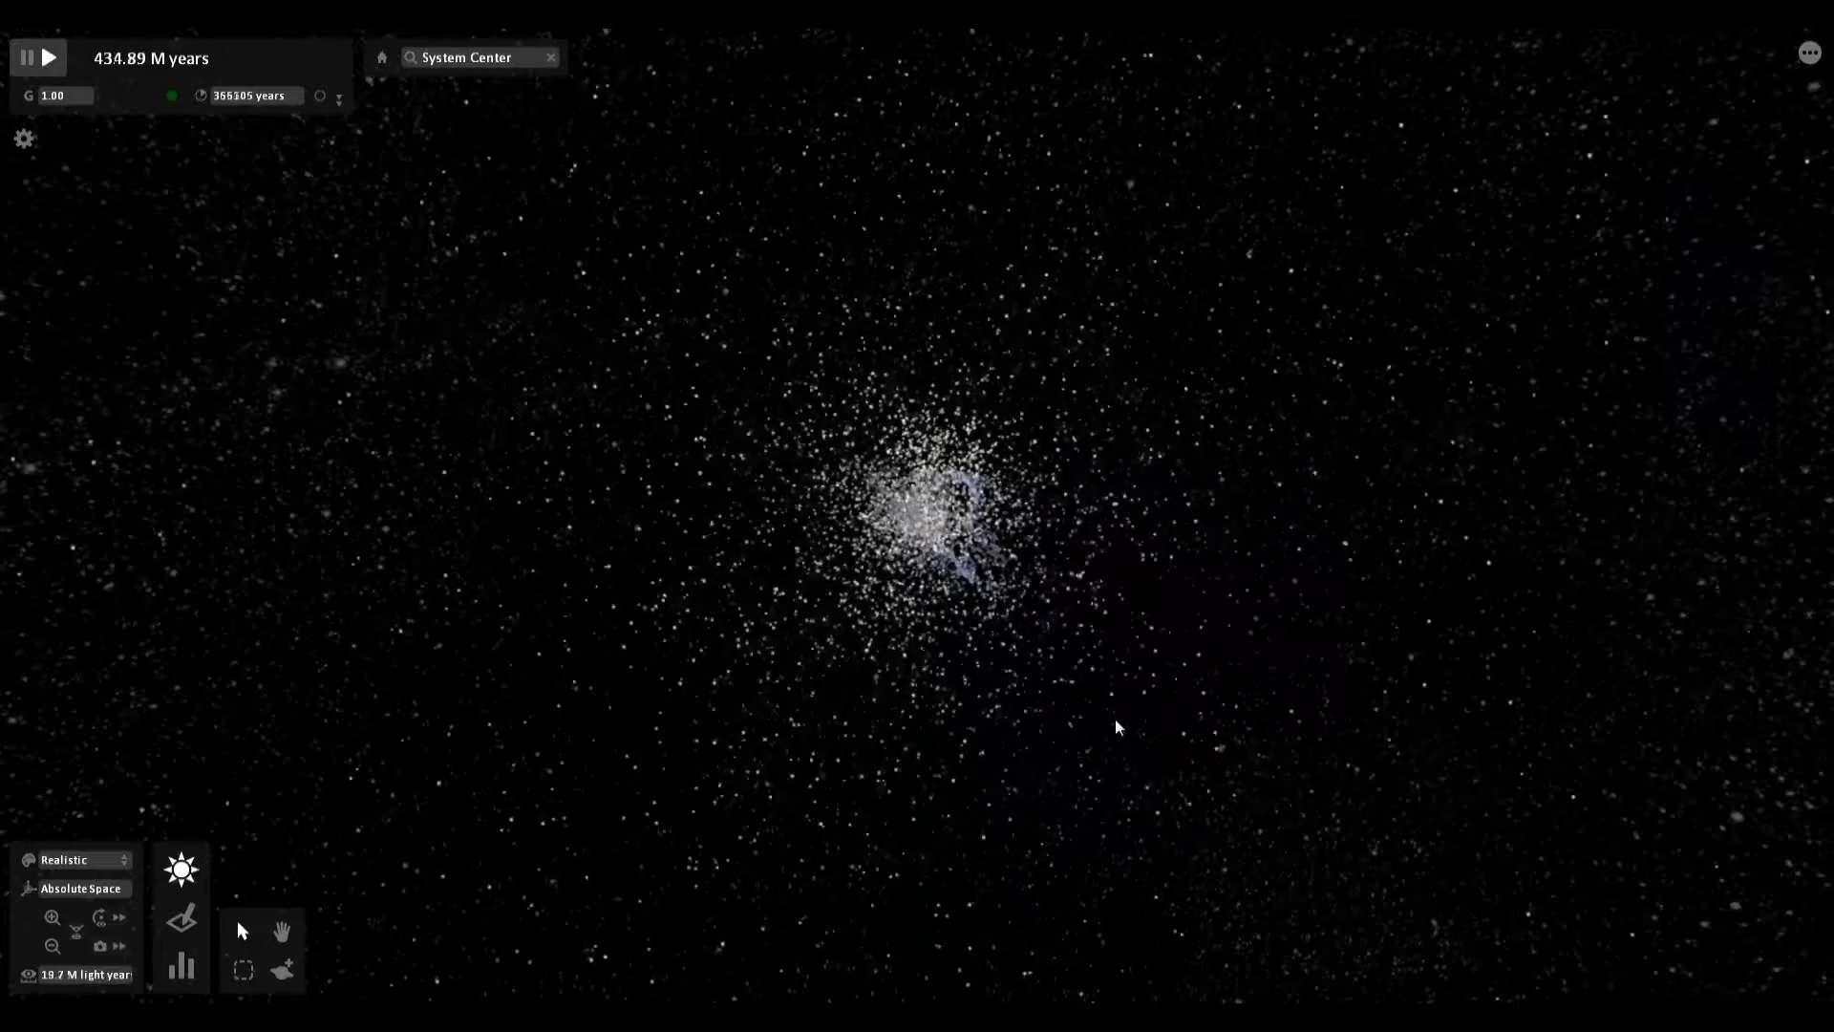
scroll(1117, 729, "down", 3)
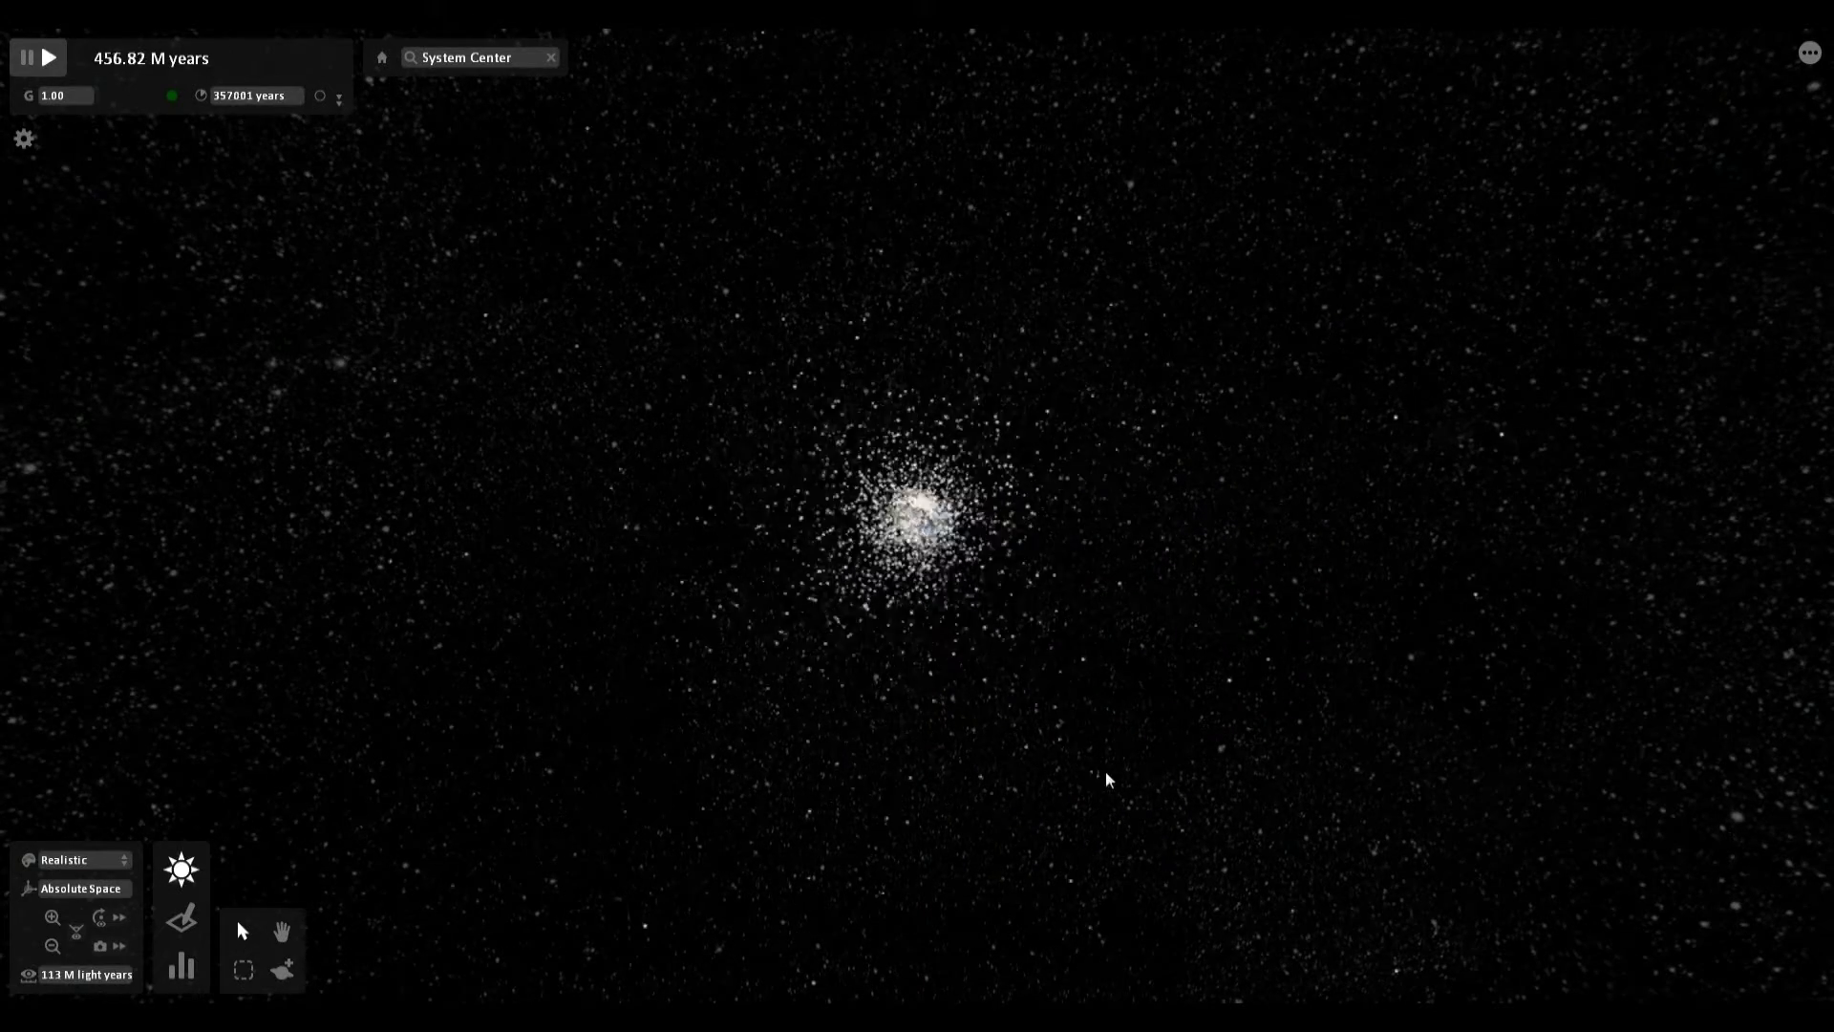
scroll(1147, 759, "down", 3)
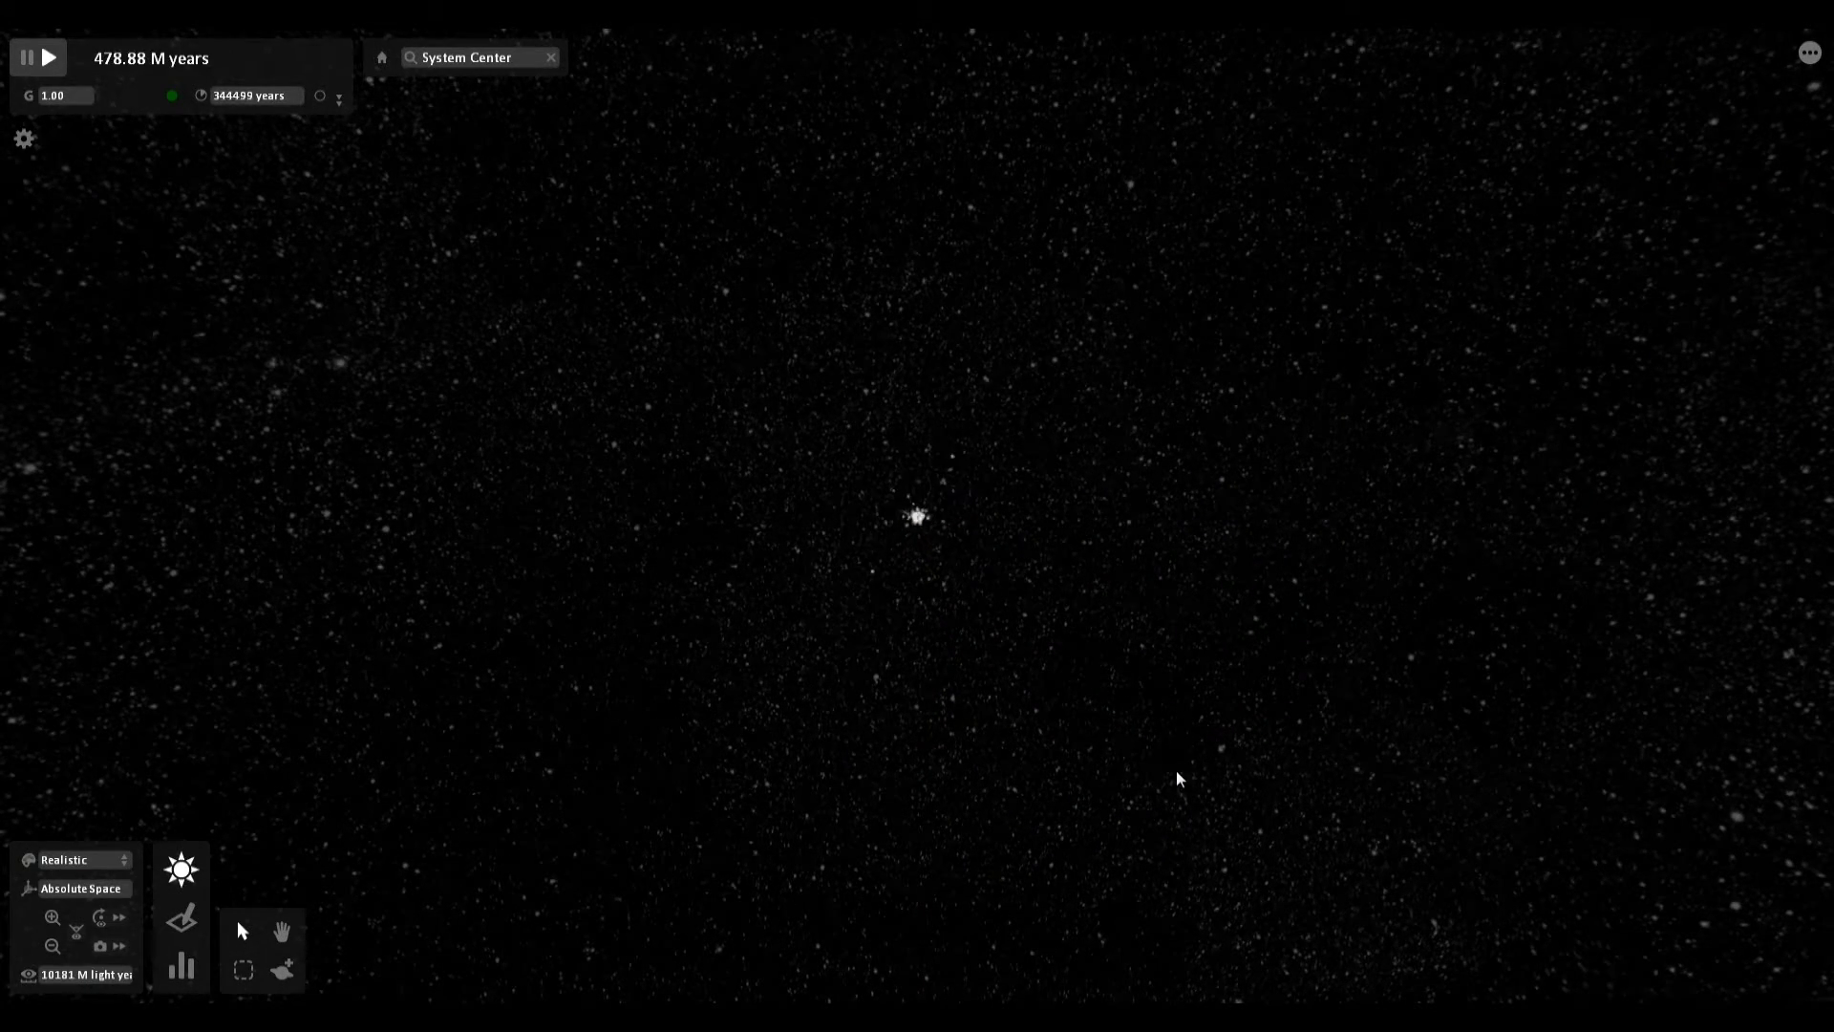
scroll(1207, 761, "up", 8)
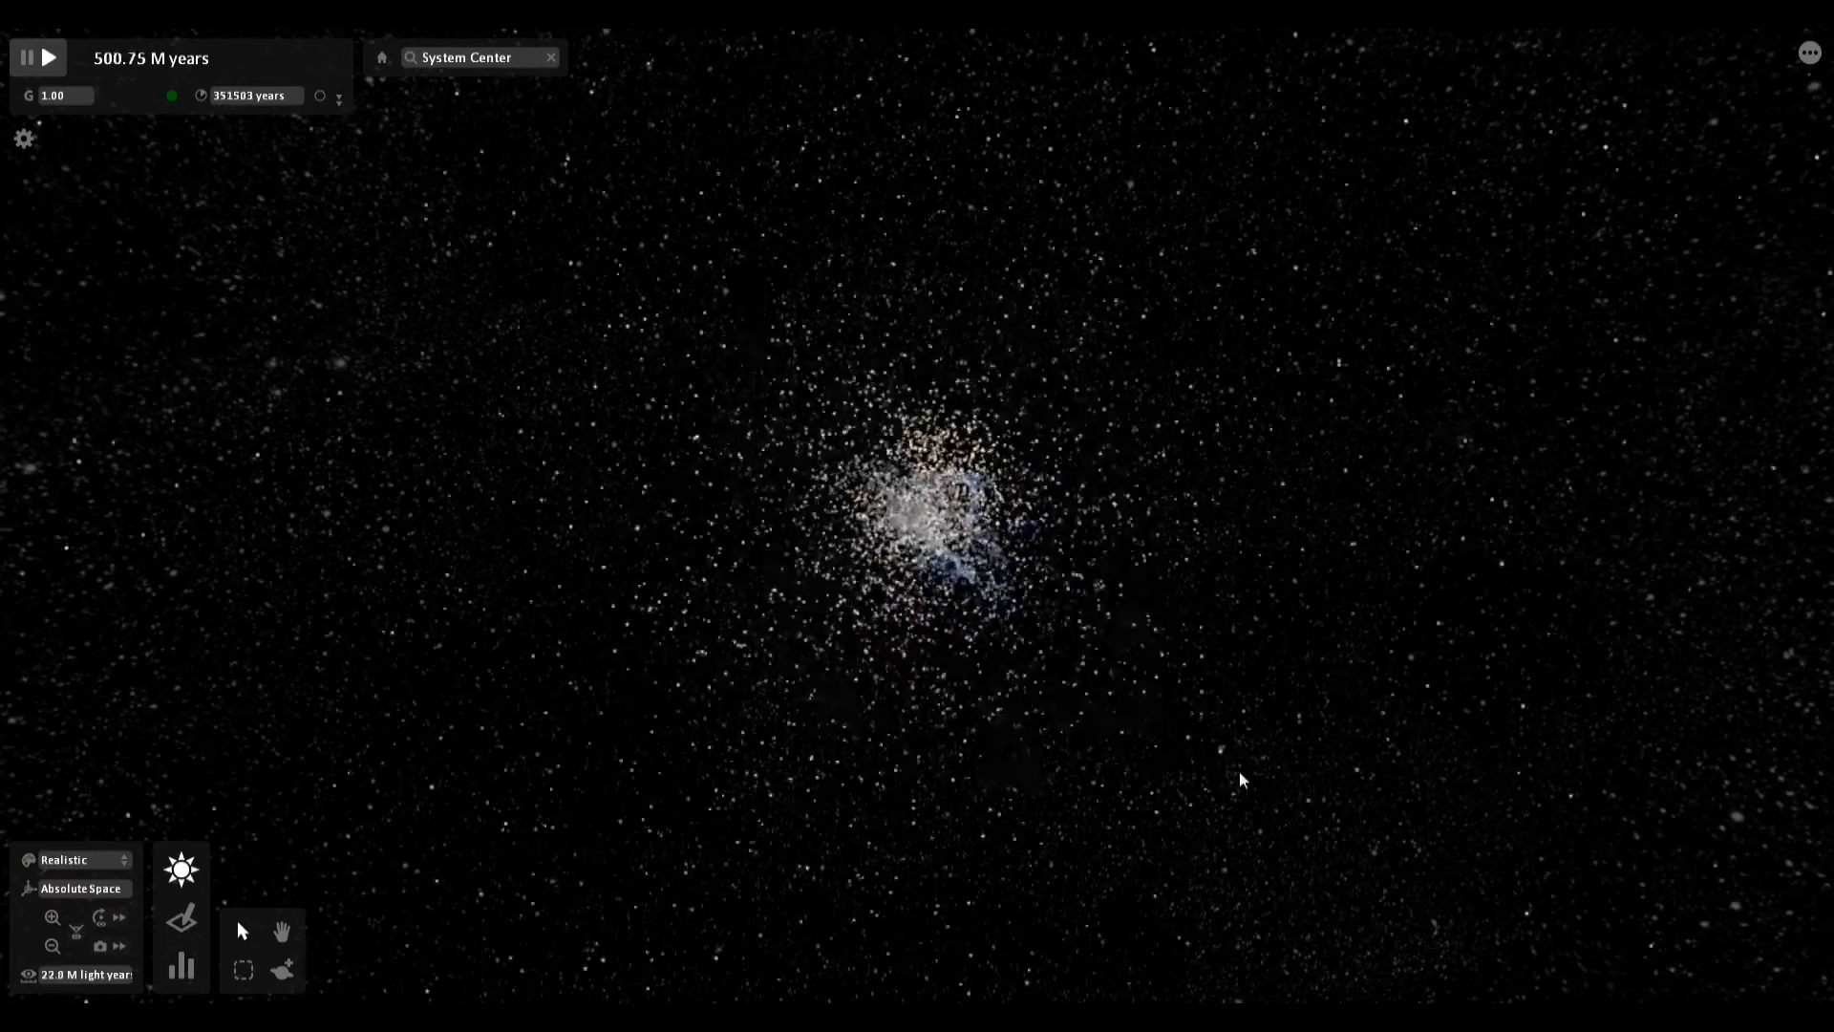
scroll(1219, 773, "up", 4)
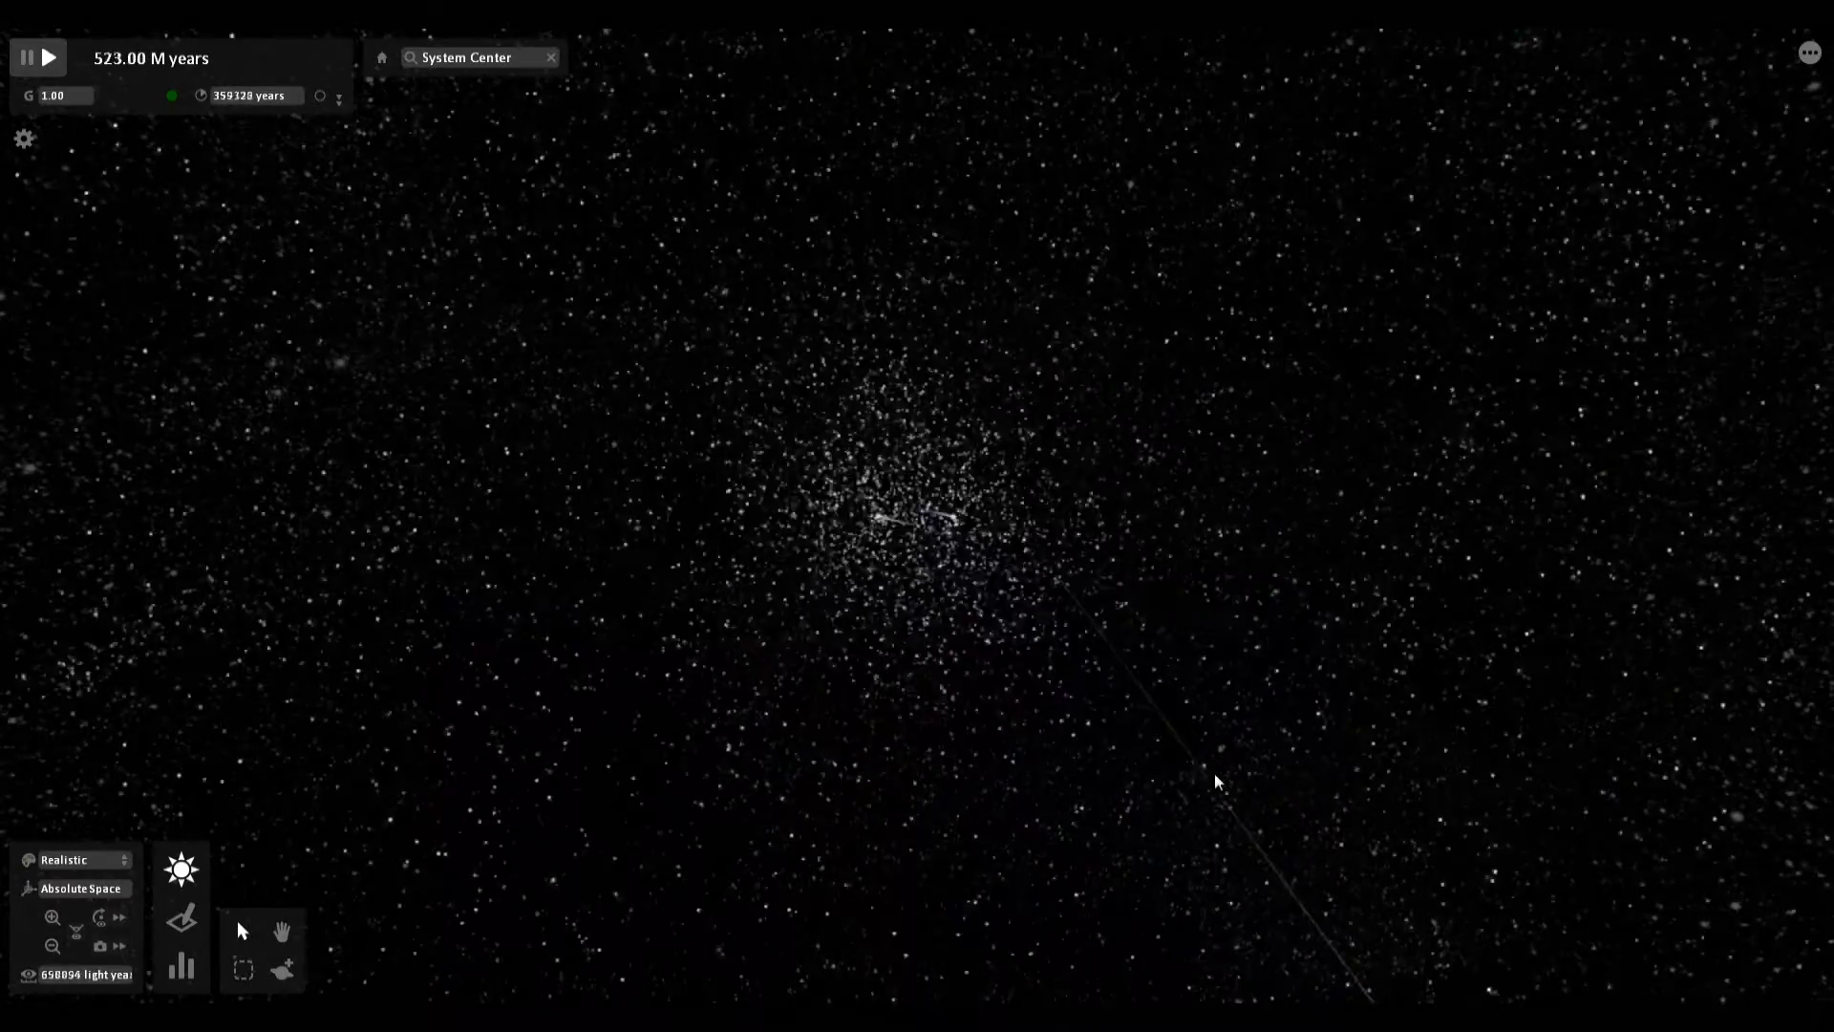
Examine the Andromeda galaxy's core and path close up within the merging star cloud.
left_click(942, 579)
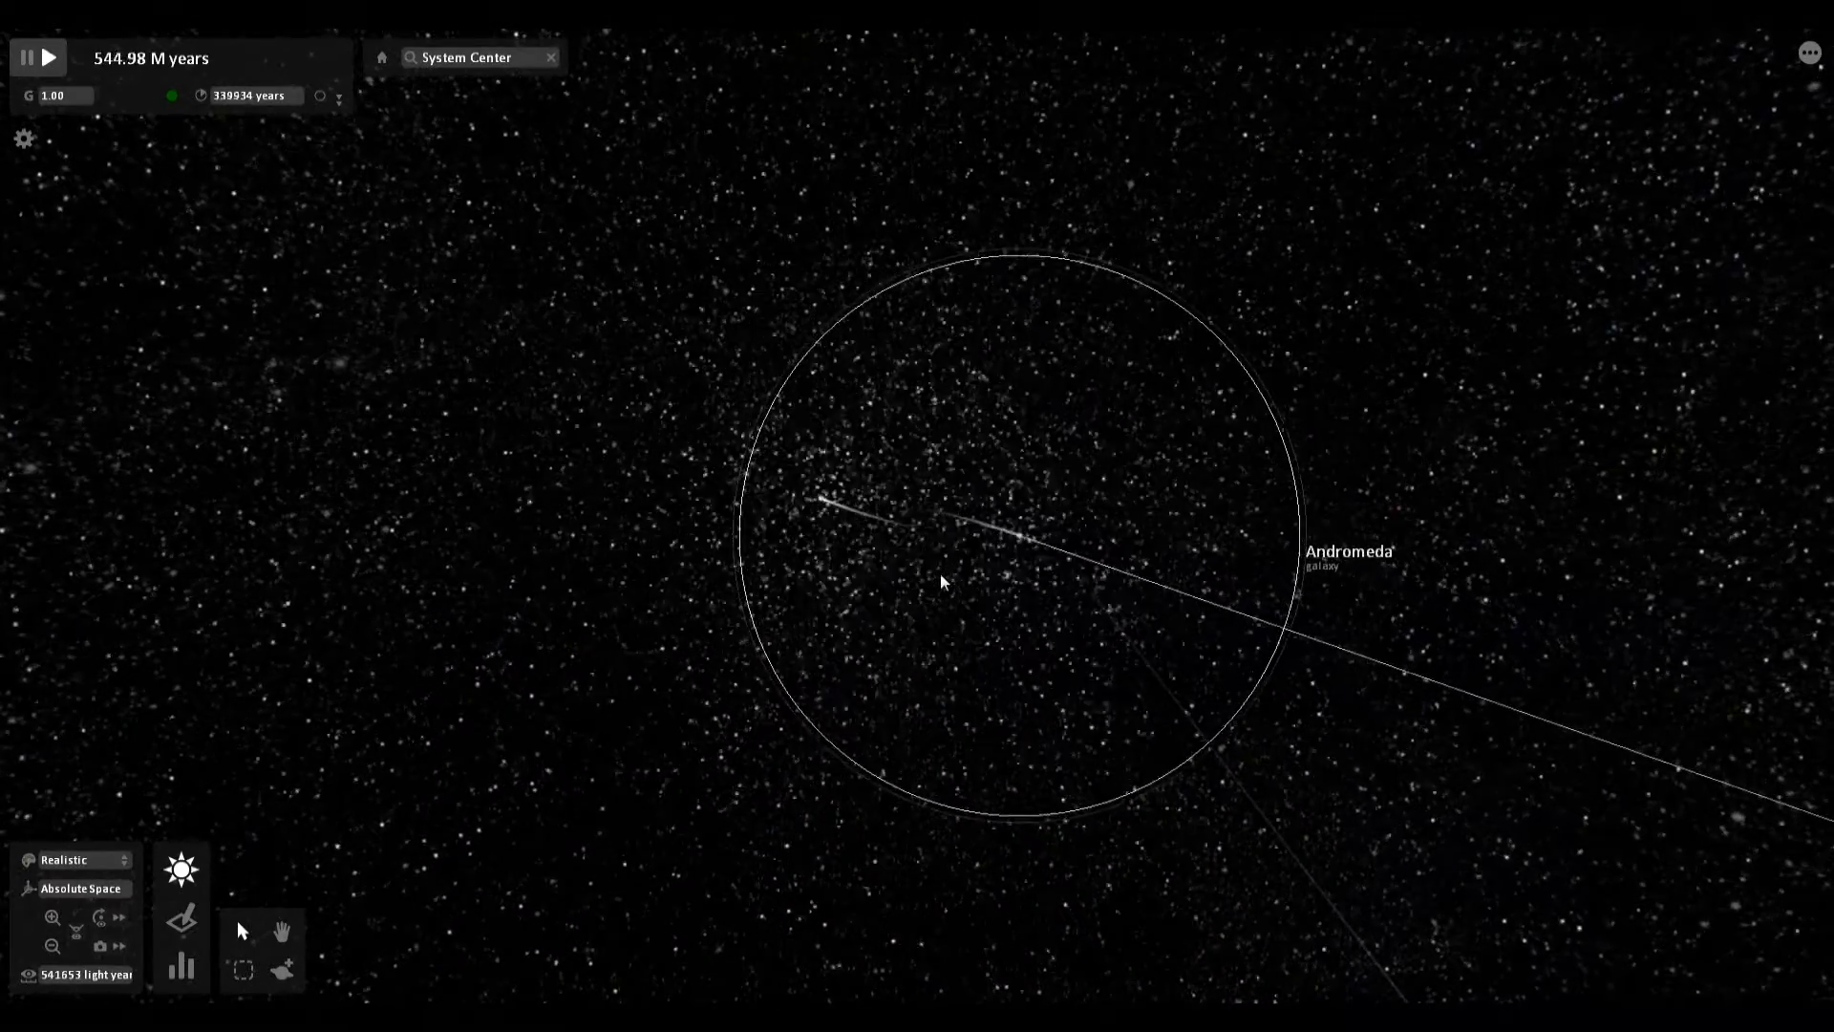
scroll(940, 573, "down", 3)
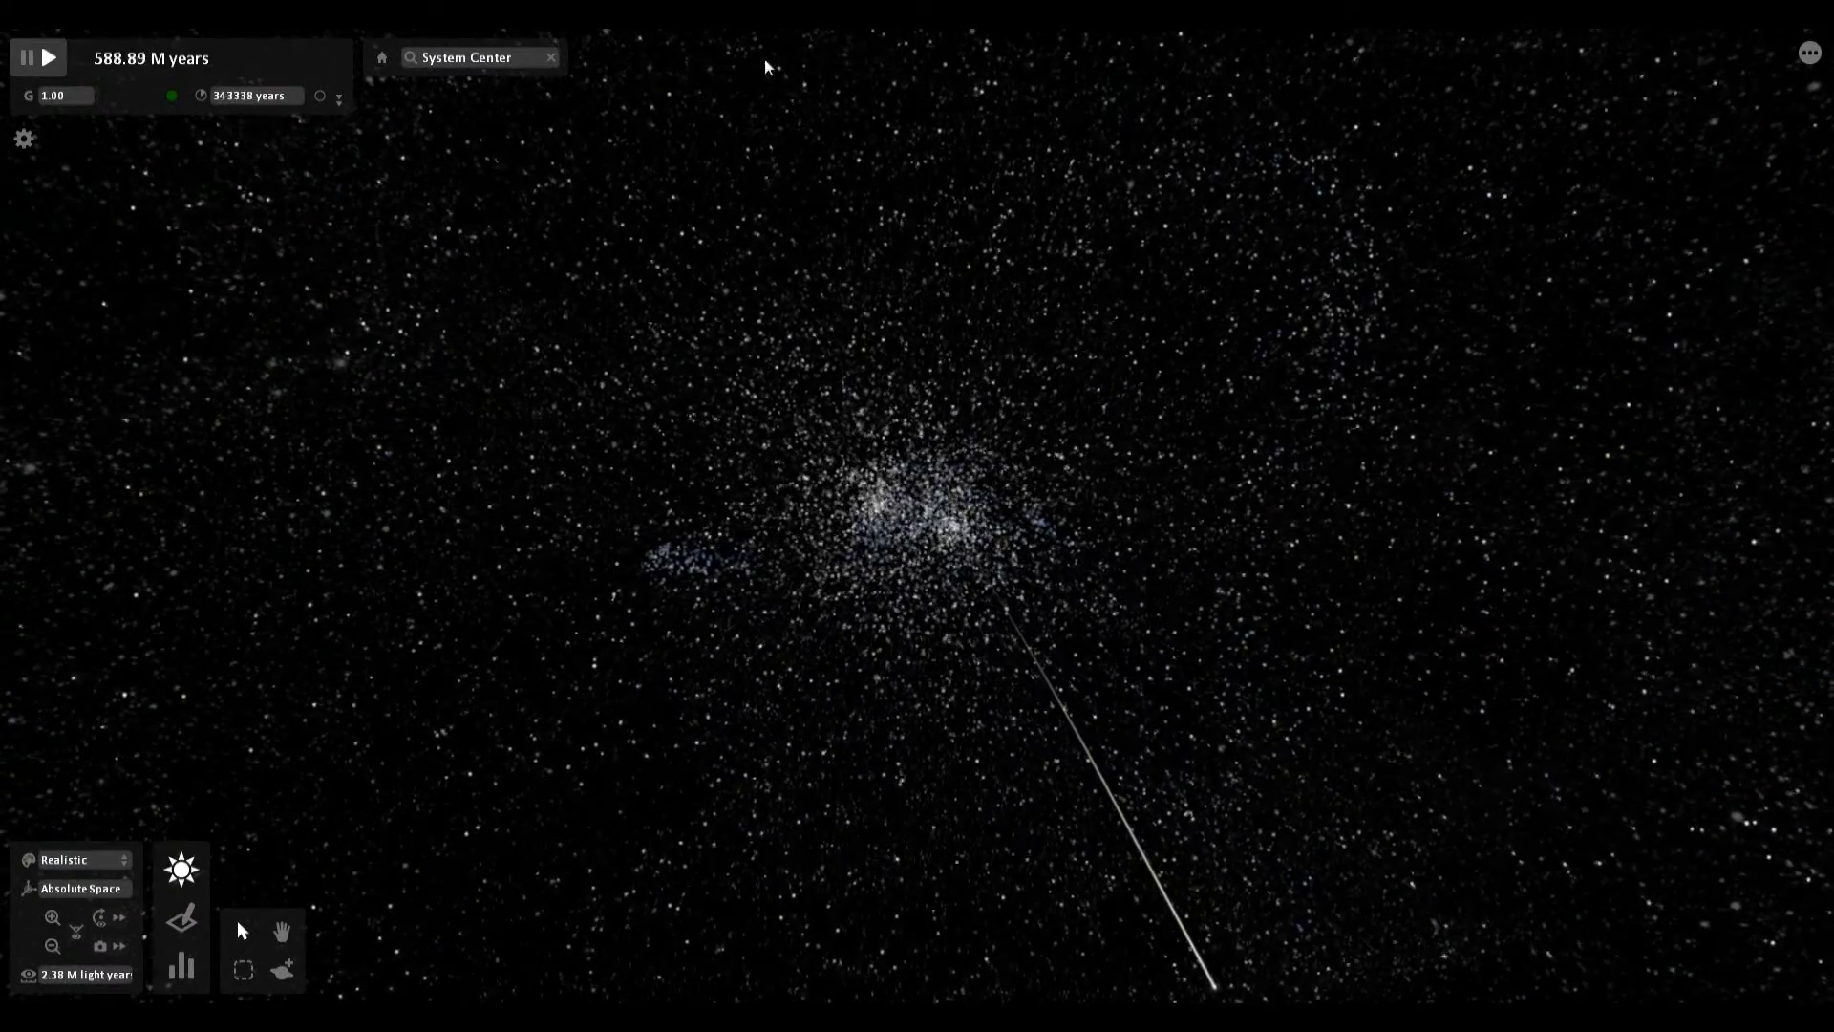
scroll(984, 612, "up", 5)
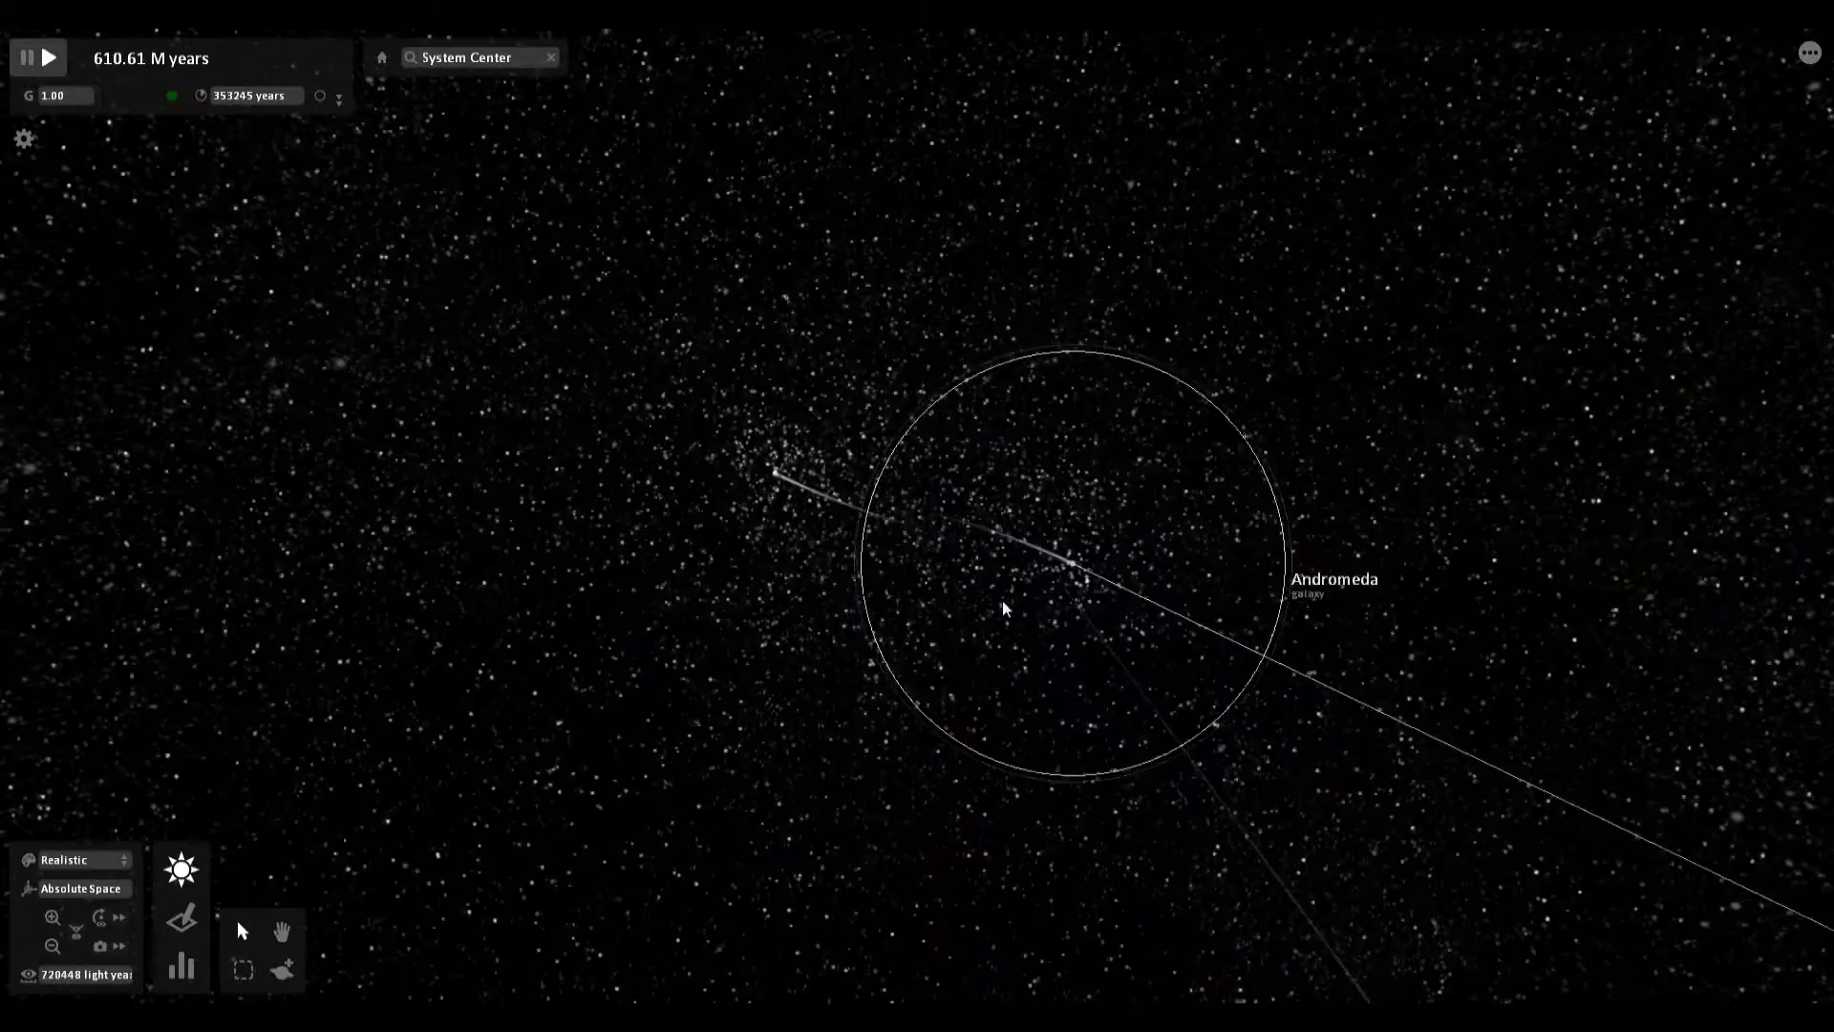
scroll(1005, 719, "down", 1)
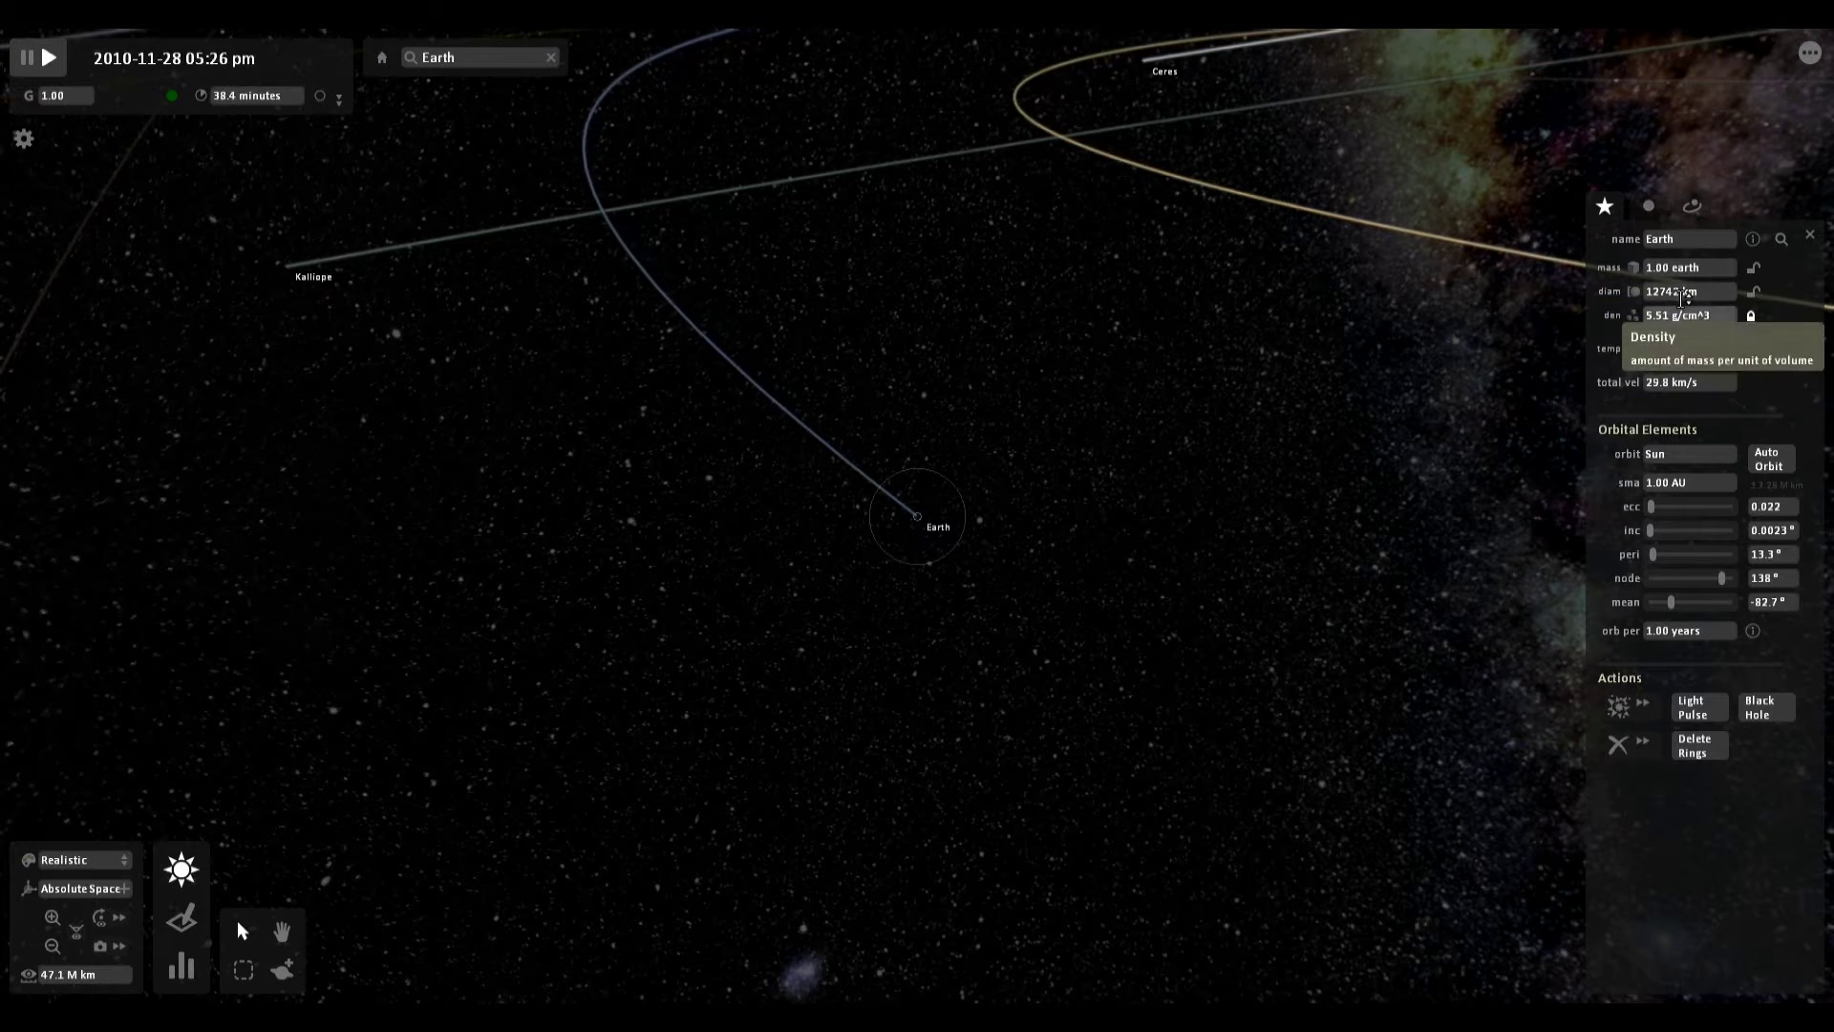
Set Earth's mass to 30032 suns and examine the effect on the surrounding solar system orbits from farther away.
left_click(1656, 269)
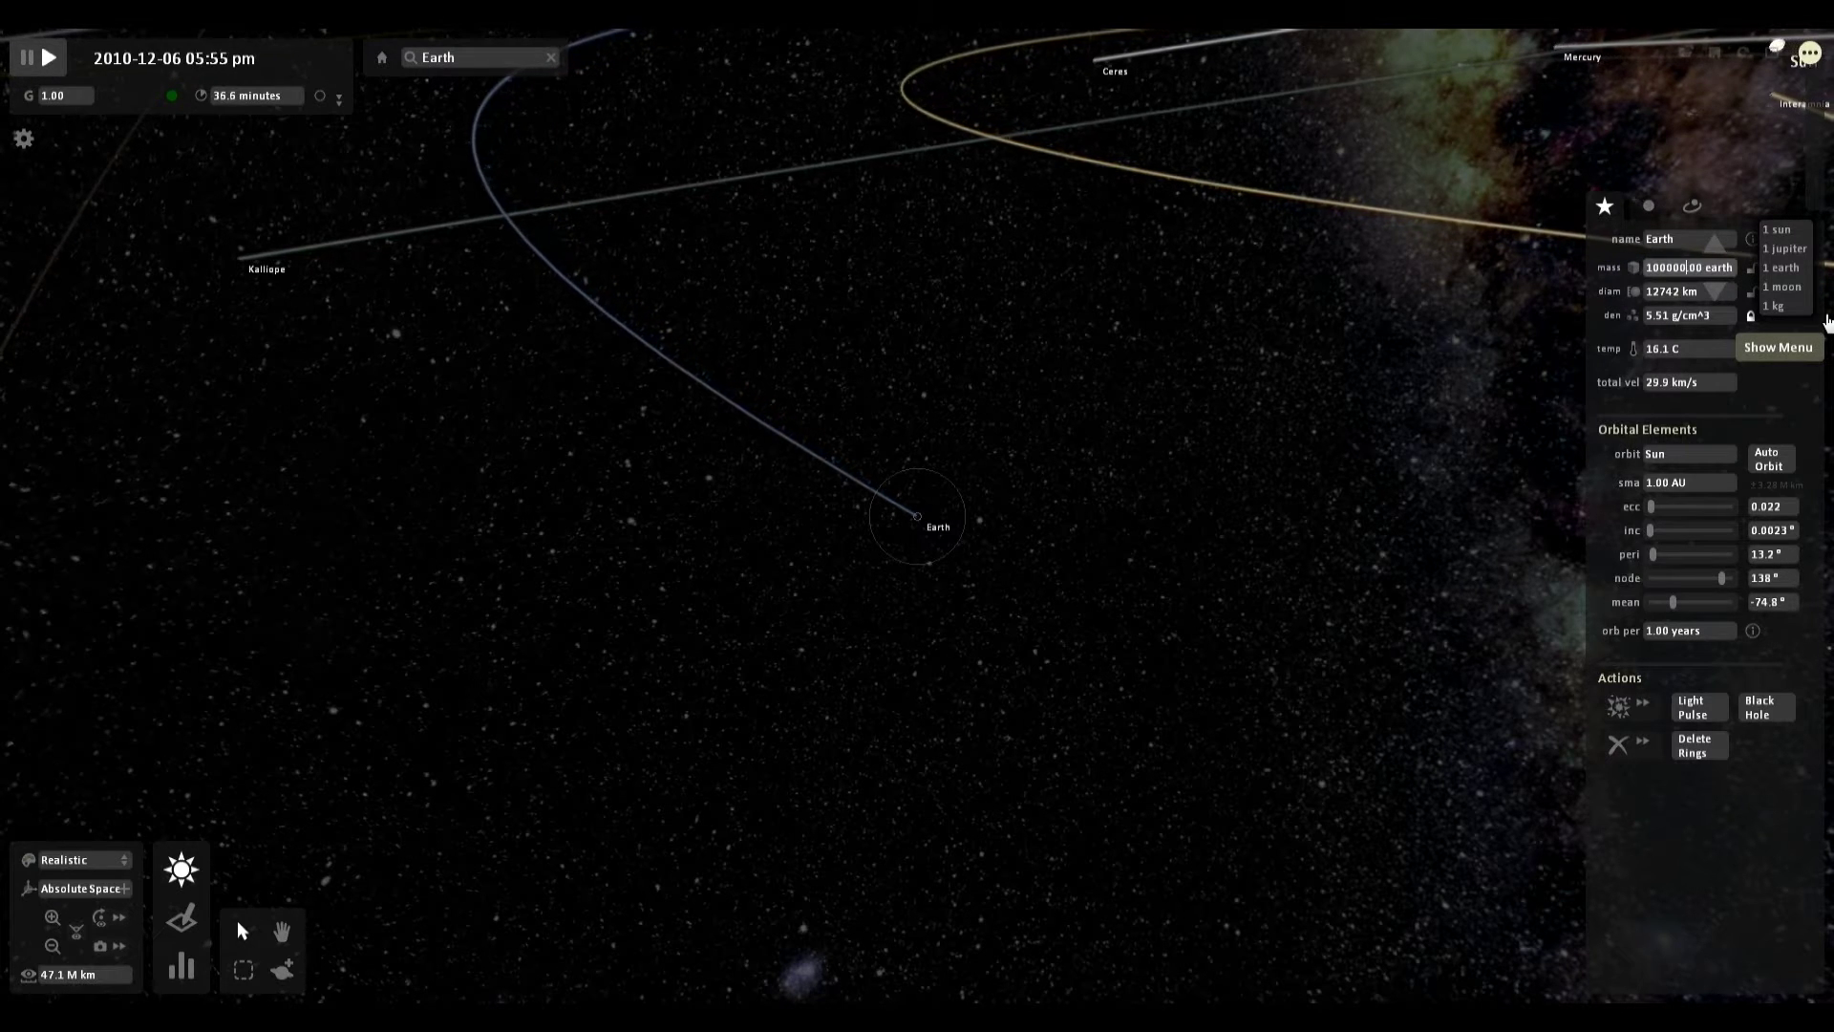
key("Return")
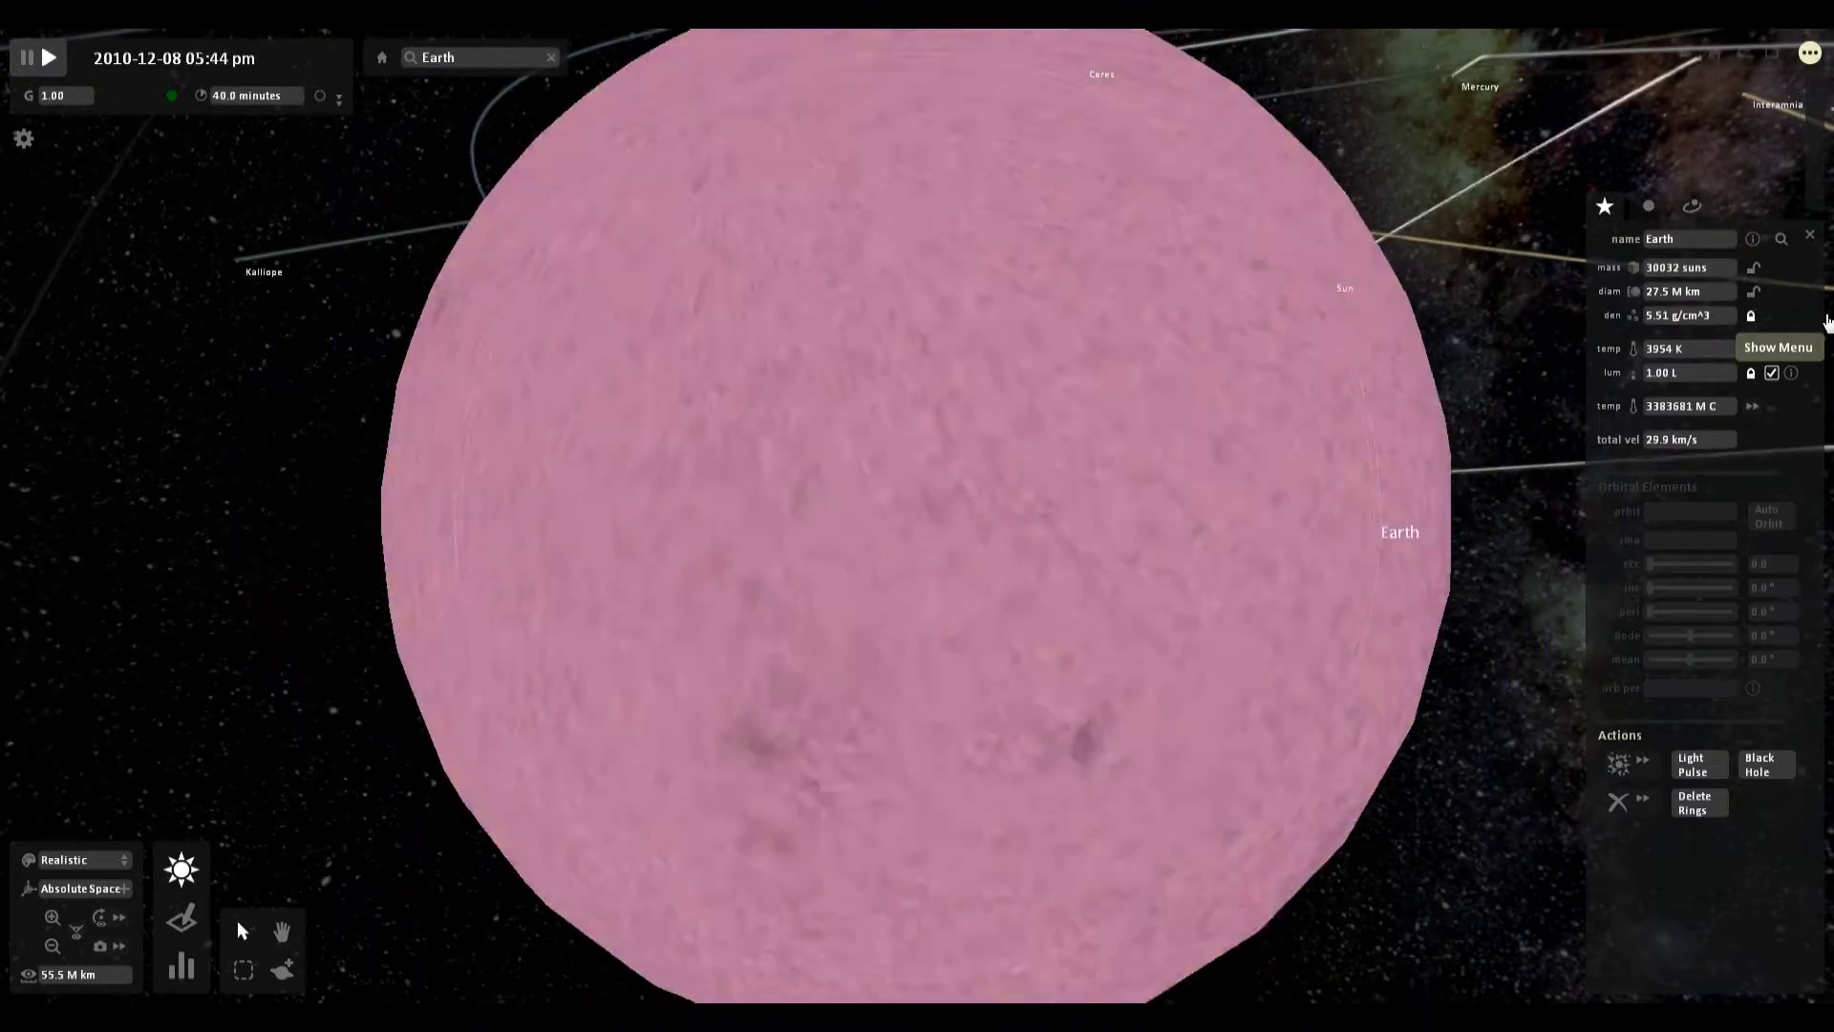
scroll(966, 334, "down", 5)
scroll(1093, 405, "down", 5)
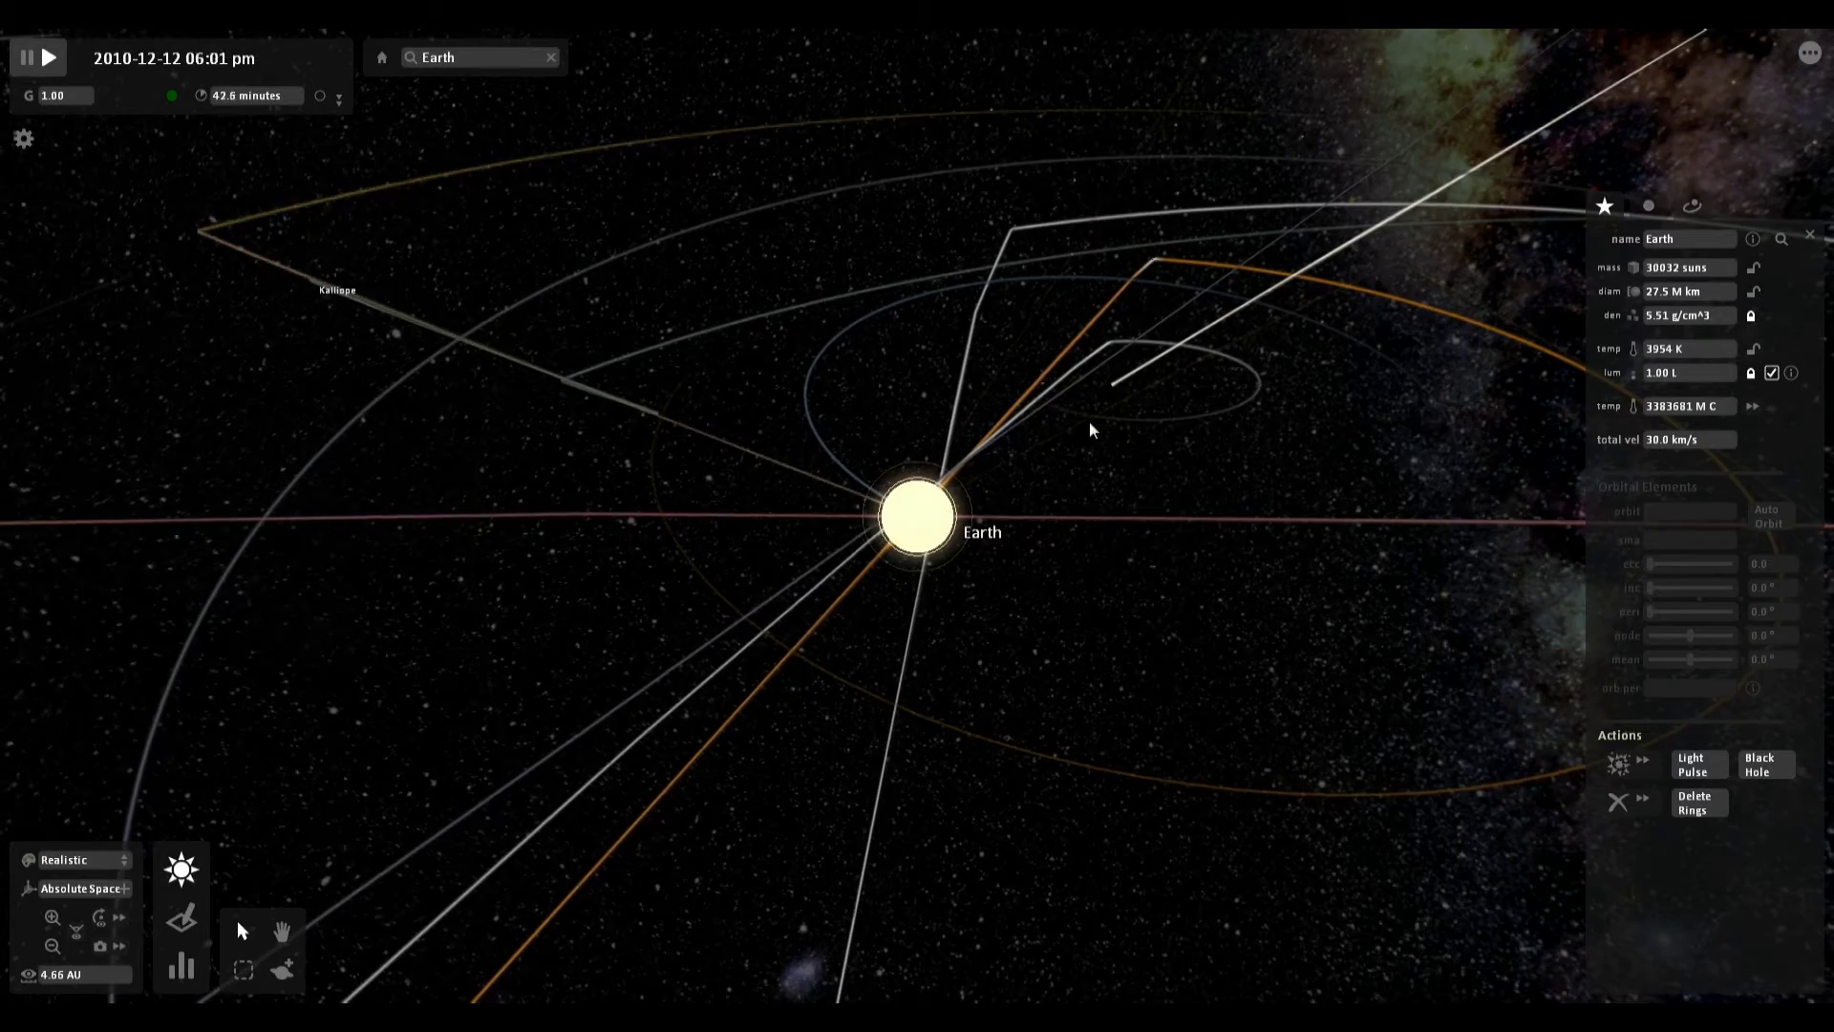
scroll(1024, 434, "up", 5)
scroll(1037, 447, "down", 10)
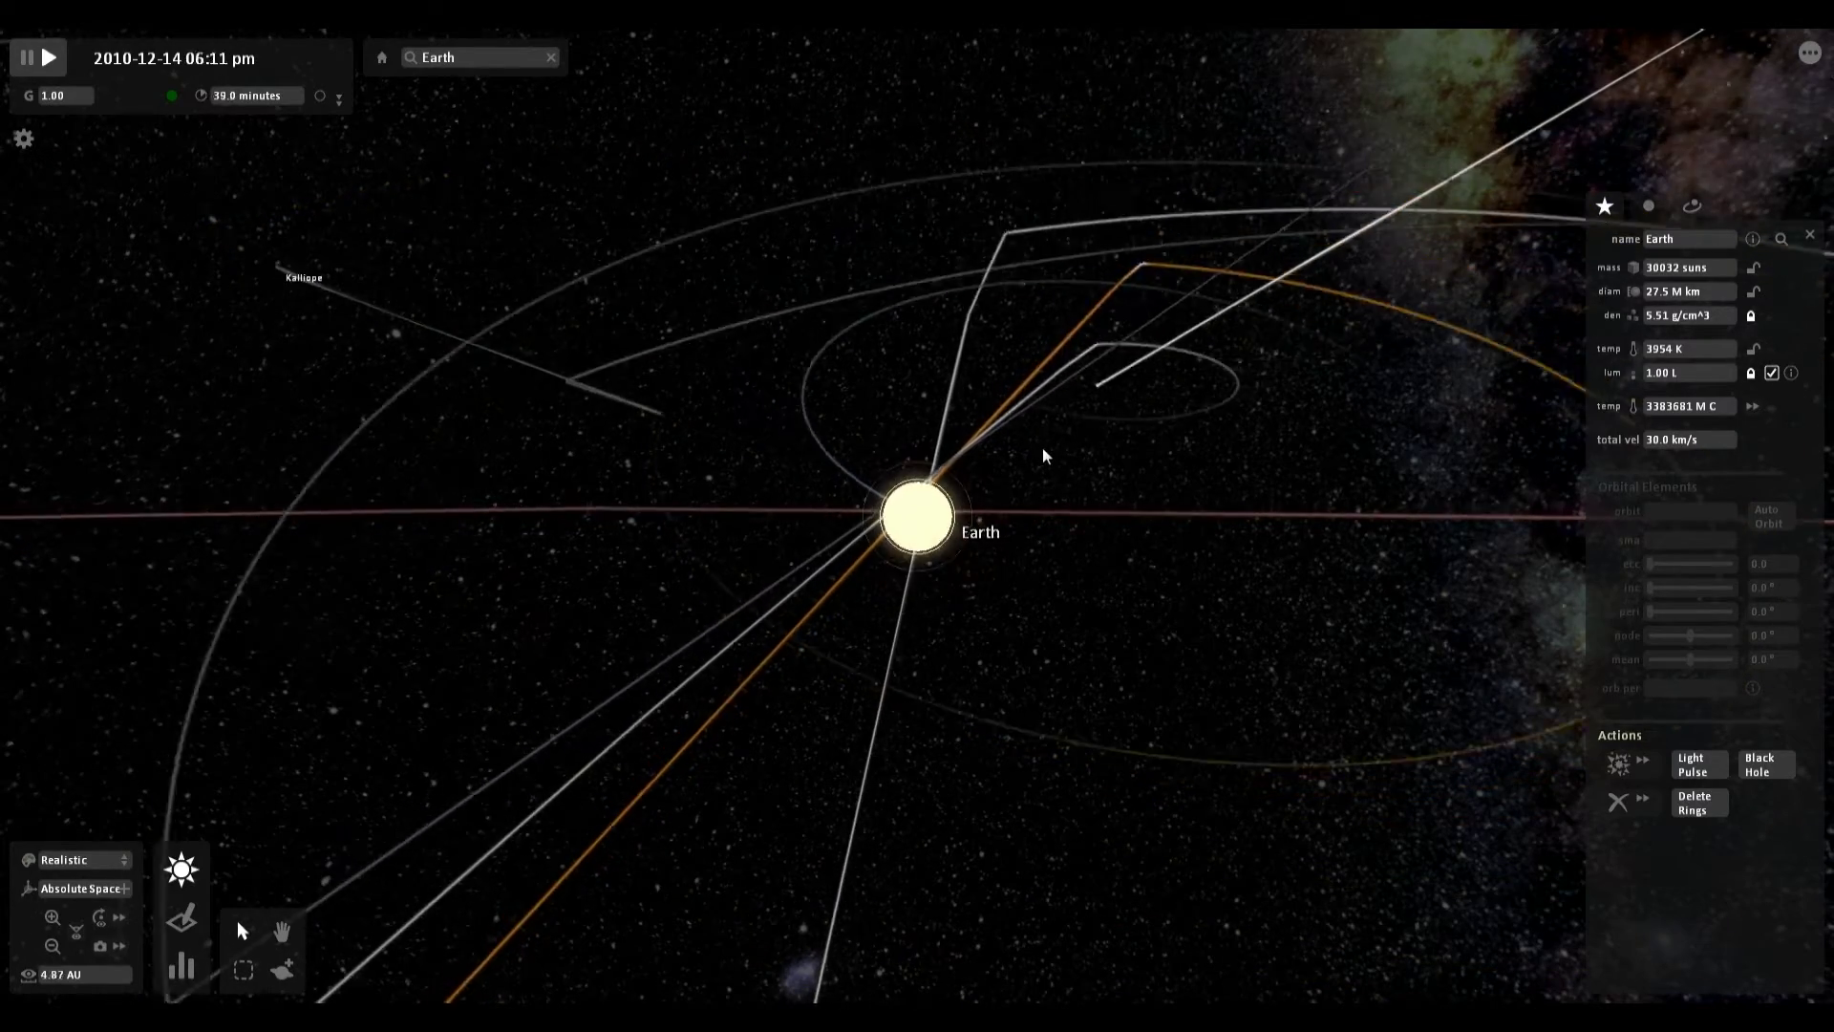
Examine the massive Earth close up and the paths of the bodies falling toward it from farther away.
scroll(993, 541, "up", 5)
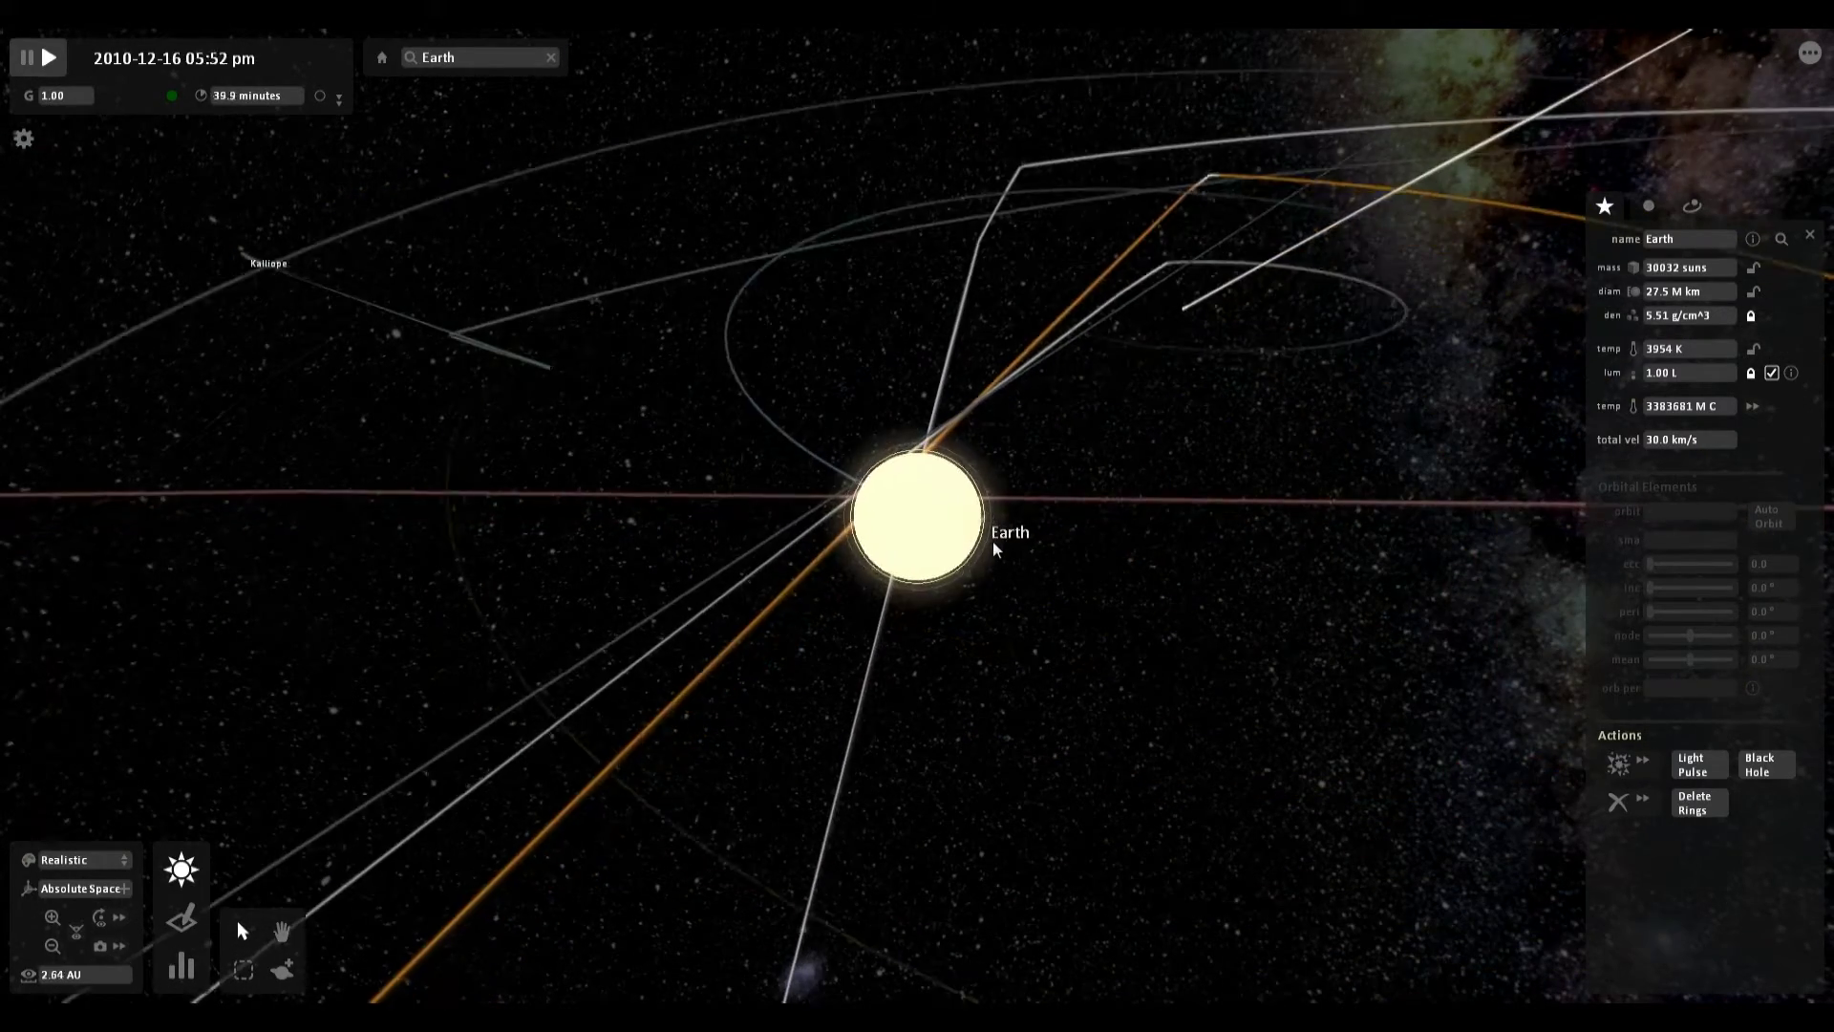
scroll(993, 541, "down", 8)
scroll(993, 540, "down", 9)
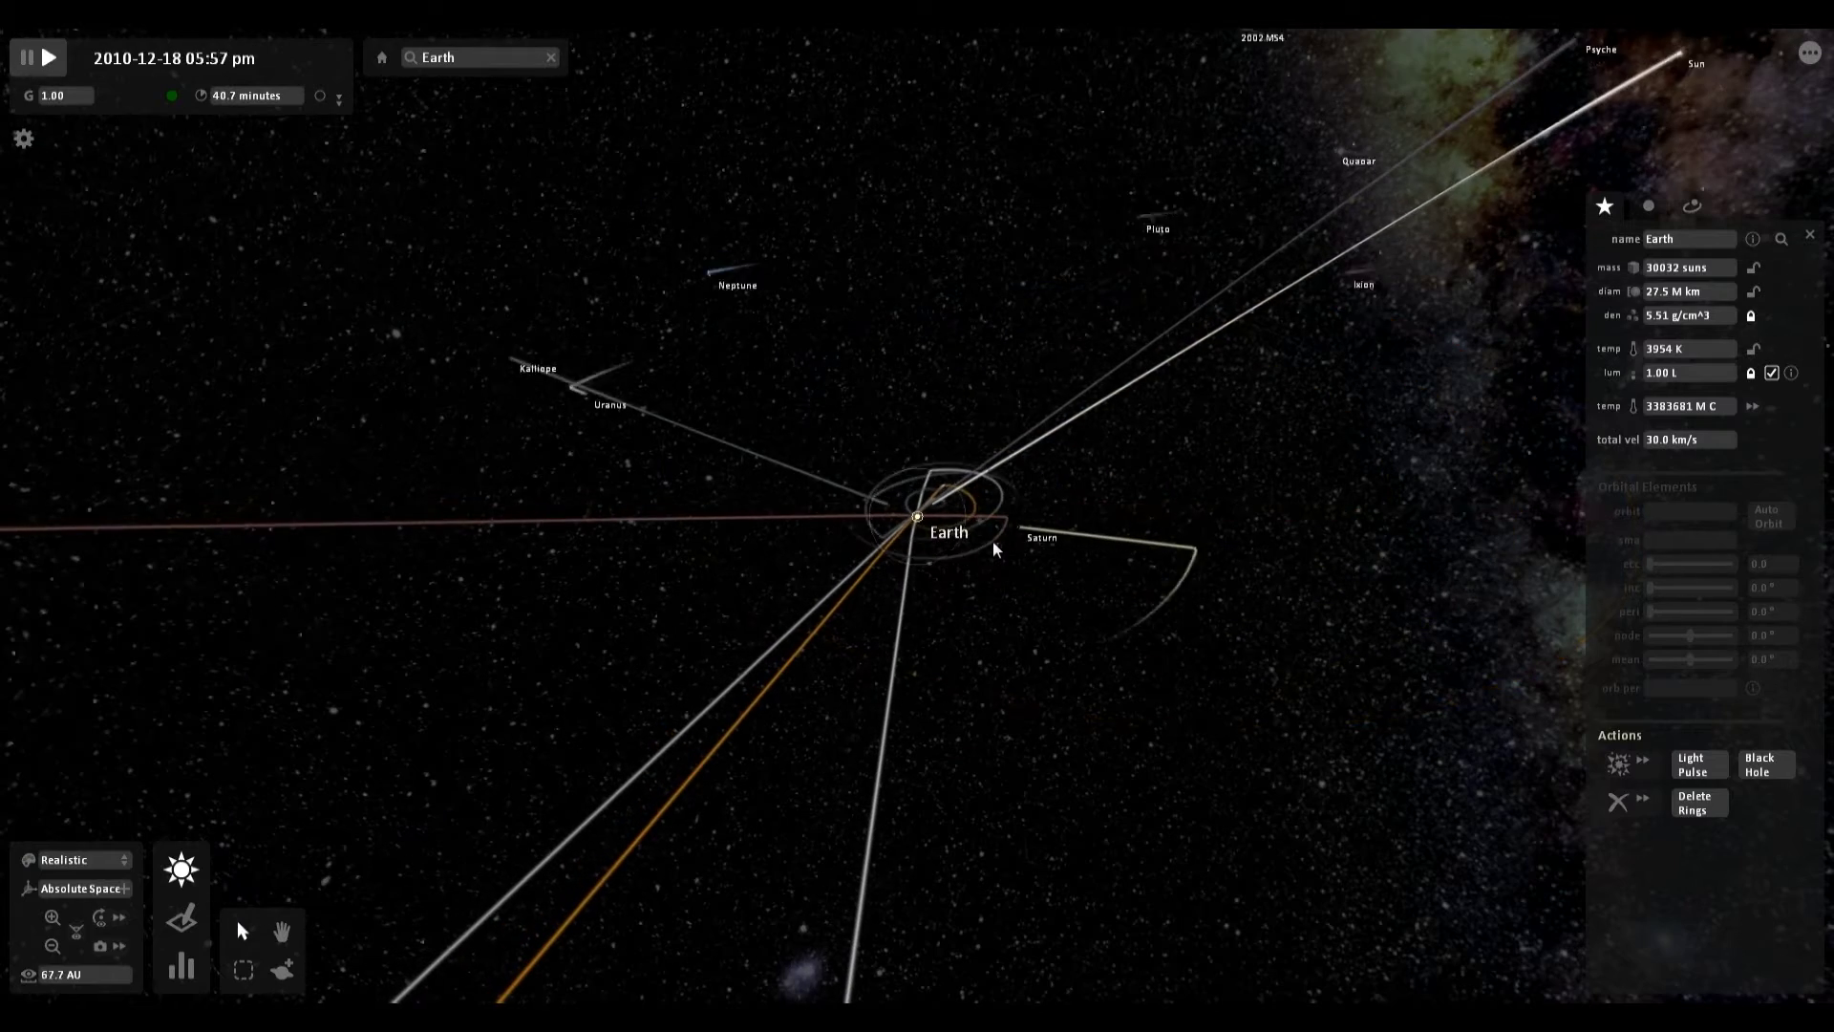
scroll(833, 498, "up", 12)
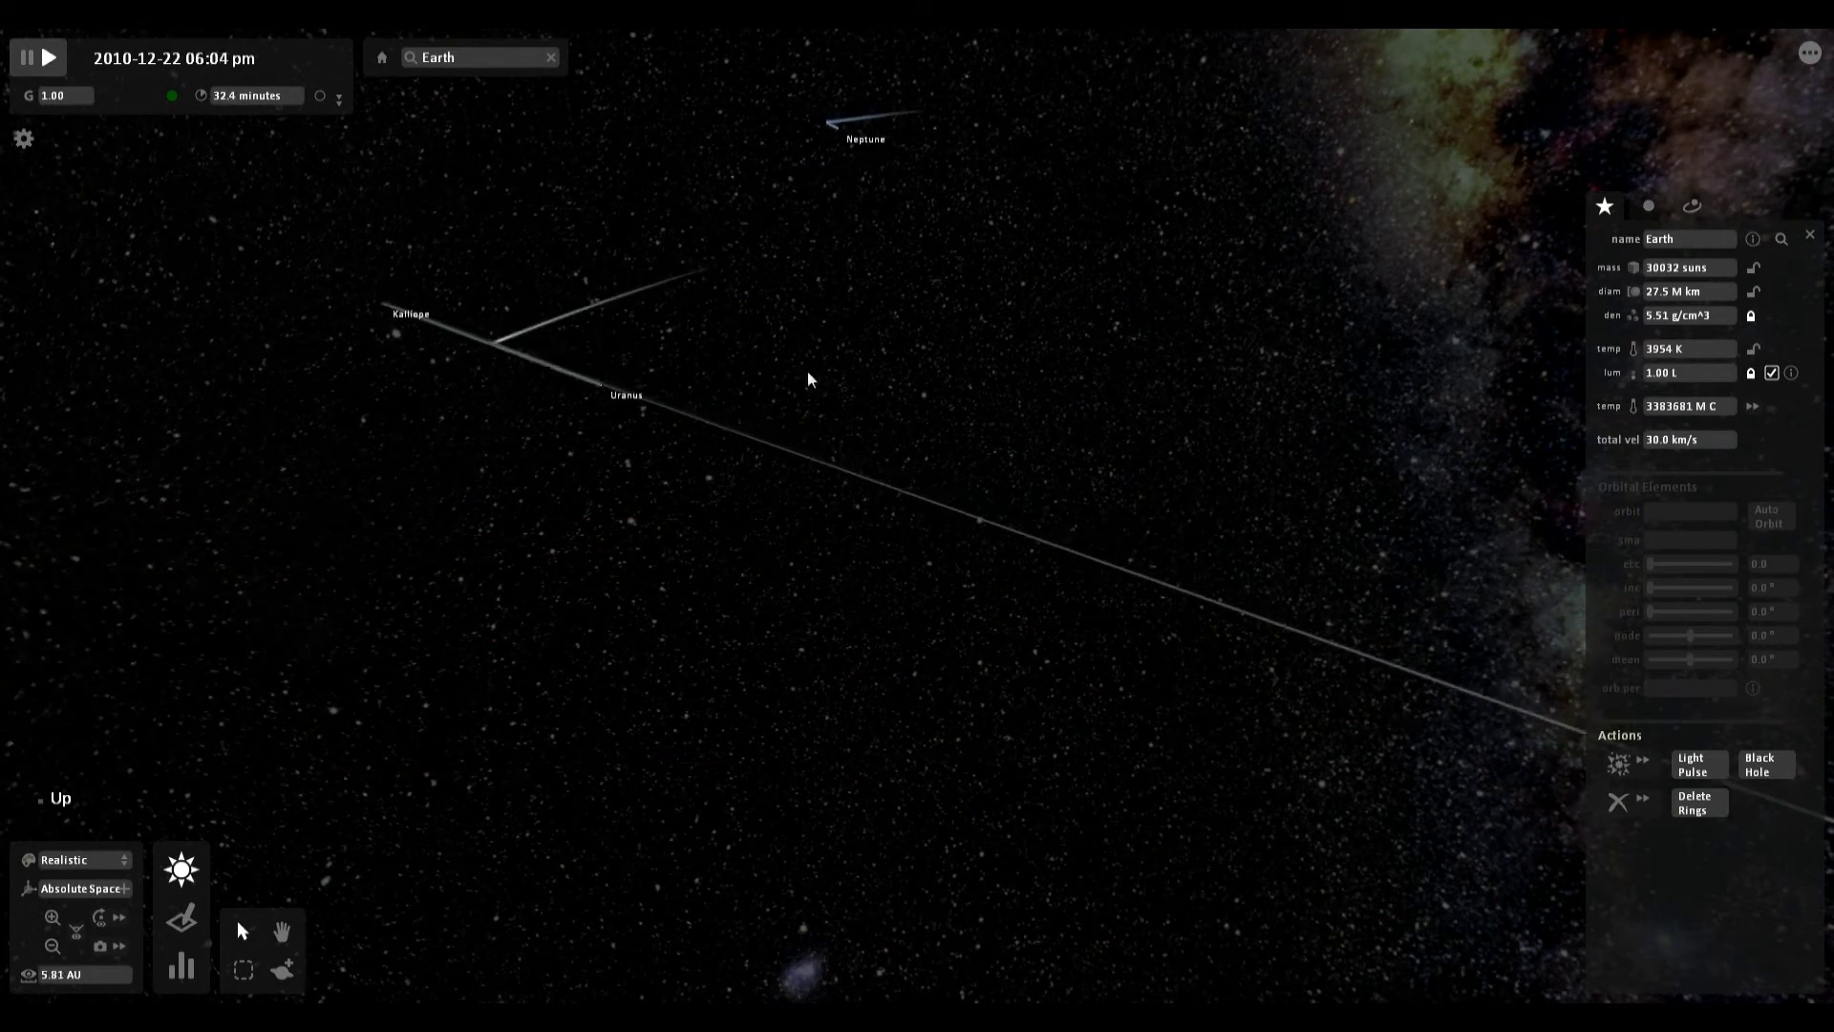
Select Uranus and follow its path as it falls toward Earth.
left_click(632, 403)
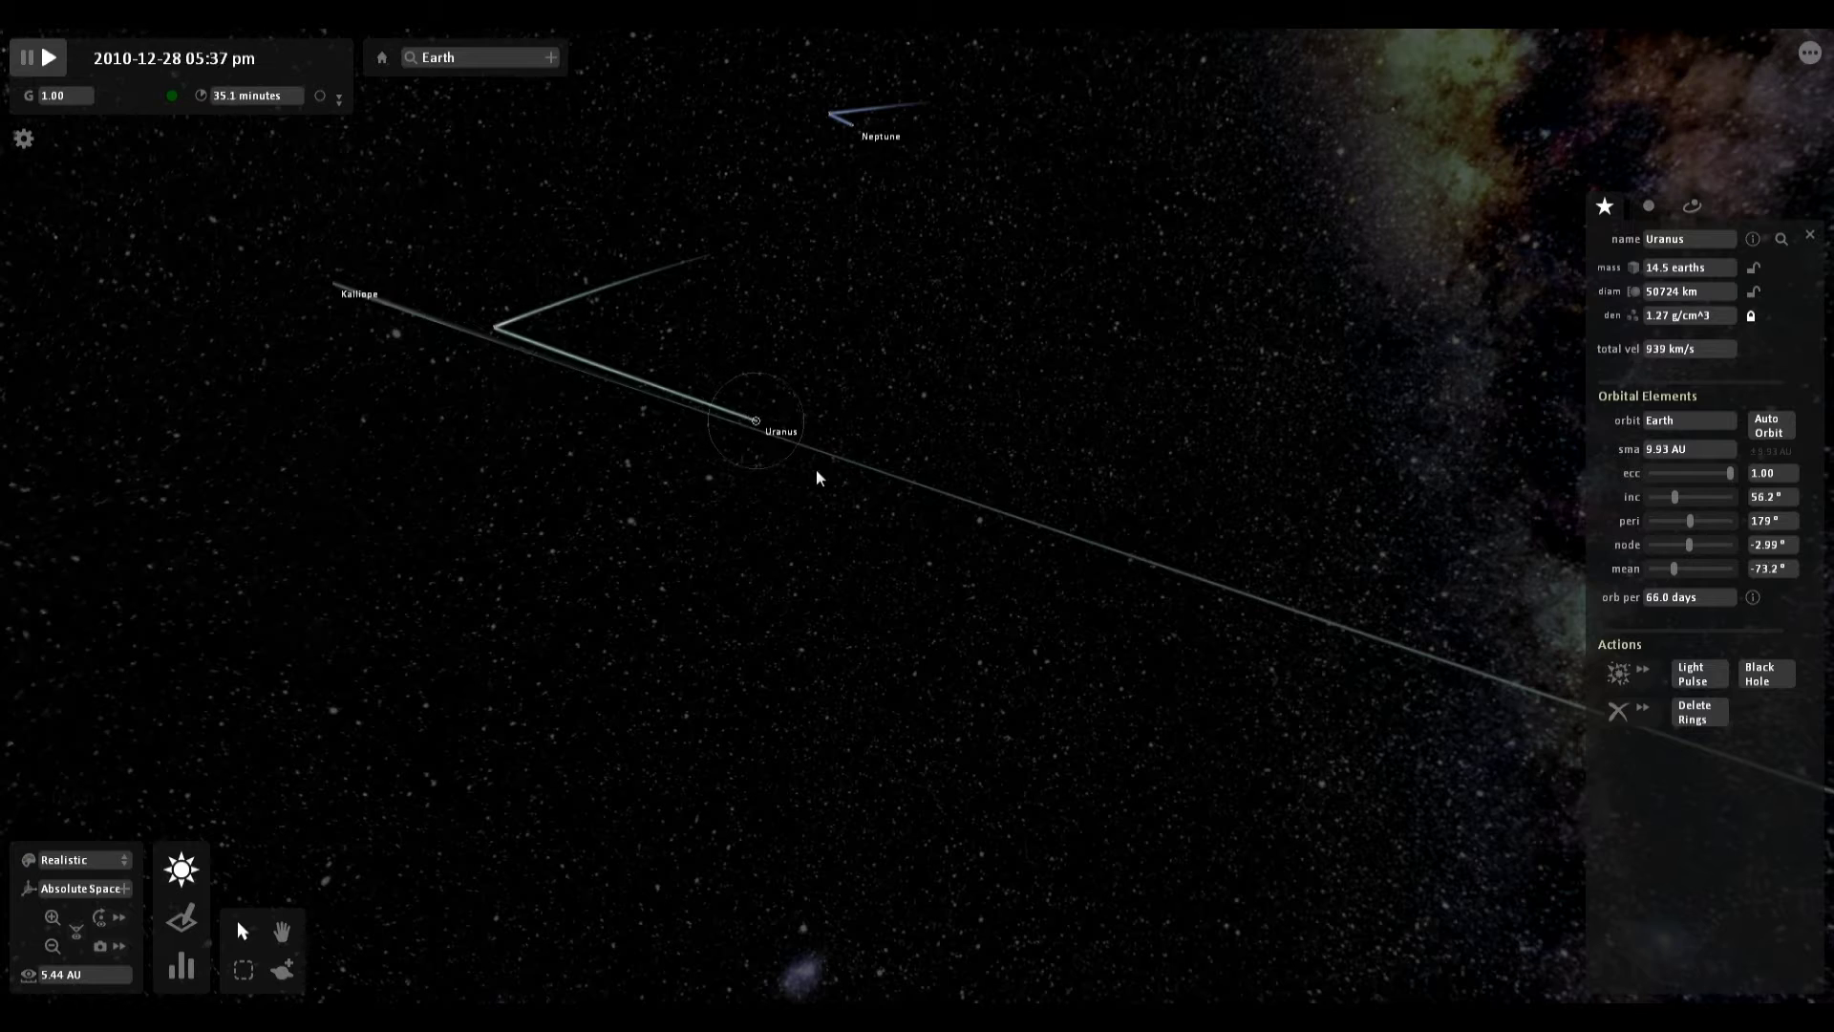
key("Right")
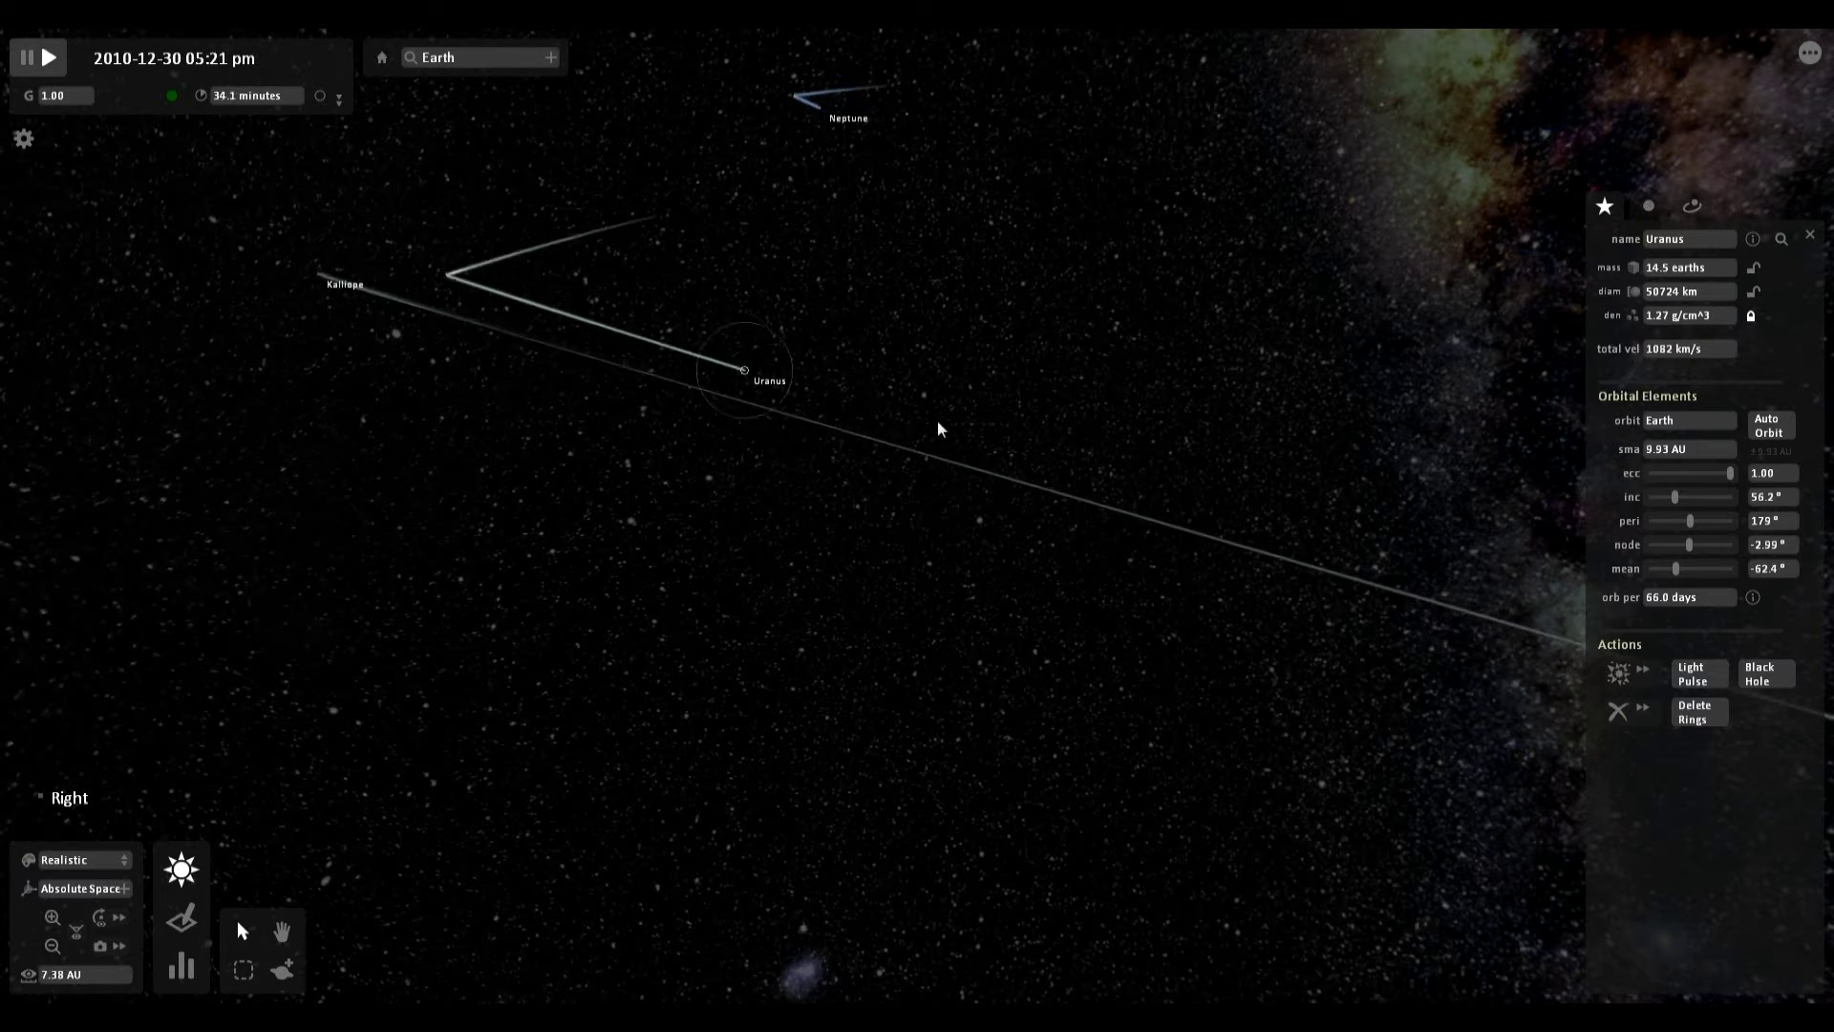
scroll(908, 412, "down", 5)
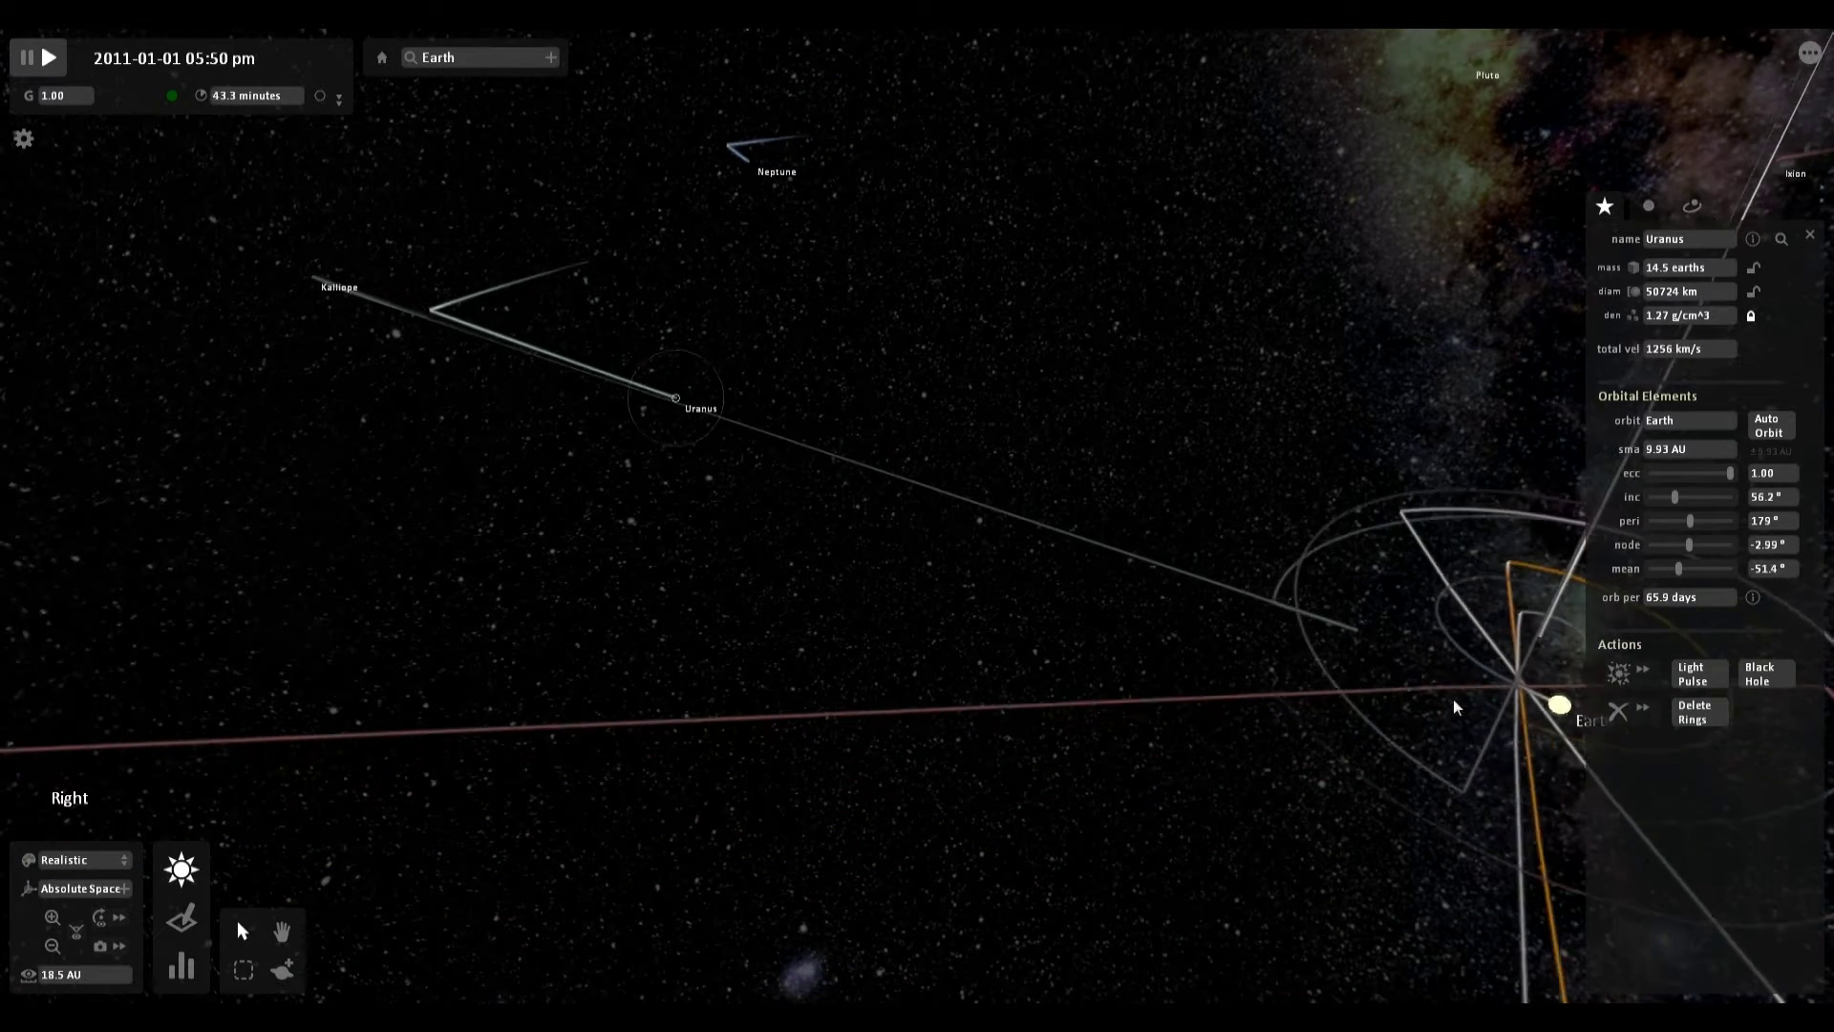
key("Down")
key("Right")
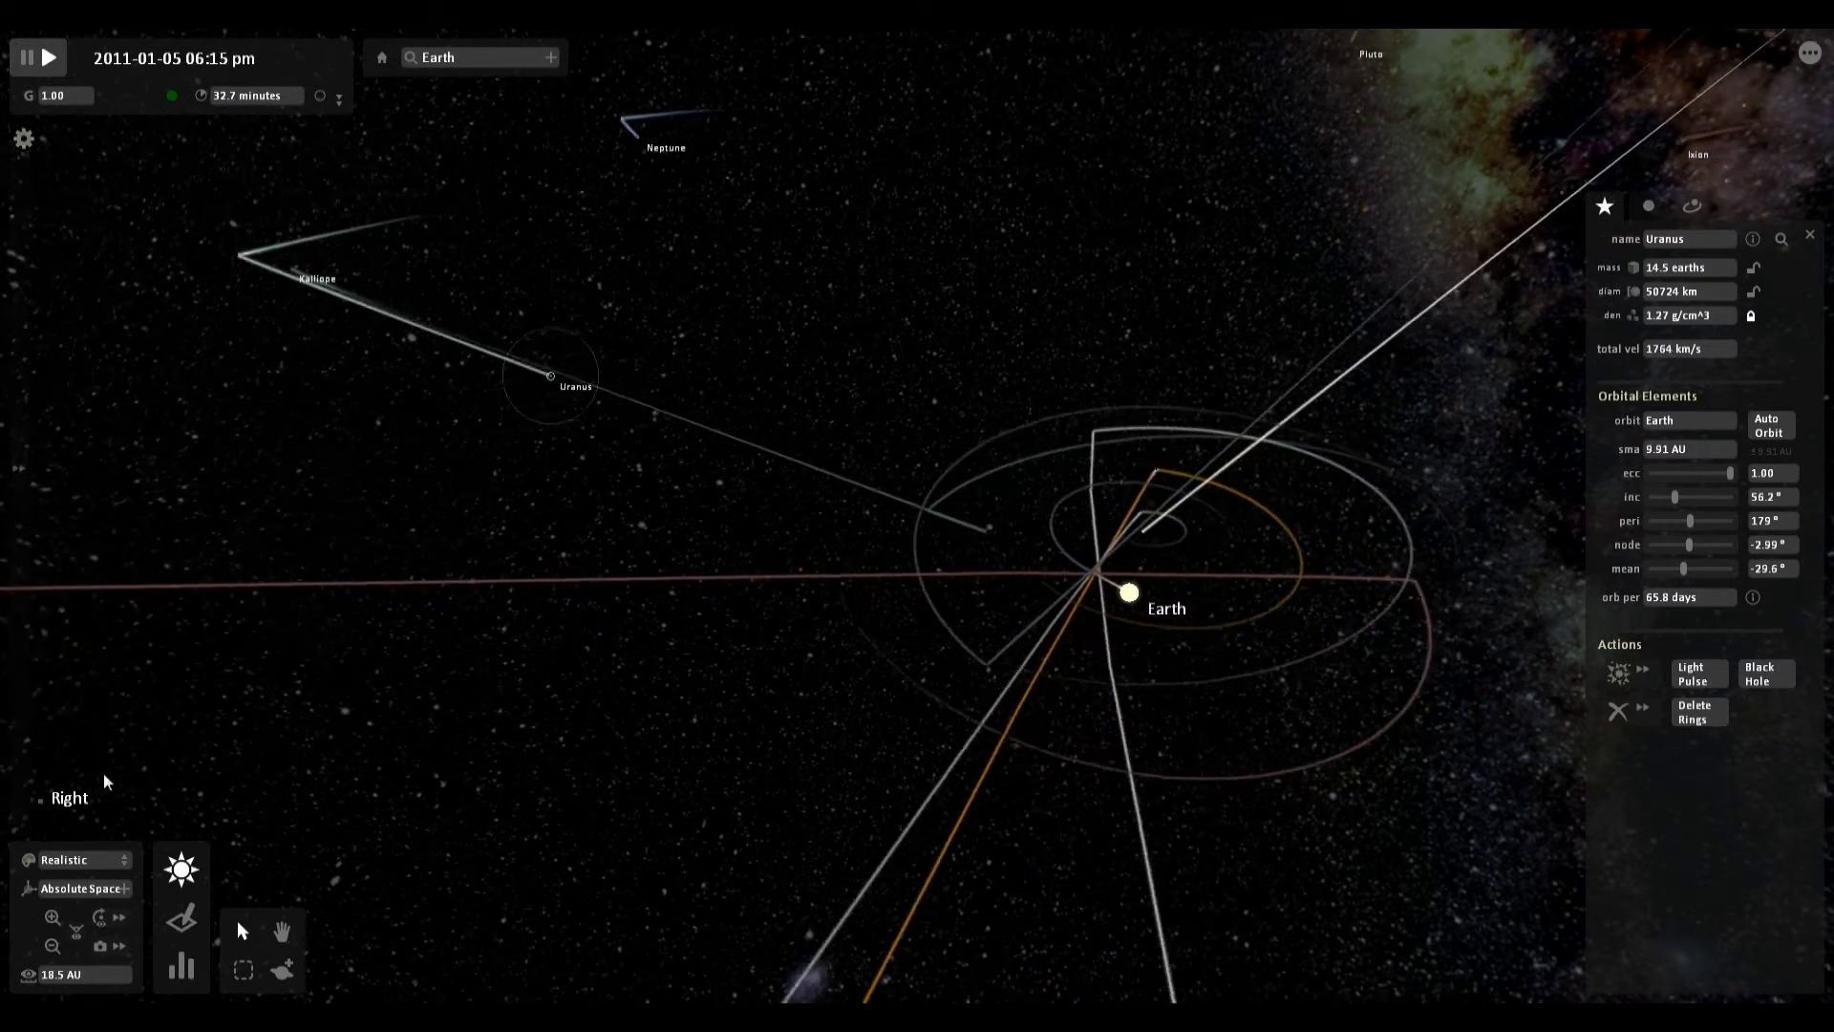
key("Up")
key("Down")
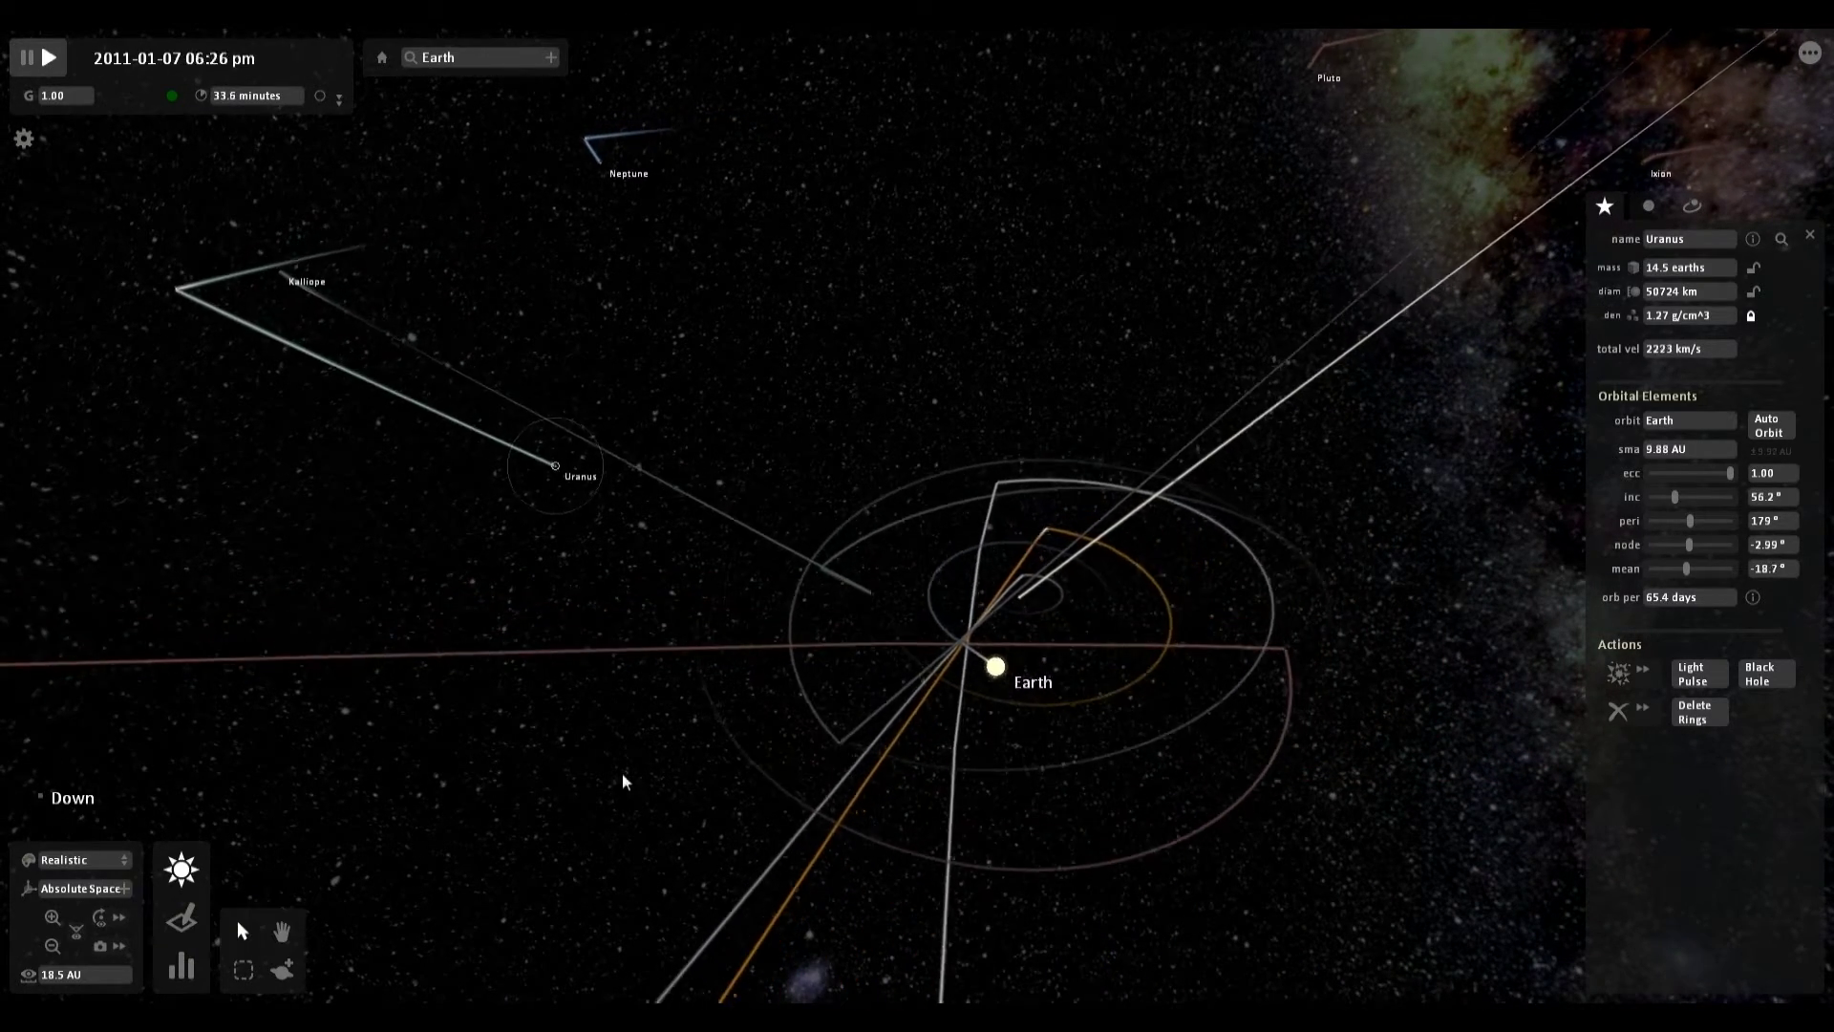
key("Up")
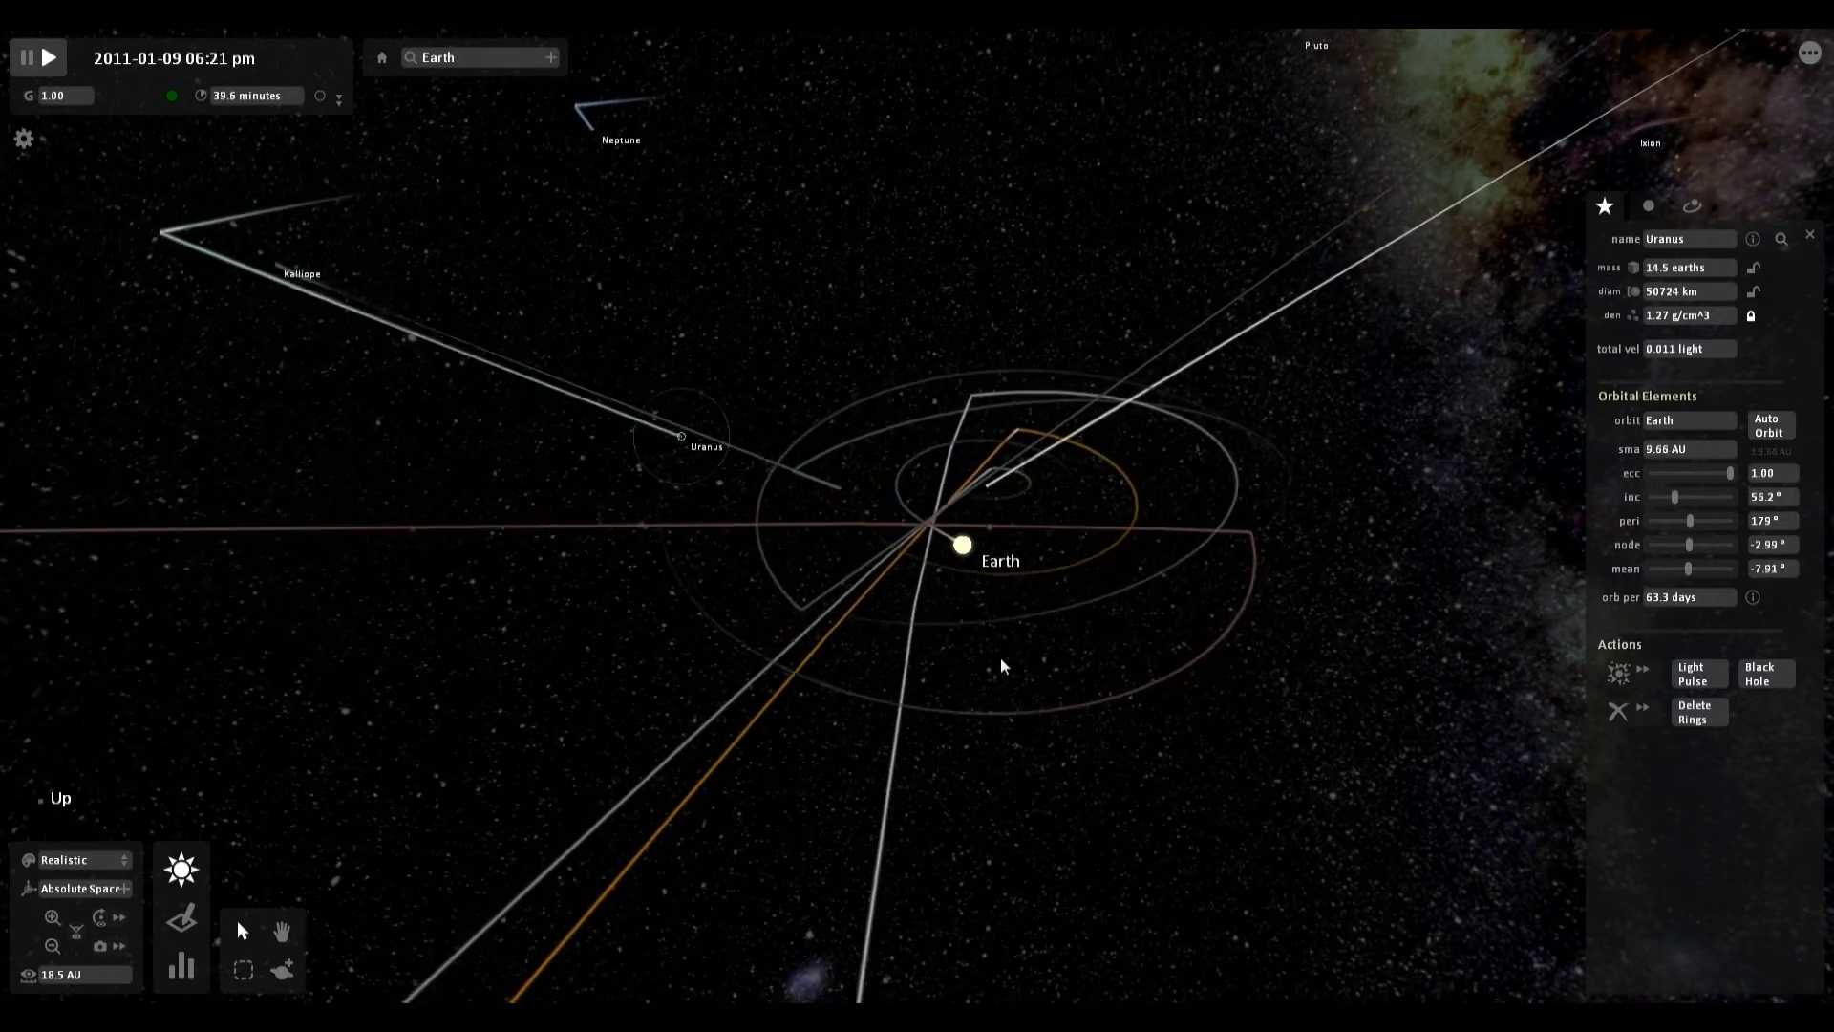
Examine Earth and the disrupted planetary orbits around it, alternating between close and distant views.
key("Right")
scroll(1001, 659, "up", 6)
key("Down")
scroll(1017, 661, "down", 5)
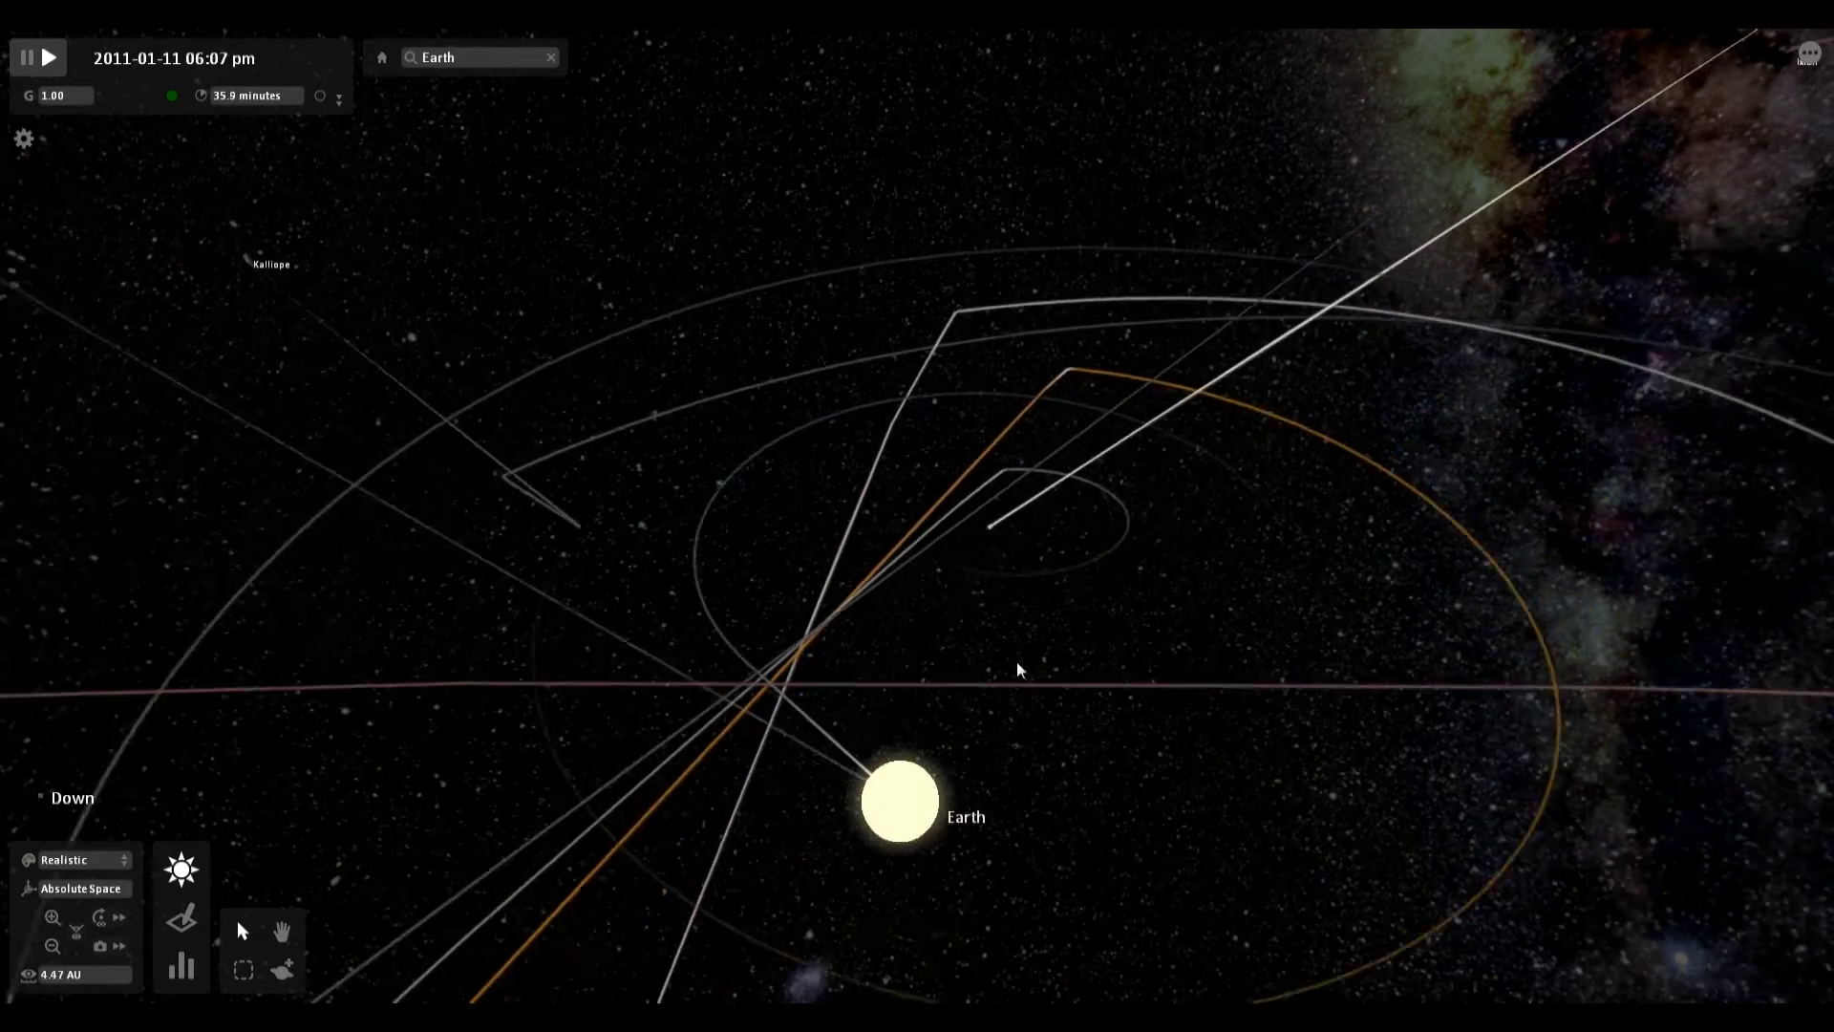
key("Left")
key("Up")
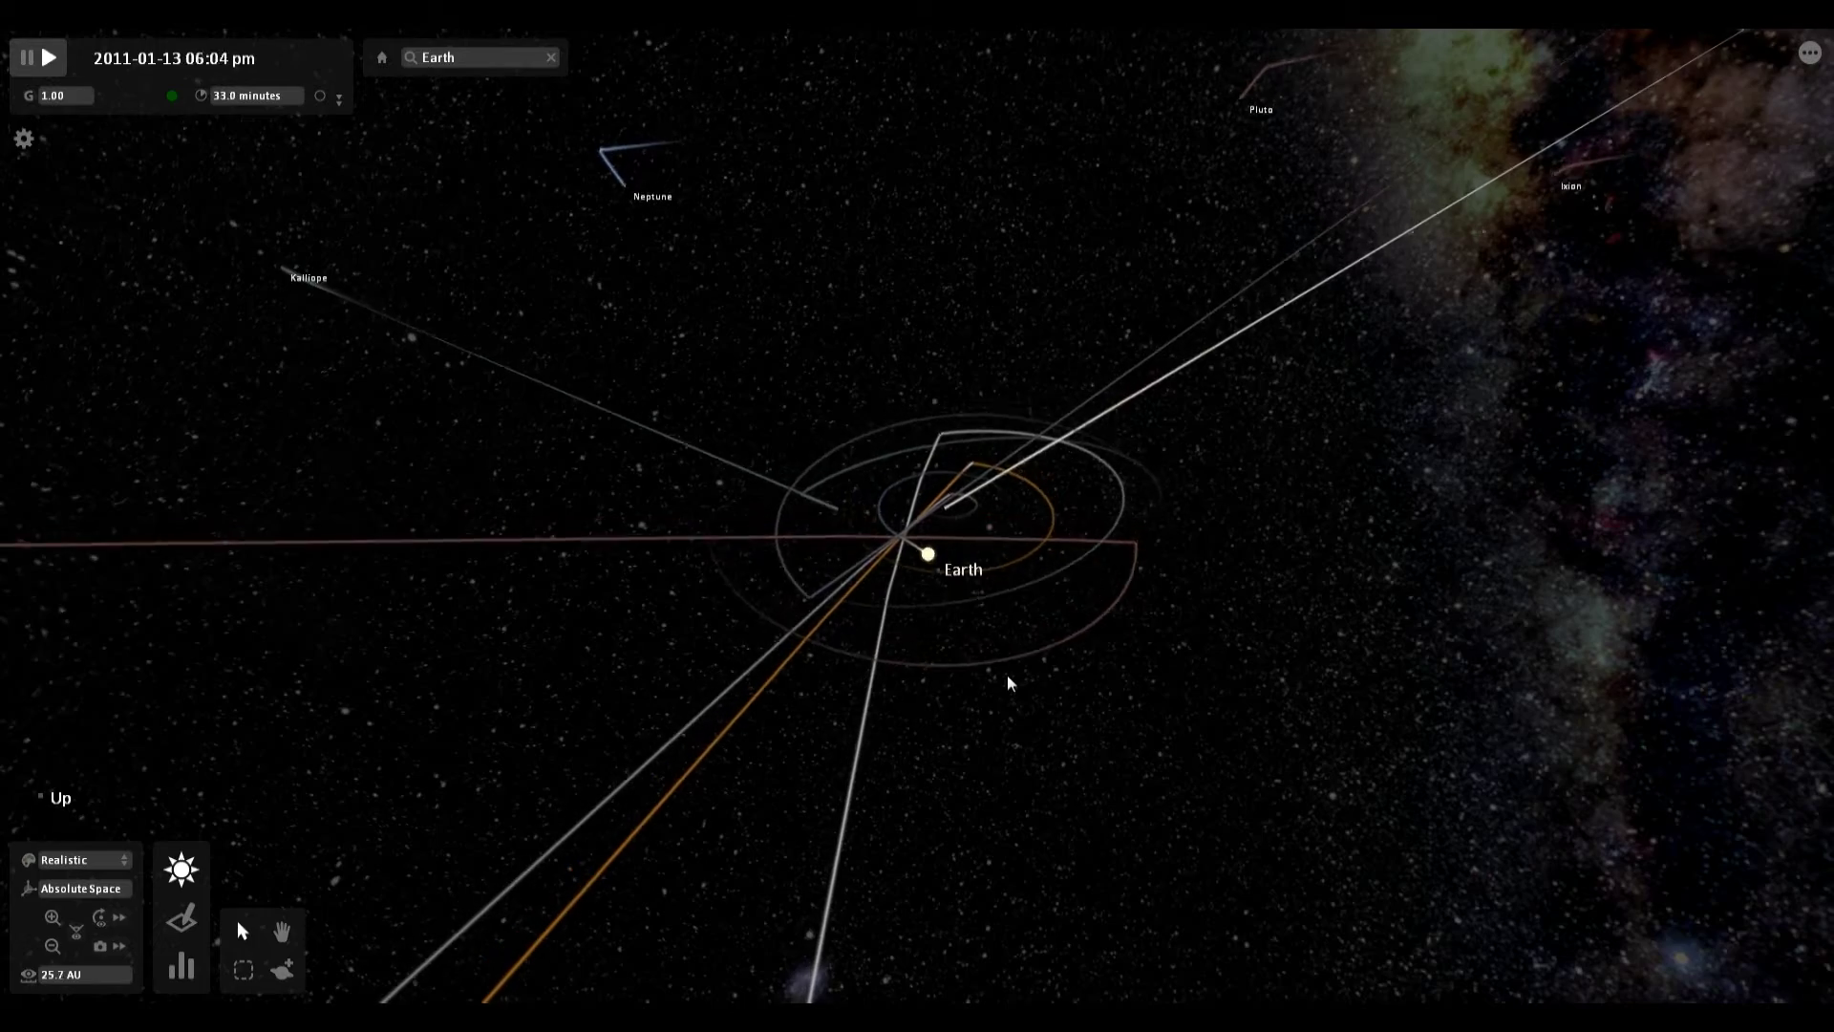
key("Down")
scroll(1009, 681, "up", 5)
scroll(1011, 682, "down", 5)
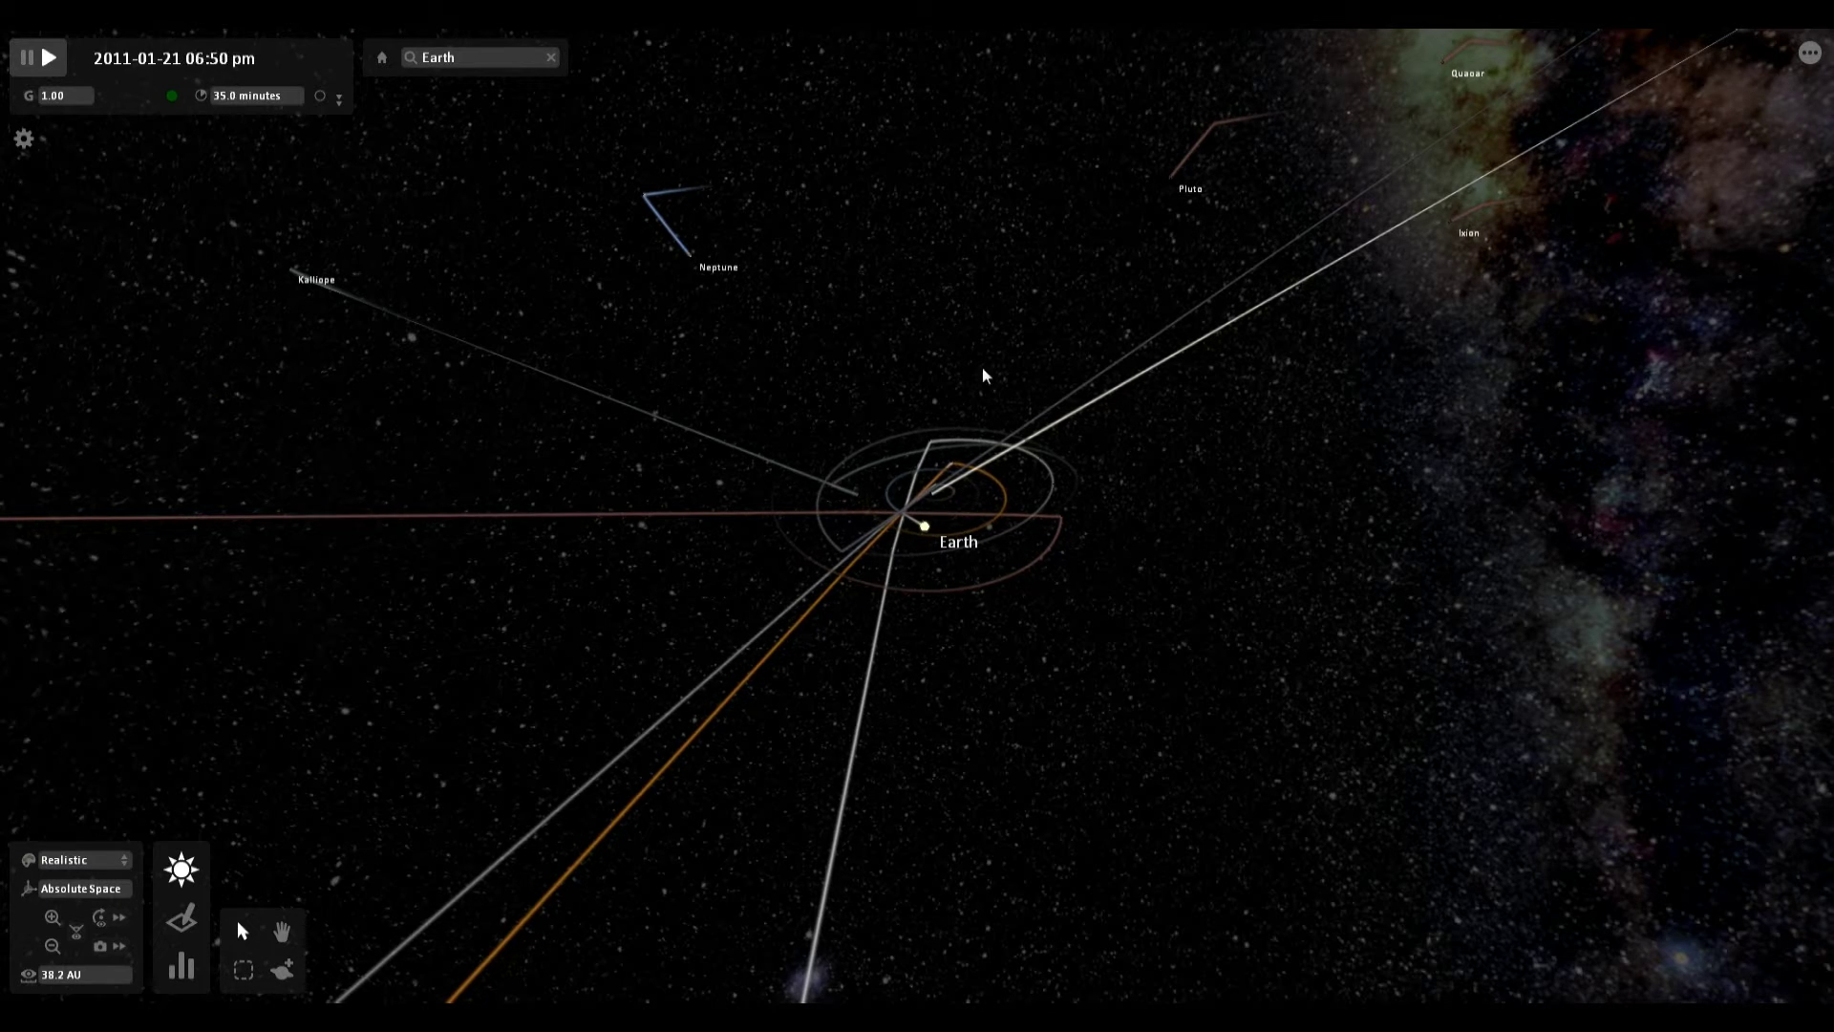
scroll(927, 570, "up", 5)
scroll(937, 595, "down", 2)
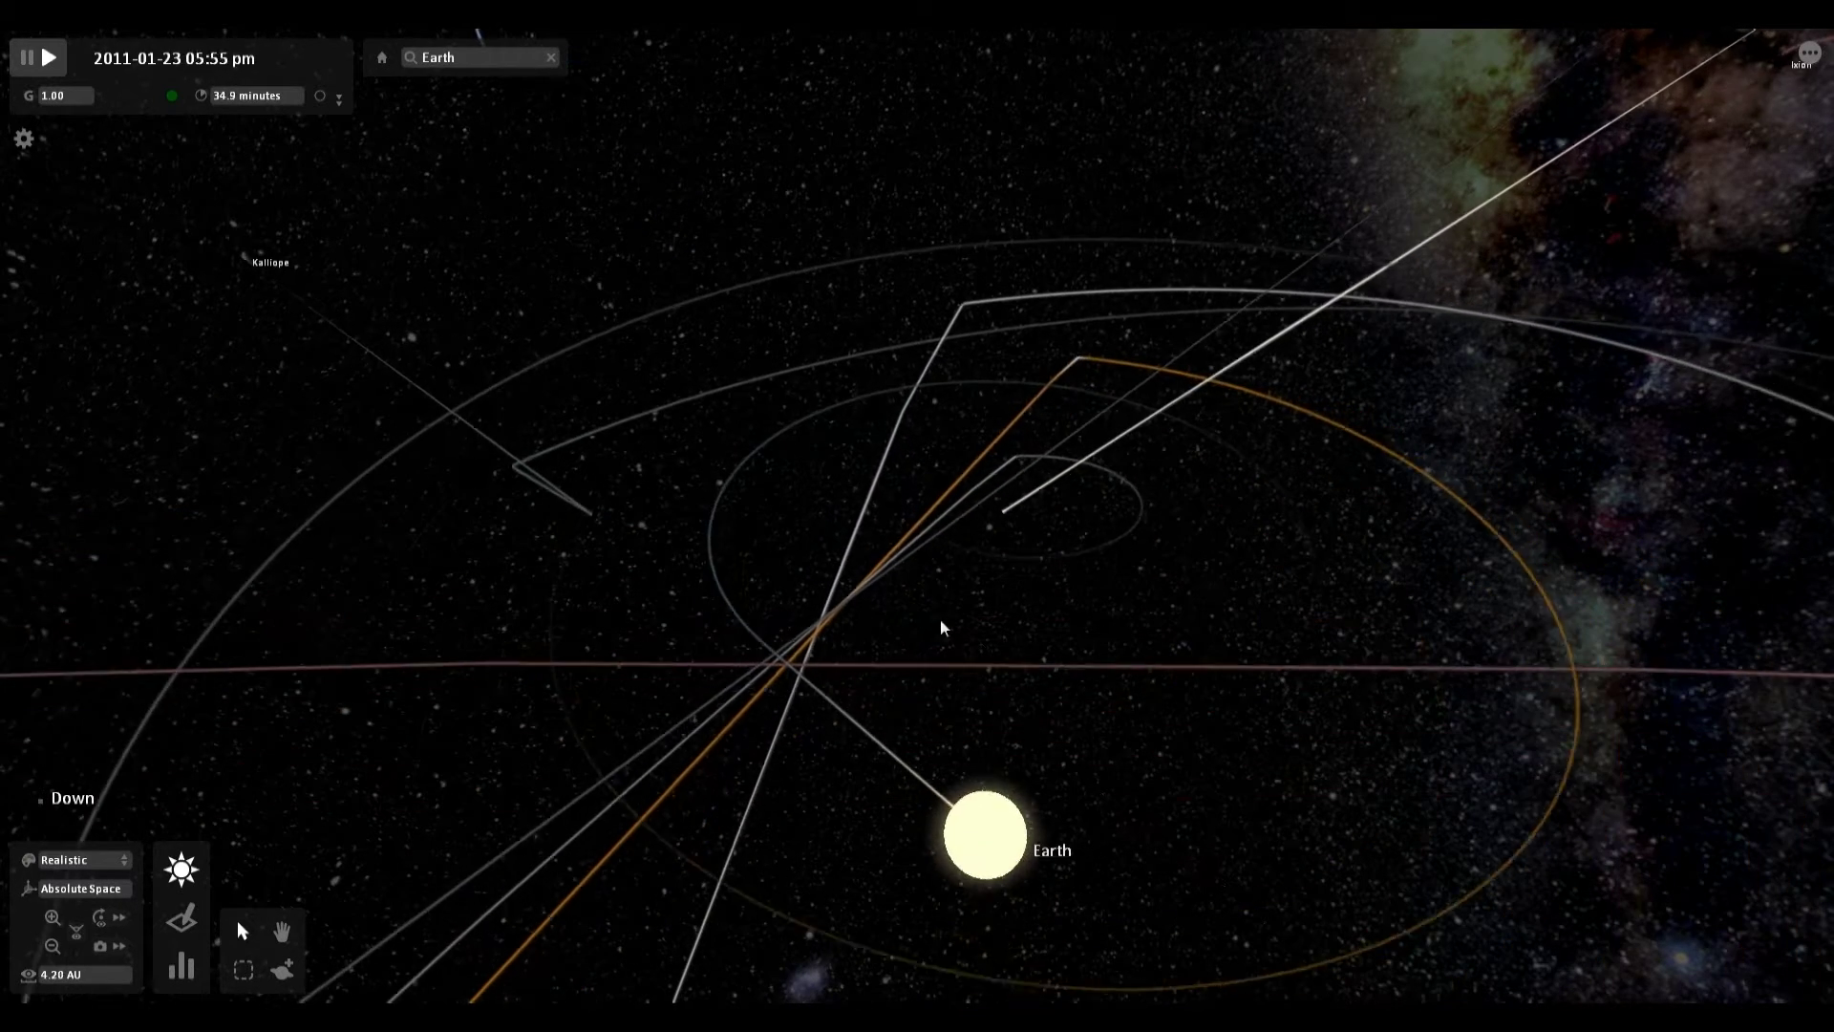
Select Earth and inspect its properties, particularly its surface temperature.
left_click(942, 785)
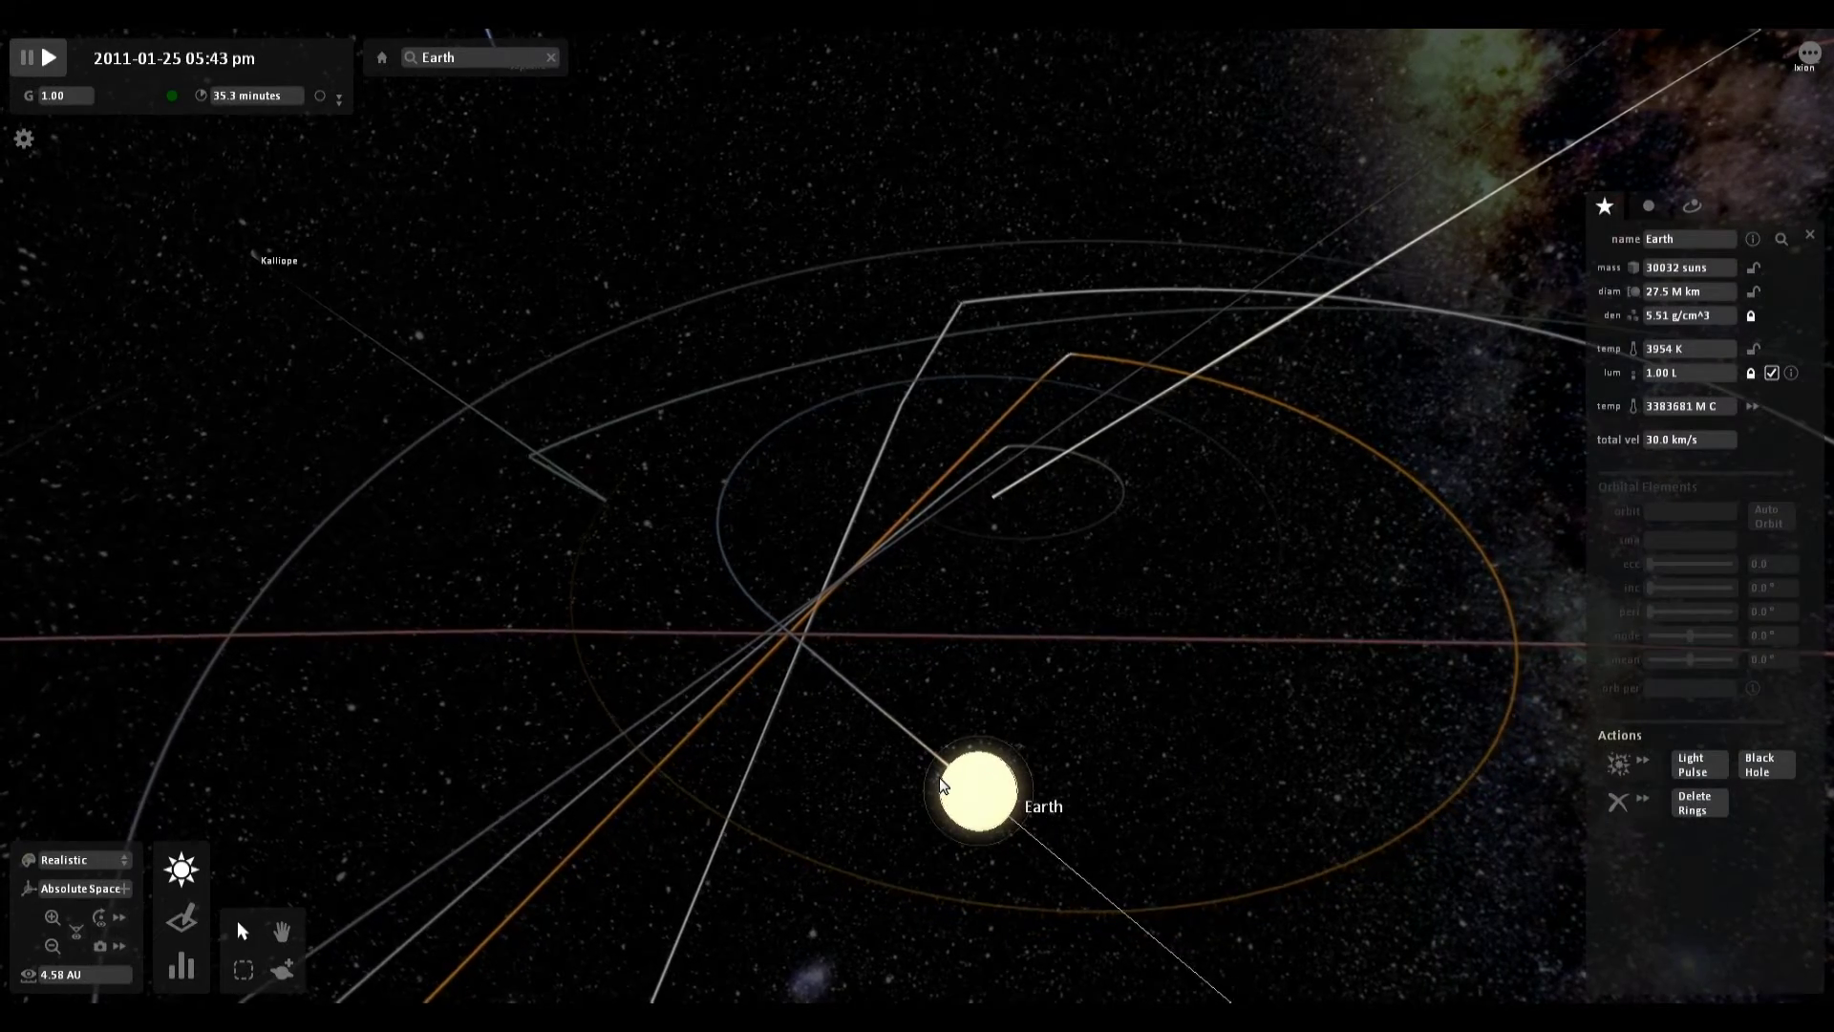
key("Down")
key("Right")
key("Down")
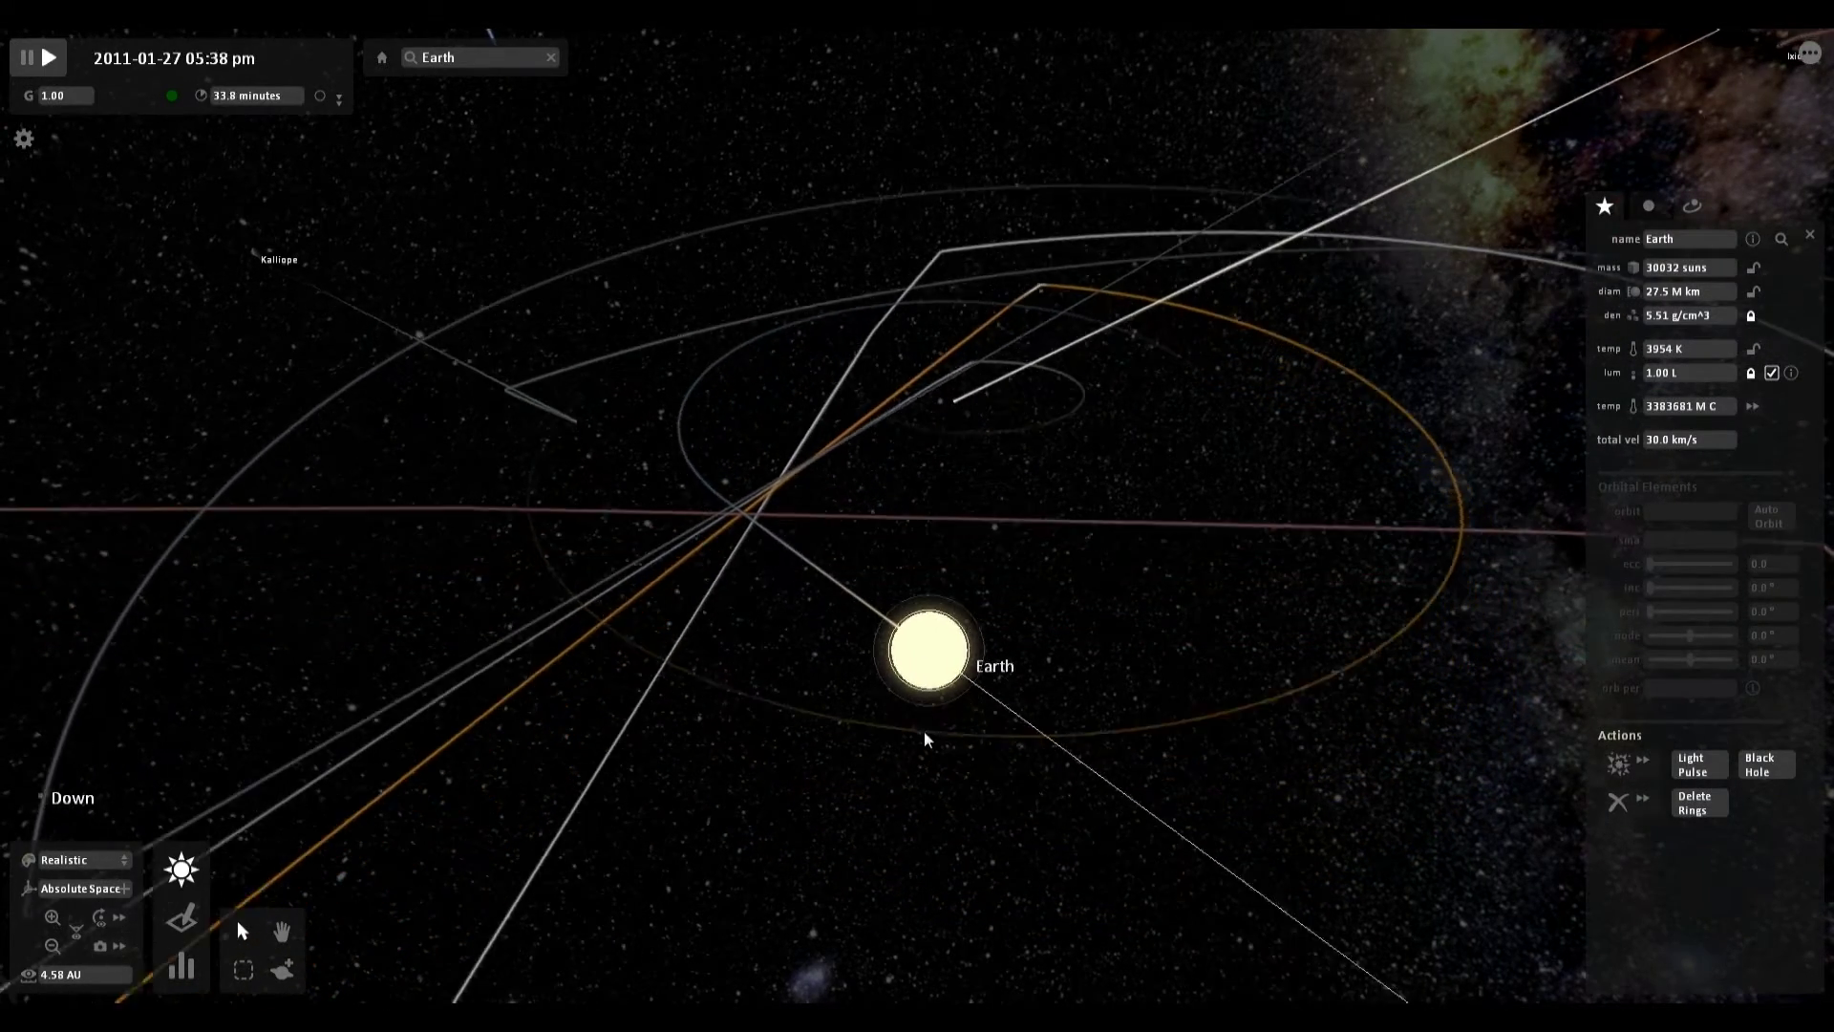
key("Left")
scroll(922, 728, "up", 2)
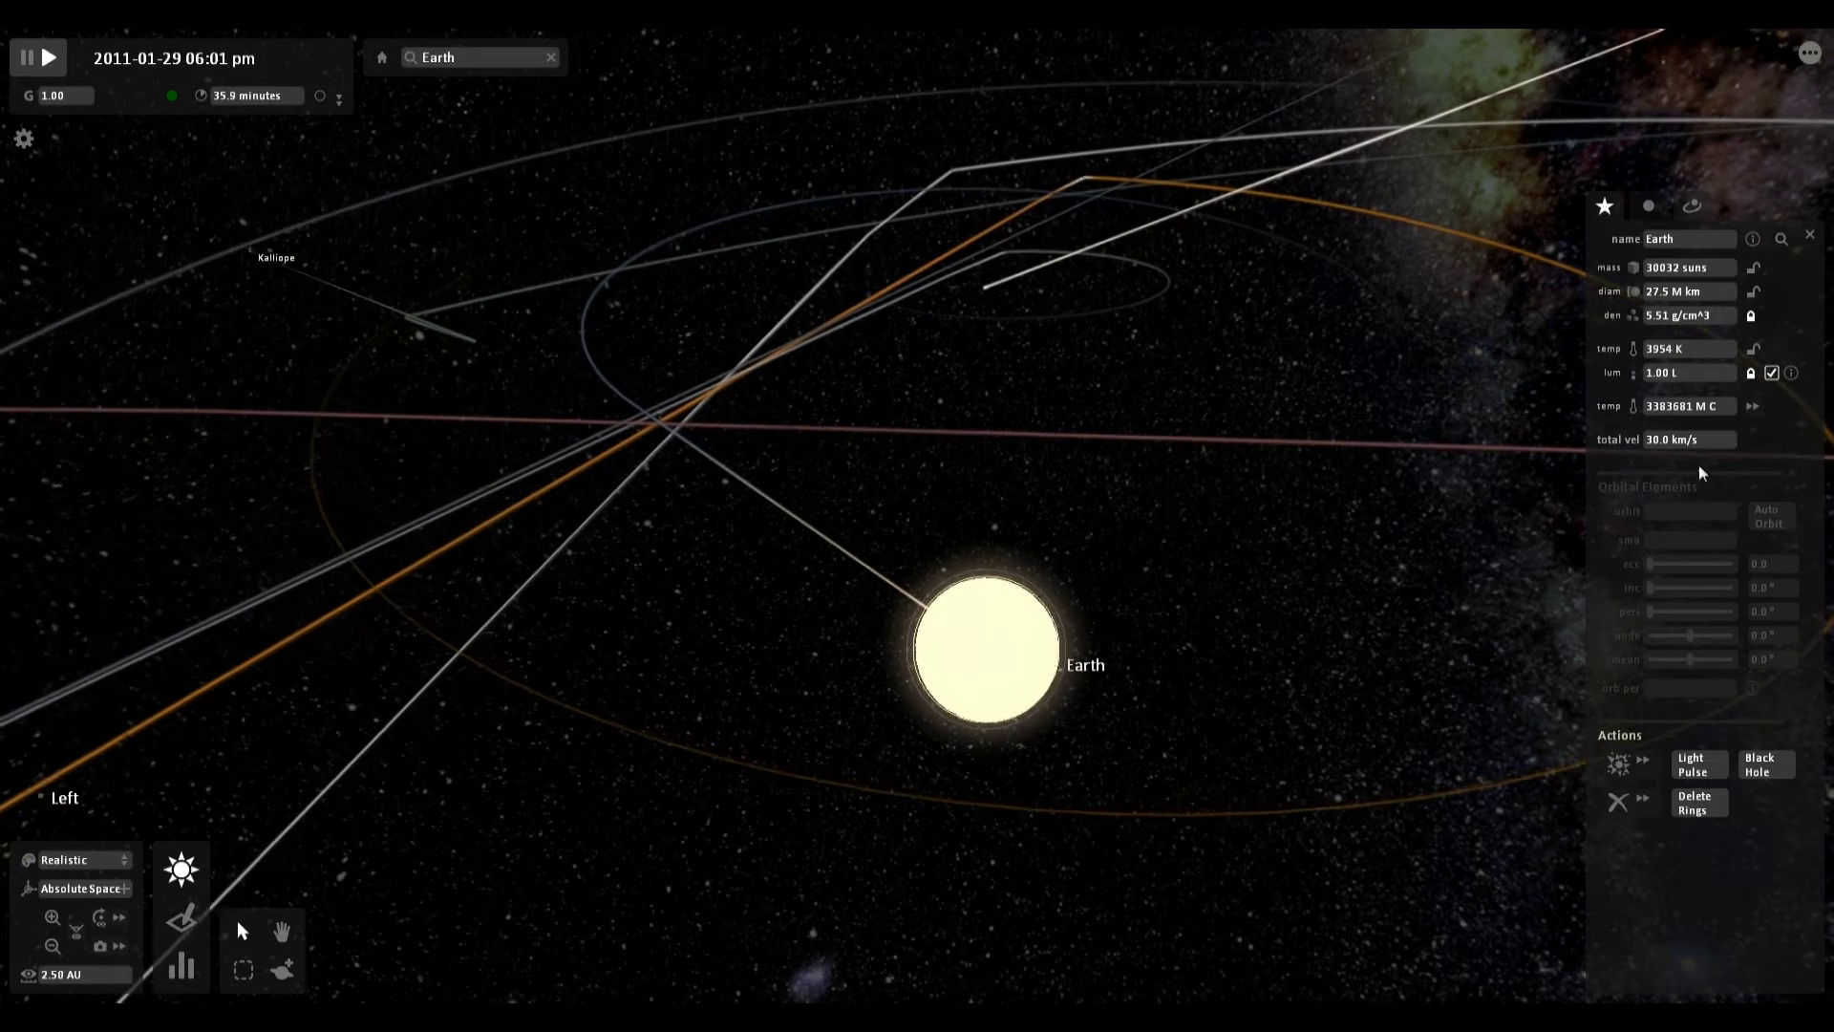
left_click(1693, 406)
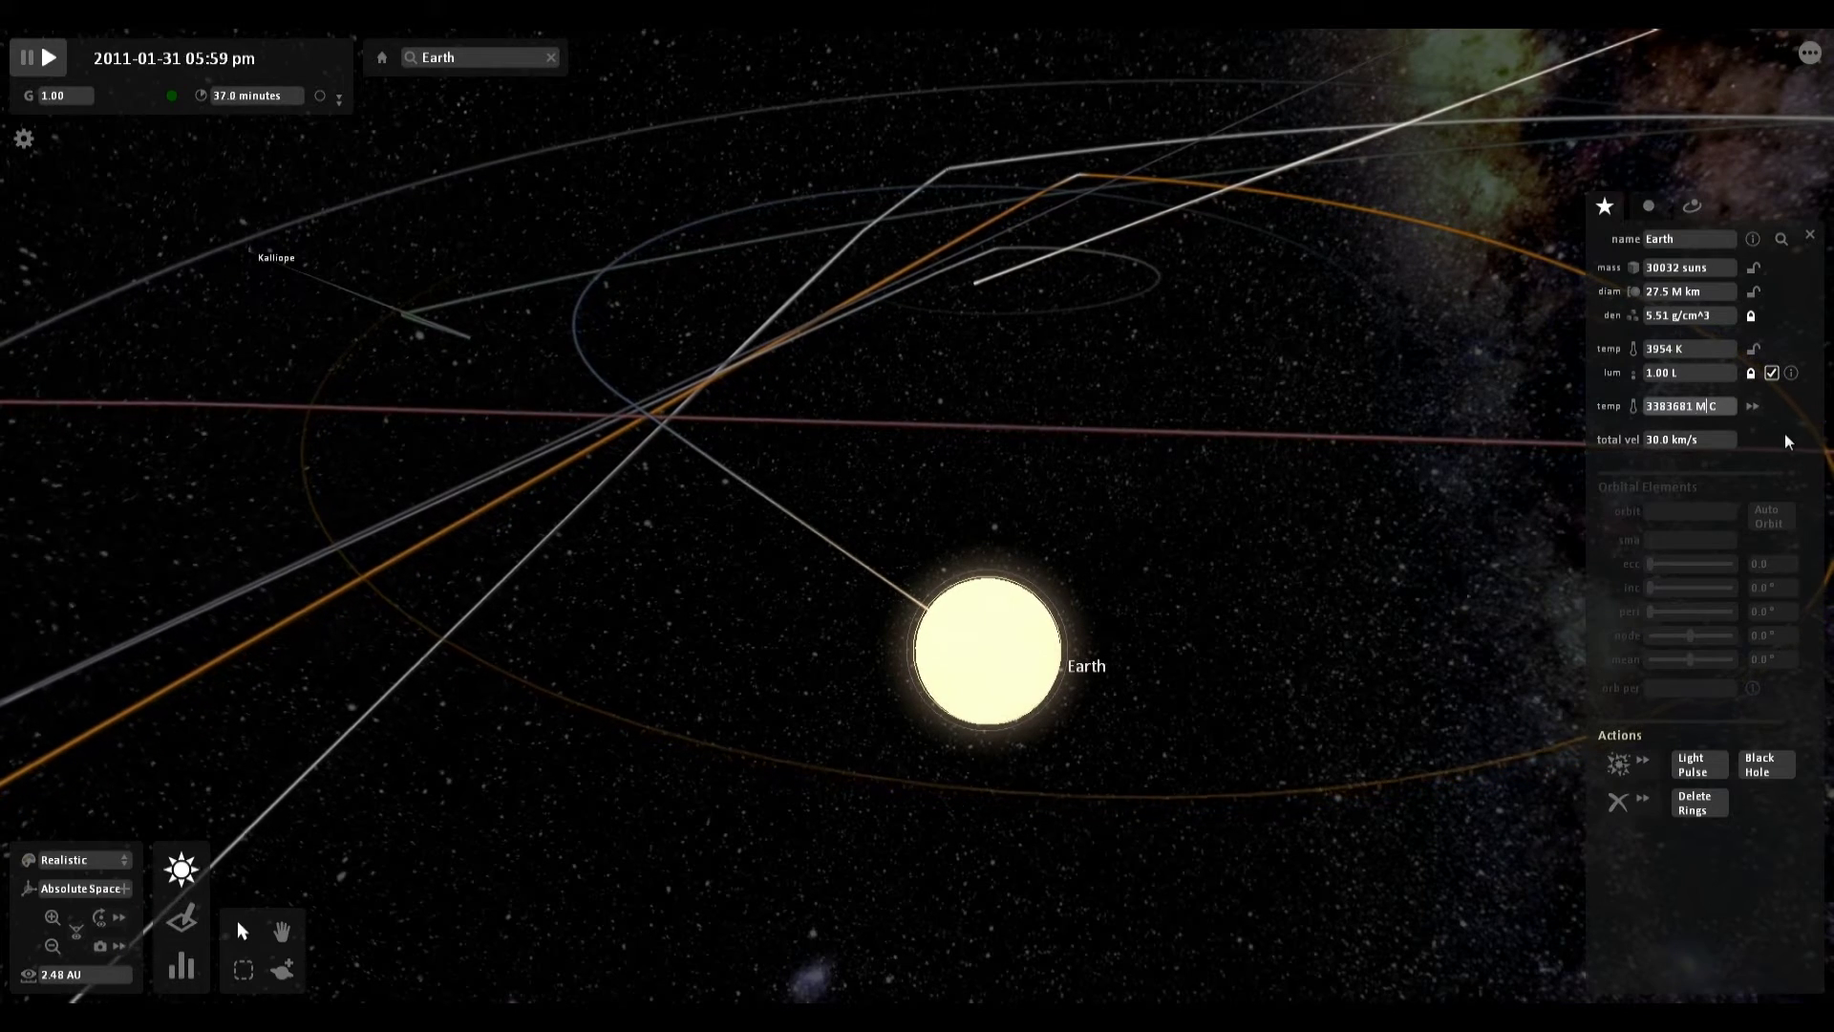
left_click(1727, 407)
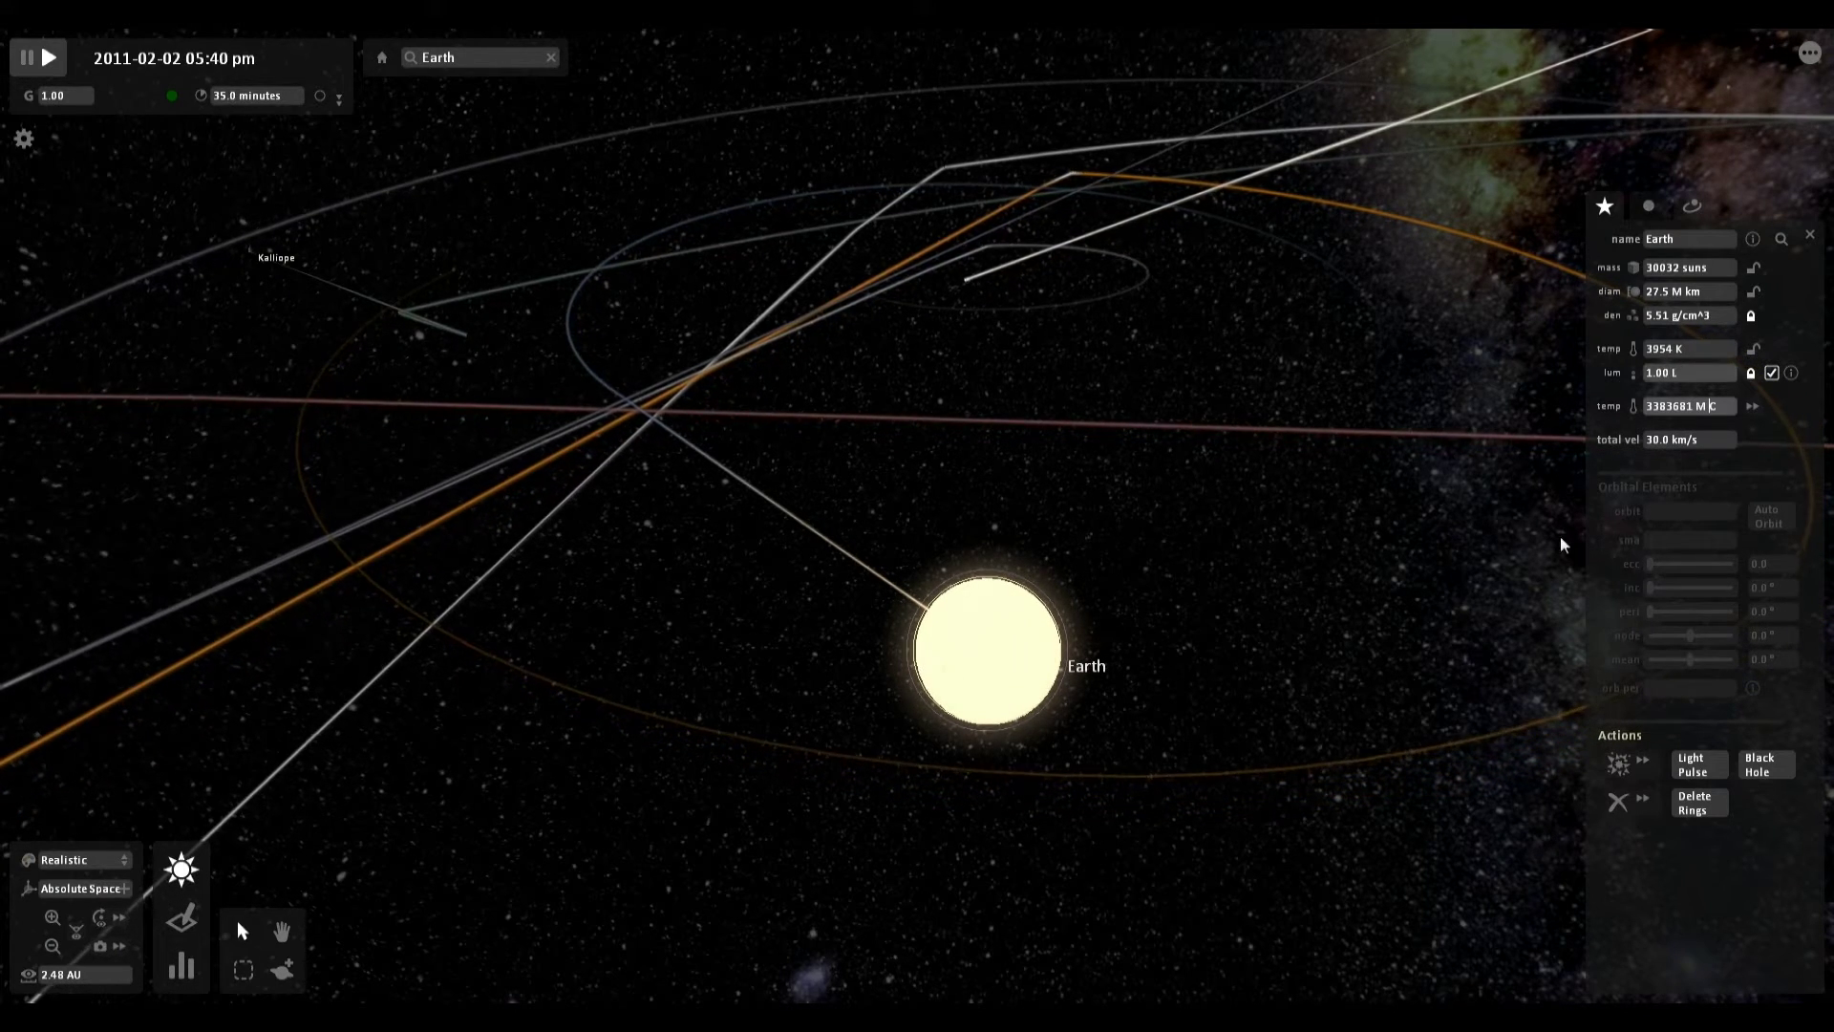
Select Neptune and follow its path past Earth and out among the trans-Neptunian objects.
scroll(1321, 588, "down", 10)
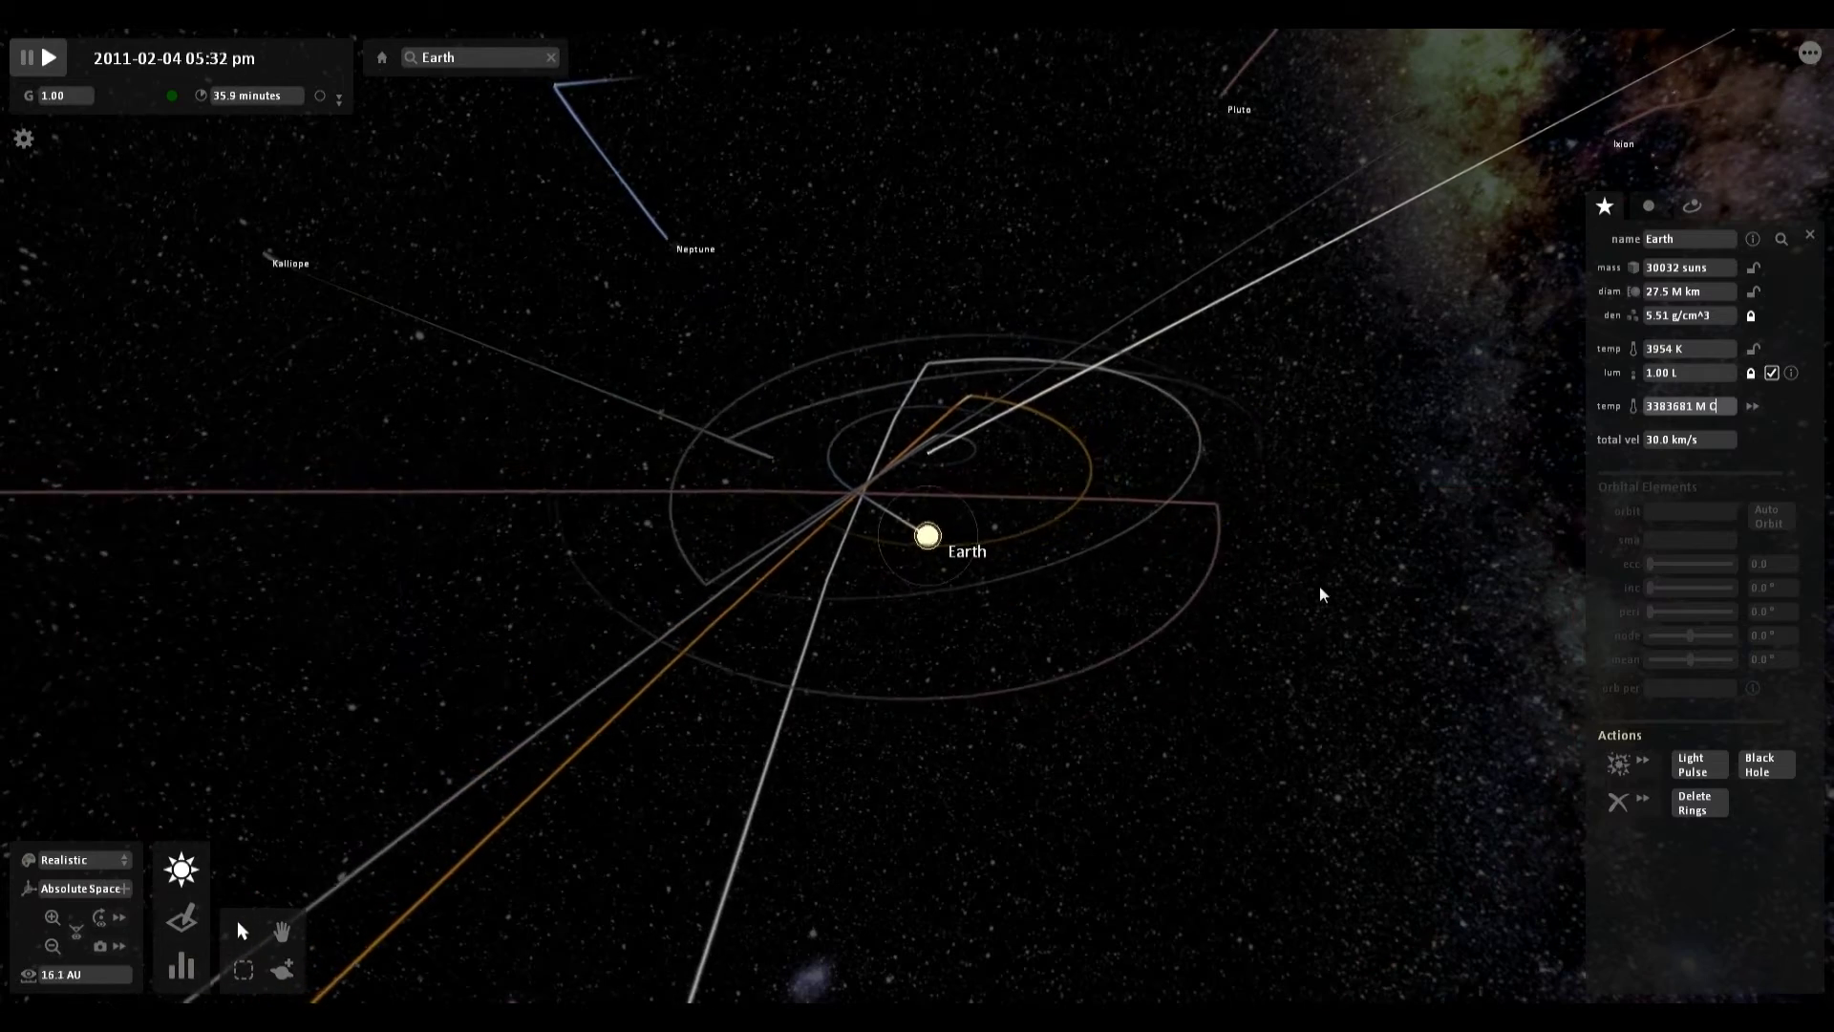
scroll(1320, 586, "down", 4)
scroll(1175, 529, "up", 6)
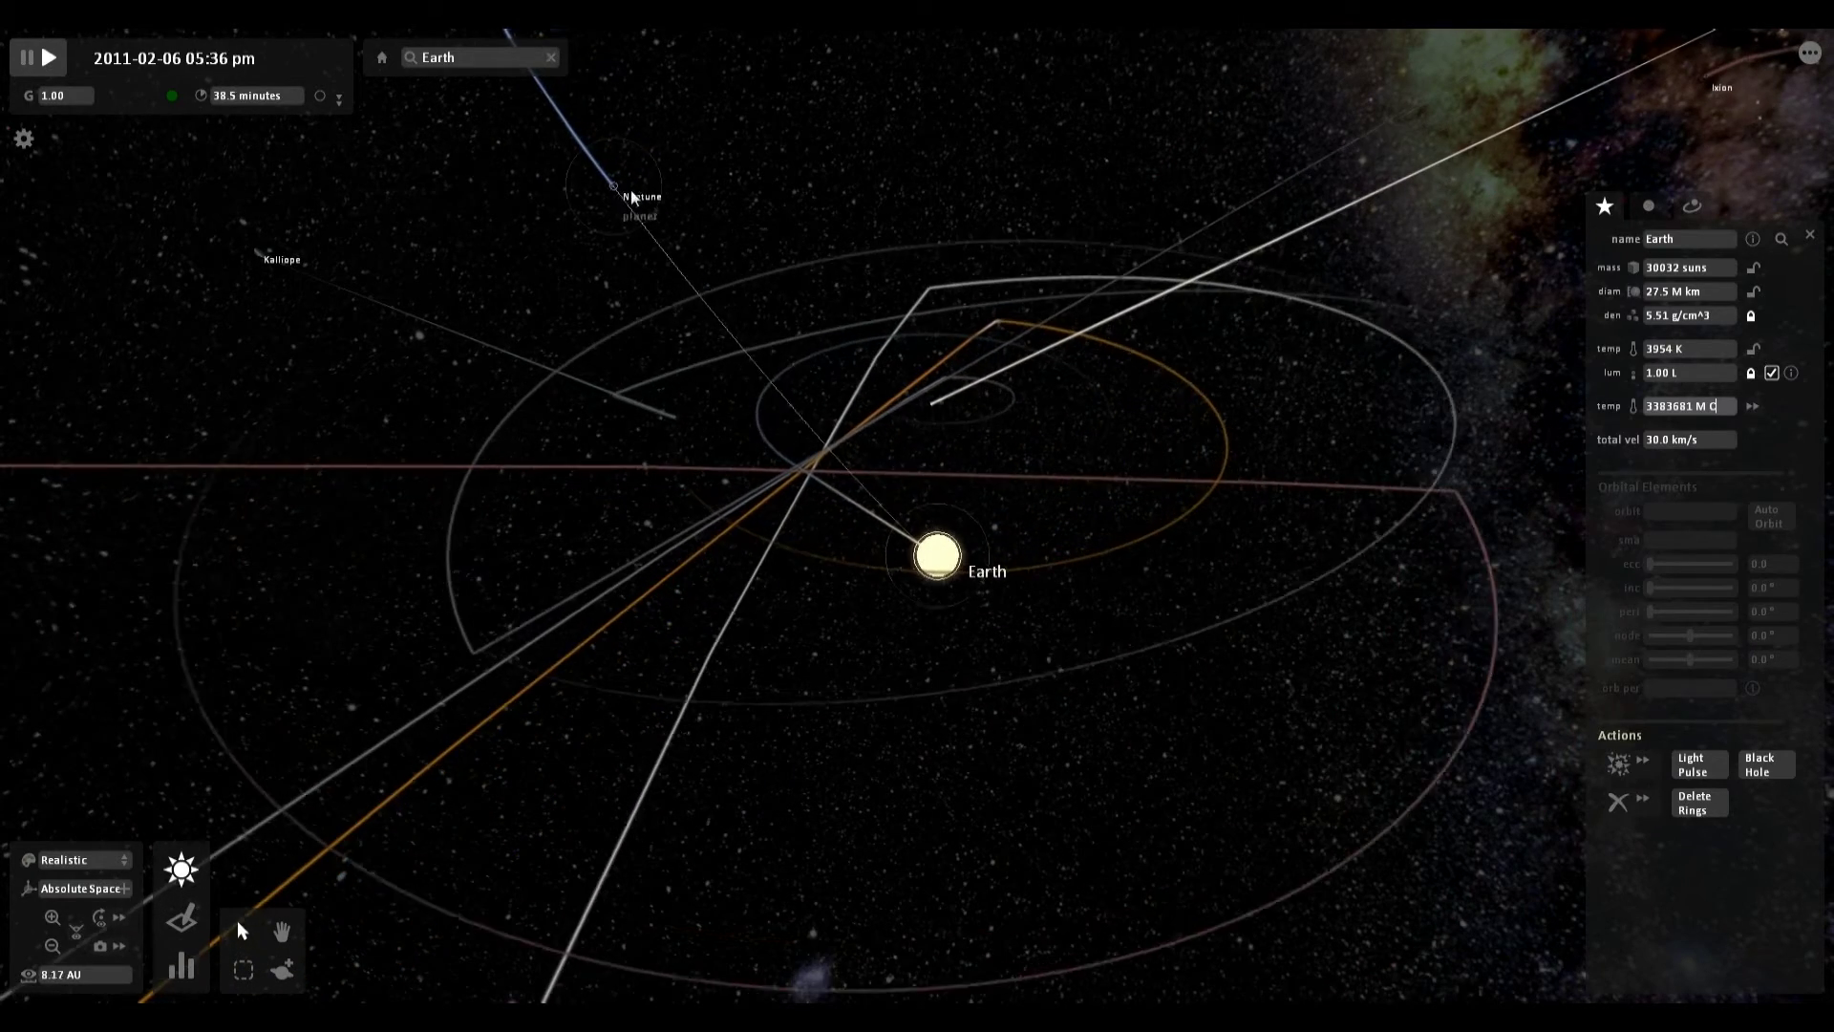
left_click(628, 195)
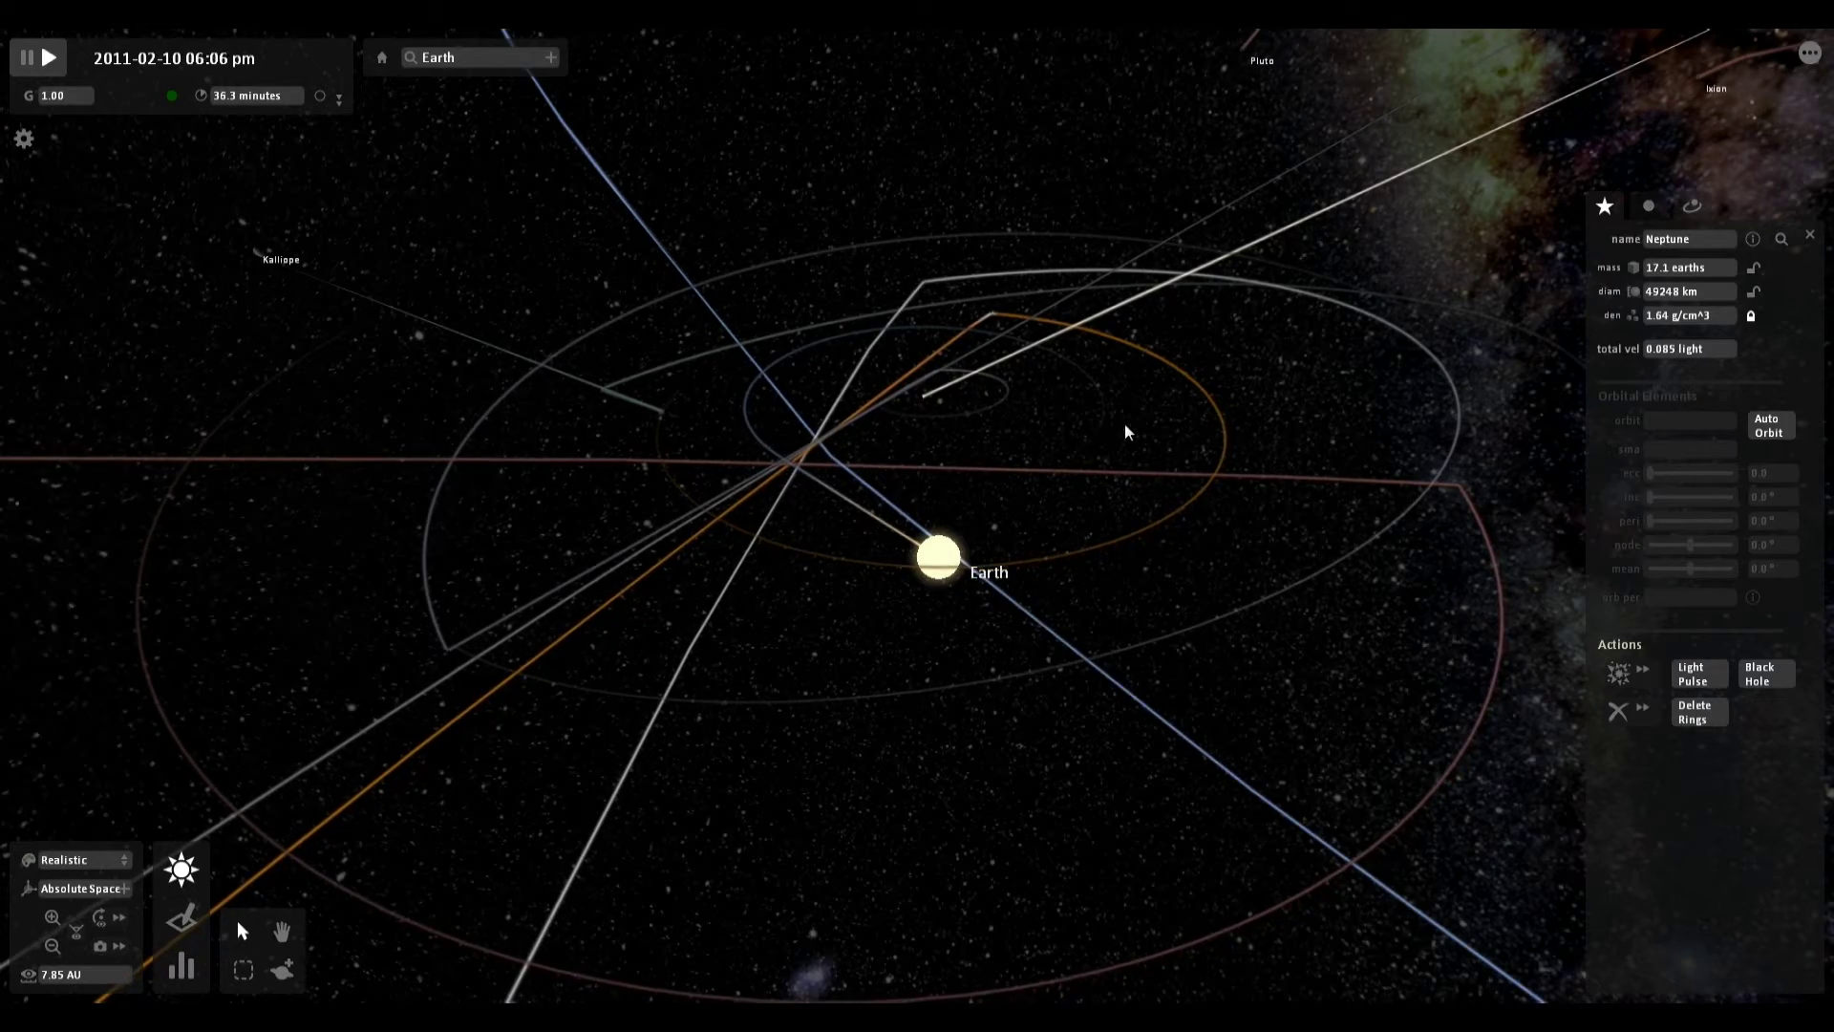
scroll(1127, 426, "down", 10)
key("Down")
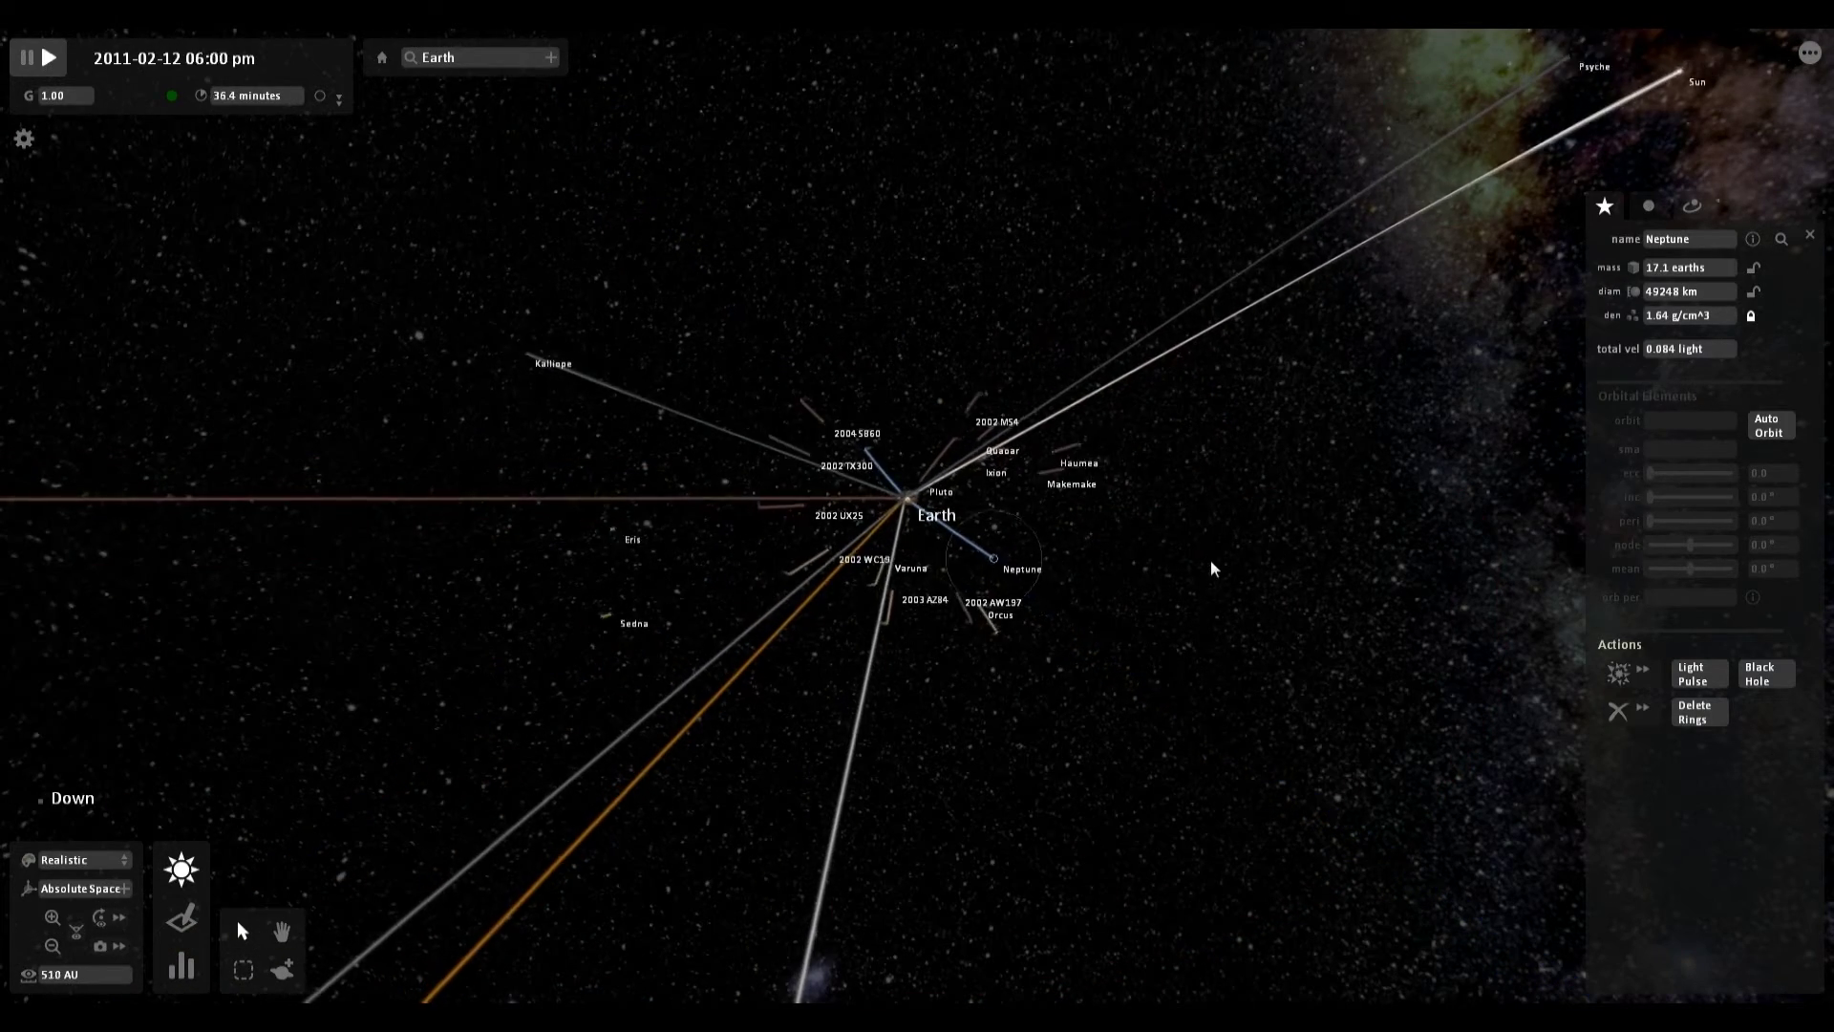
key("Up")
key("Down")
scroll(1207, 571, "down", 2)
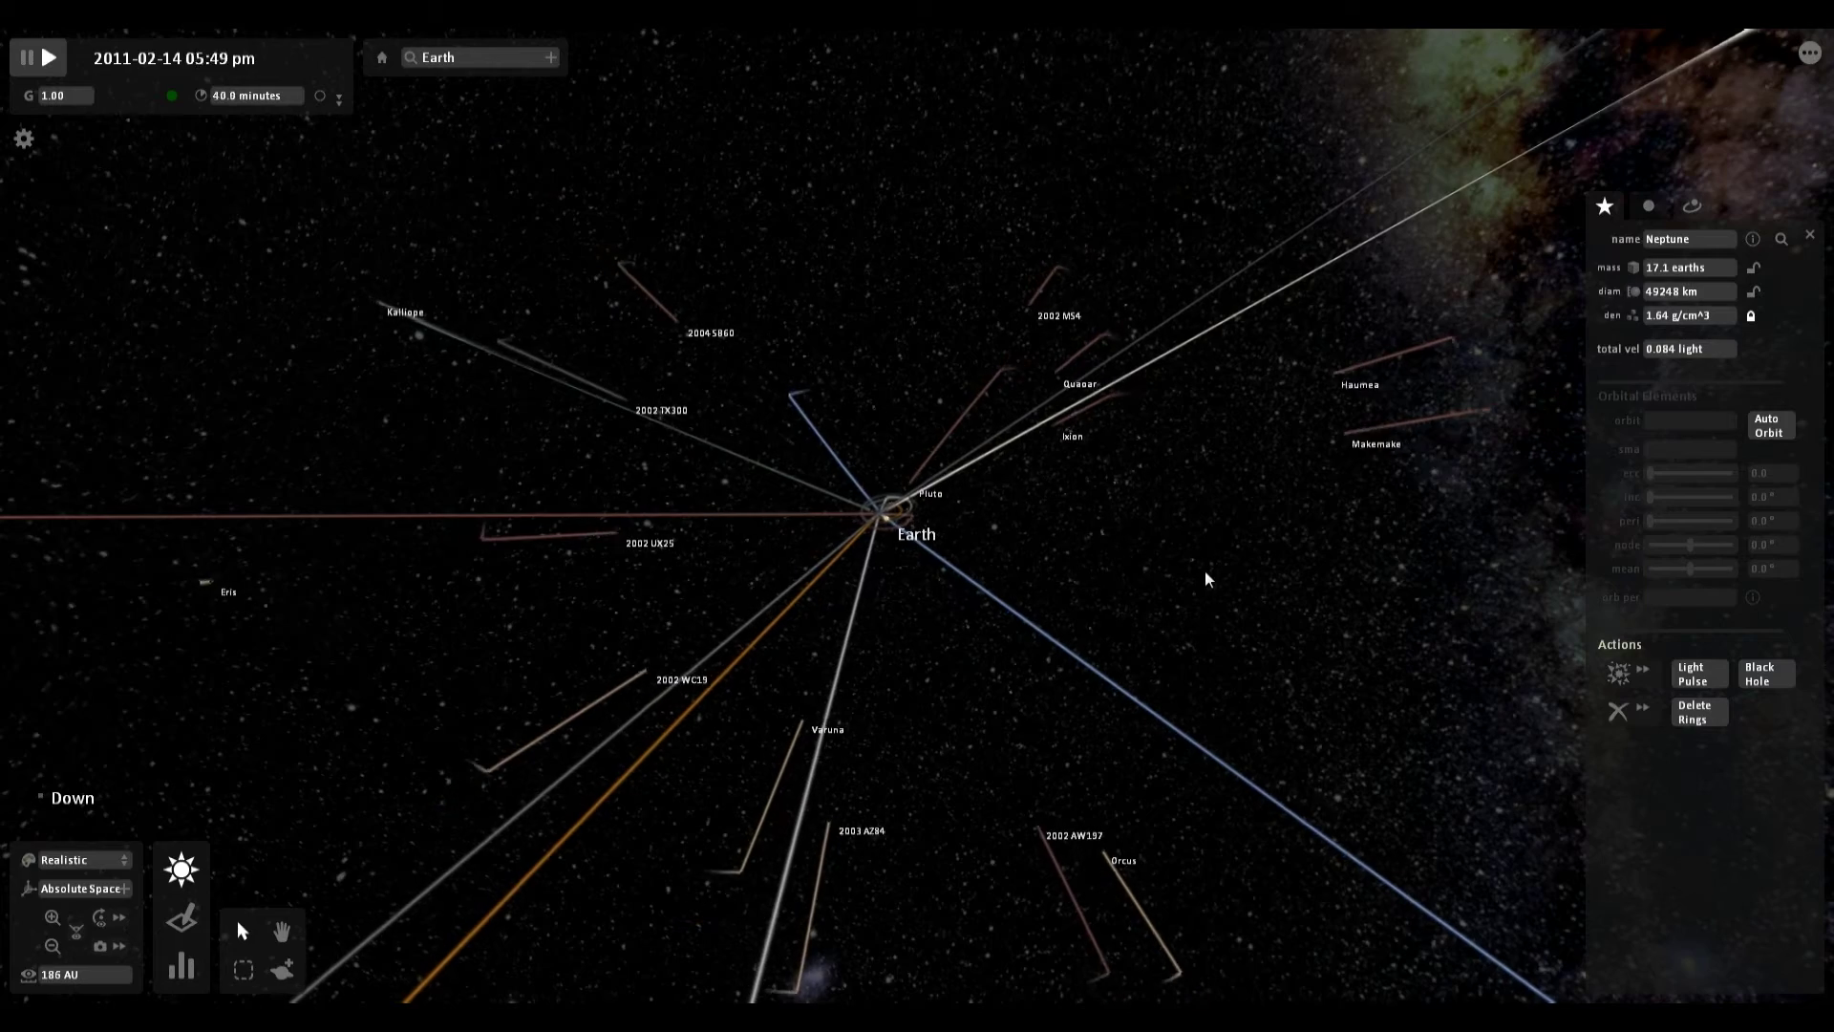
scroll(1206, 570, "up", 2)
scroll(1206, 571, "up", 7)
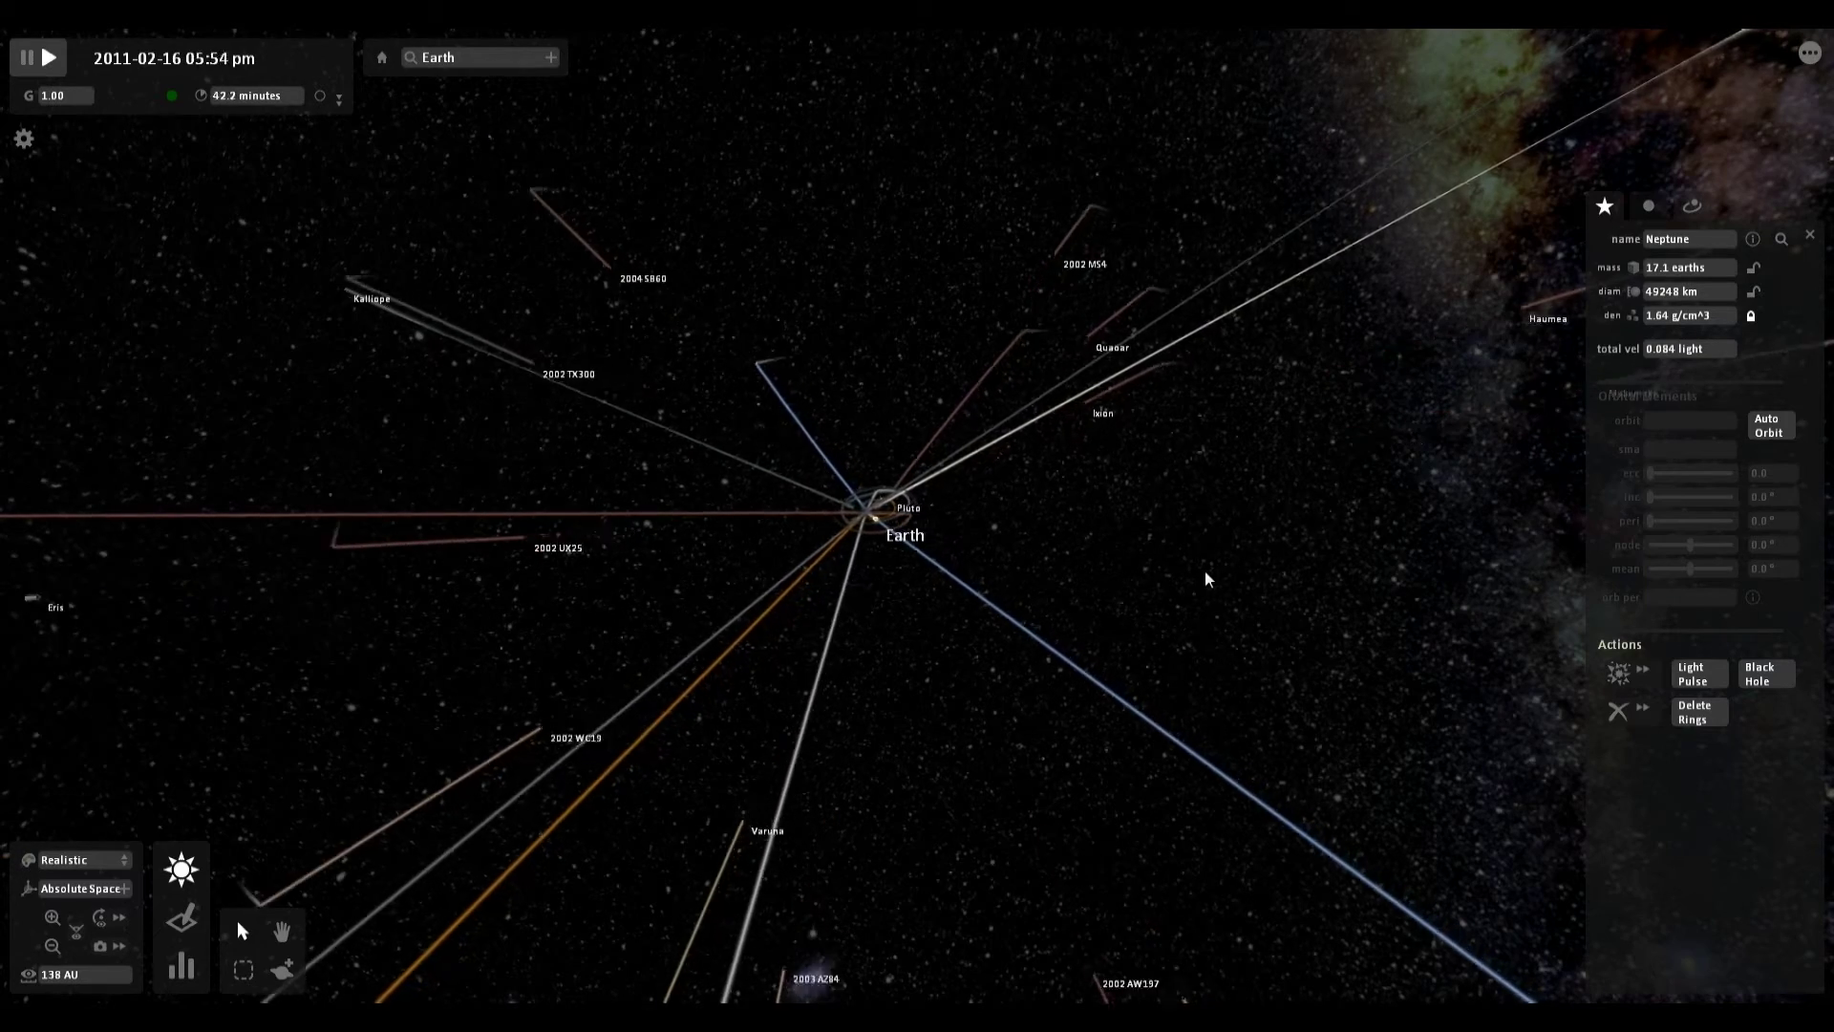
key("Left")
key("Down")
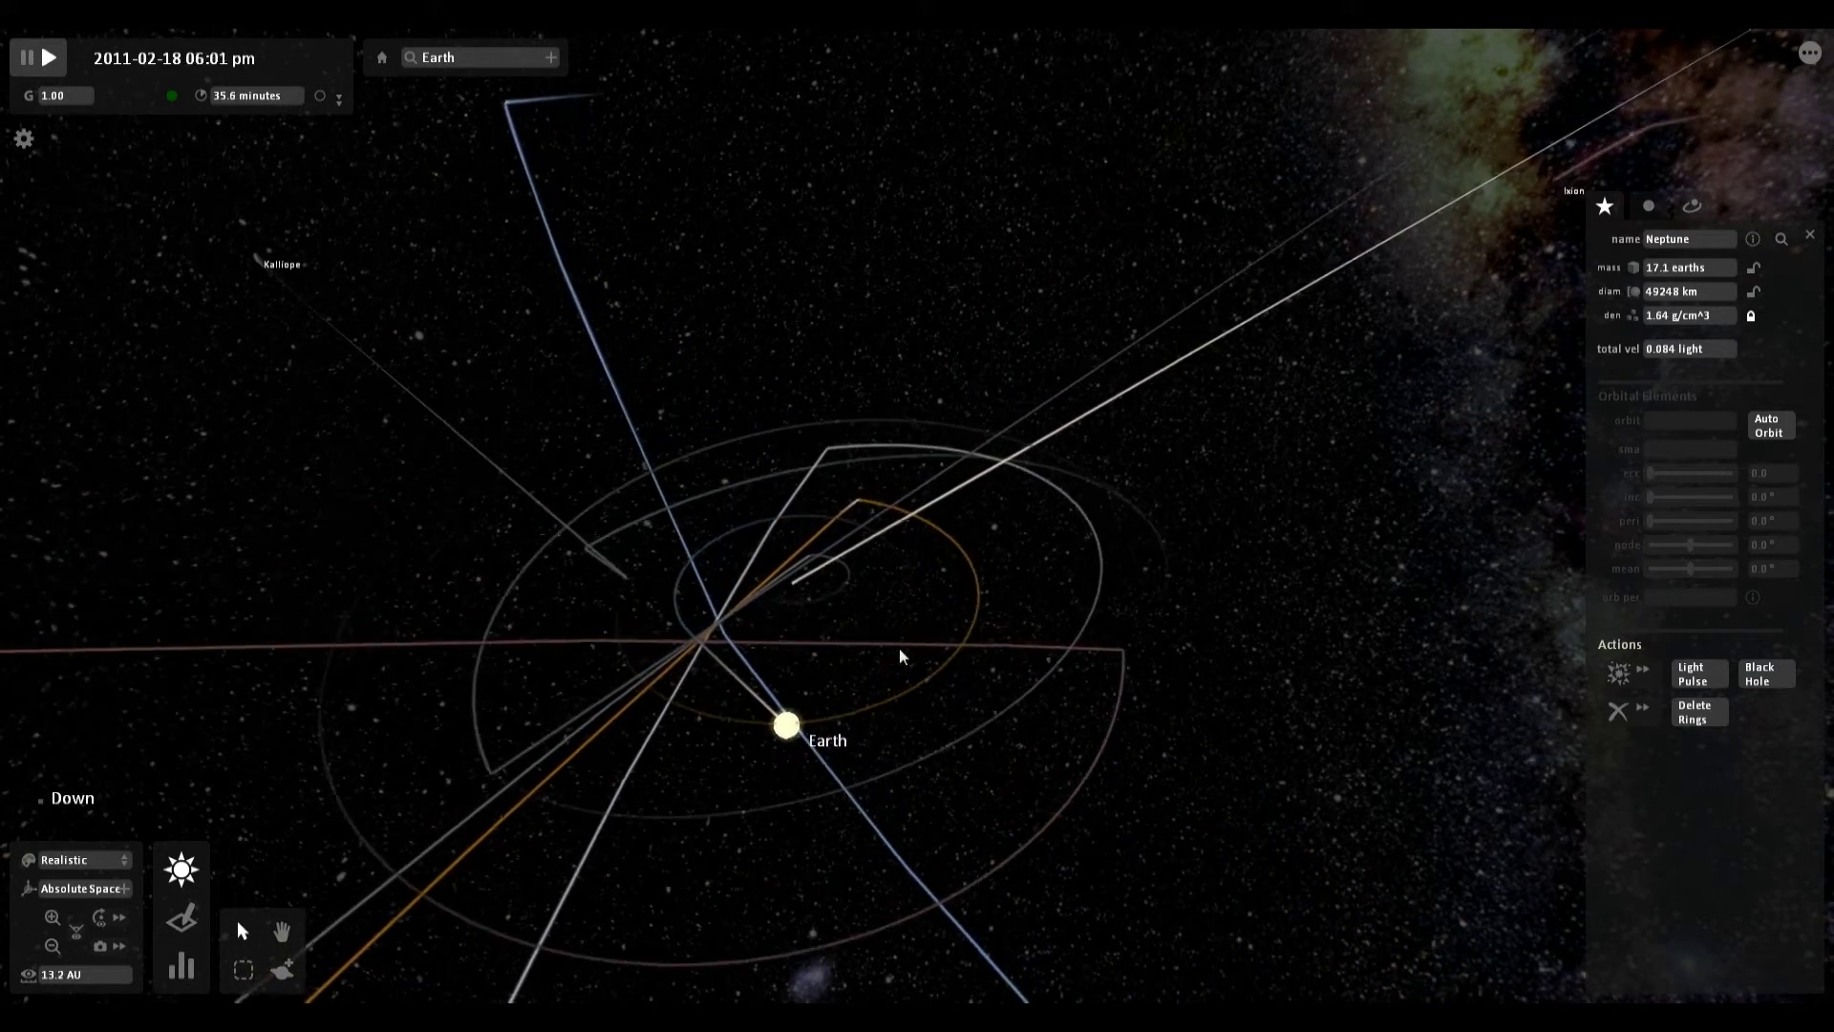
Select Earth again and examine the incoming outer bodies and crossing trails around it from near and far.
scroll(896, 653, "up", 3)
left_click(838, 732)
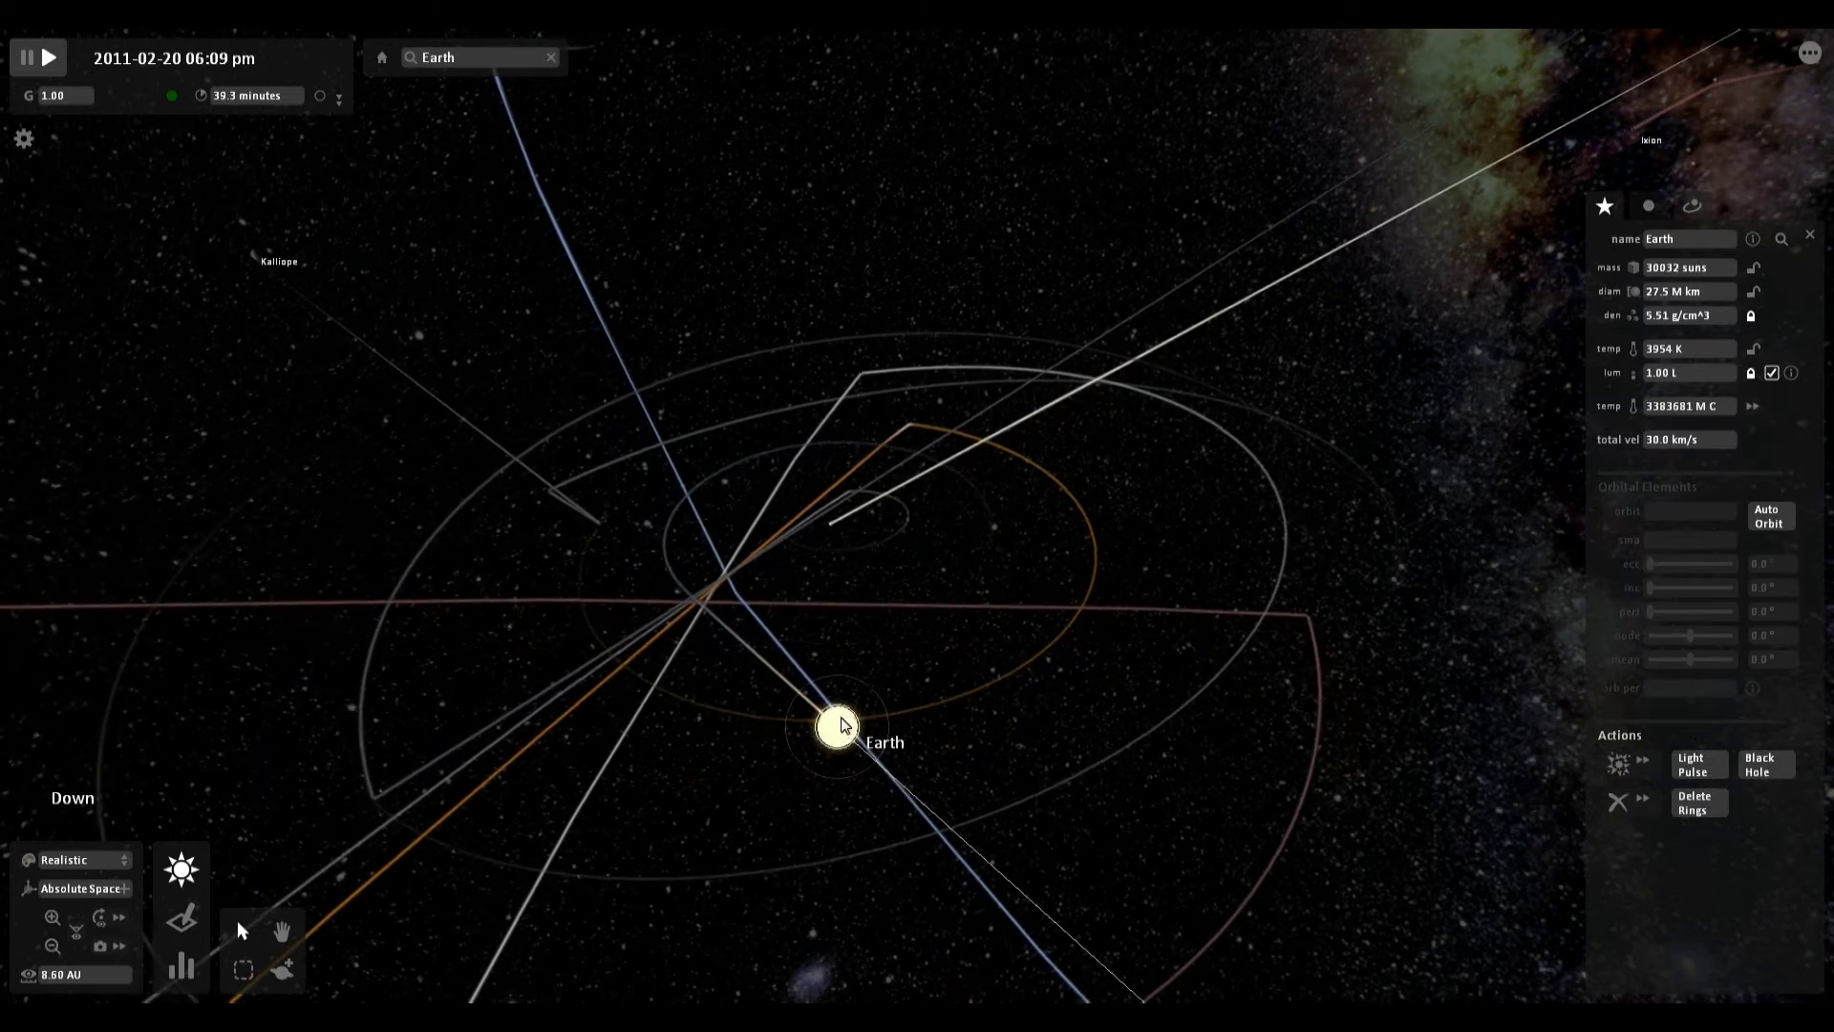
key("Left")
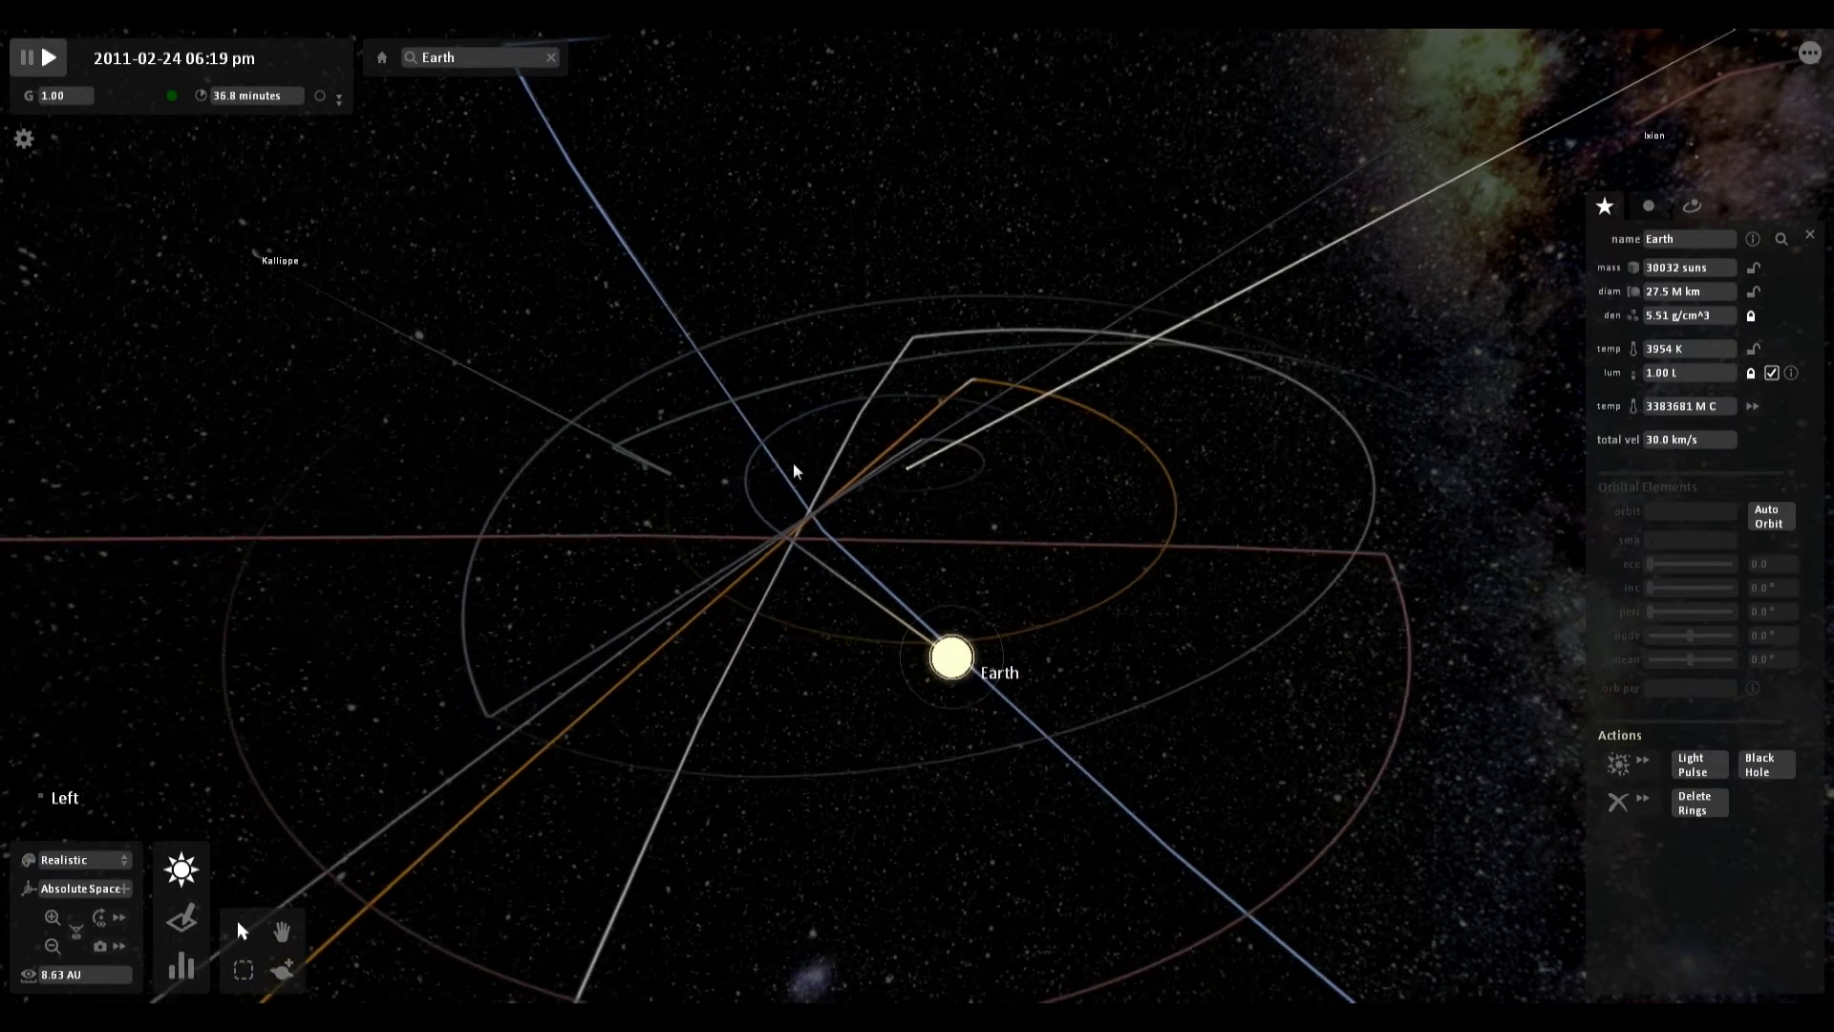
key("Down")
scroll(1004, 399, "down", 5)
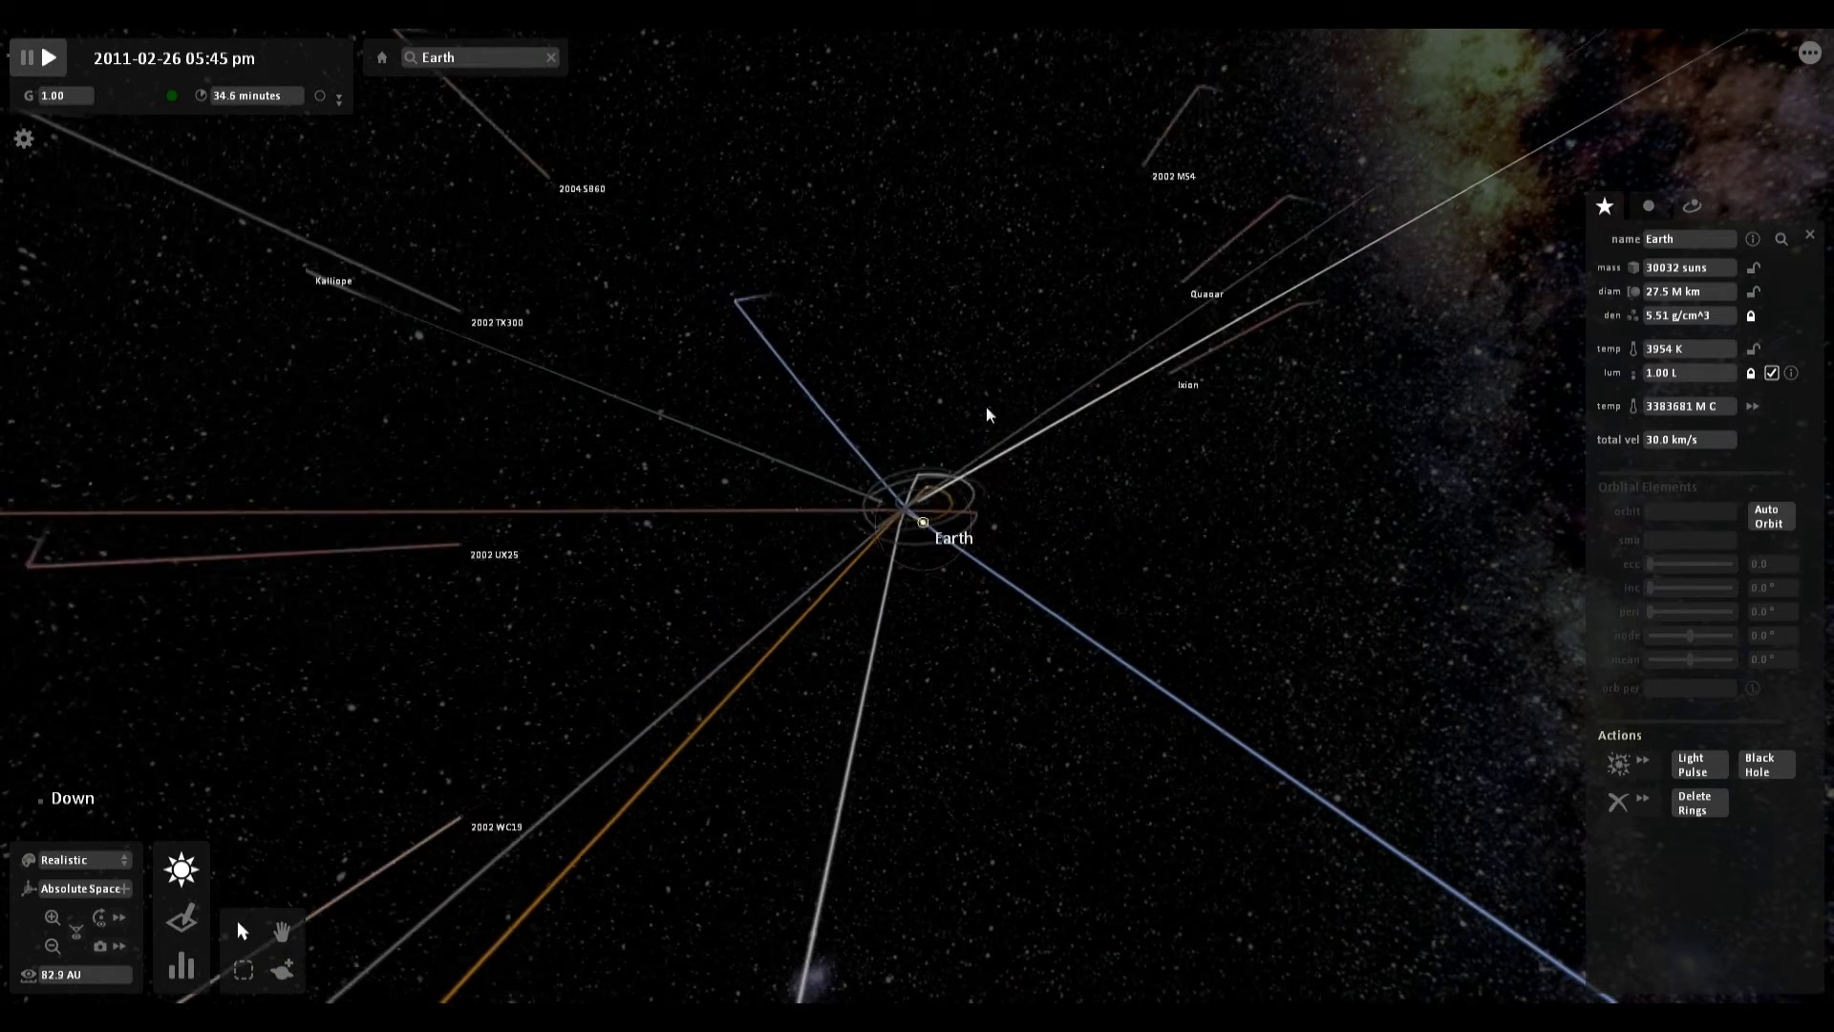
scroll(969, 466, "down", 3)
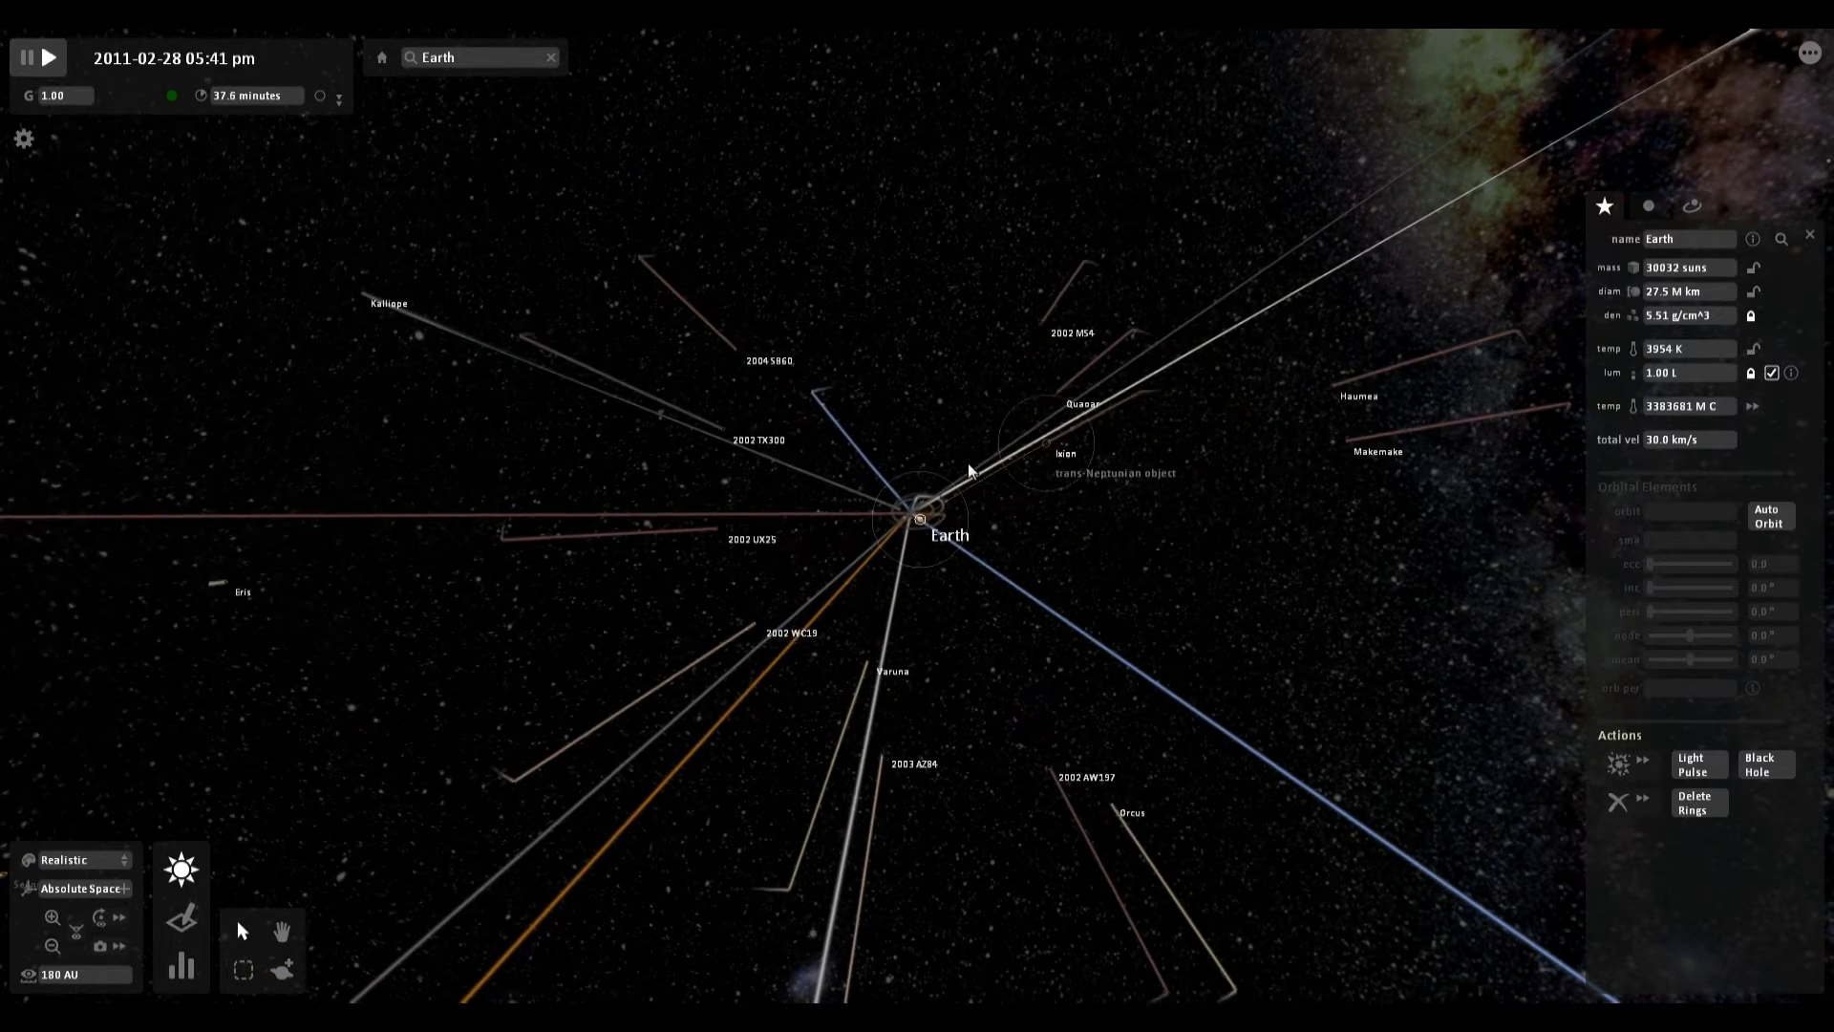
scroll(961, 479, "up", 3)
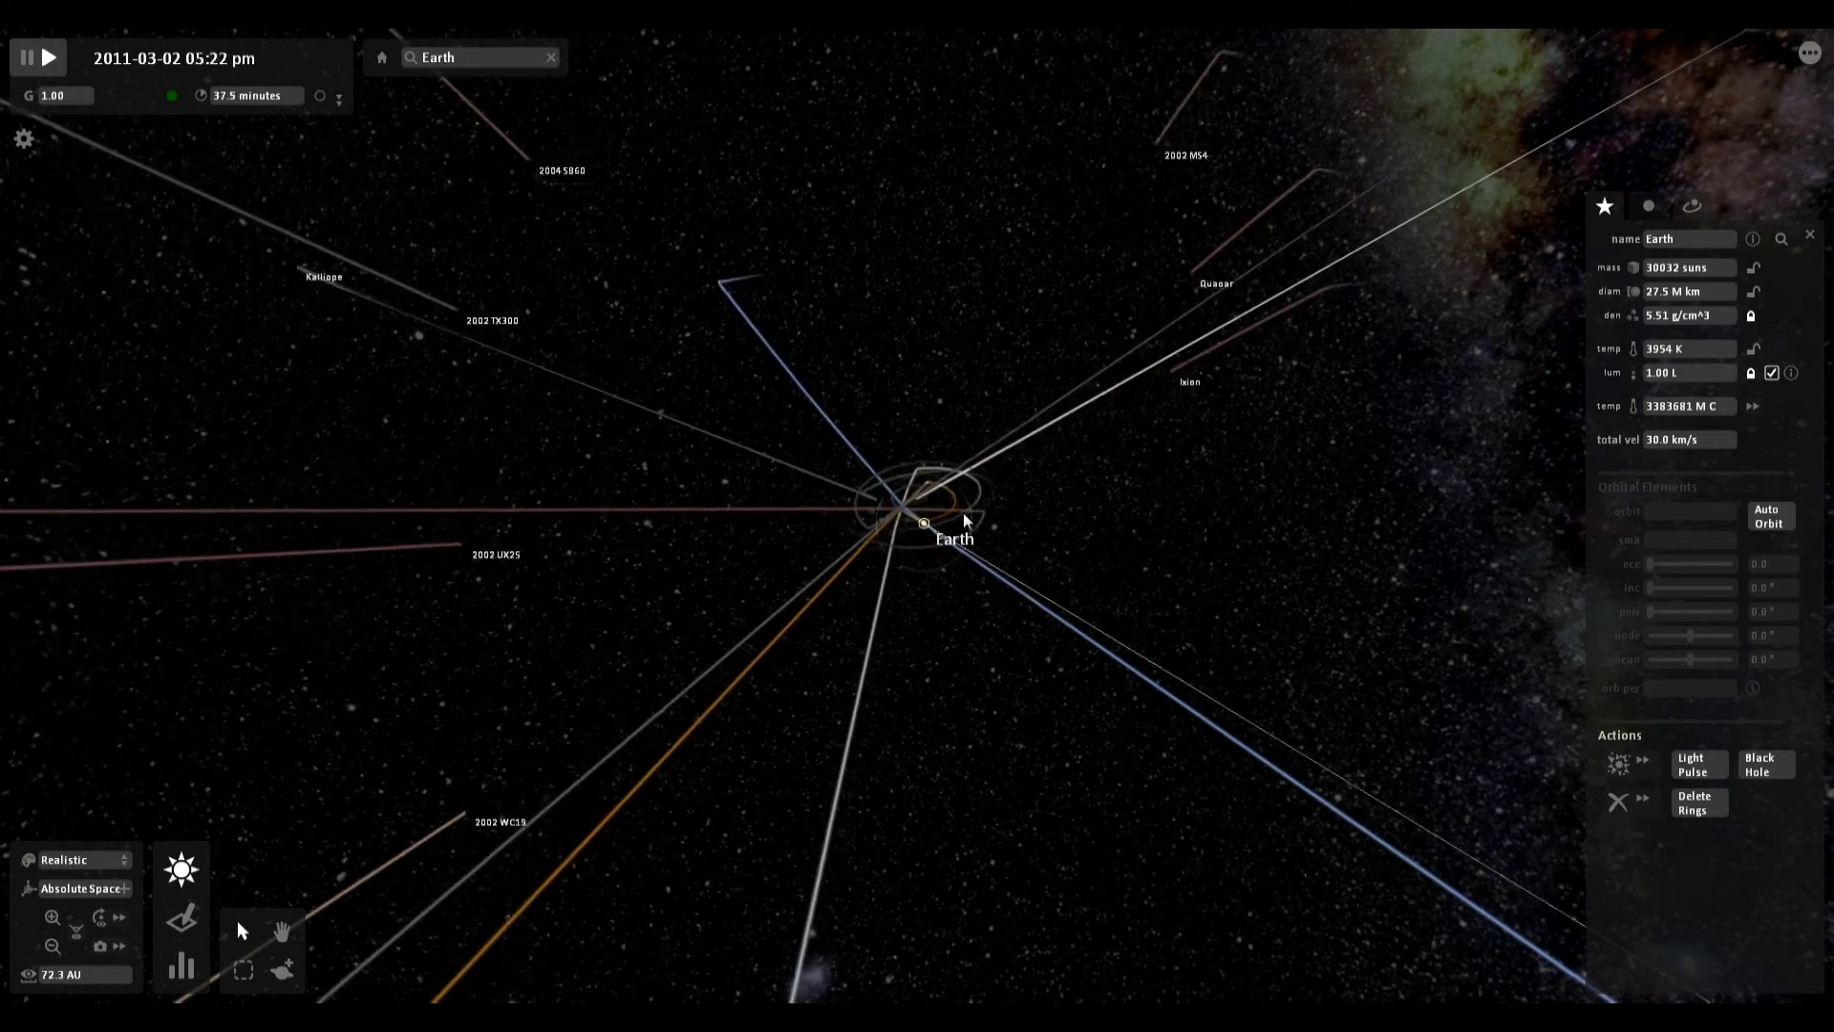
key("Down")
scroll(890, 510, "up", 5)
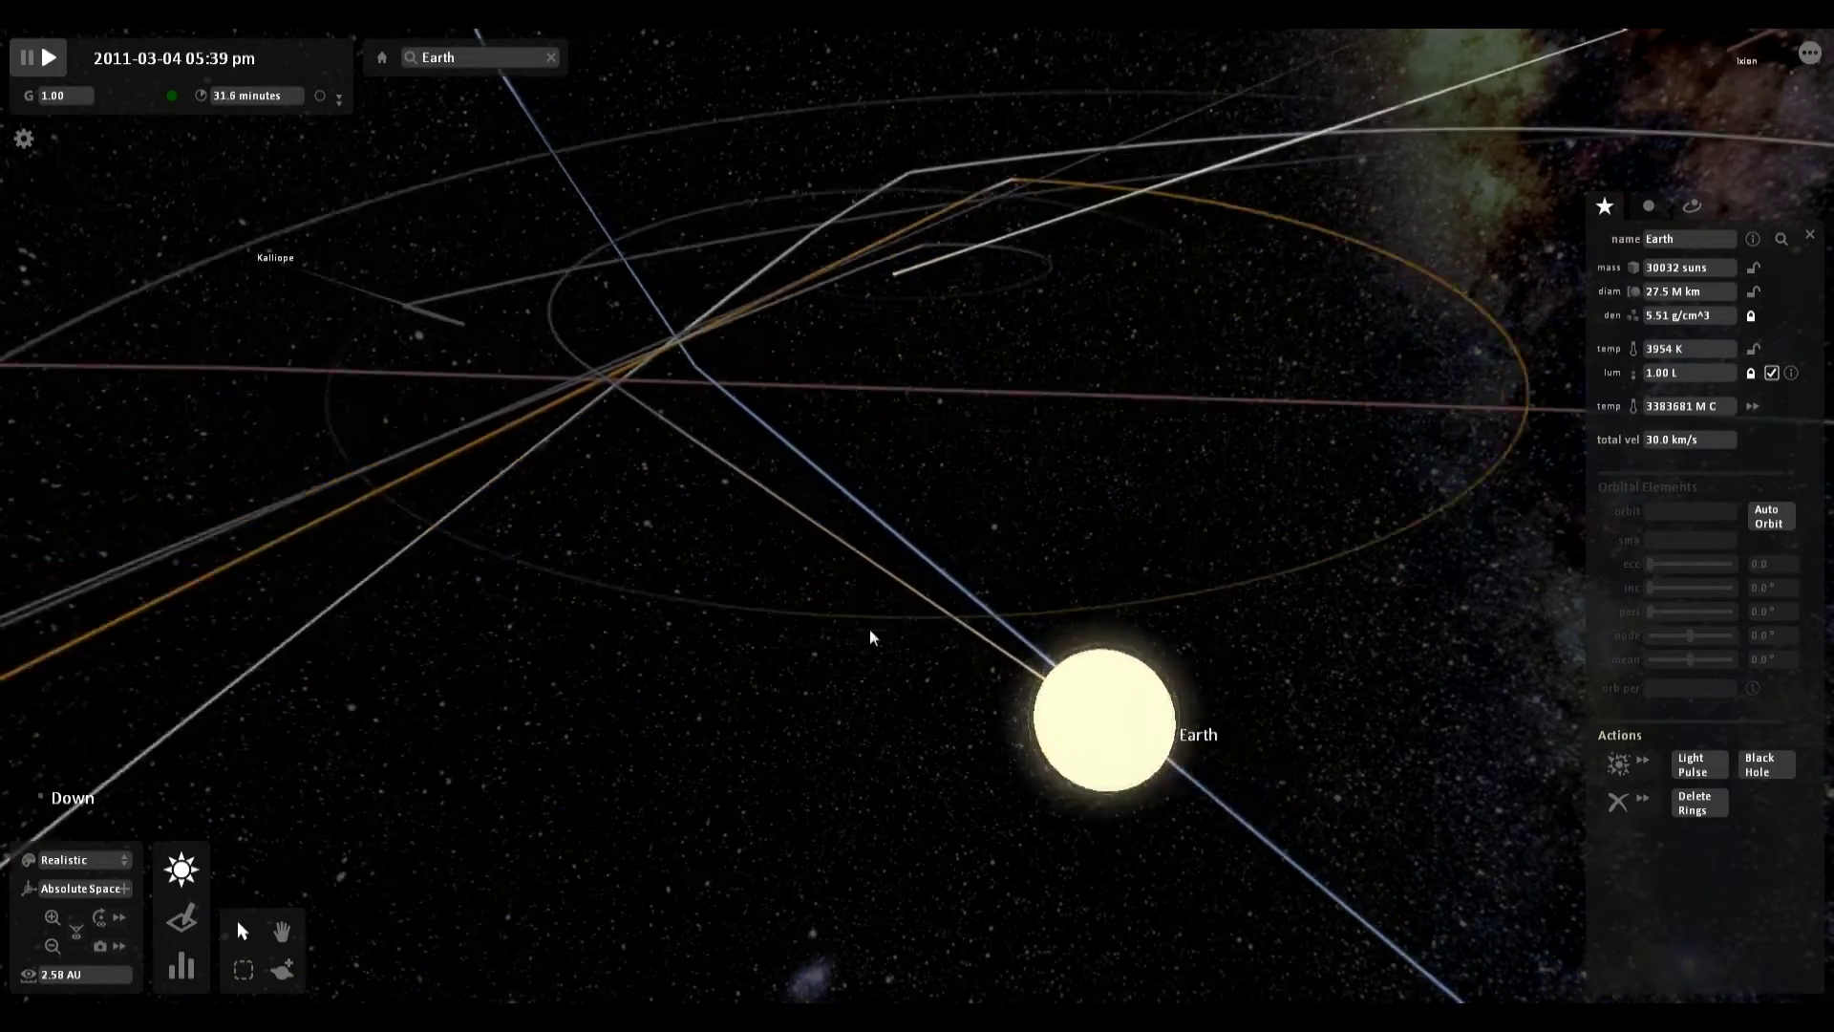
key("Right")
scroll(862, 787, "down", 3)
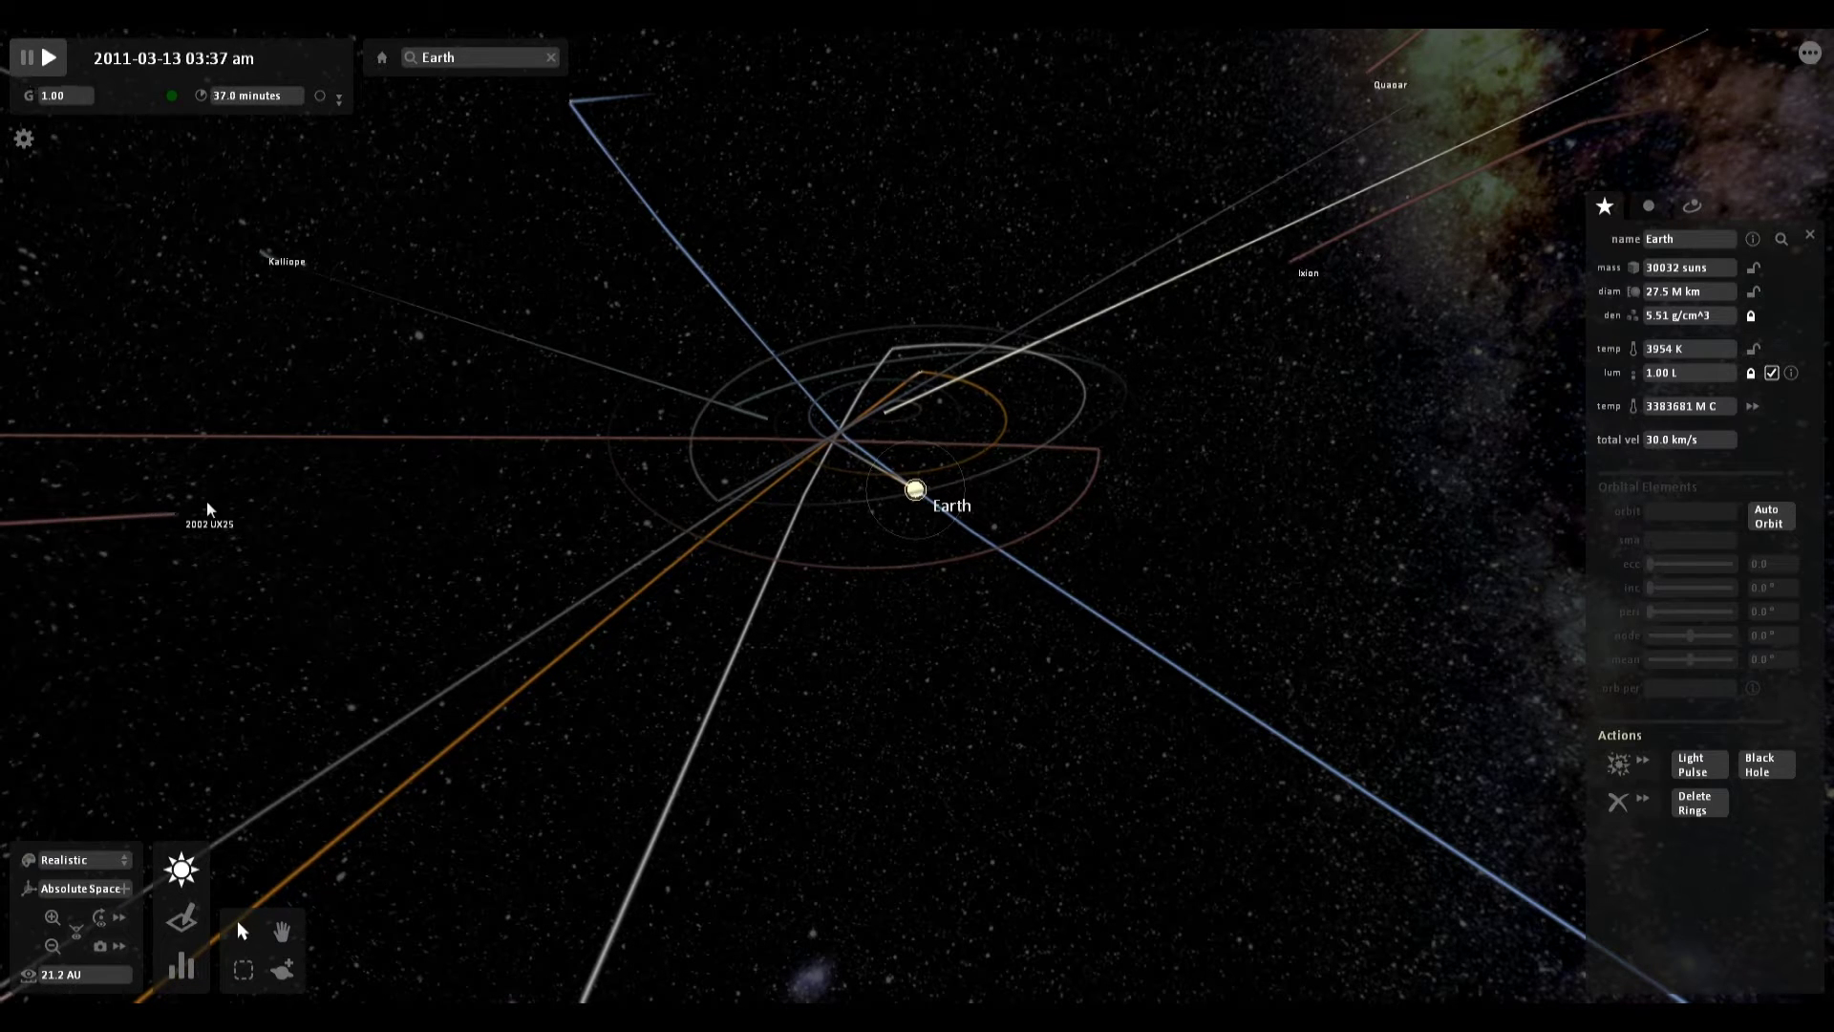
Select 2002 UX25 and follow its pass by Earth up close.
left_click(208, 503)
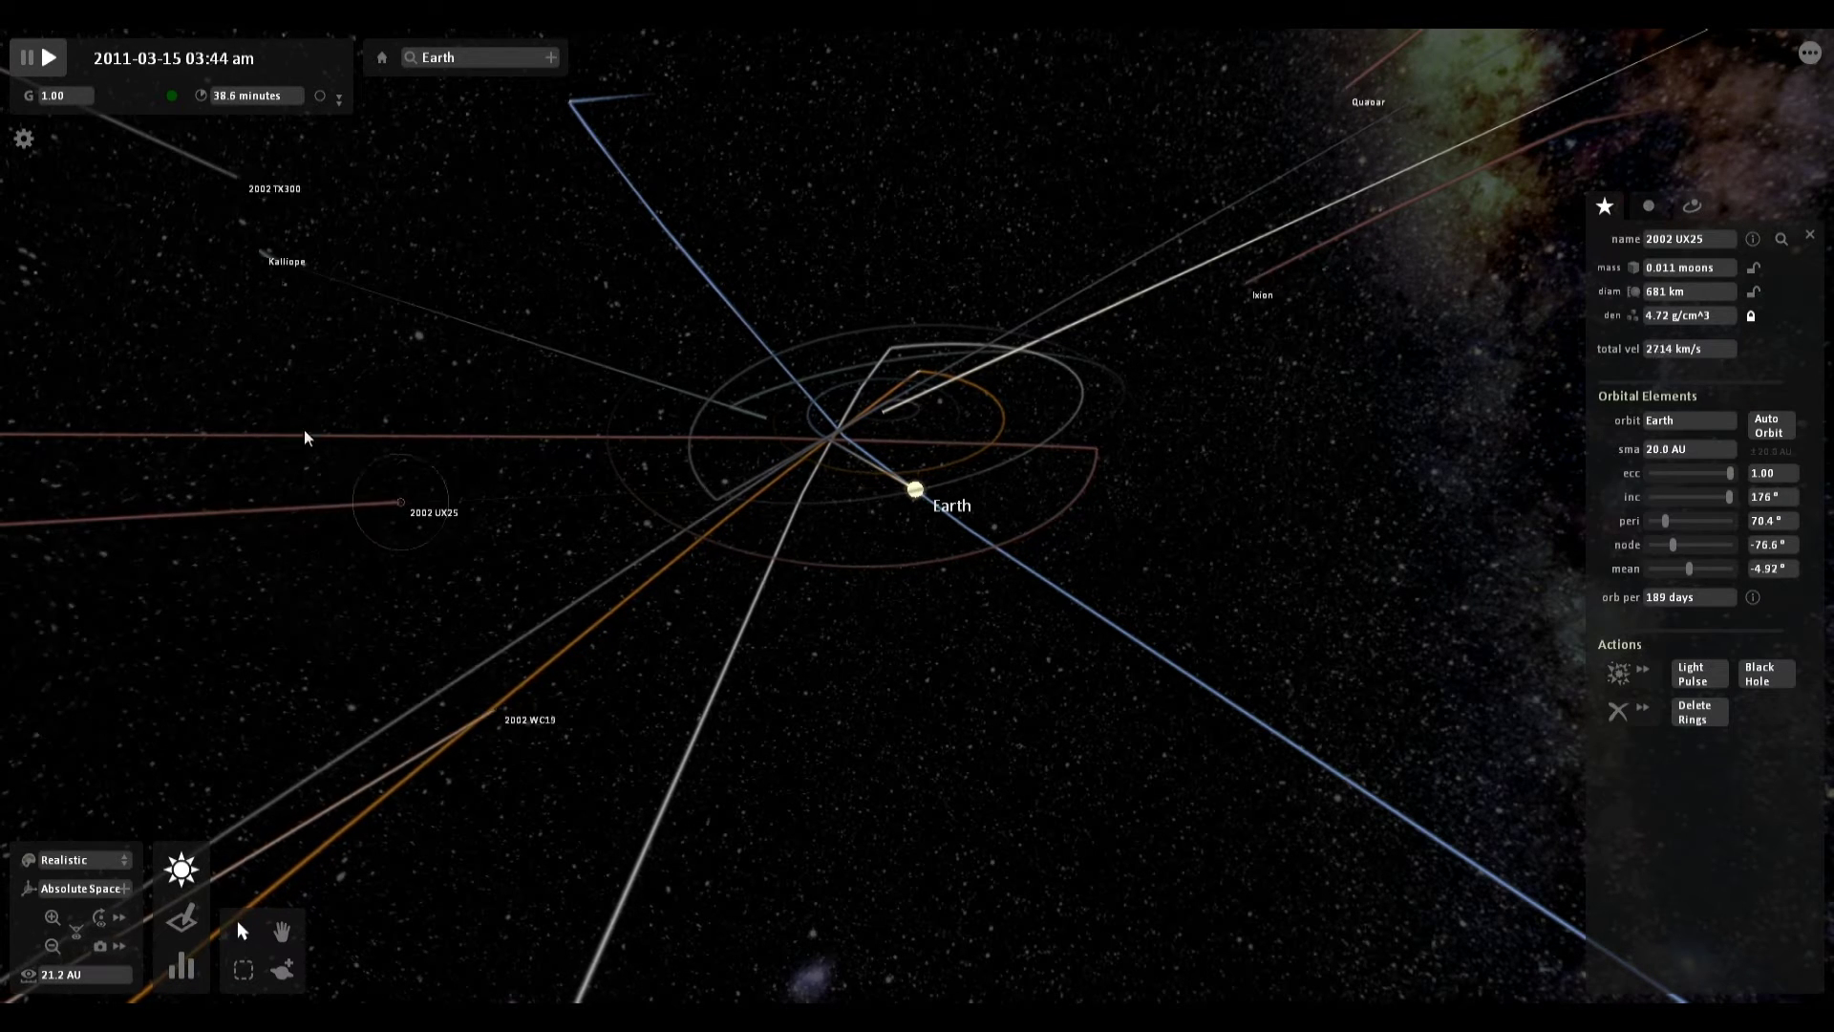
key("Up")
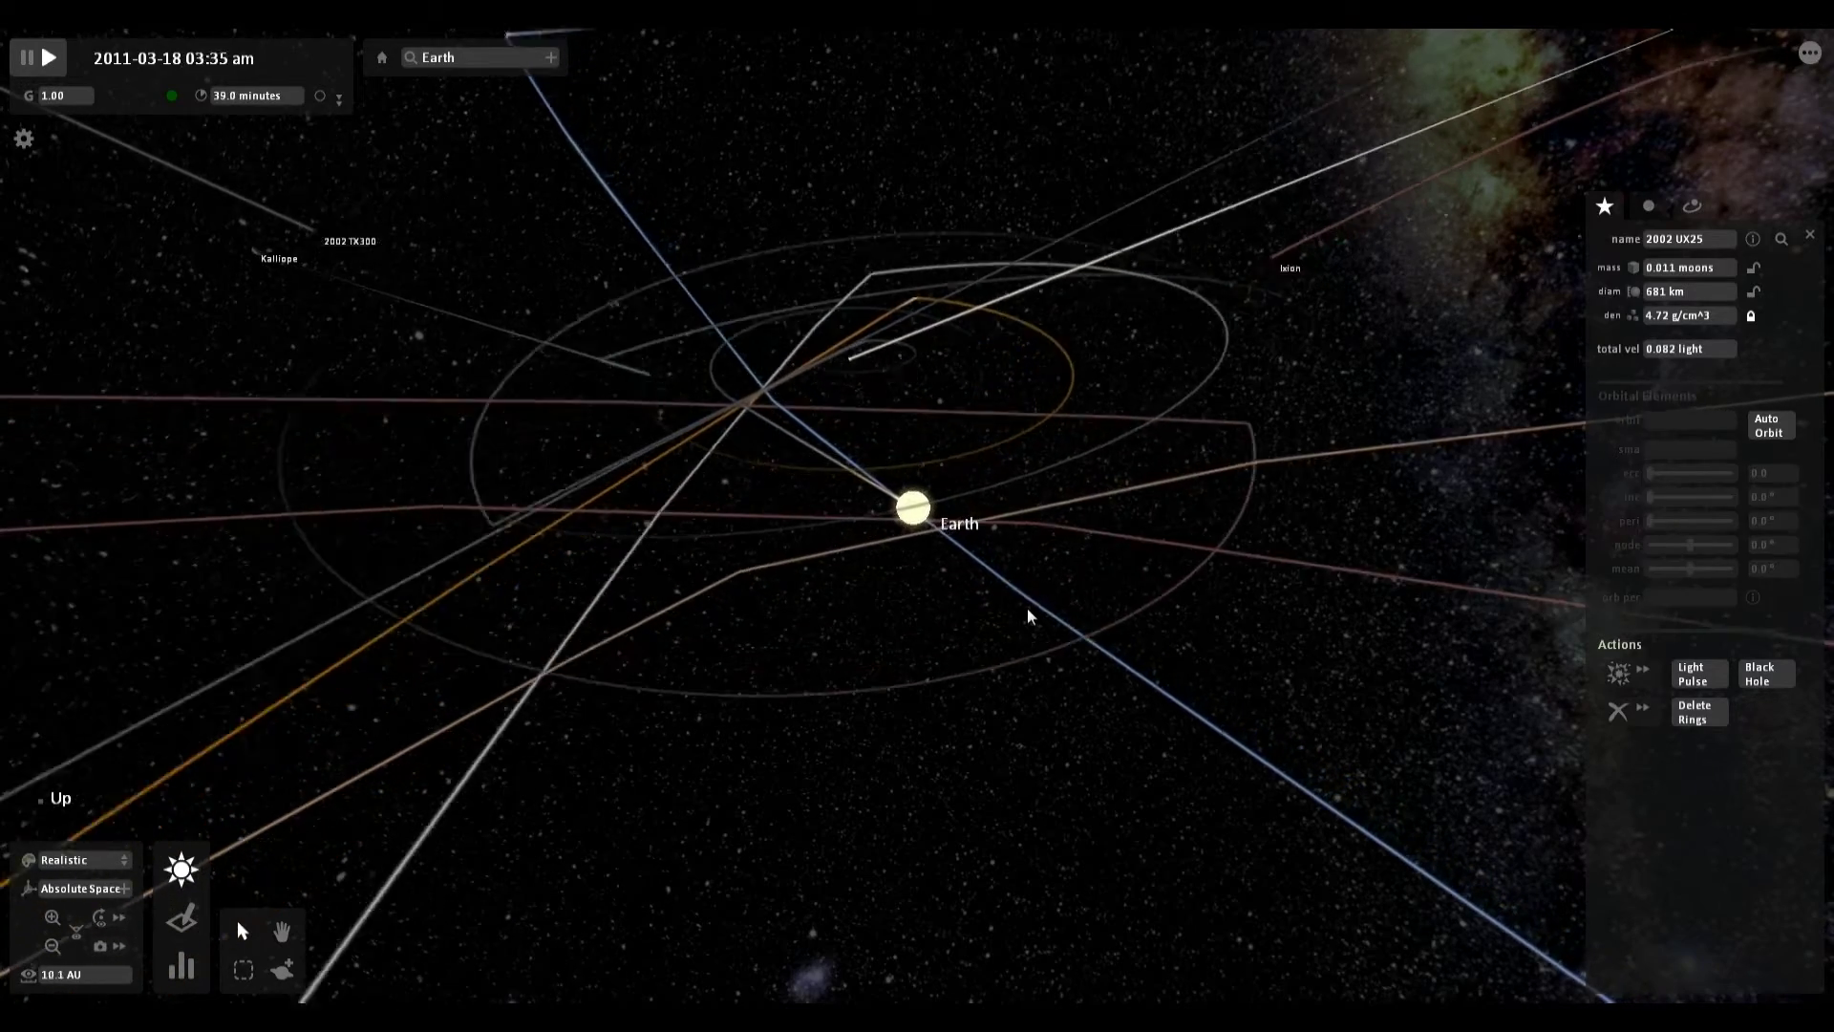
key("Up")
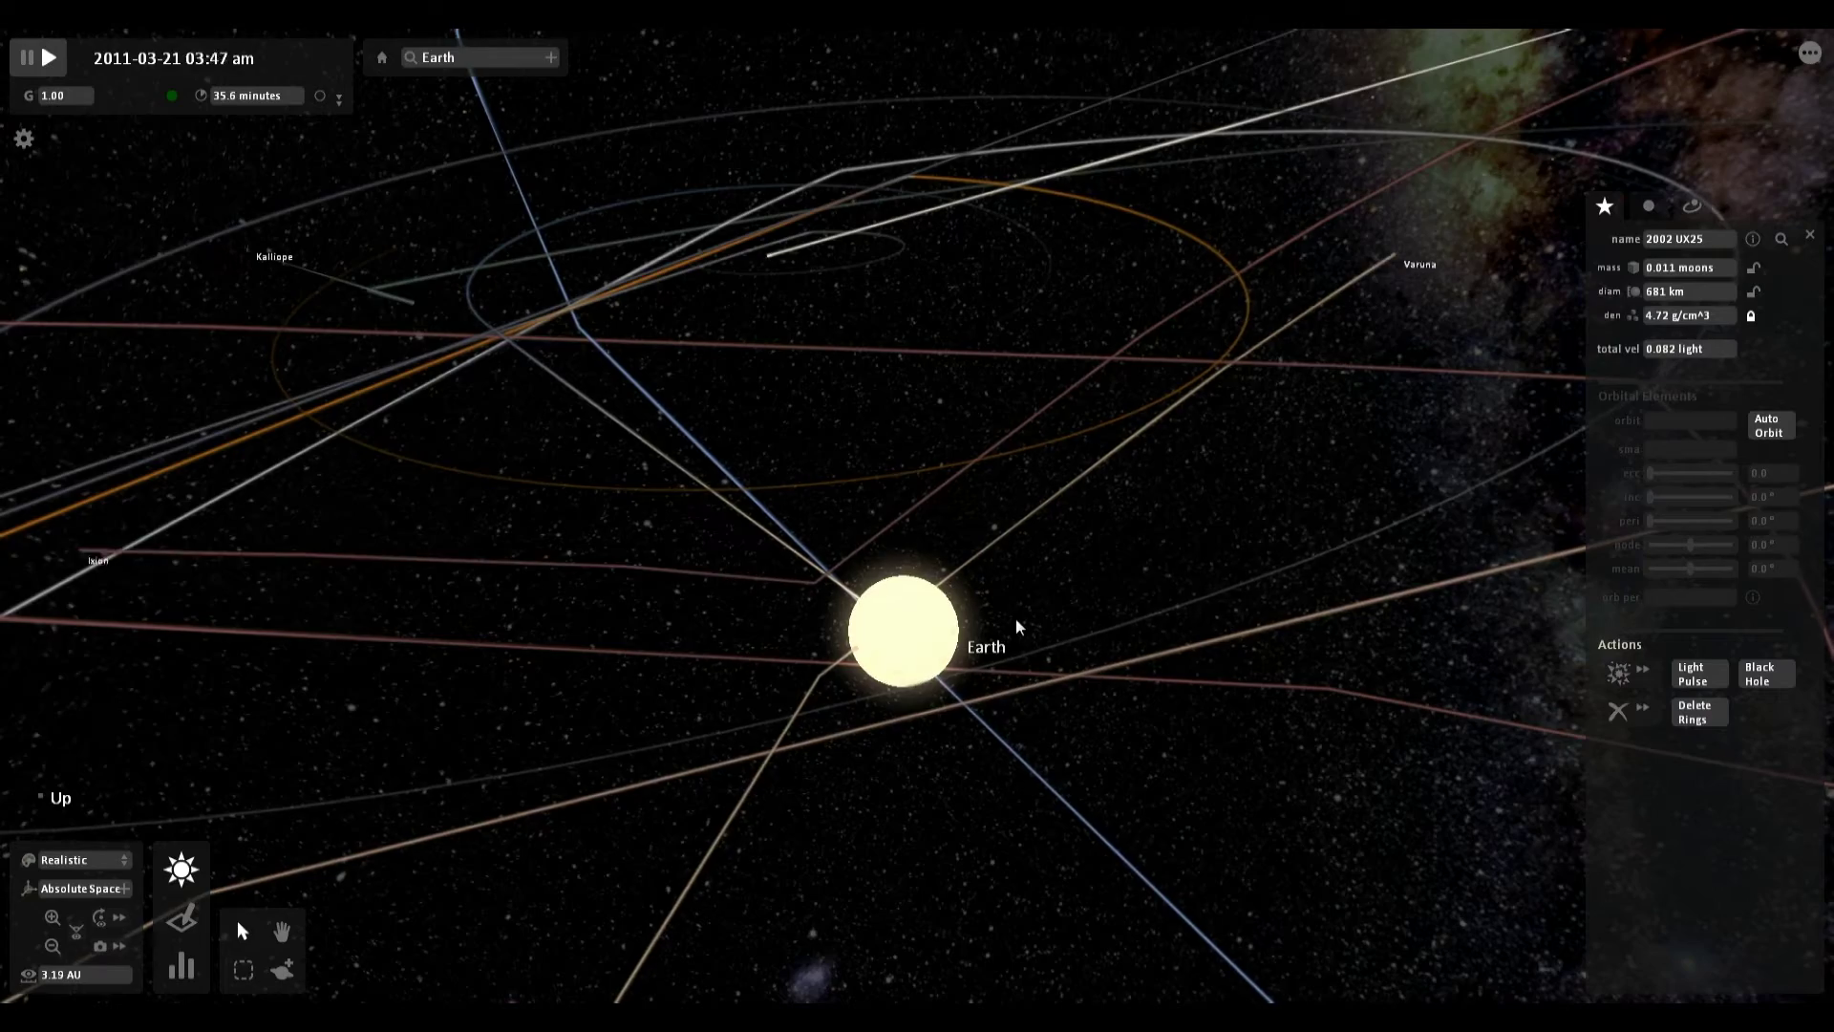
Compare the bent trails close to Earth with the outer bodies' paths across the wider region around it.
key("Down")
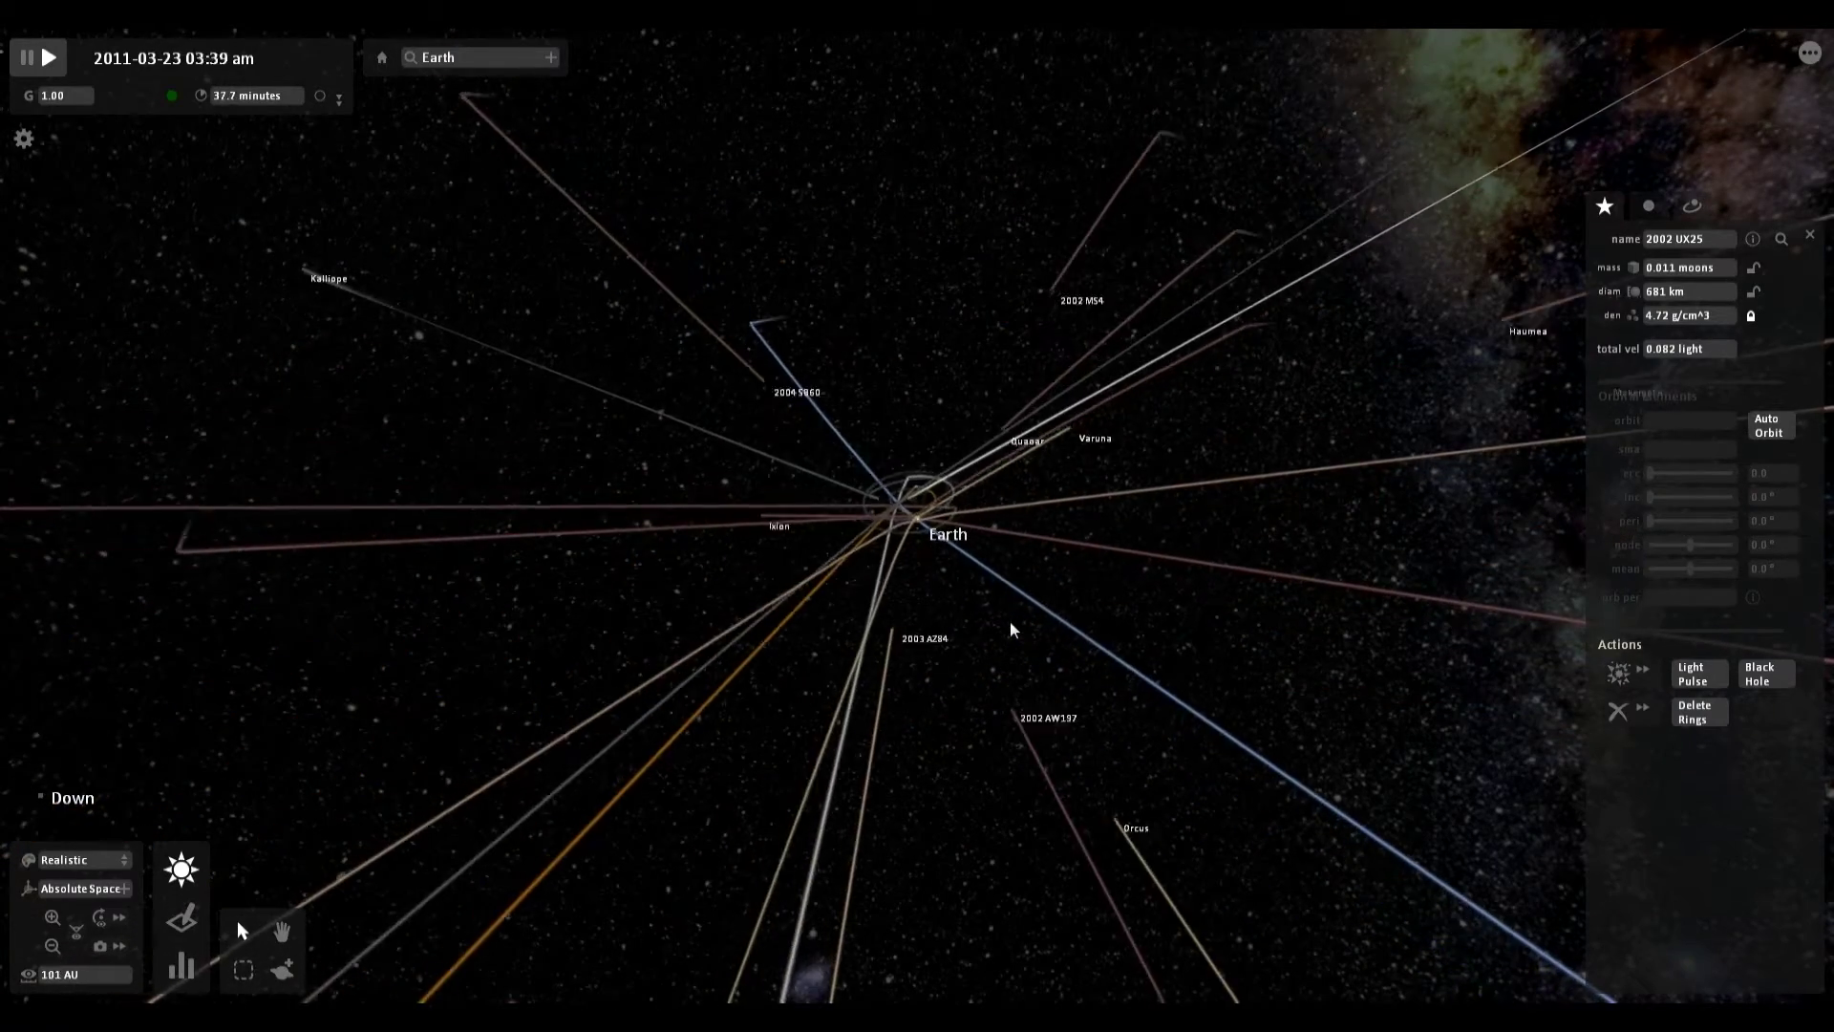
key("Up")
key("Down")
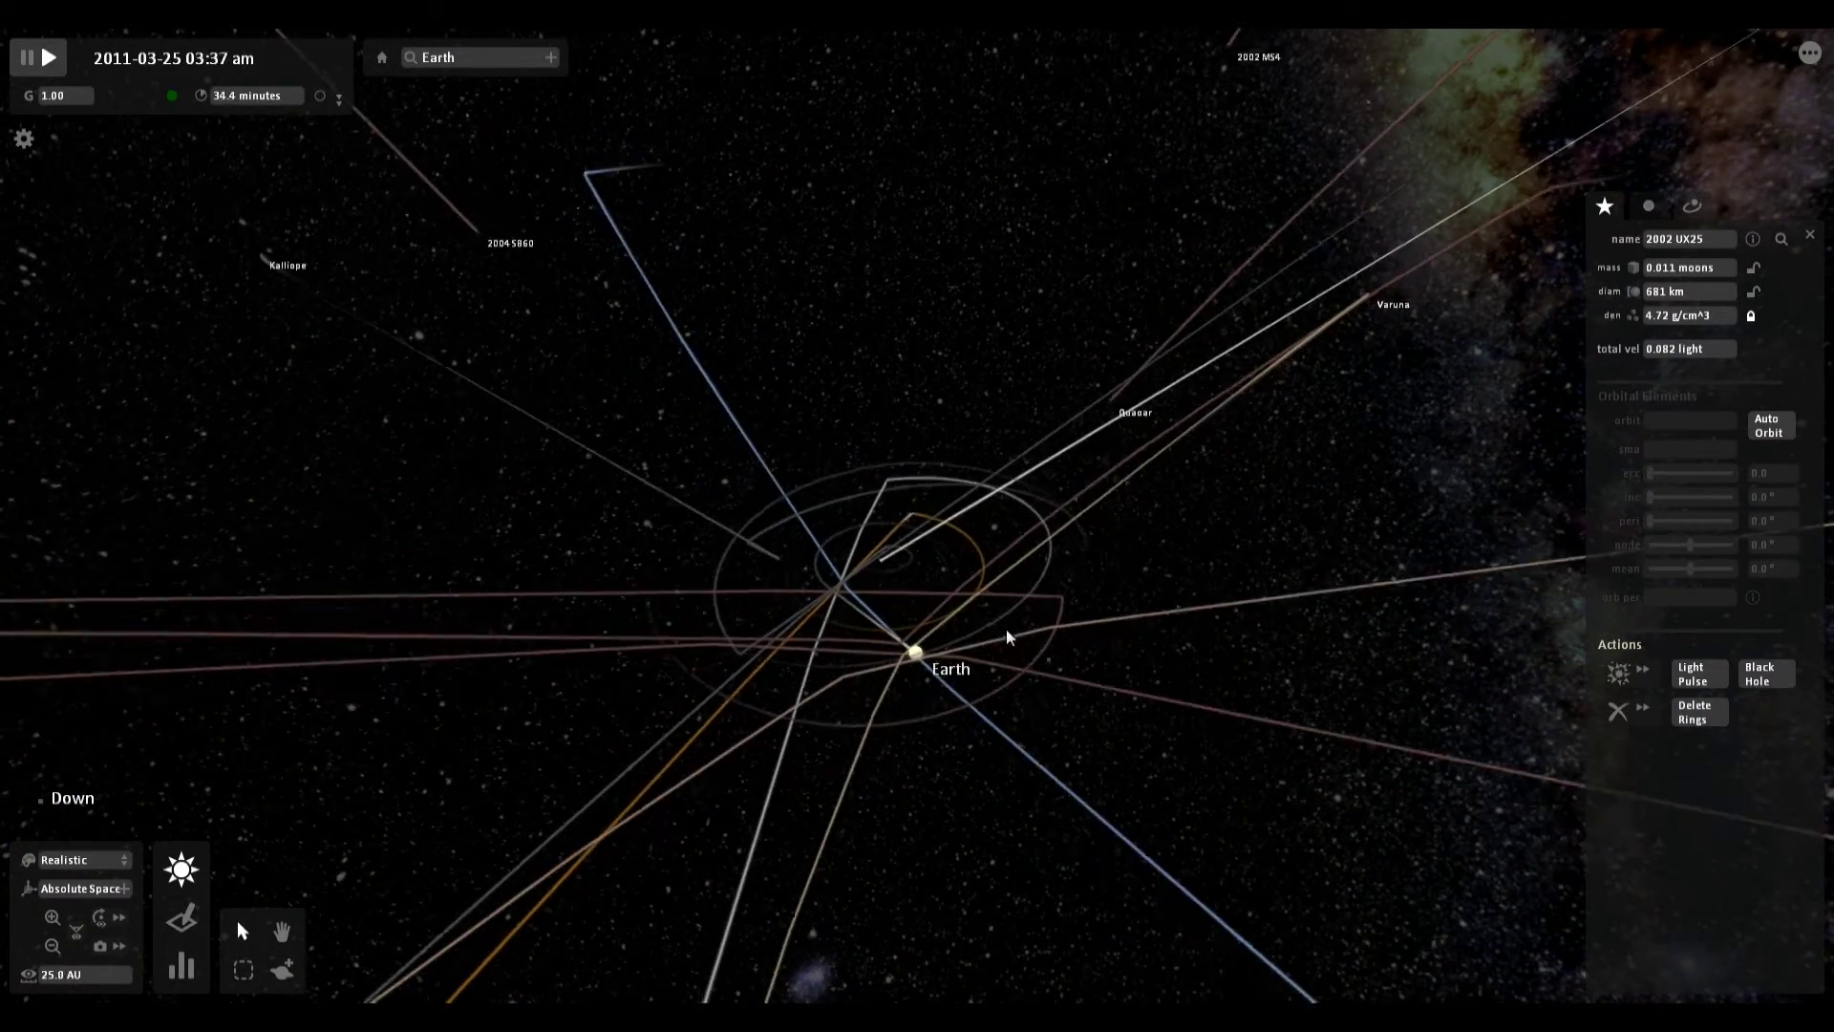
key("Up")
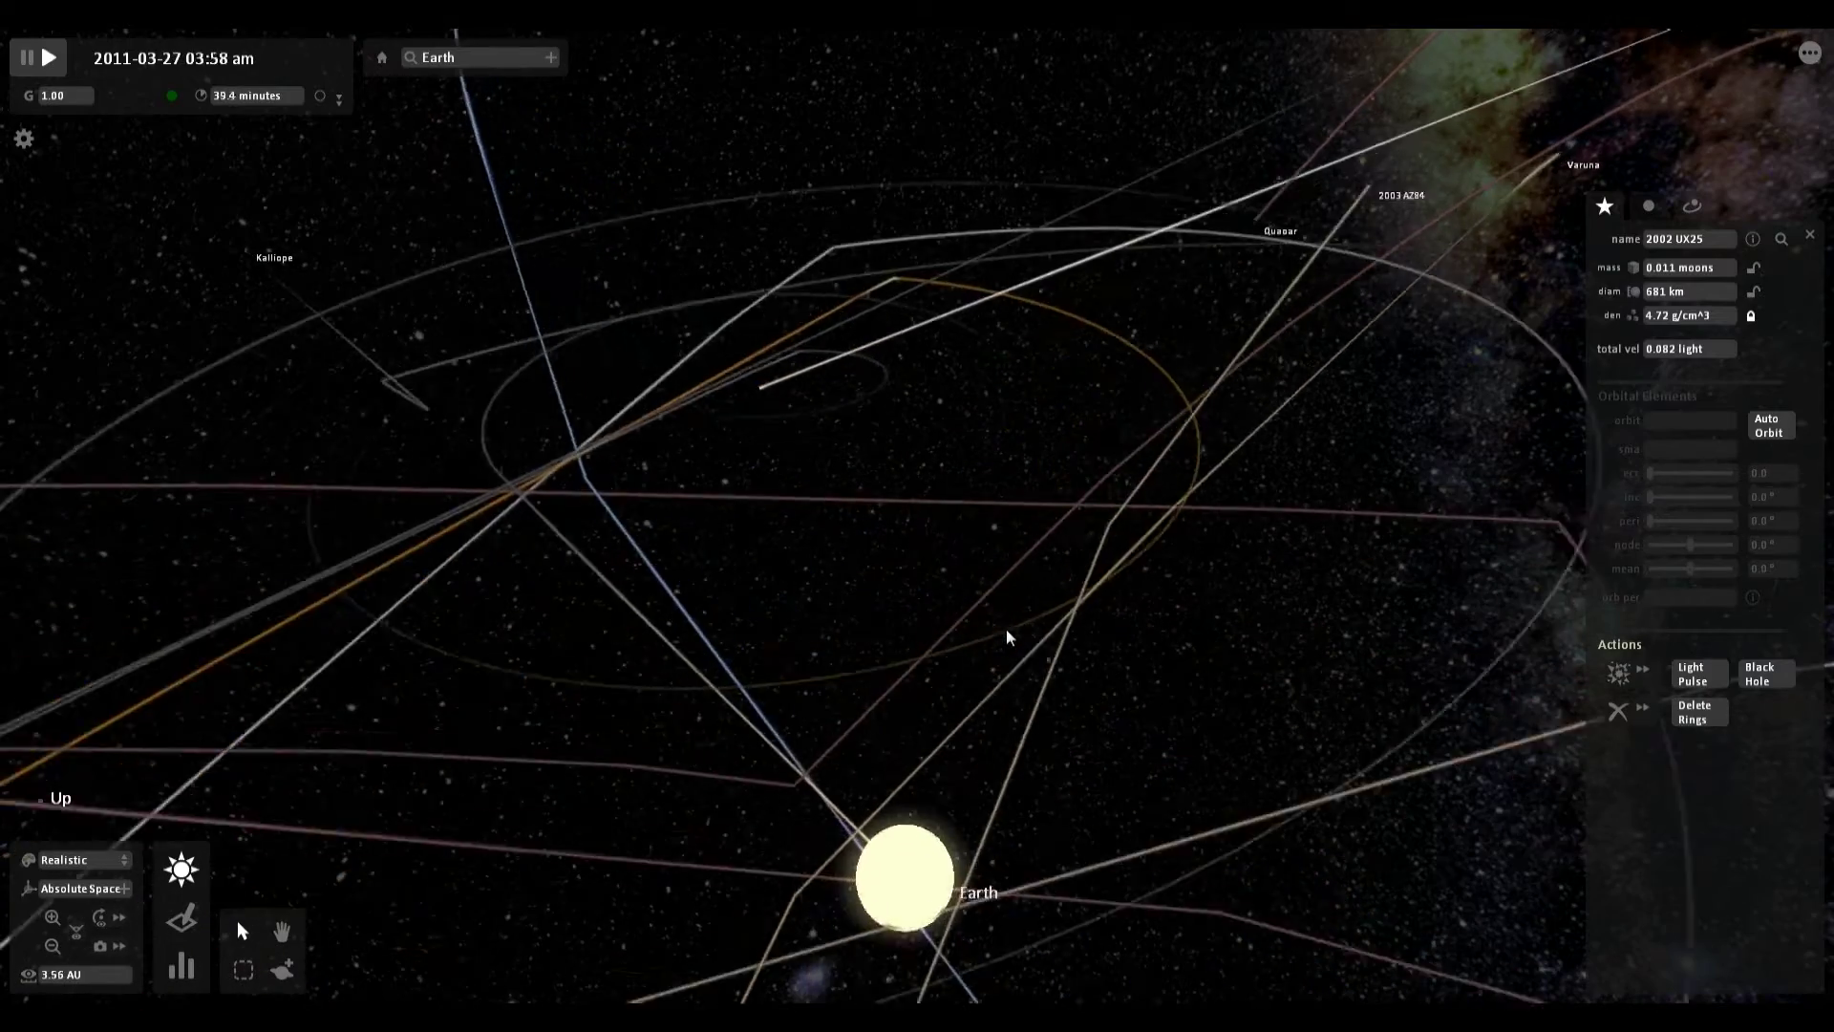
key("Down")
scroll(1006, 632, "down", 10)
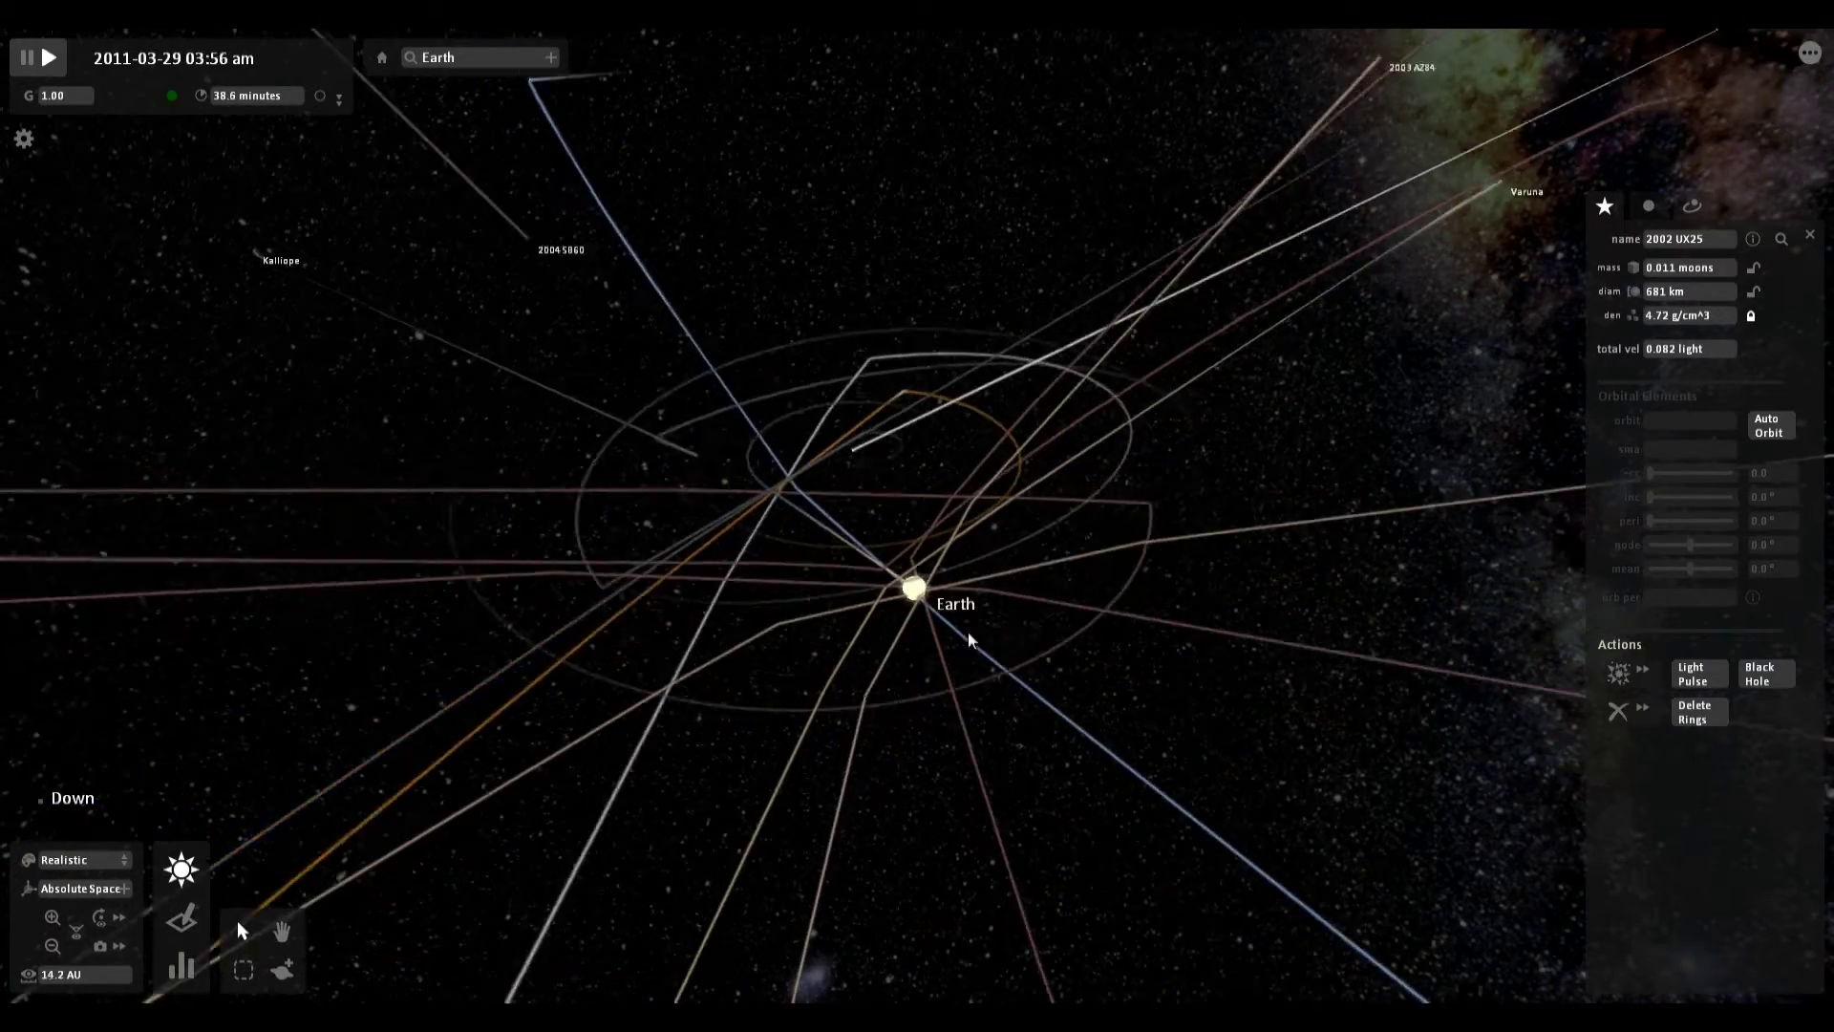
scroll(932, 655, "up", 5)
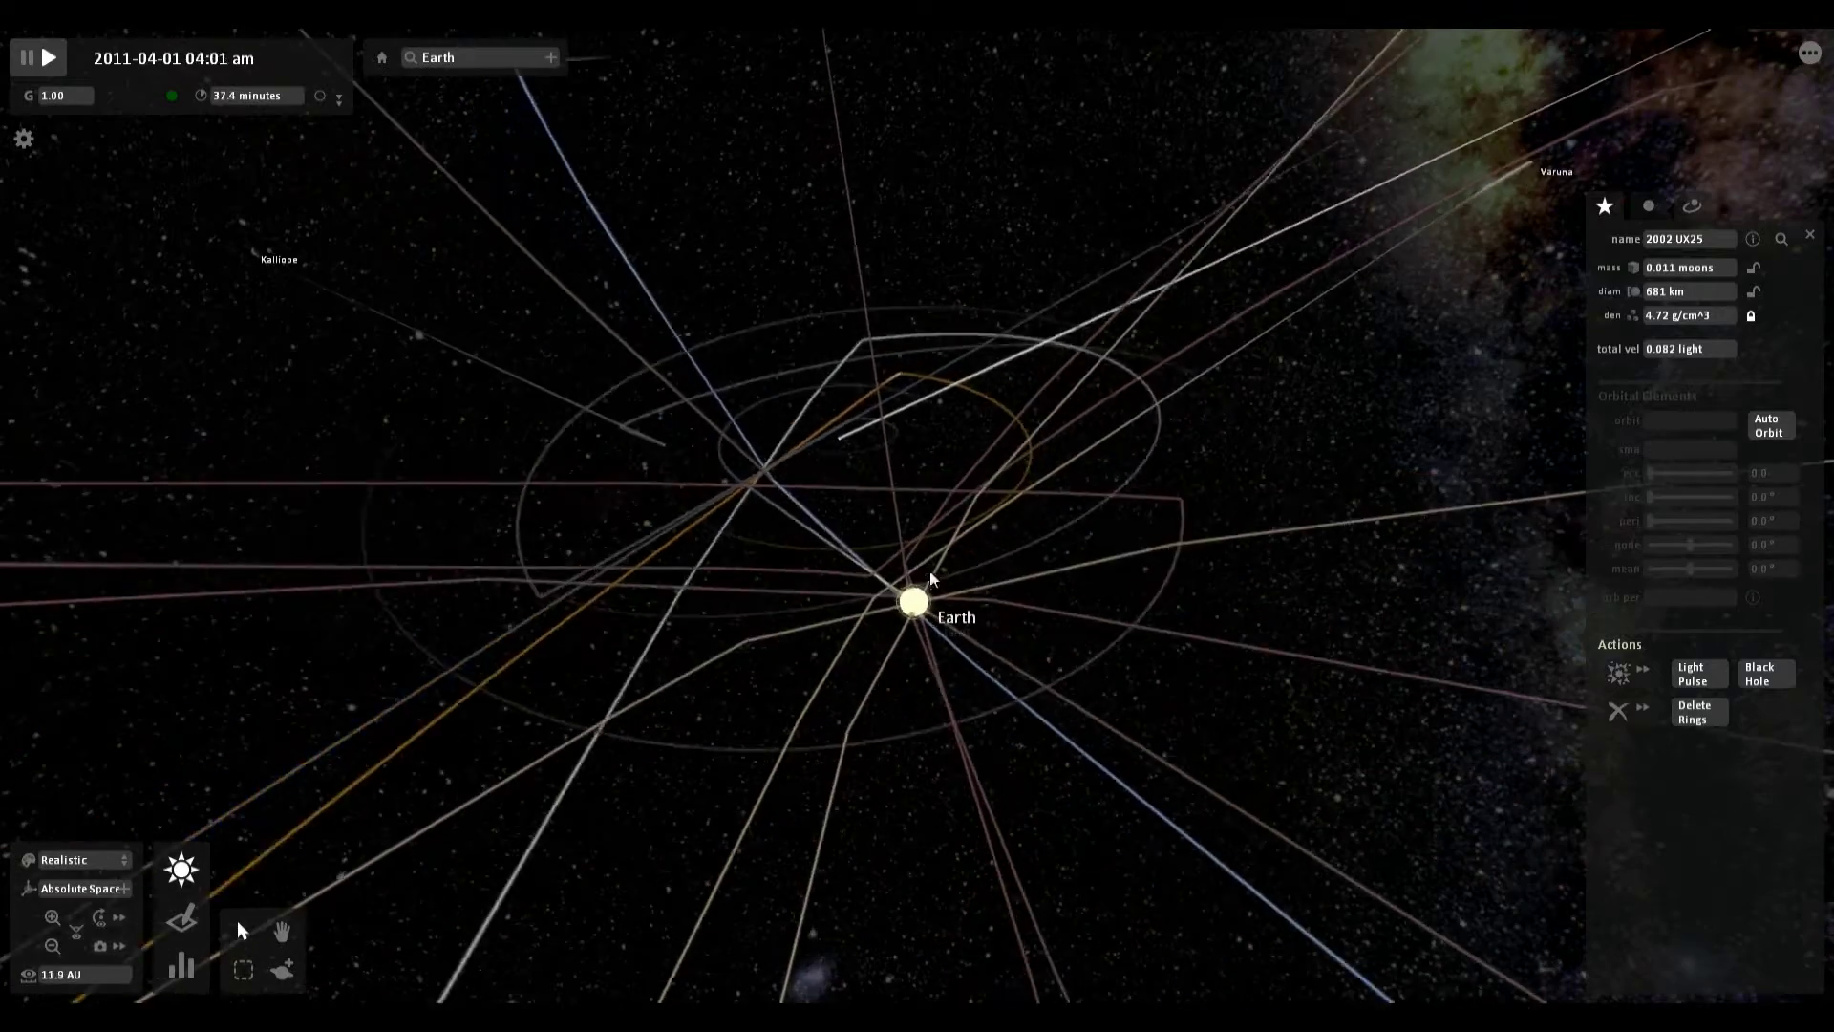
Examine the paths of the bodies flung away from Earth, from the inner trails out to a light-year scale.
scroll(932, 576, "down", 5)
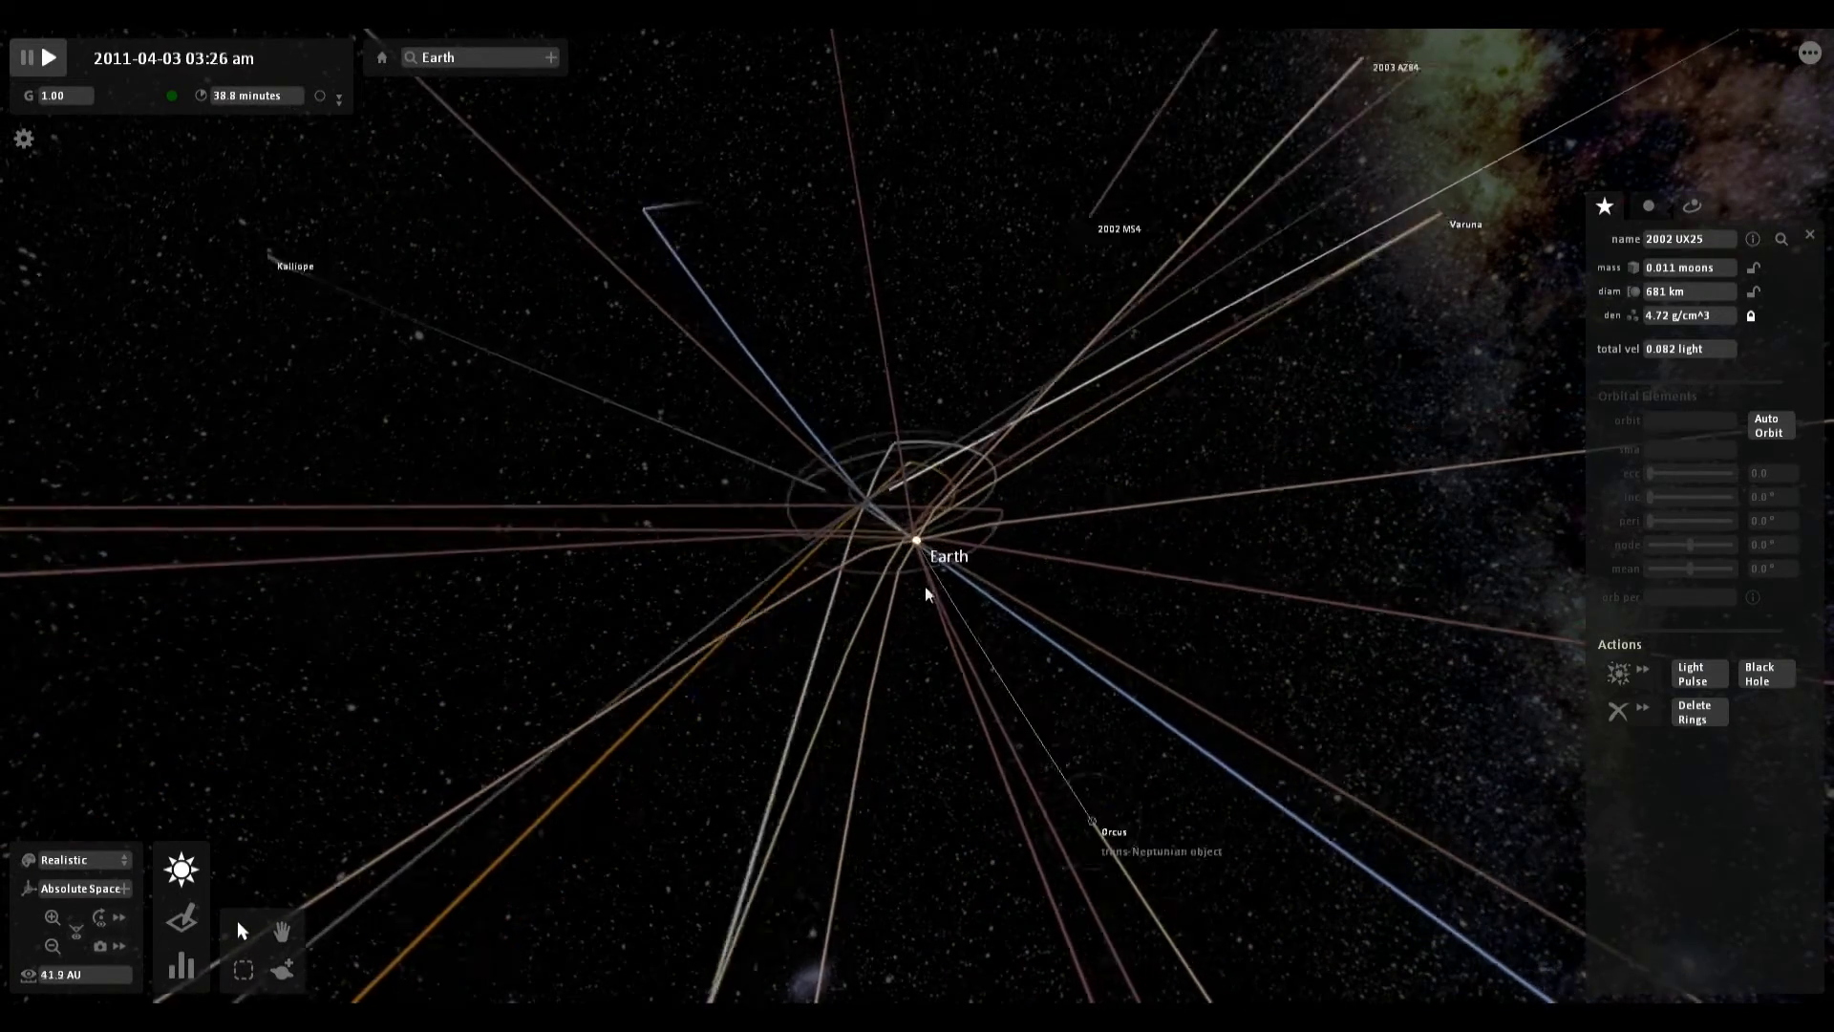
scroll(925, 587, "up", 3)
scroll(919, 611, "down", 6)
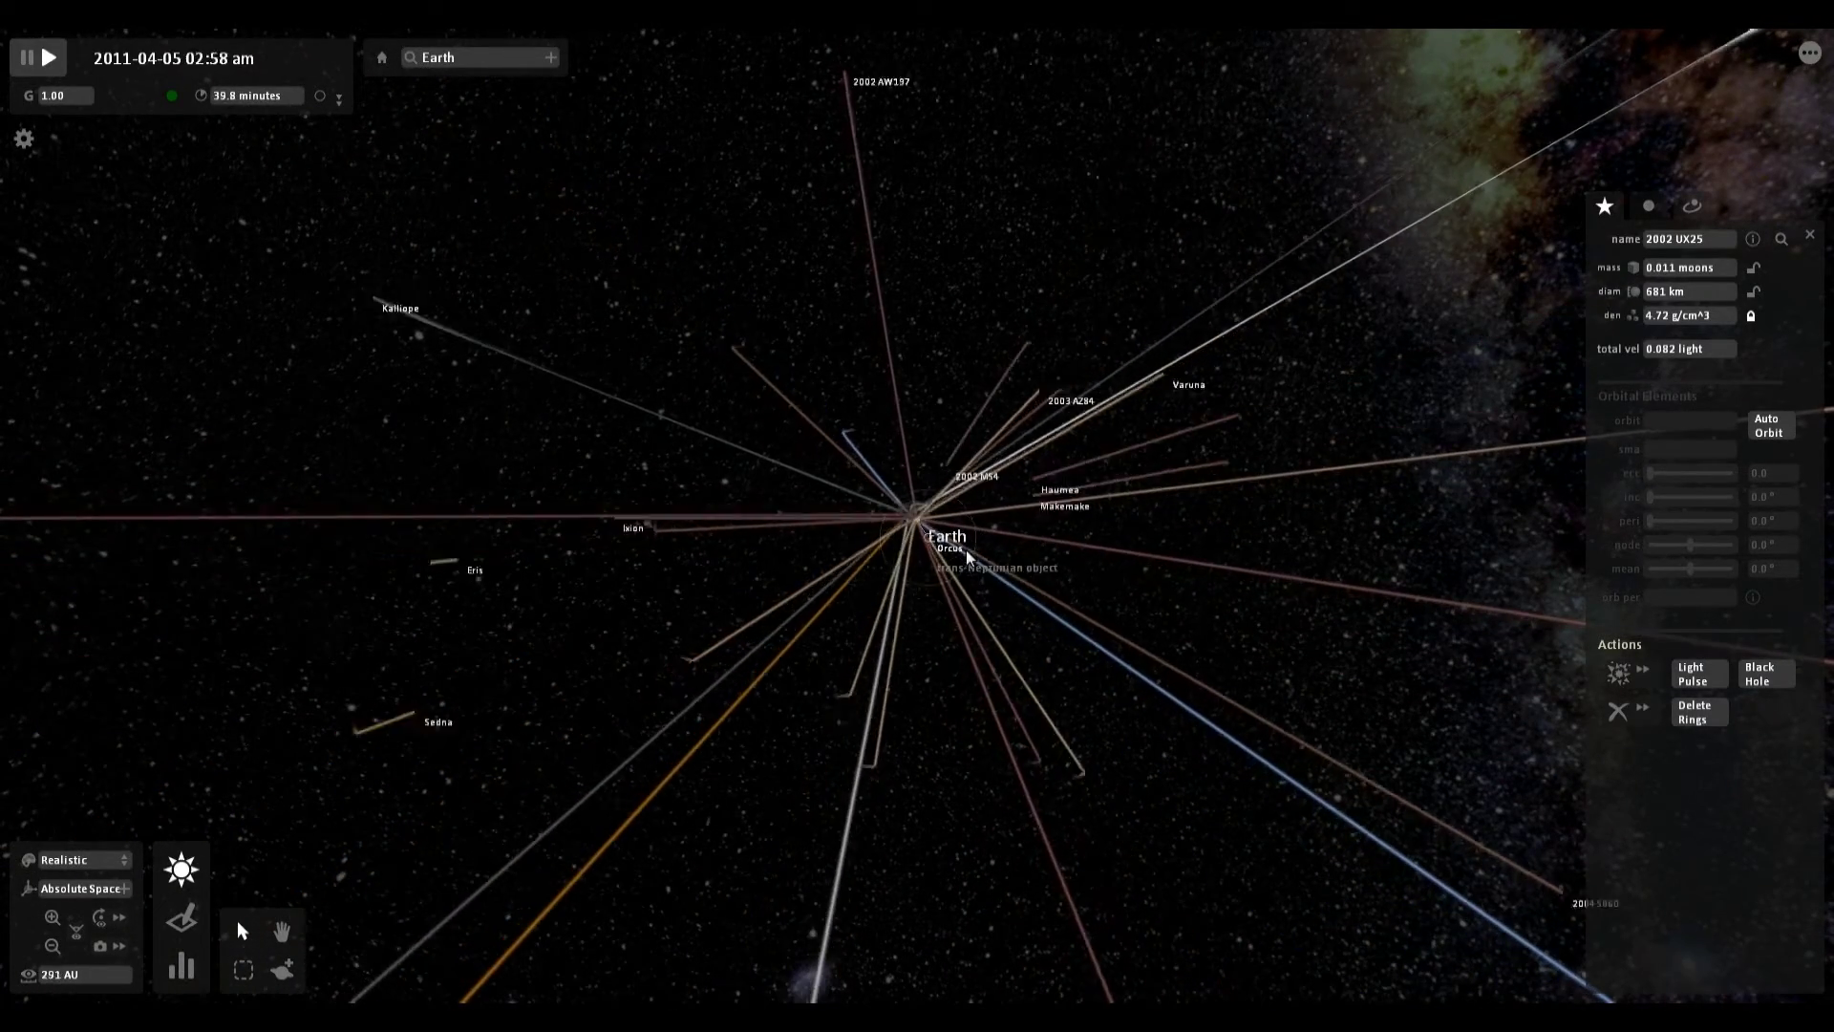
scroll(965, 548, "down", 10)
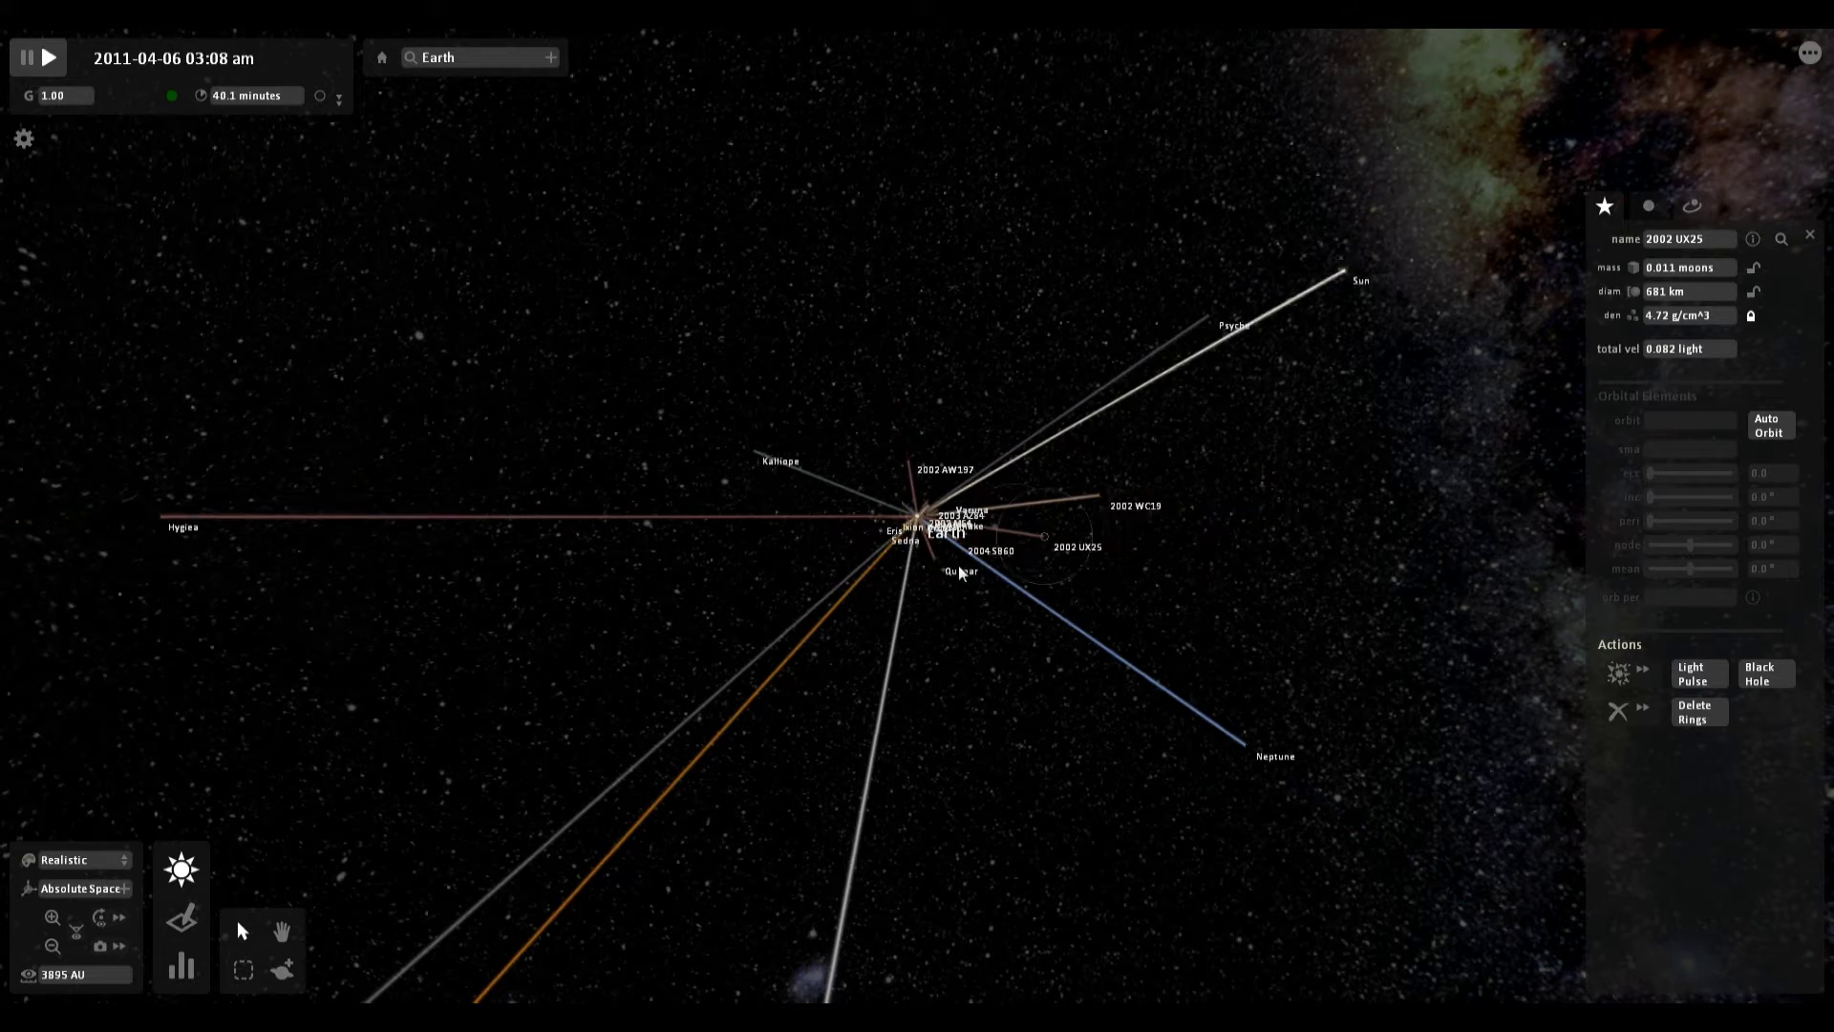
scroll(951, 583, "down", 10)
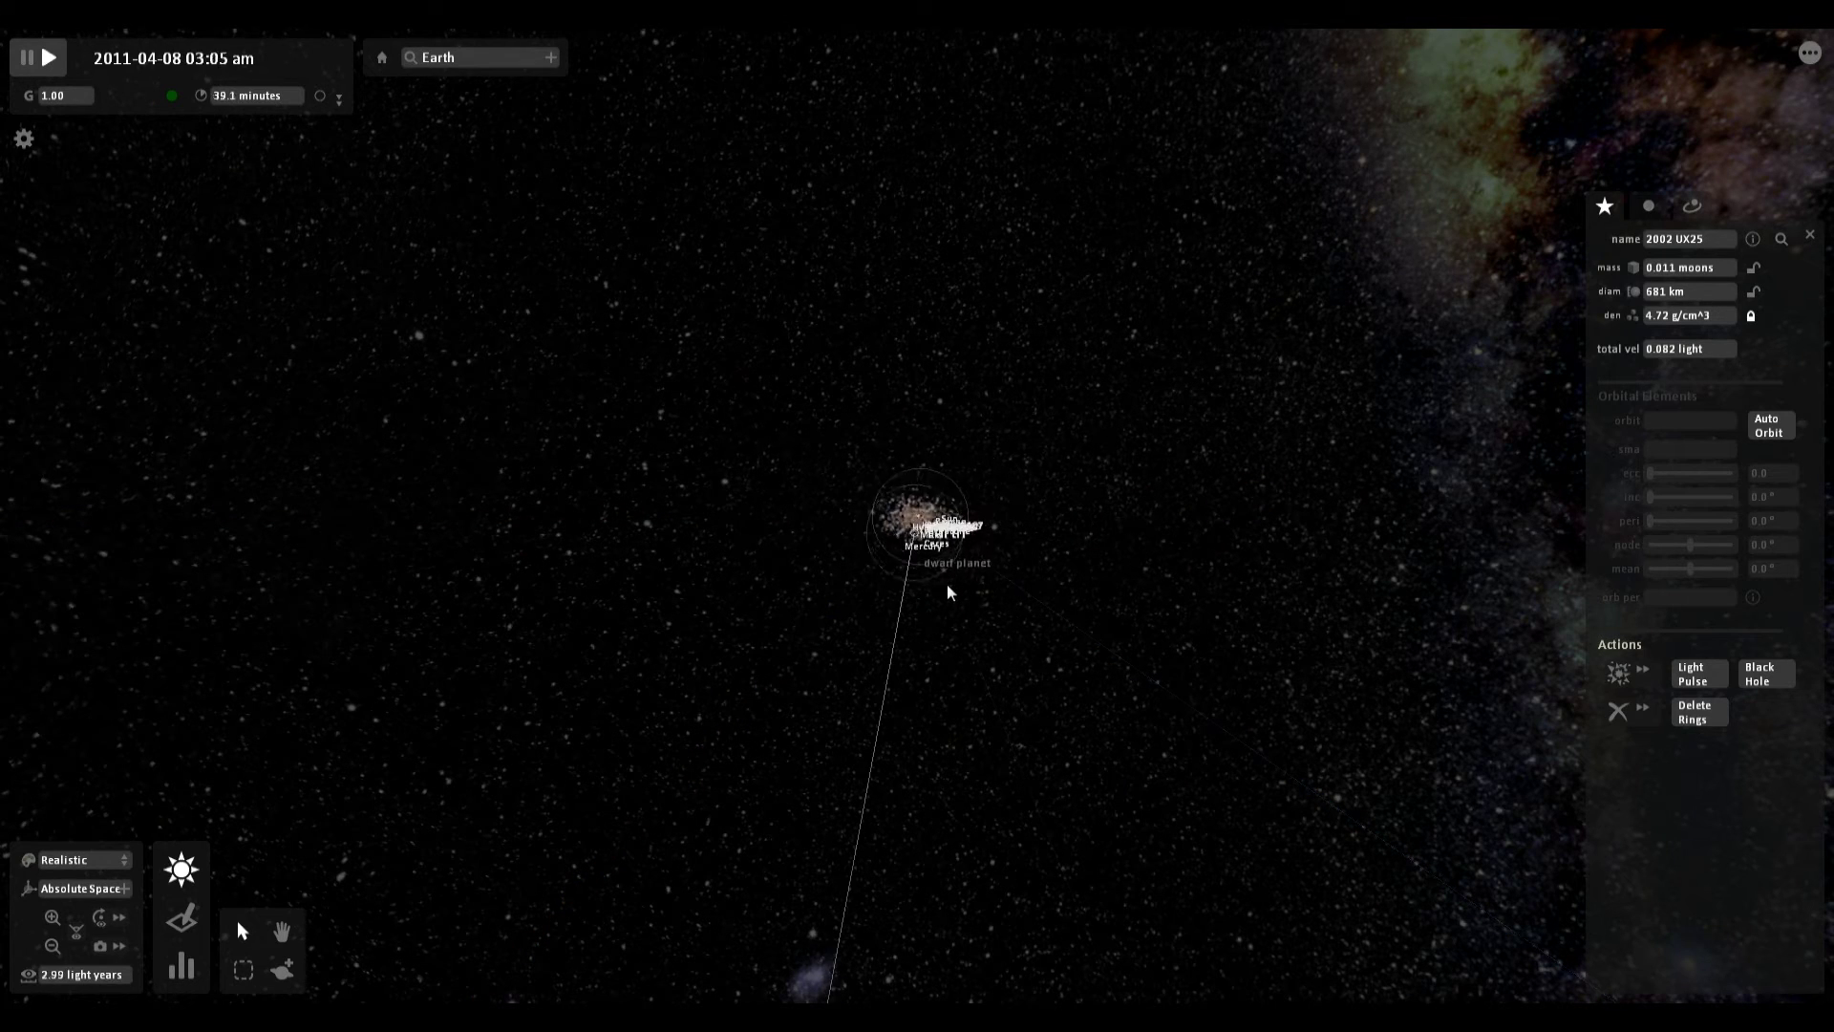
scroll(1104, 747, "up", 10)
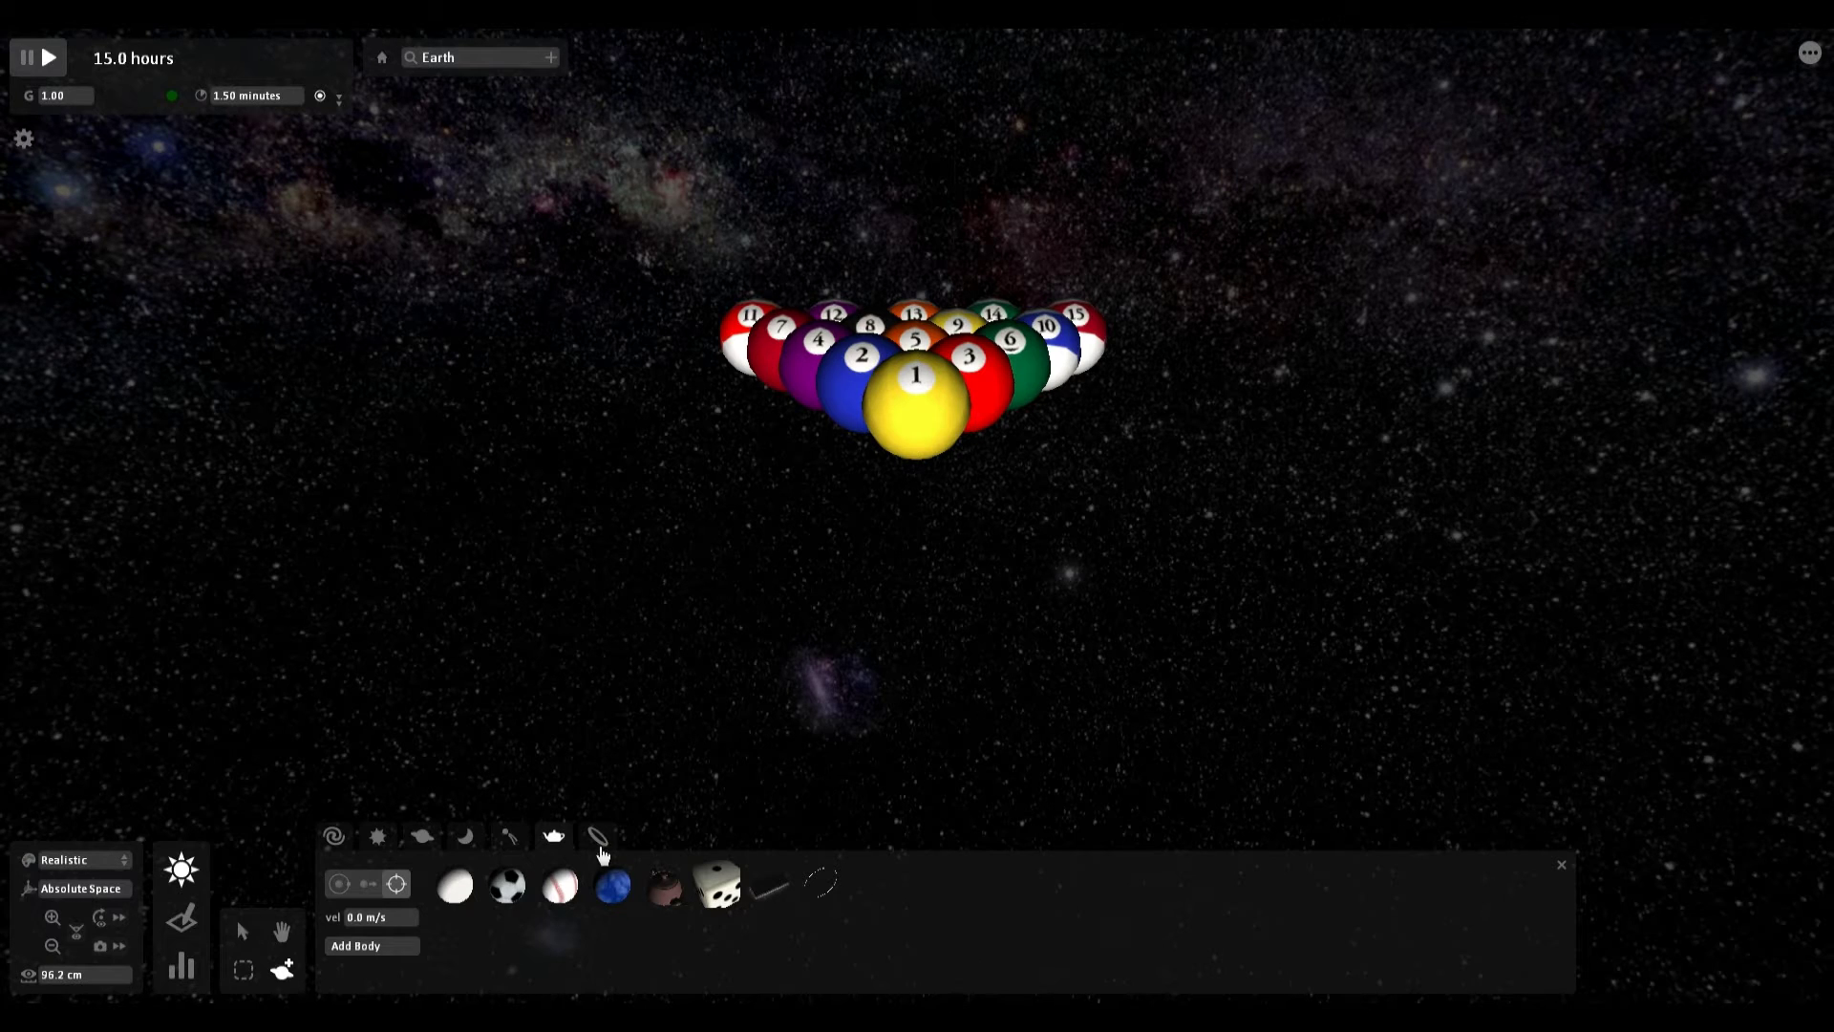
Add two pool balls with a velocity of 0.0 m/s to the billiards scene, one of them on the rack's front ball.
left_click_drag(575, 695, 499, 811)
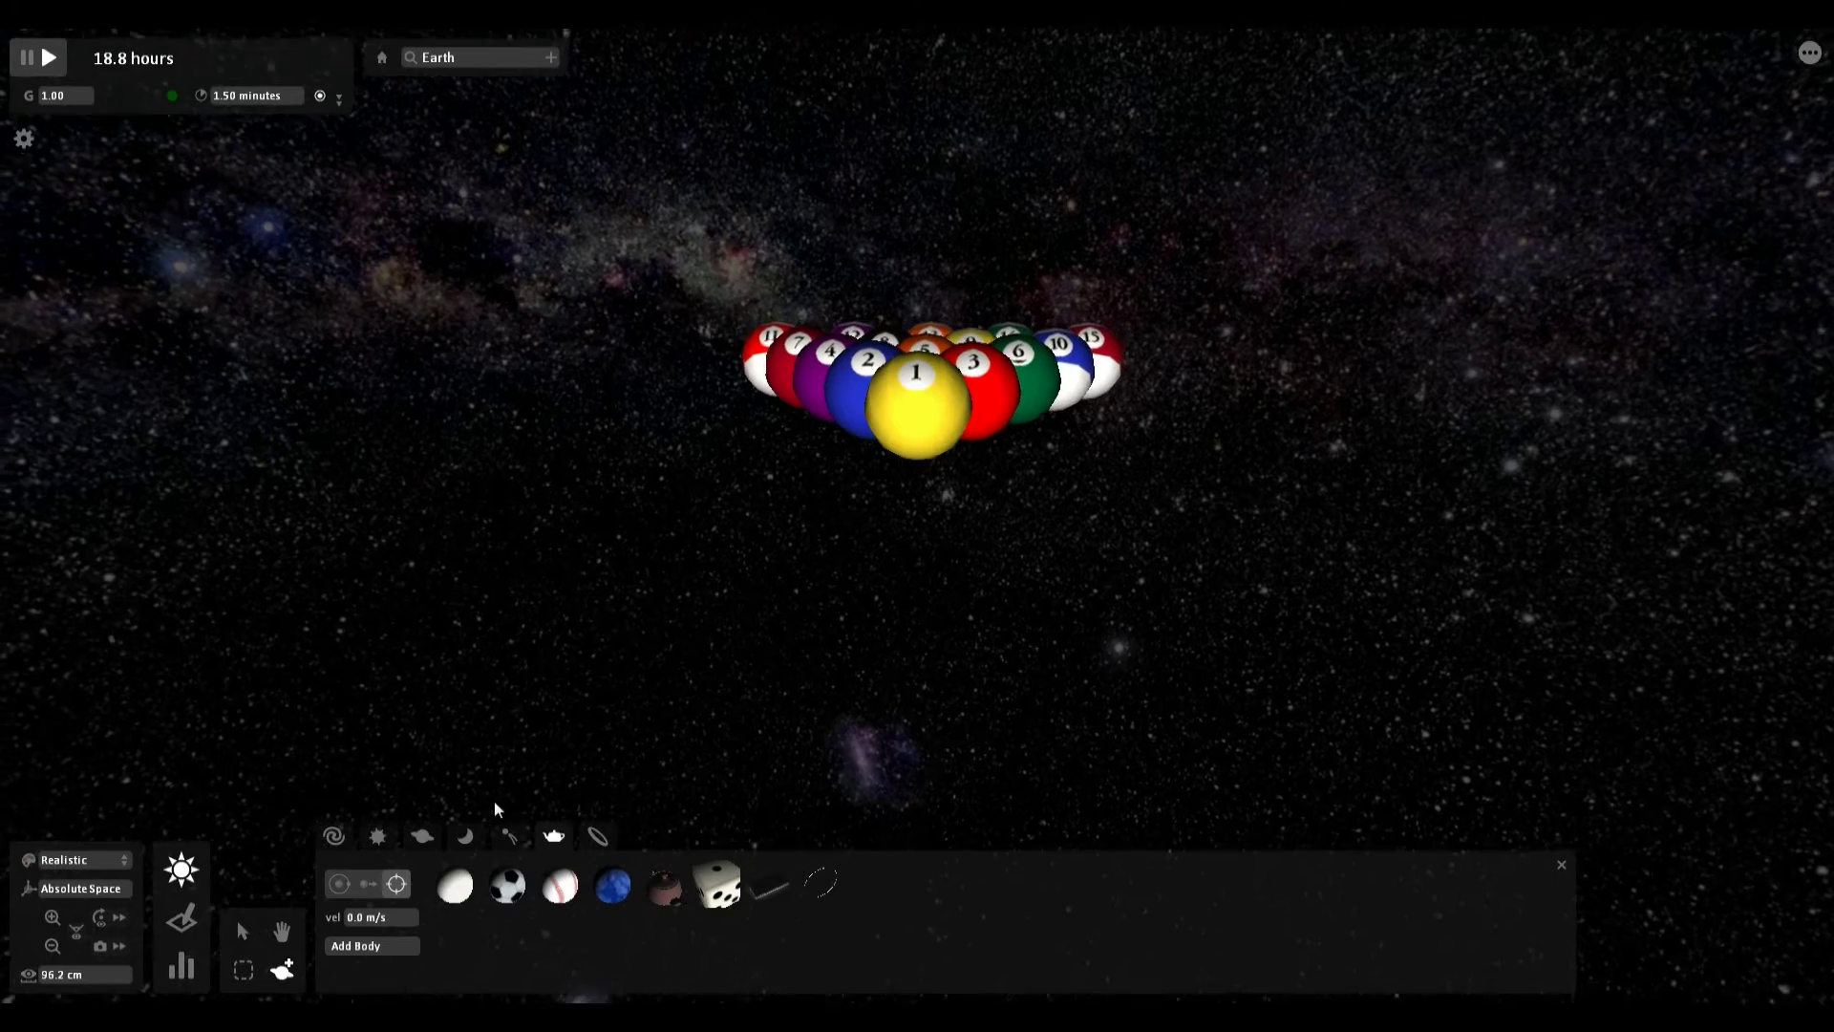
left_click(465, 891)
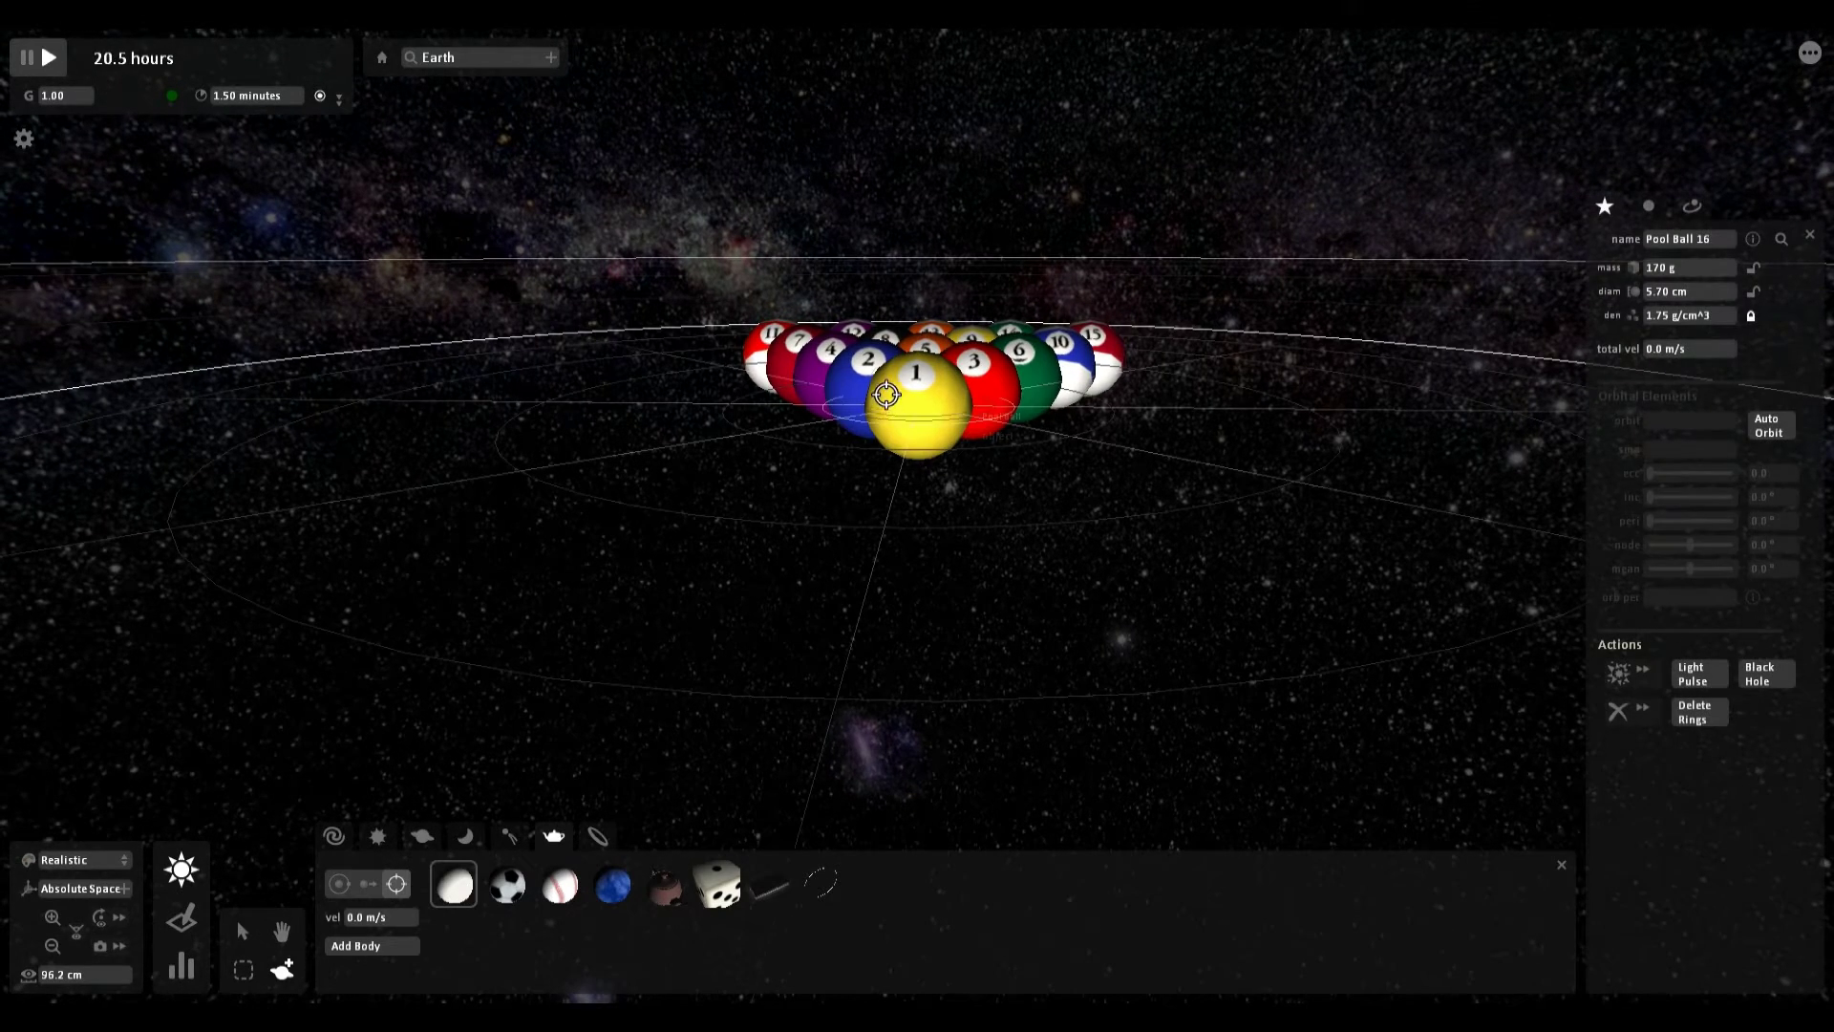
scroll(684, 594, "down", 6)
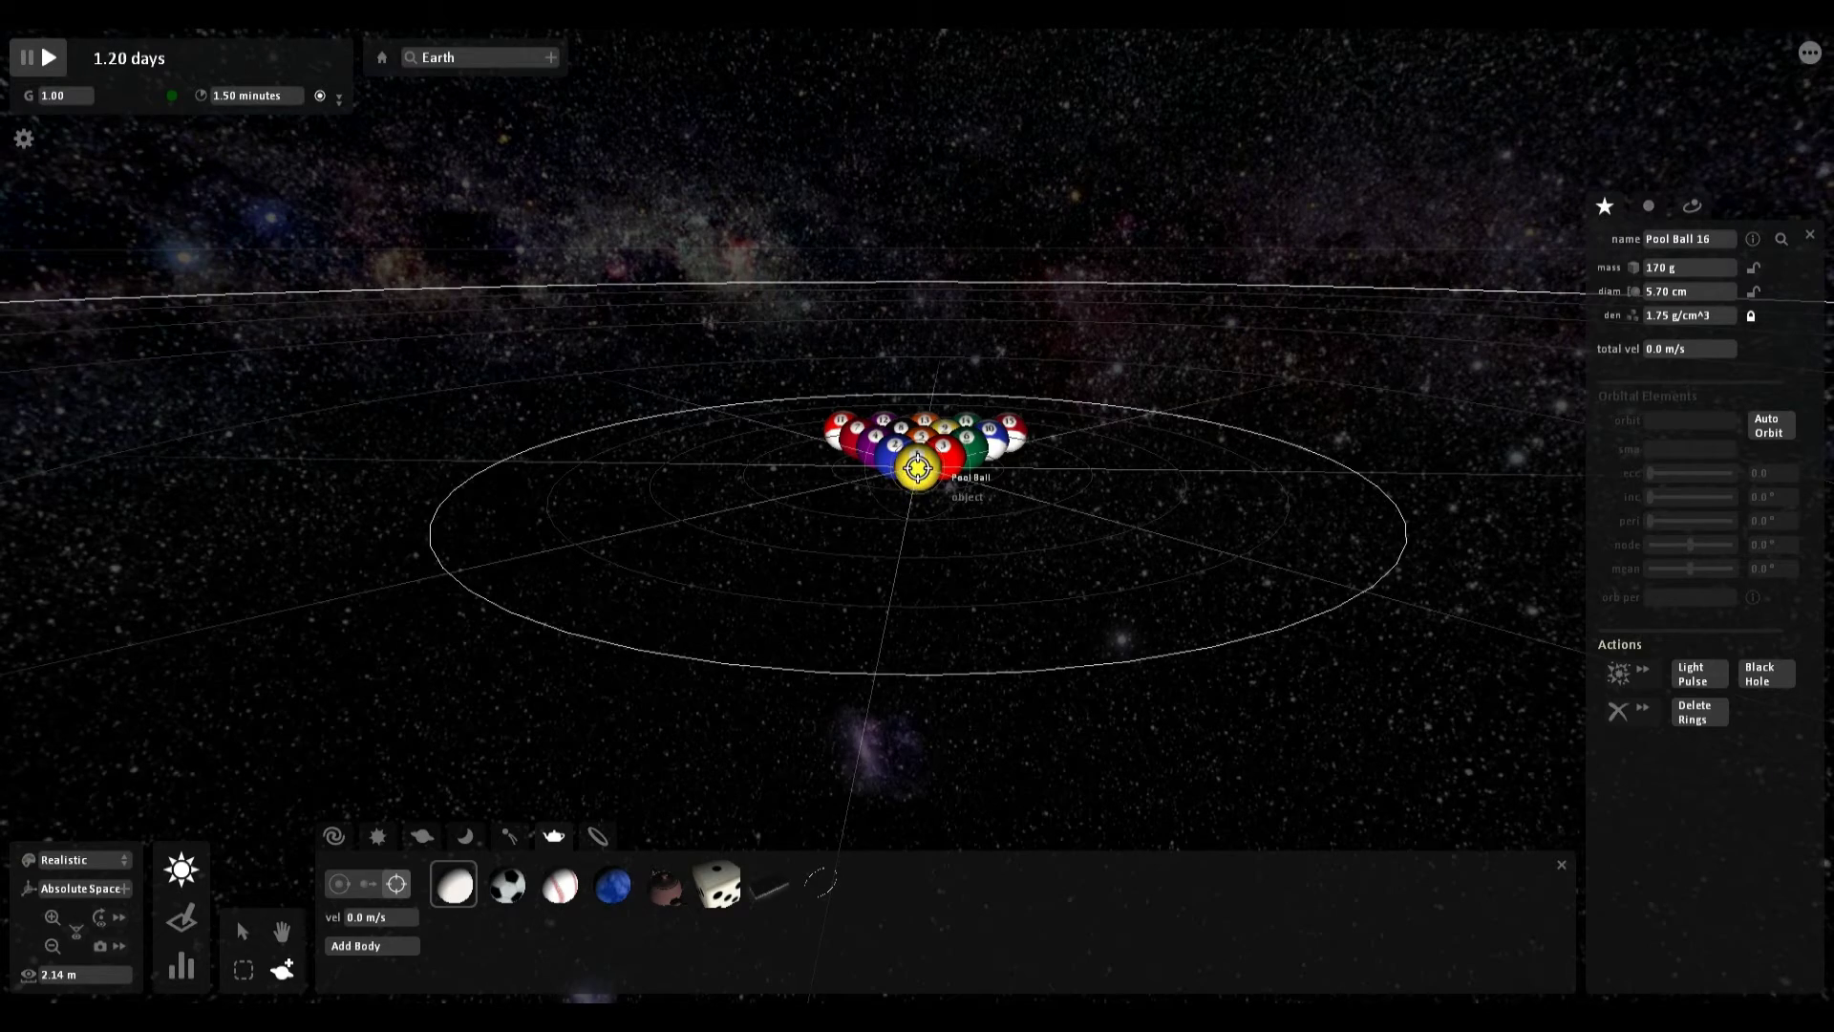
left_click(917, 468)
Select the added pool ball lying apart from the rack and edit its total velocity.
right_click_drag(676, 545, 520, 549)
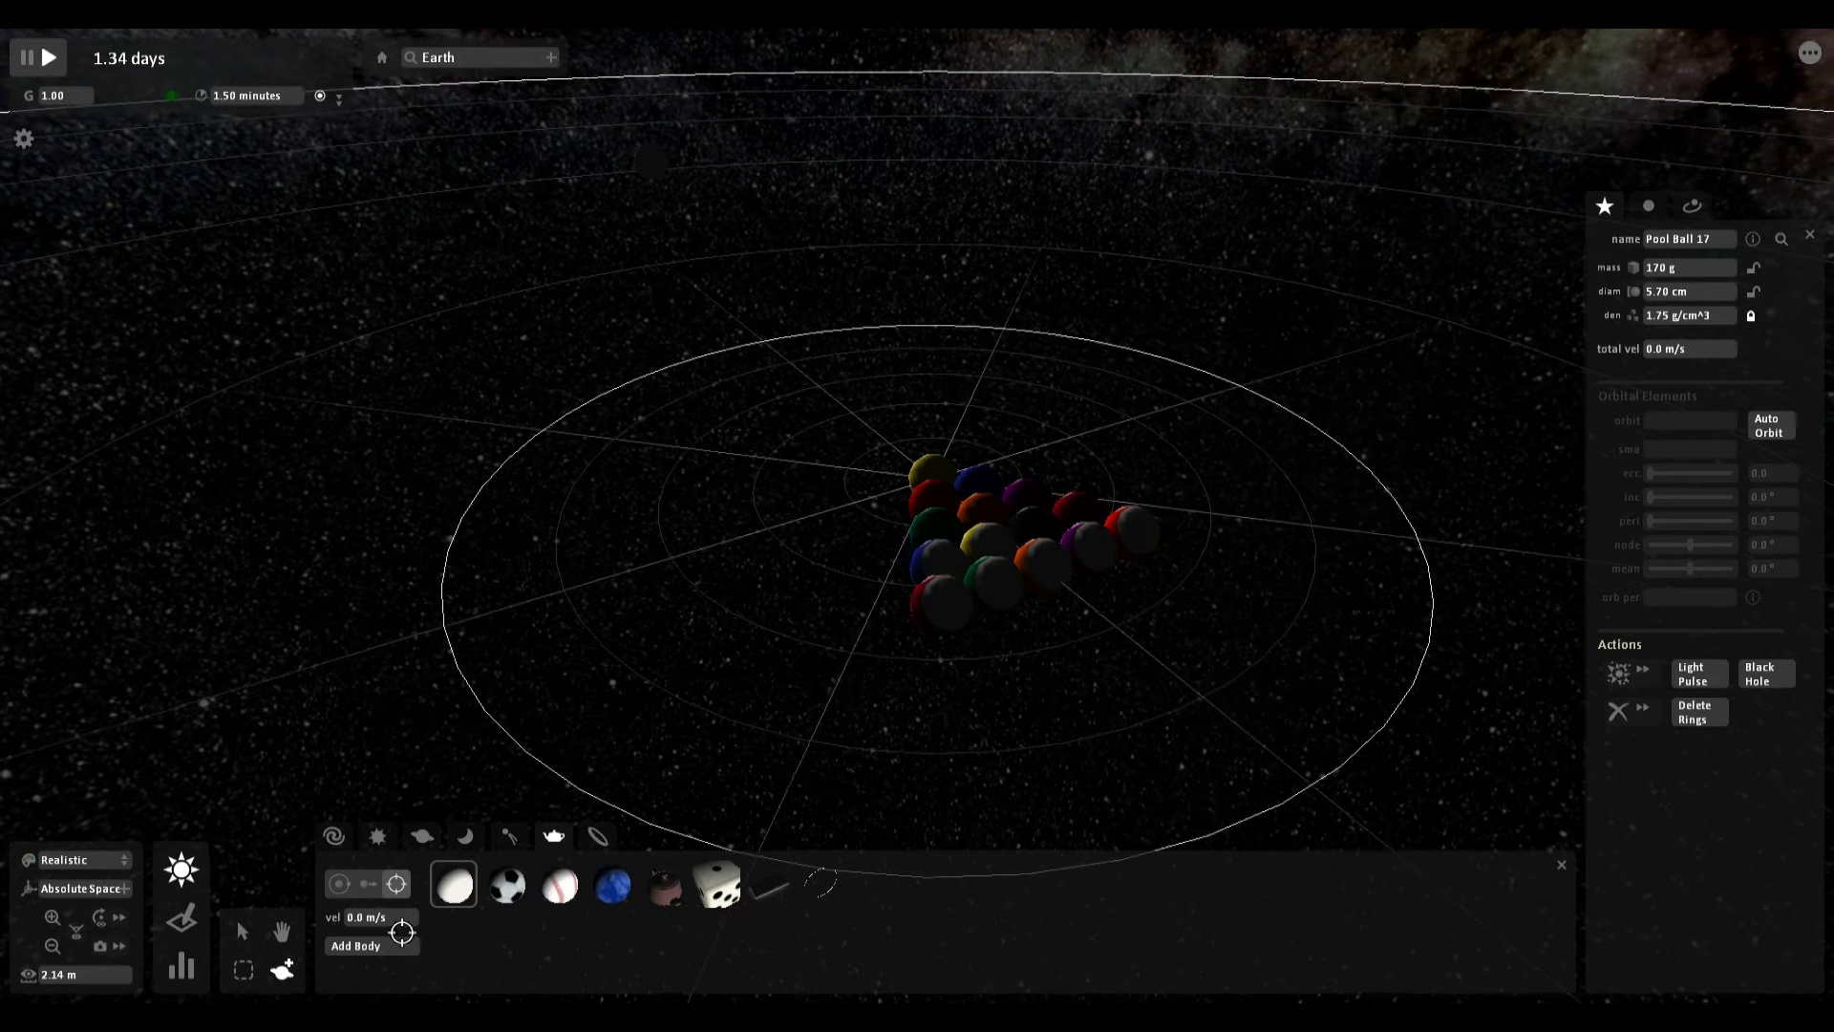
left_click(251, 941)
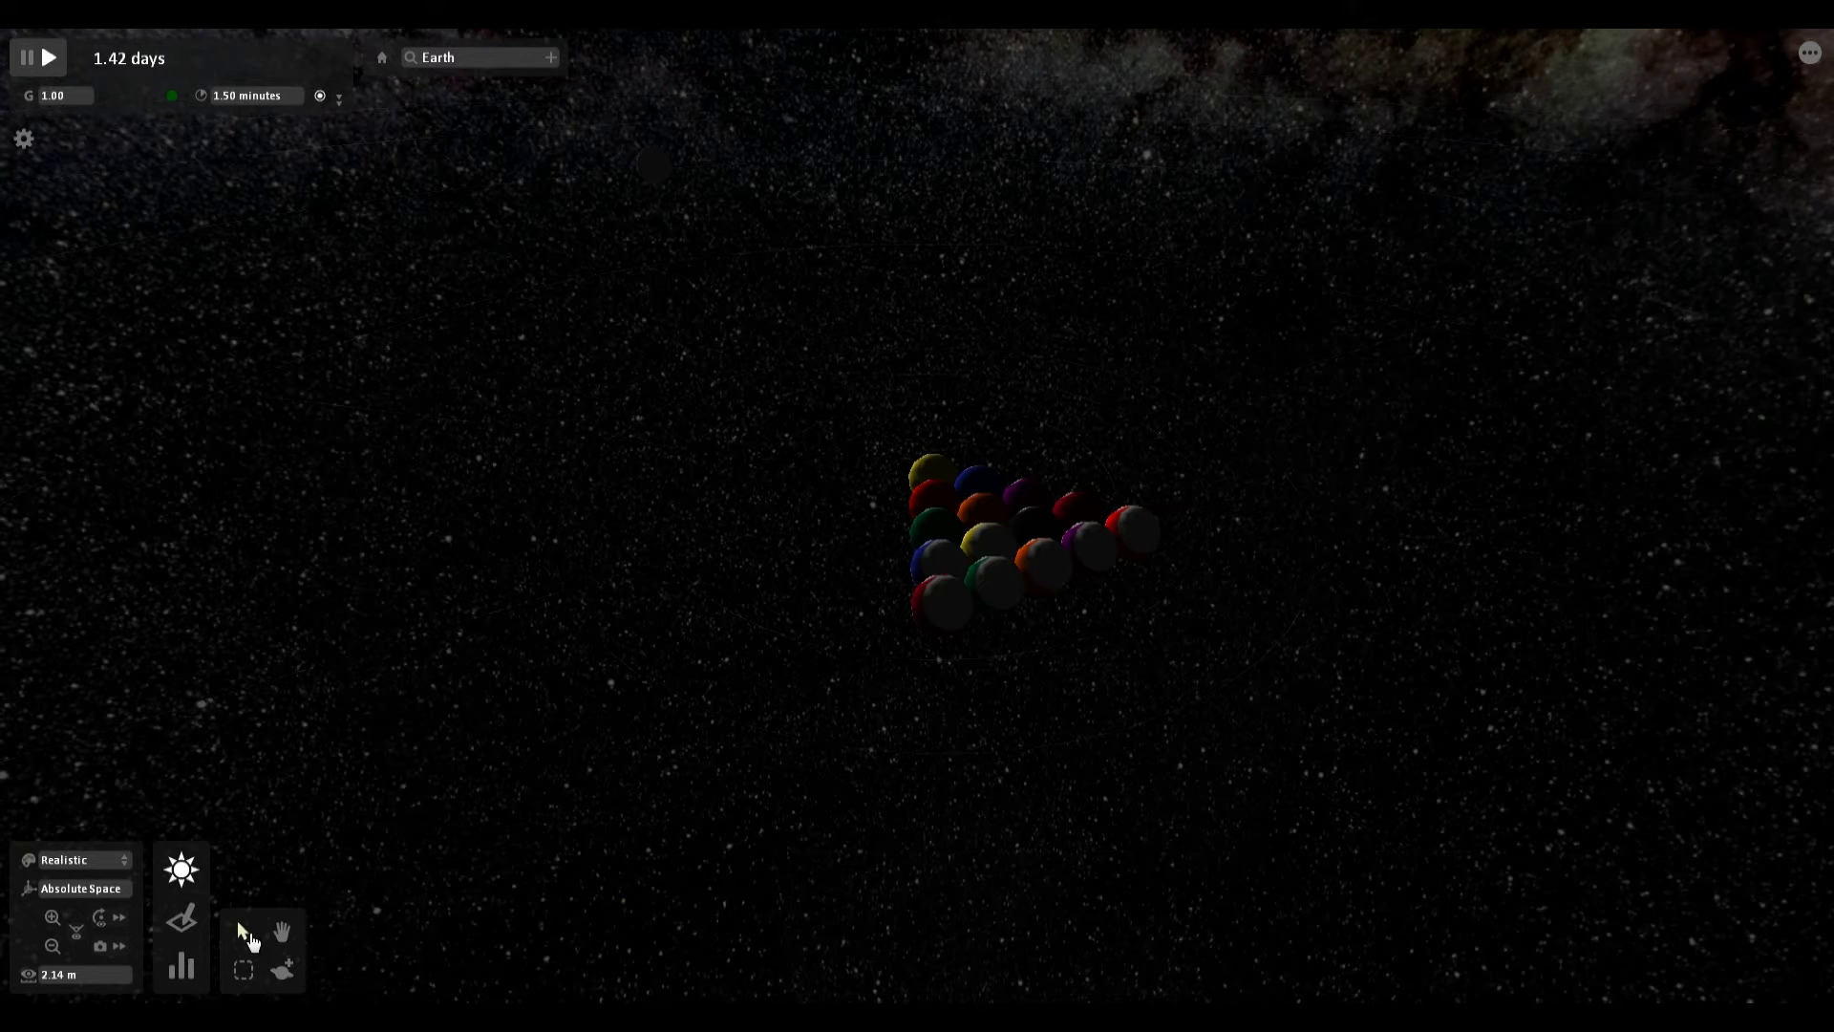
left_click(665, 170)
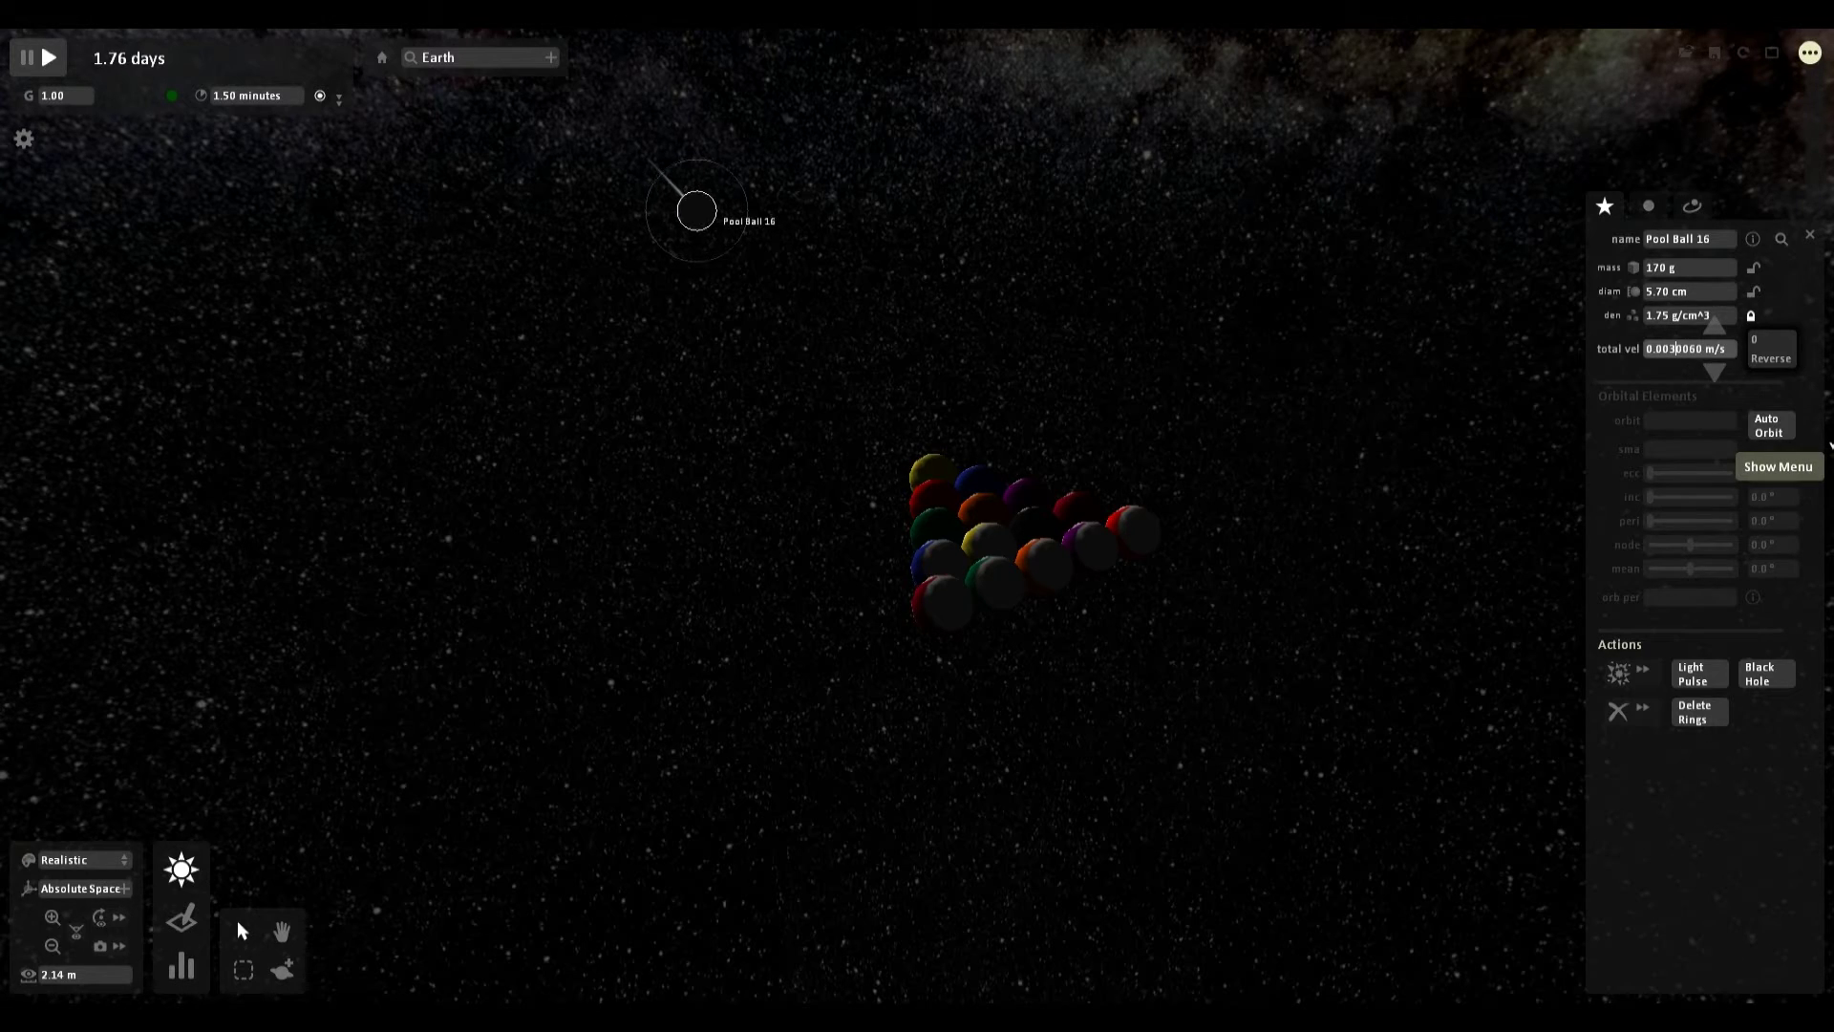
key("Return")
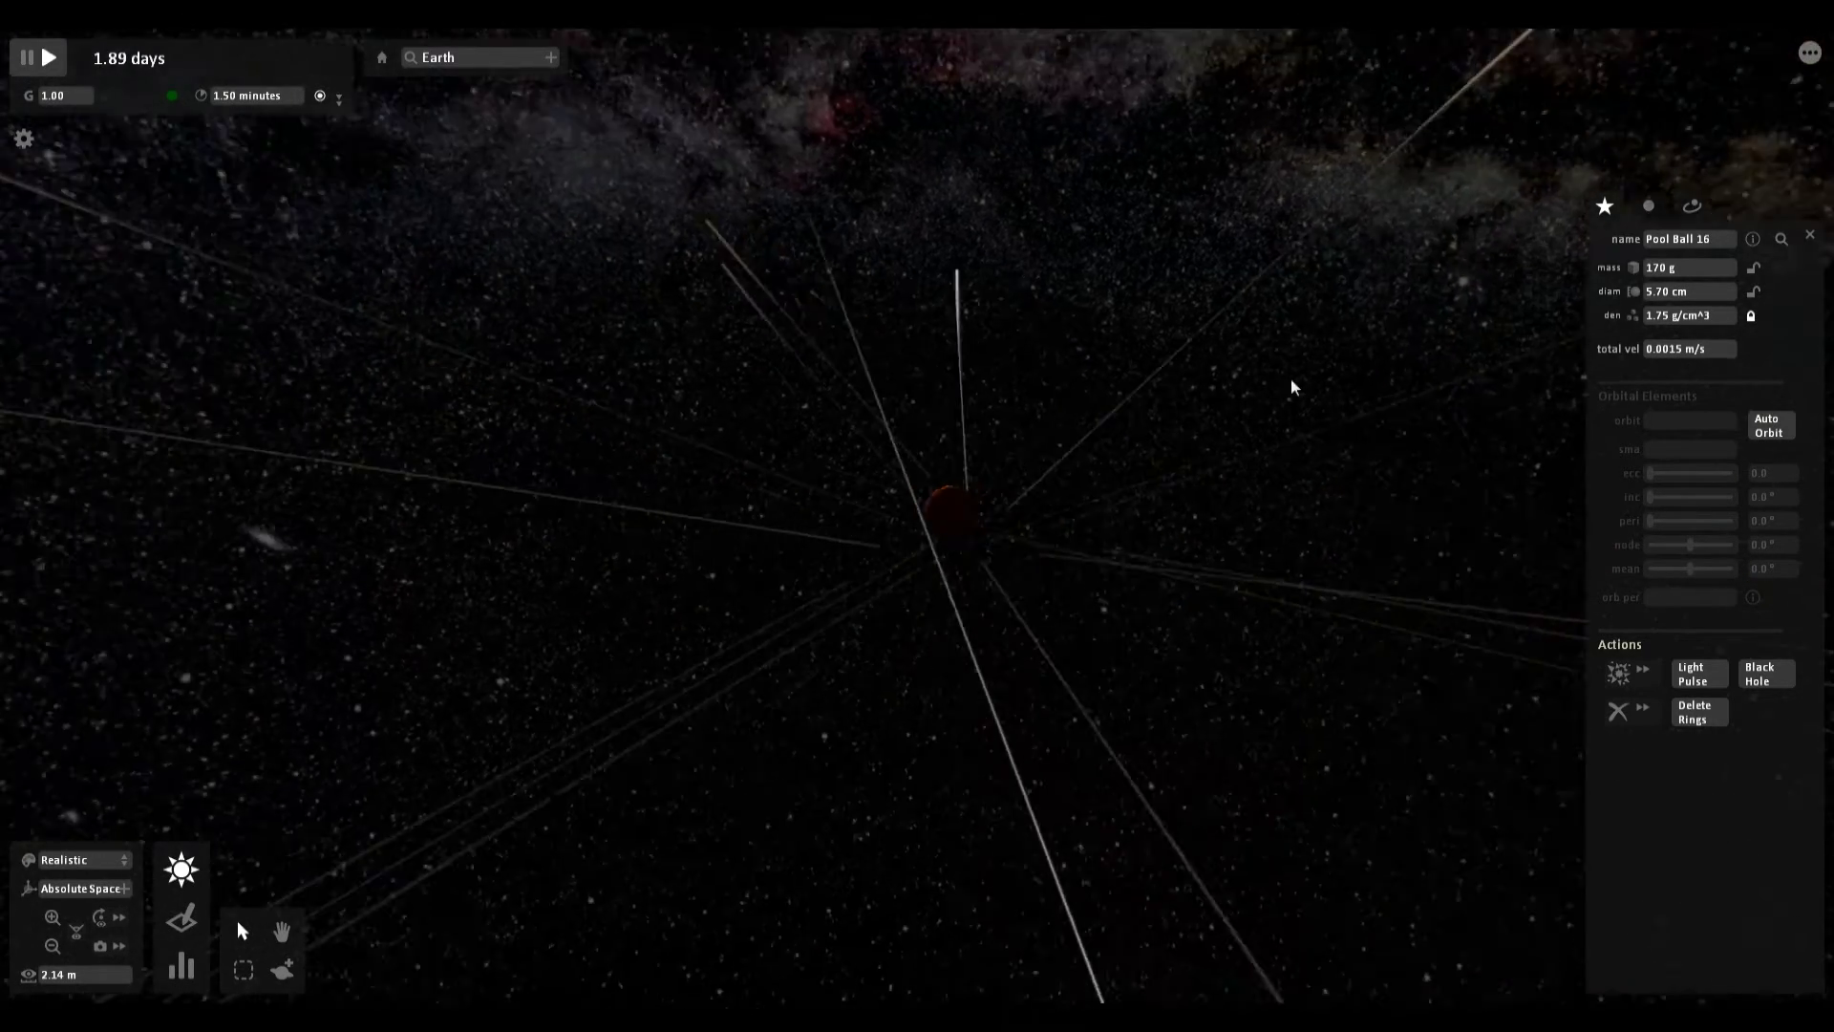
Examine the scattered pool balls' trails from near and far, and select one of the balls for a close look.
right_click_drag(1292, 378, 1110, 495)
scroll(1110, 495, "down", 10)
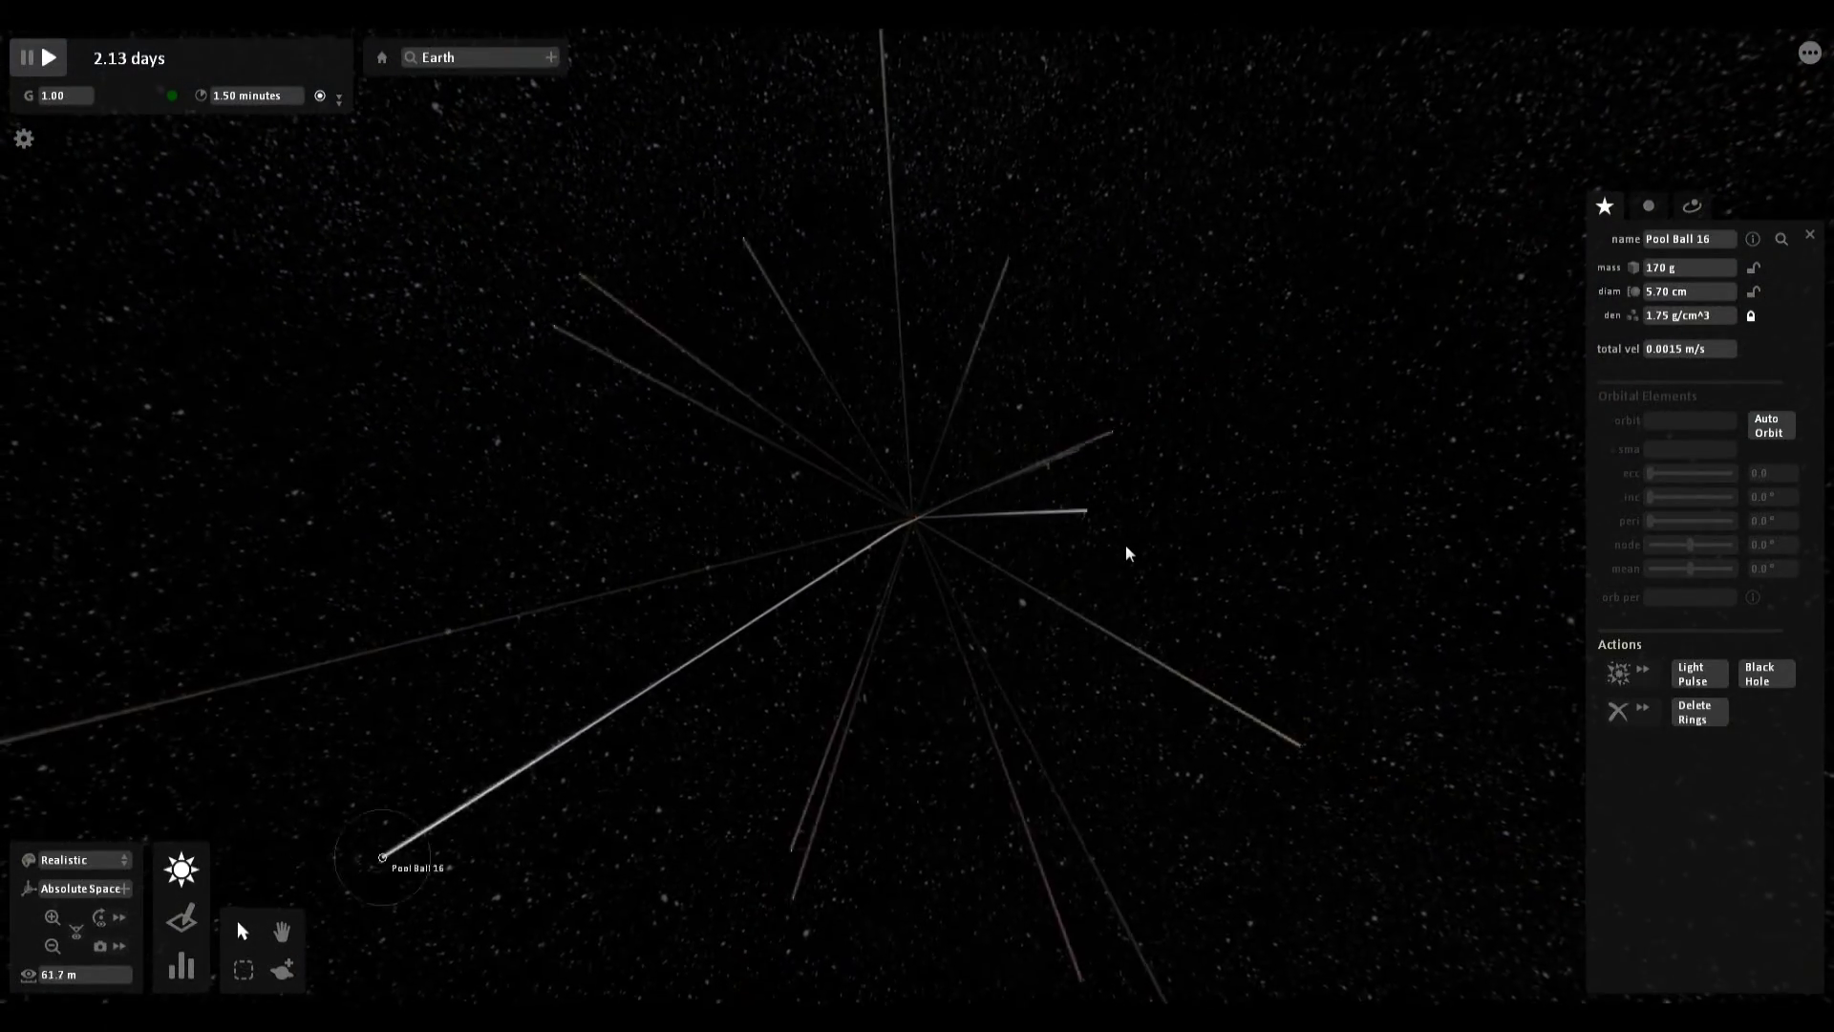
scroll(1122, 545, "down", 6)
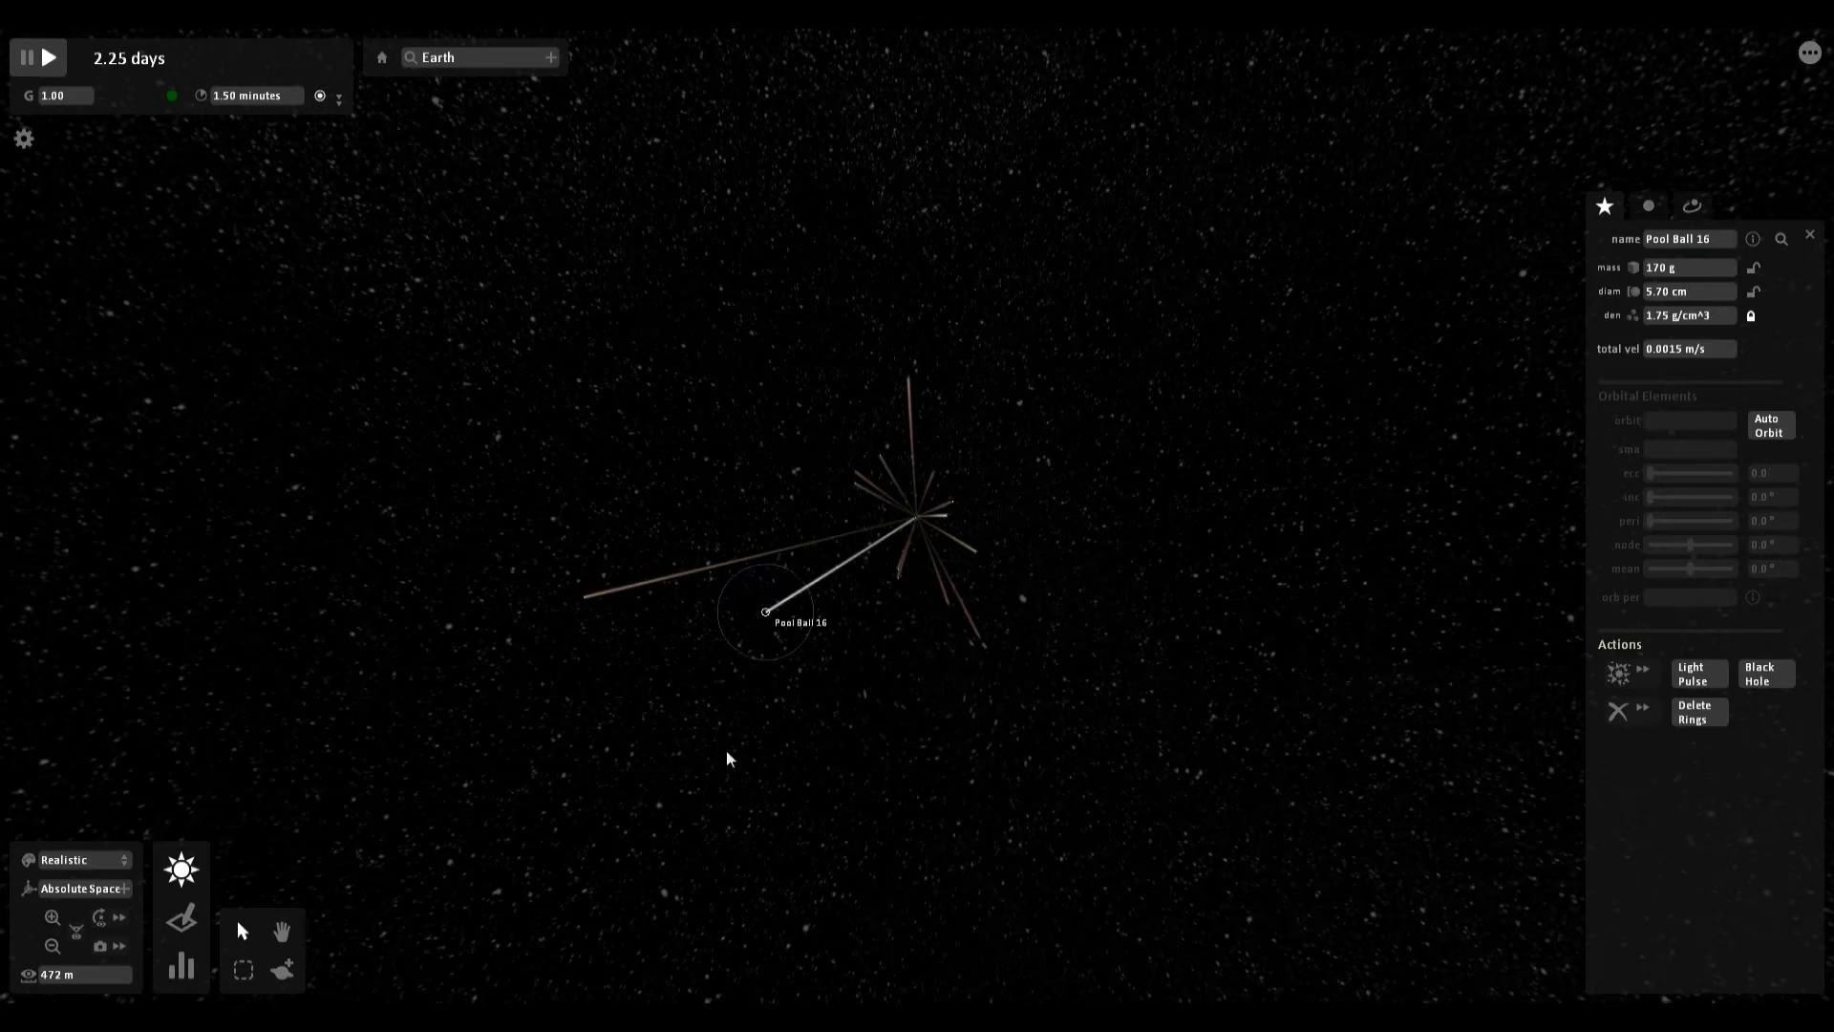
left_click_drag(726, 759, 811, 537)
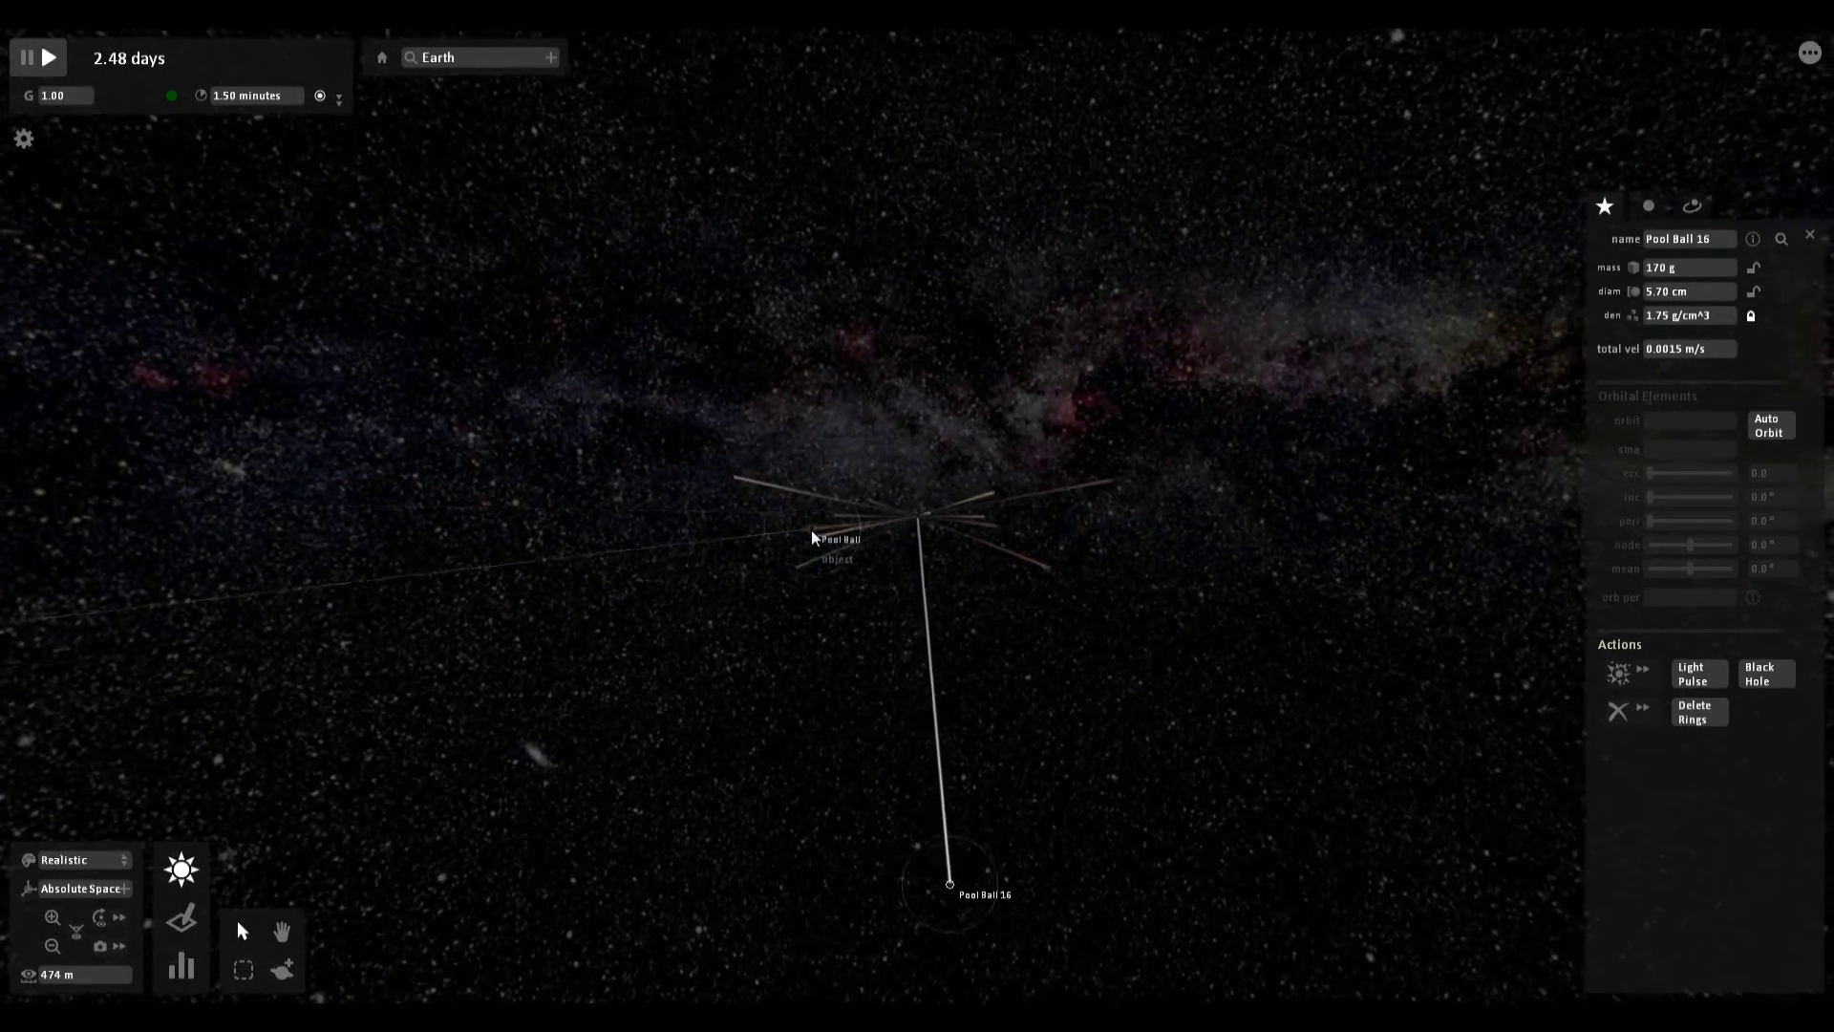
double_click(812, 538)
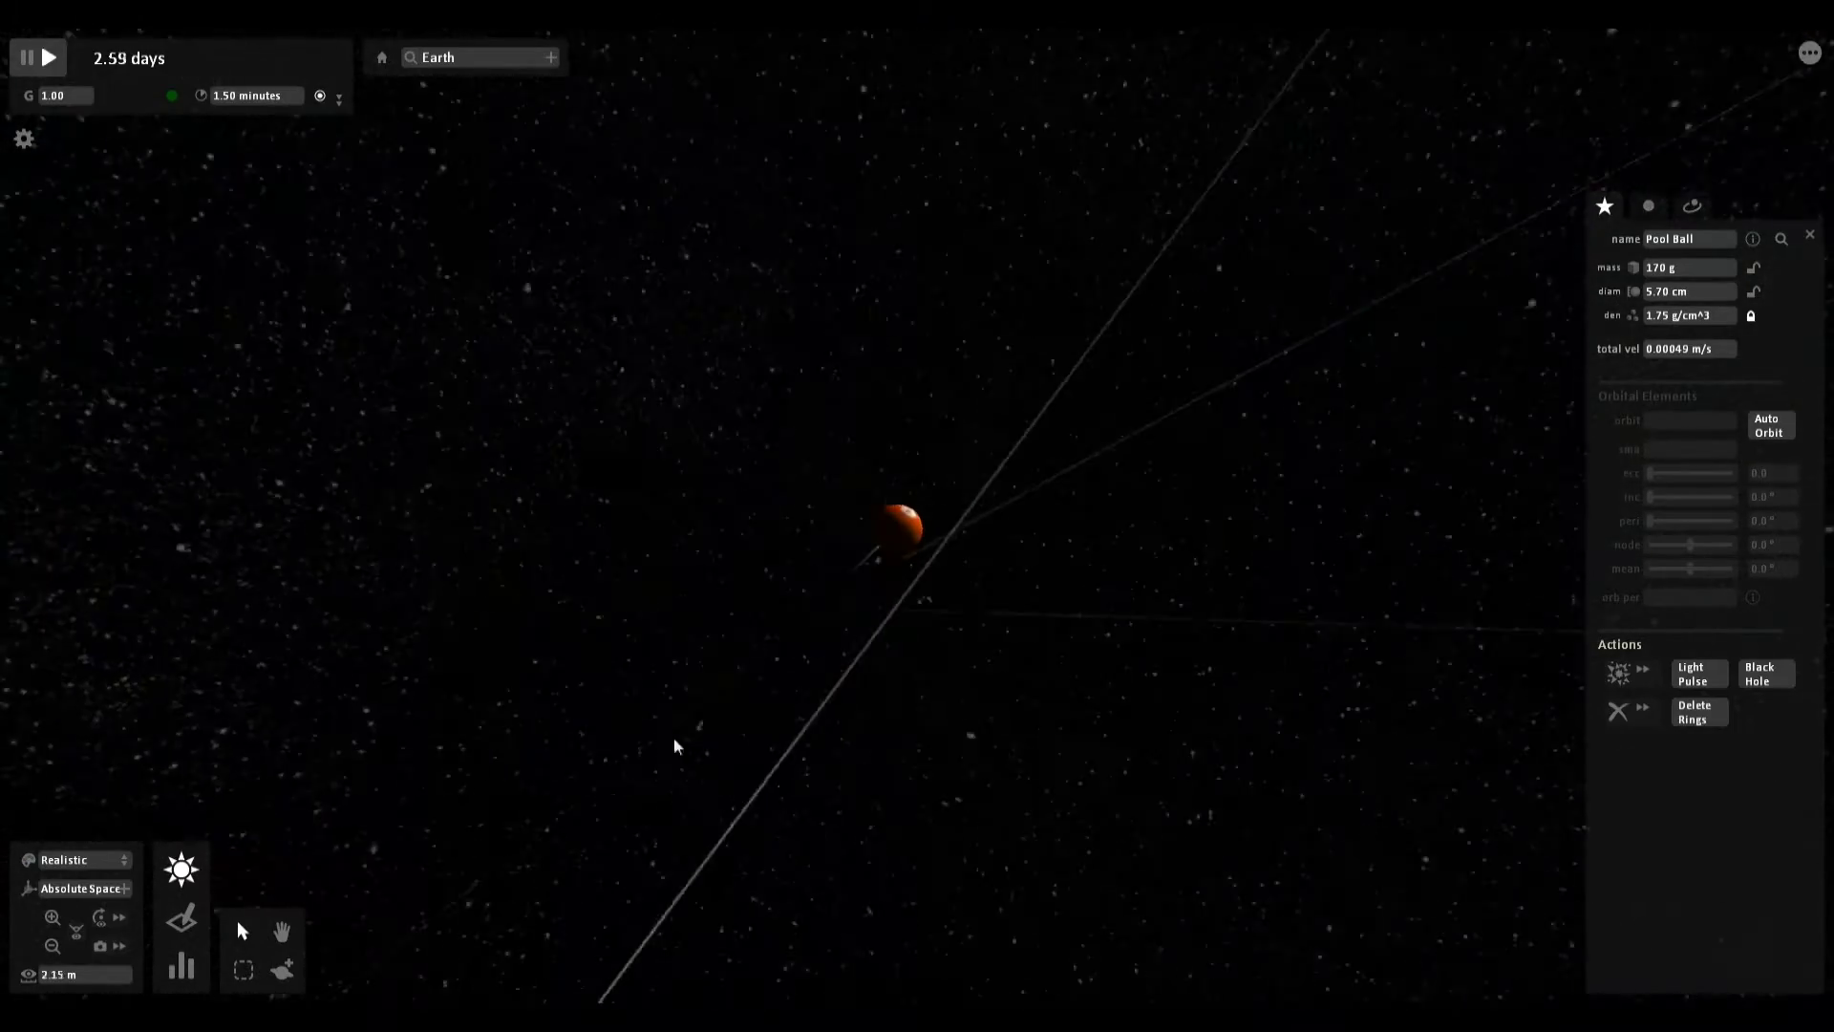
scroll(634, 657, "down", 5)
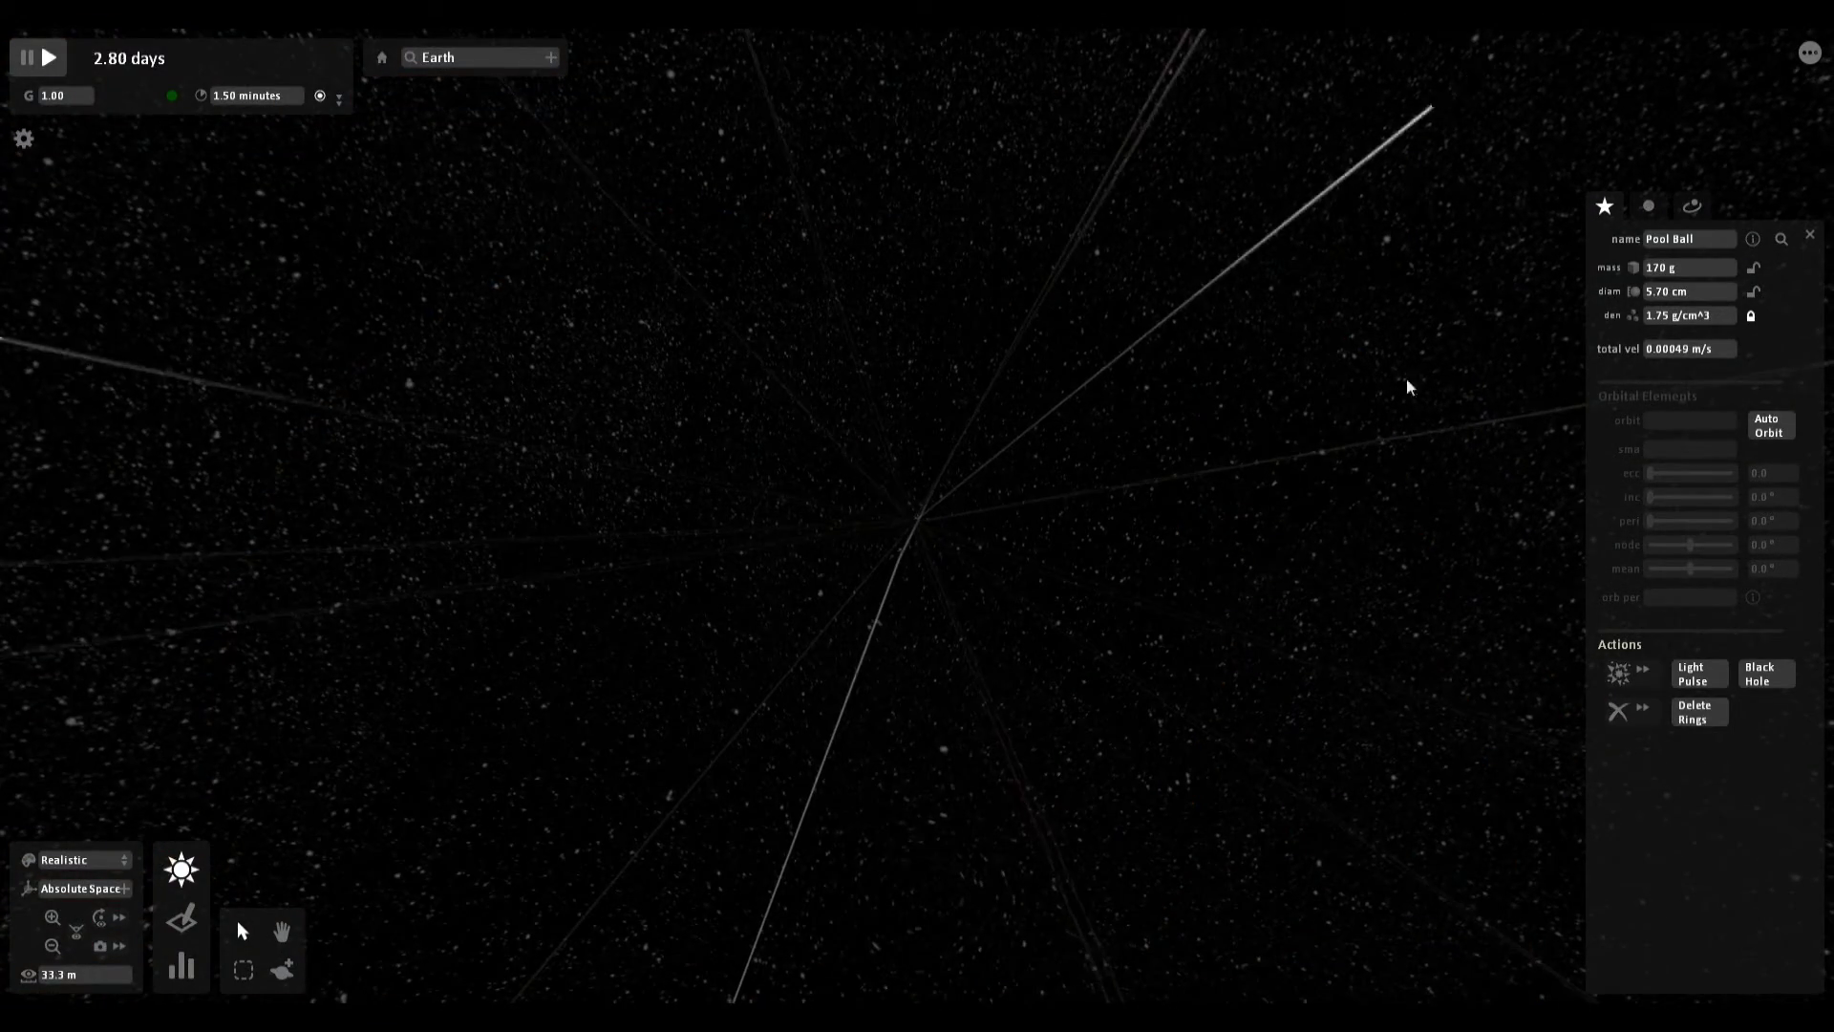
scroll(1467, 328, "down", 5)
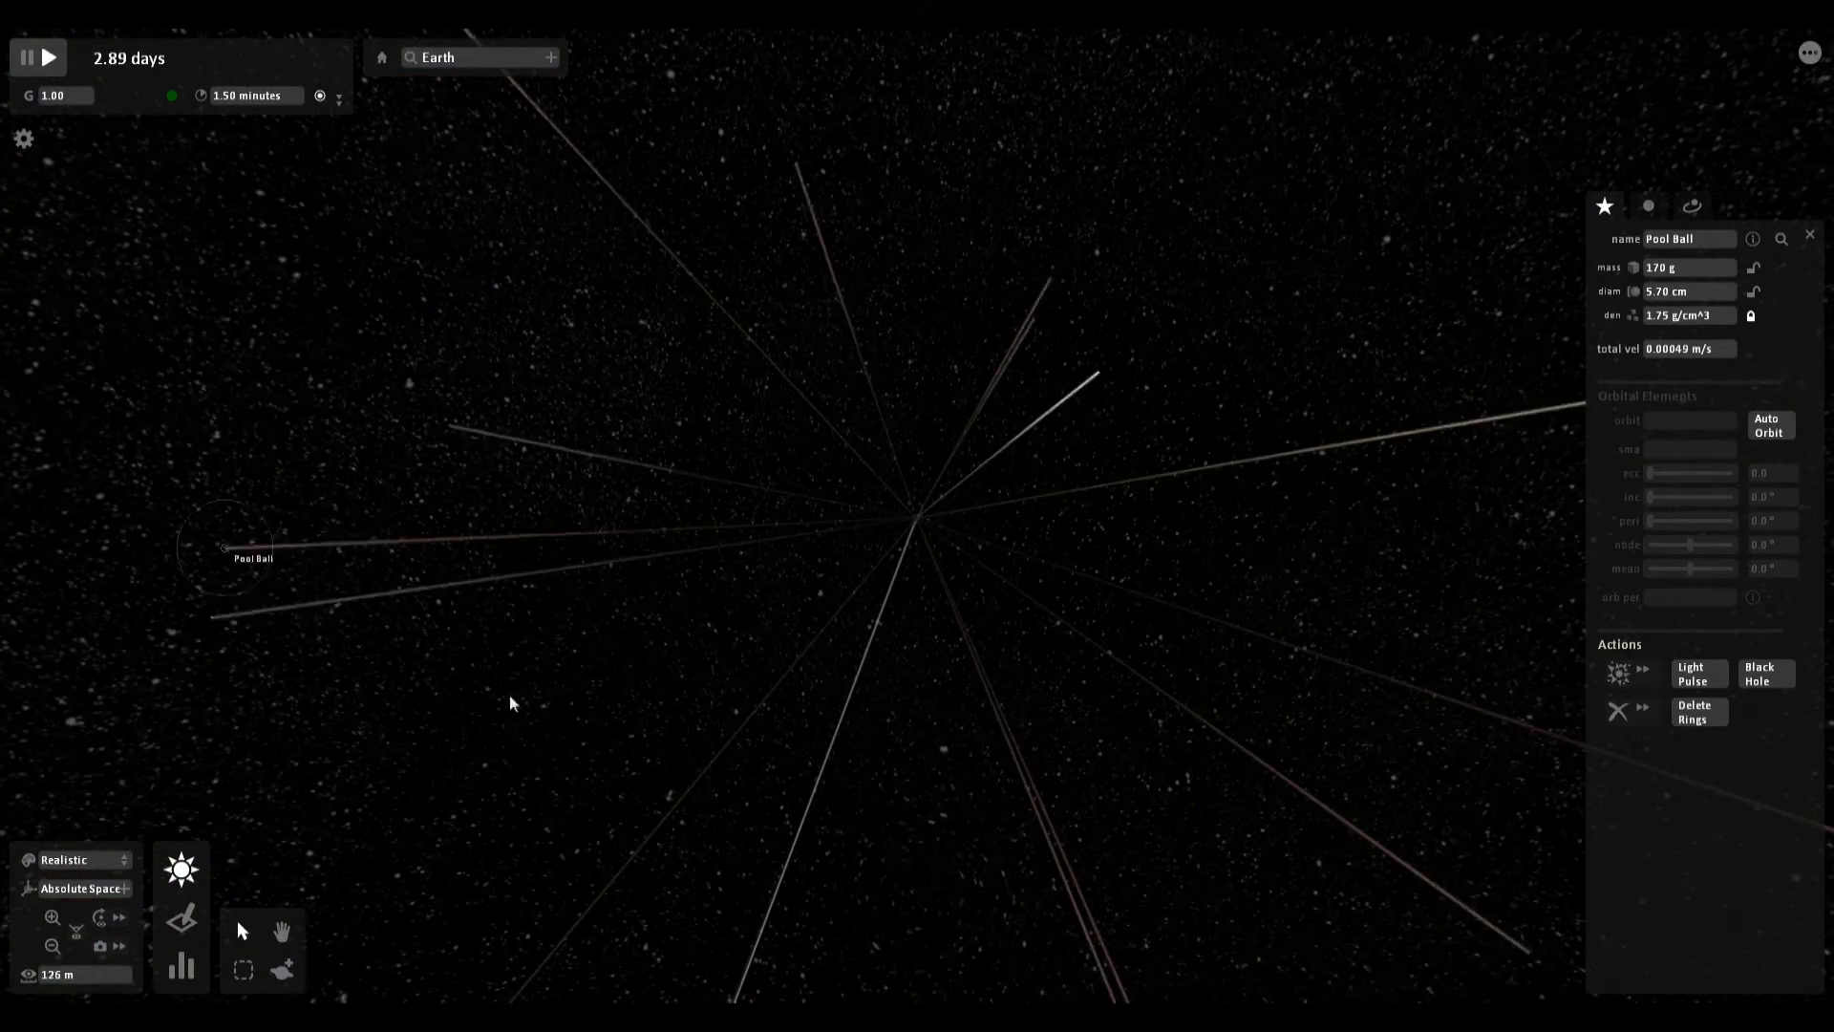
scroll(535, 659, "up", 12)
right_click_drag(576, 600, 606, 677)
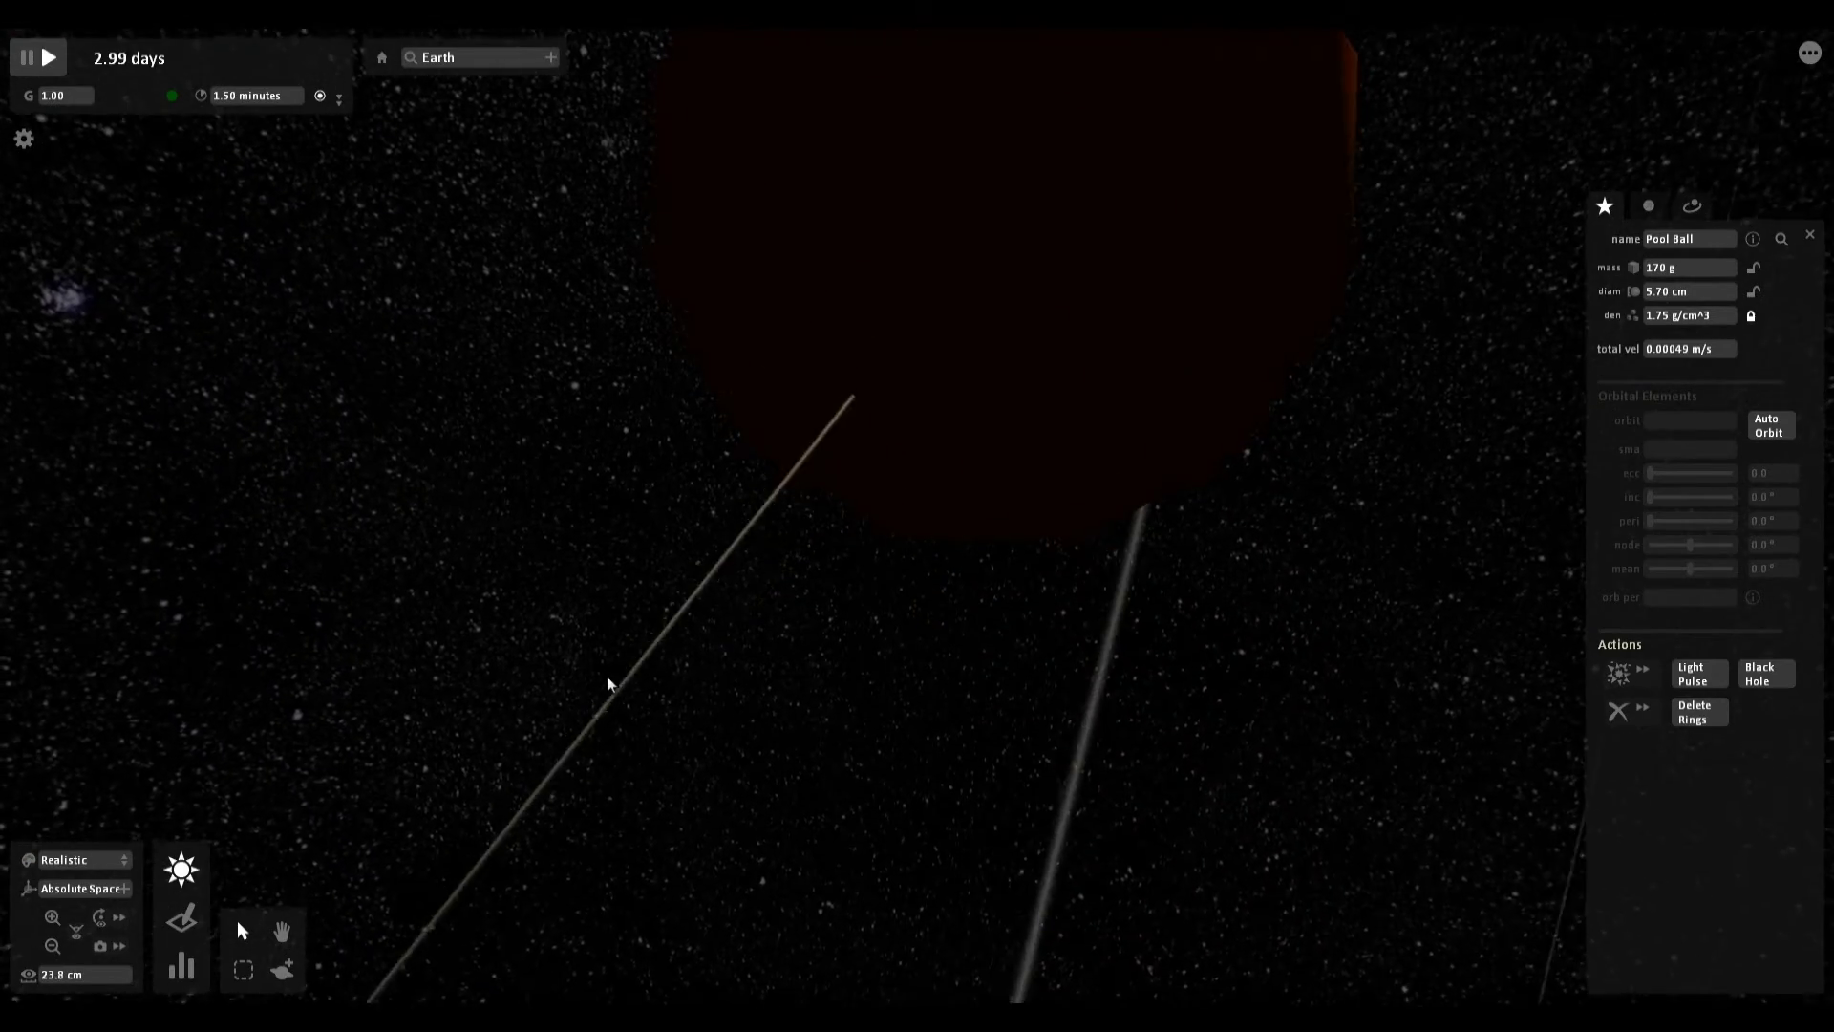
Add a bowling ball with a velocity of 0.0 m/s beside the orange pool ball.
left_click(281, 970)
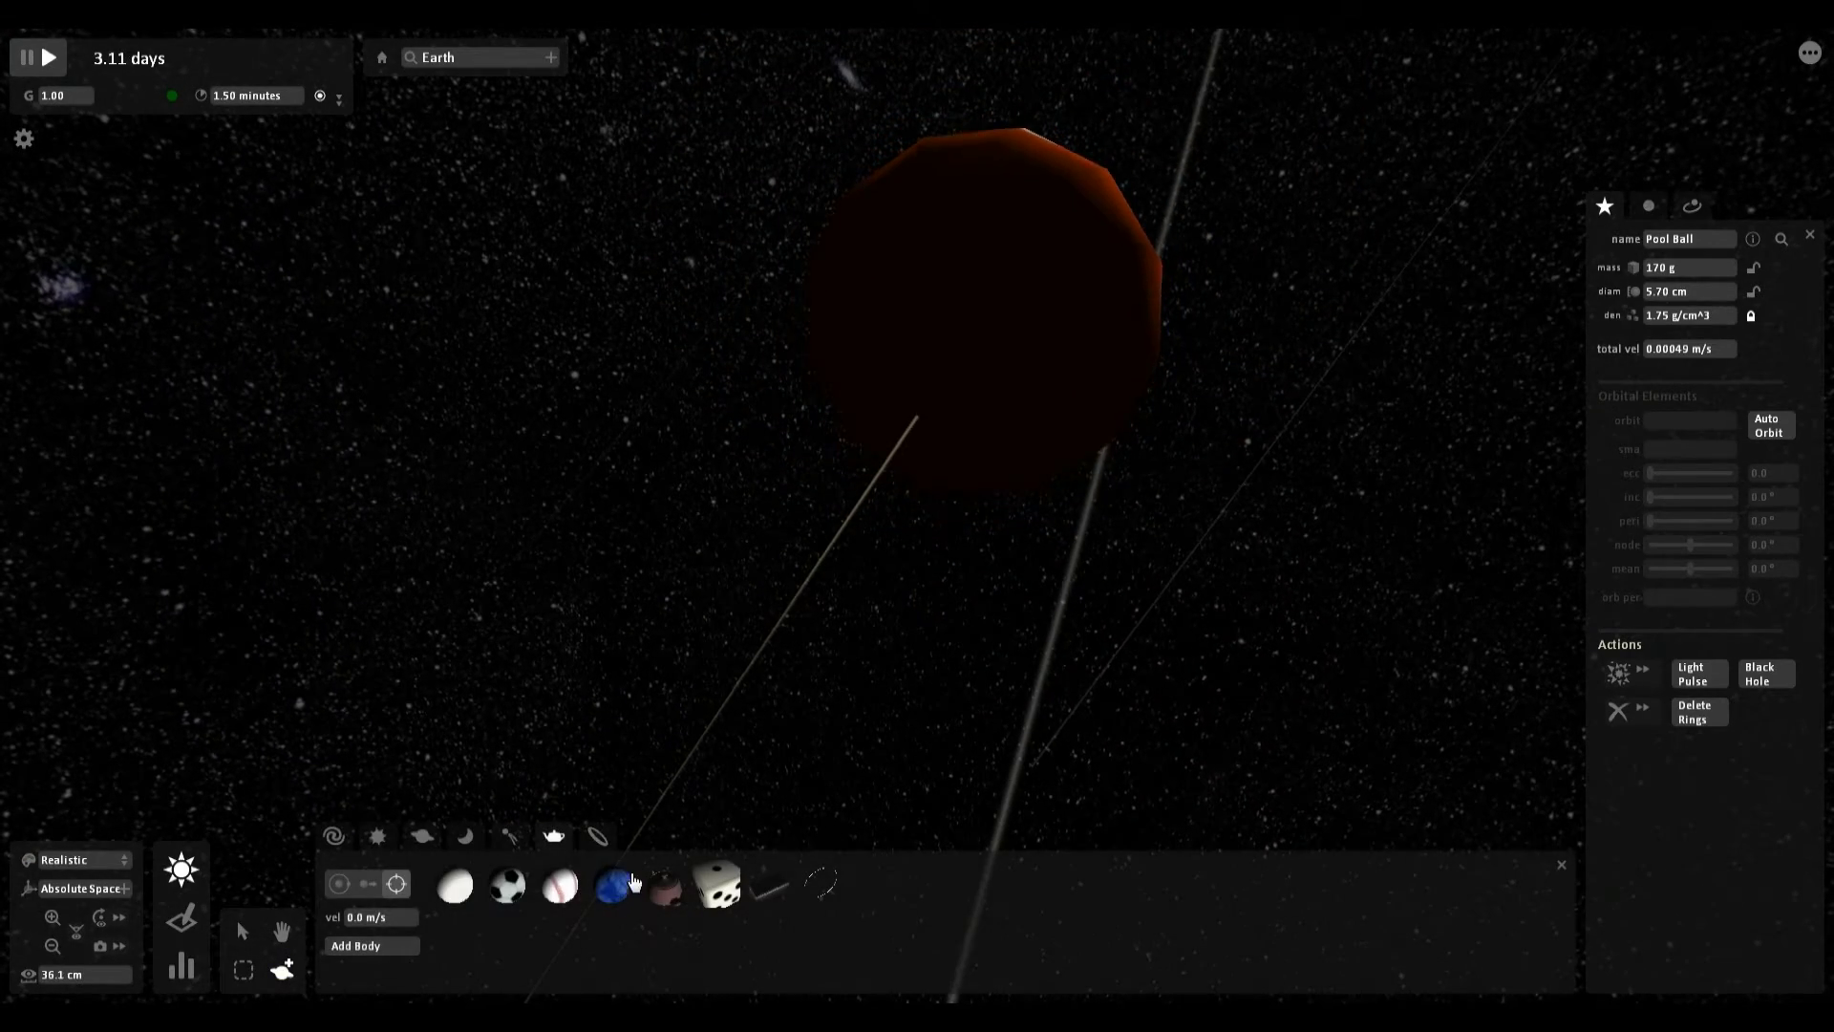
left_click(614, 883)
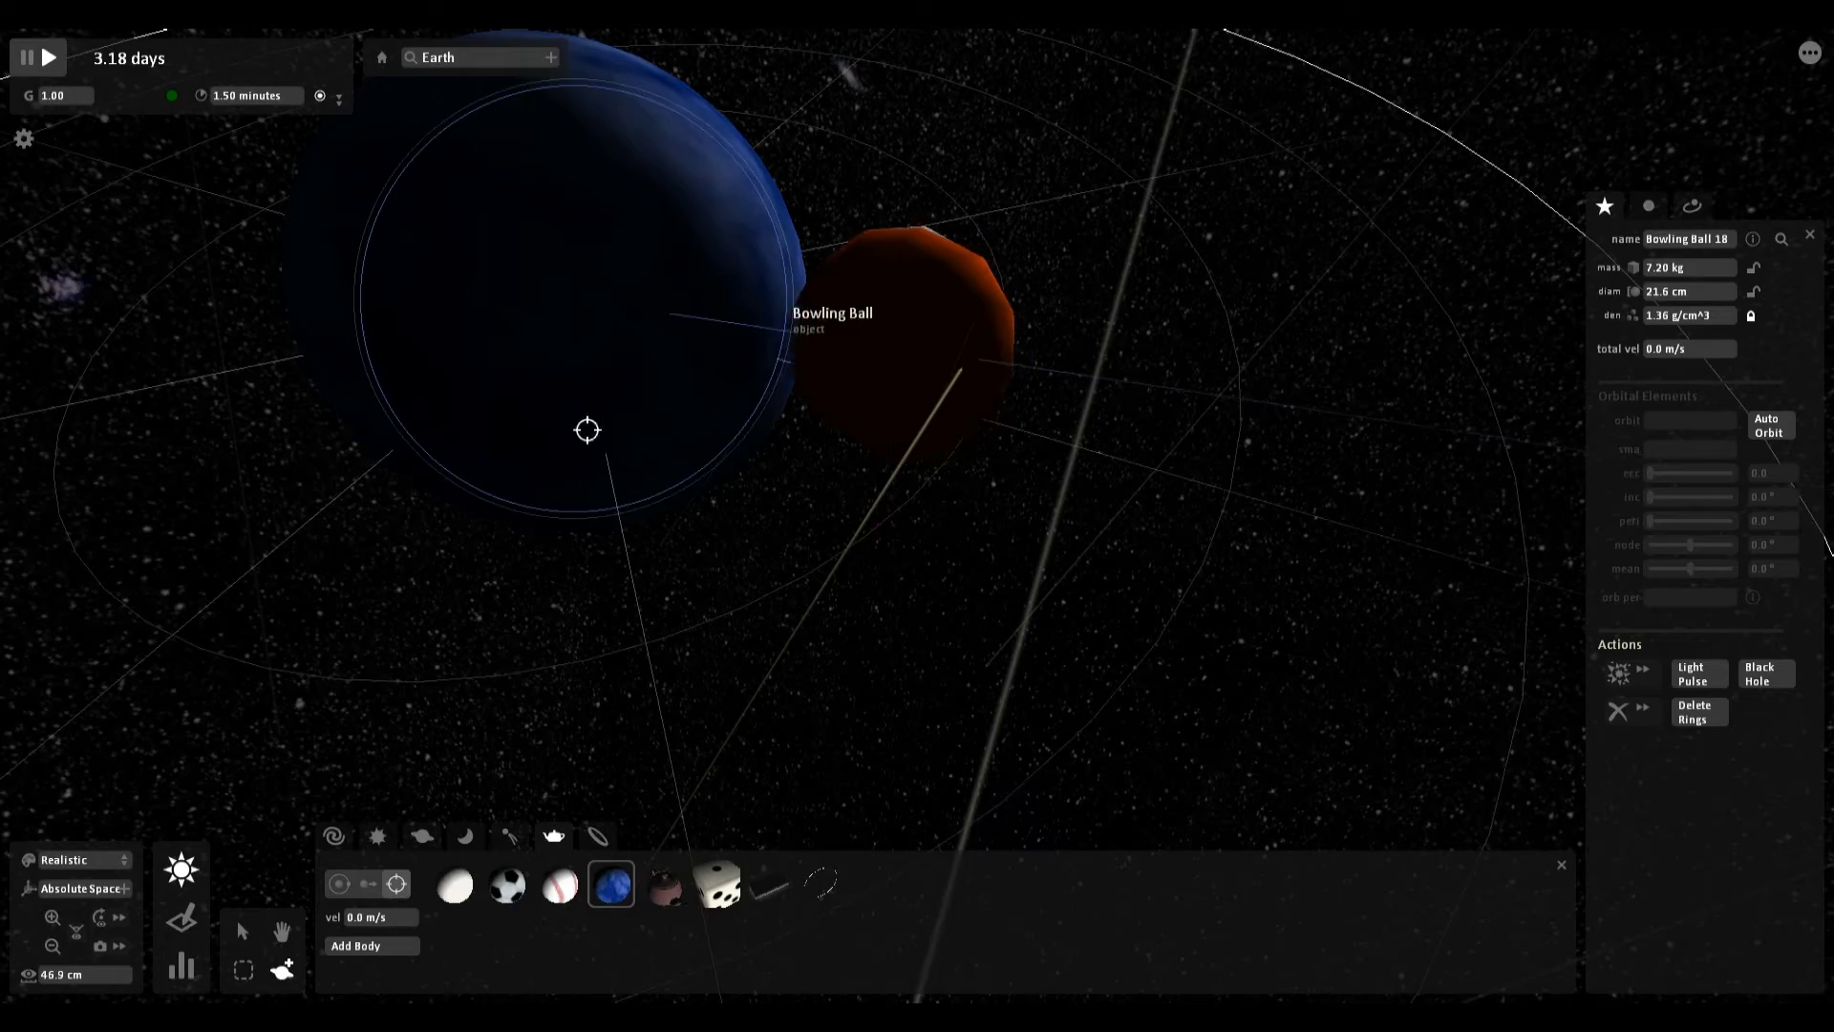
right_click_drag(517, 698, 522, 603)
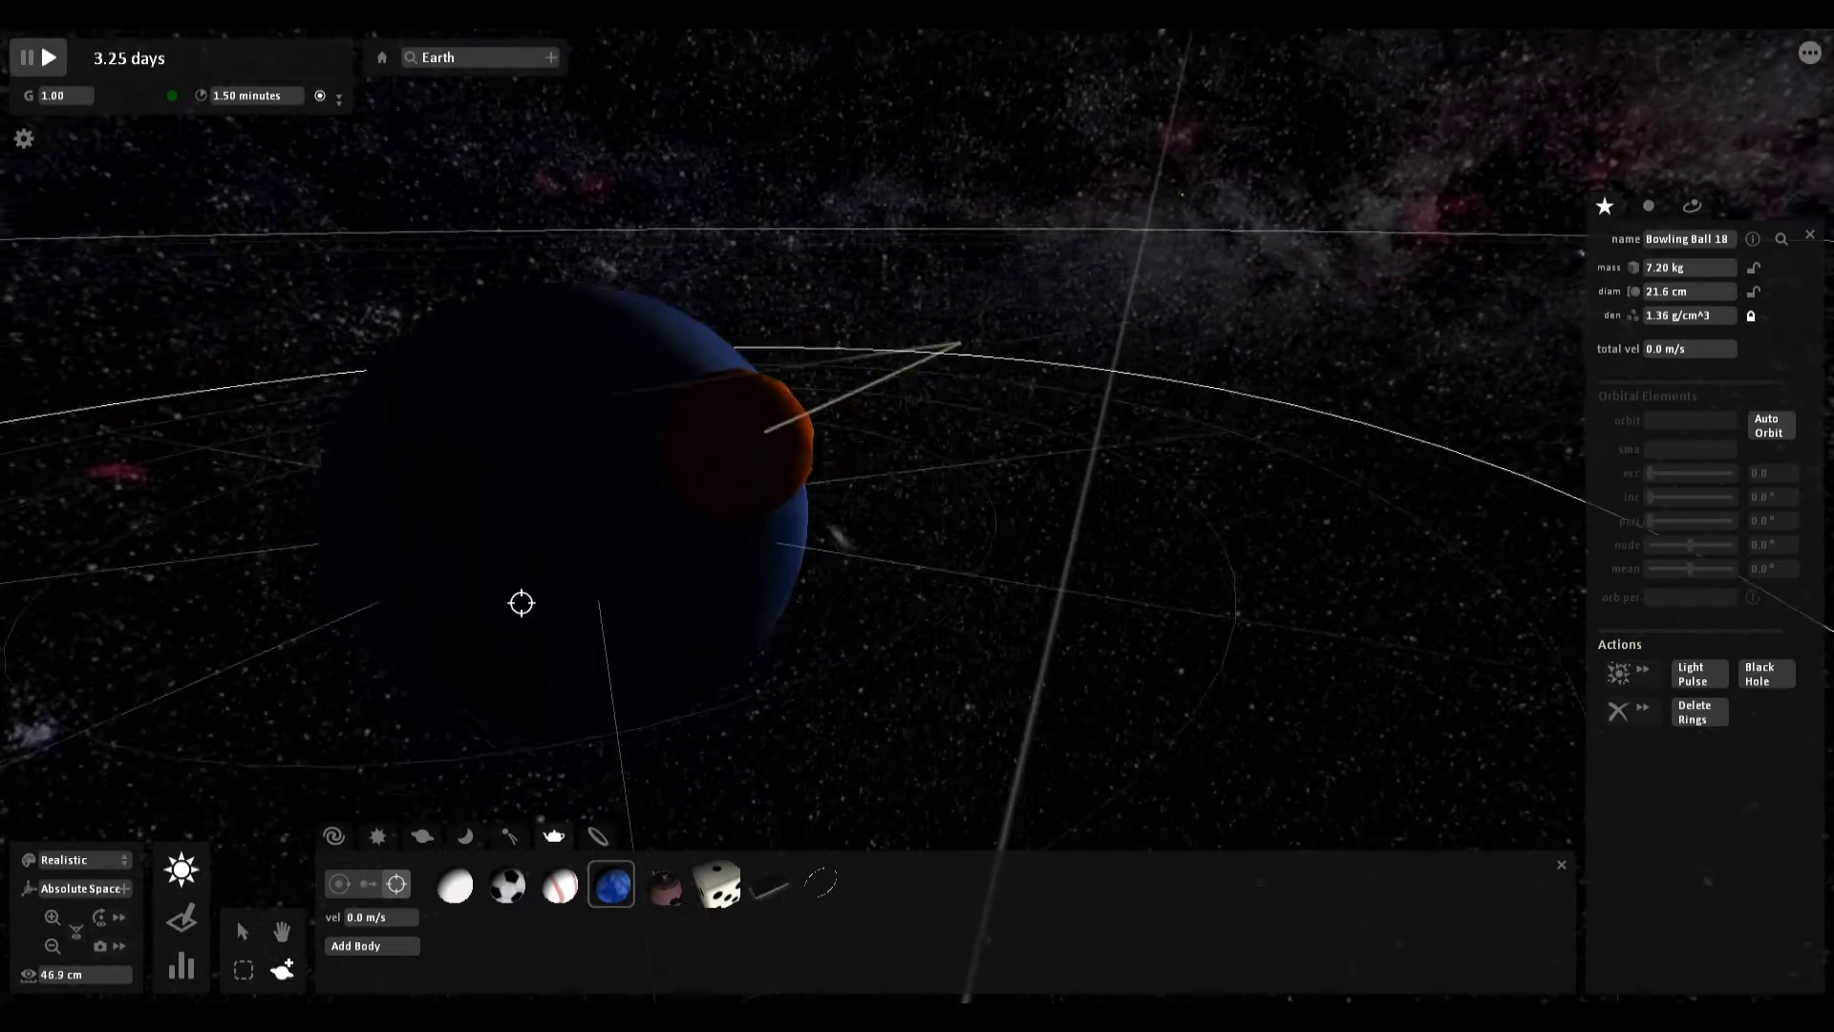
Place a dice and a football next to the bowling ball, both with a velocity of 0.0 m/s.
left_click(715, 889)
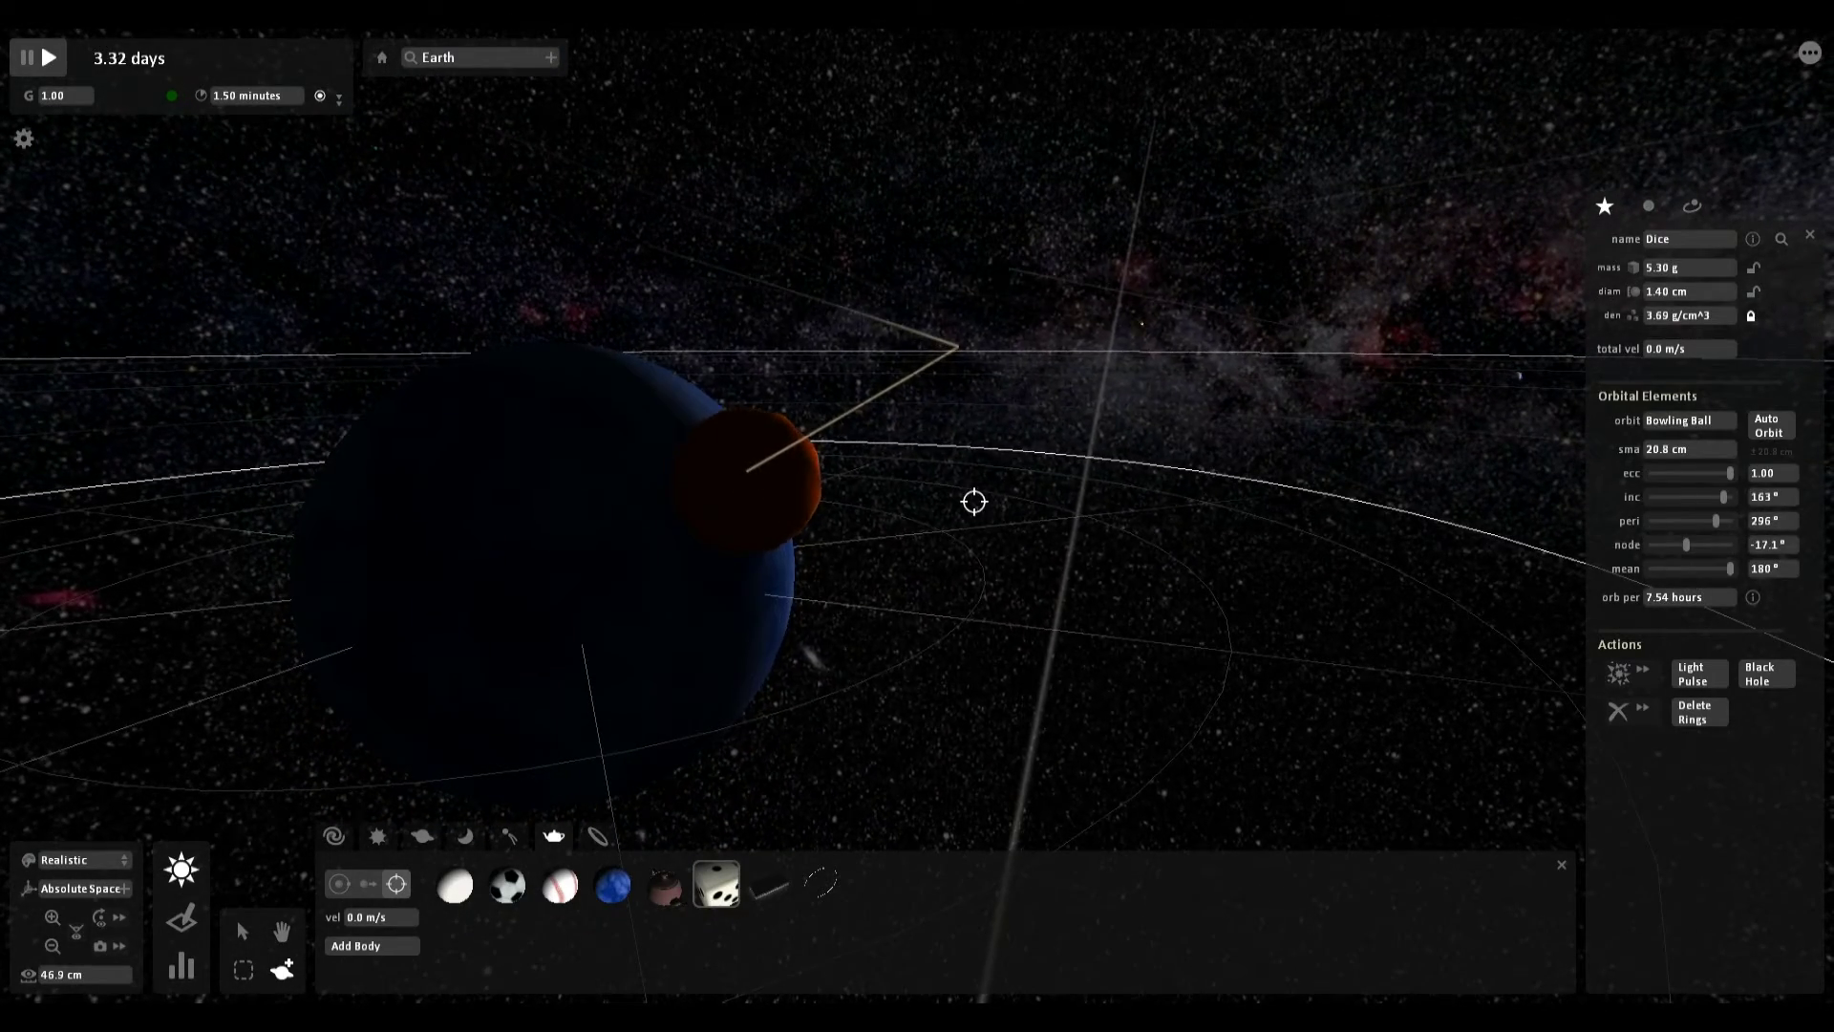
left_click(973, 501)
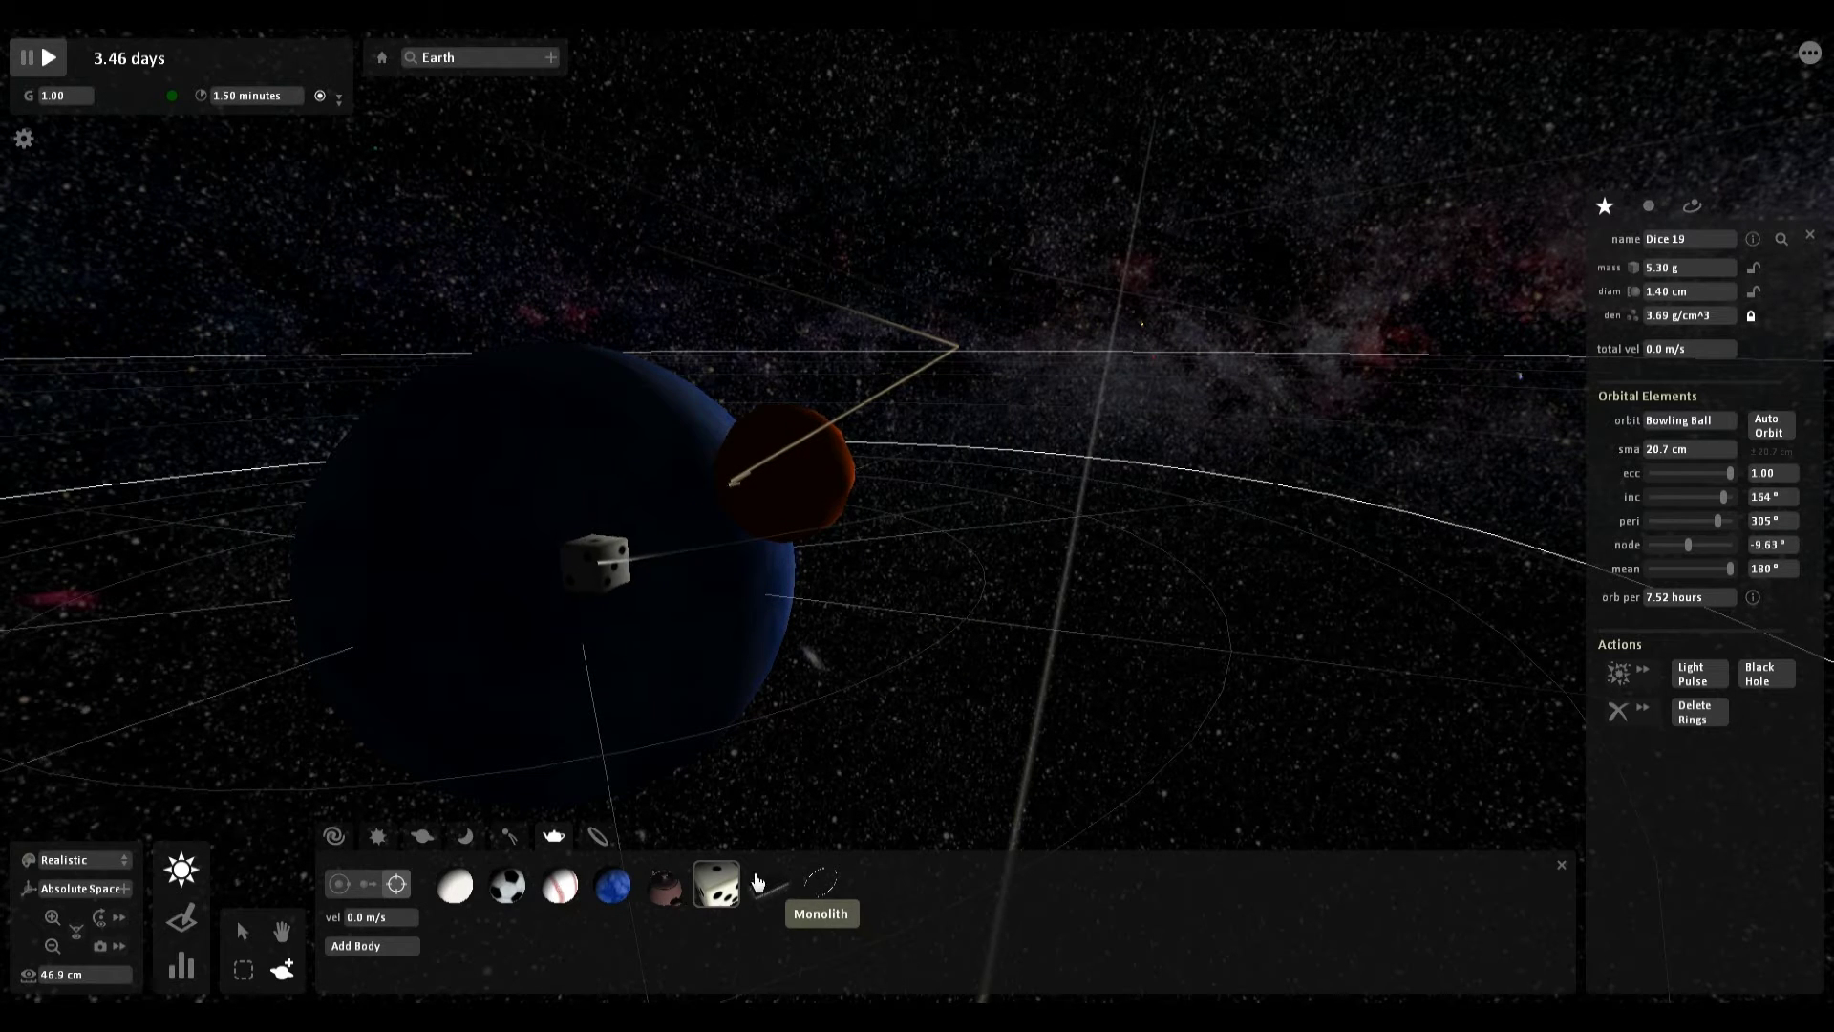
key("a")
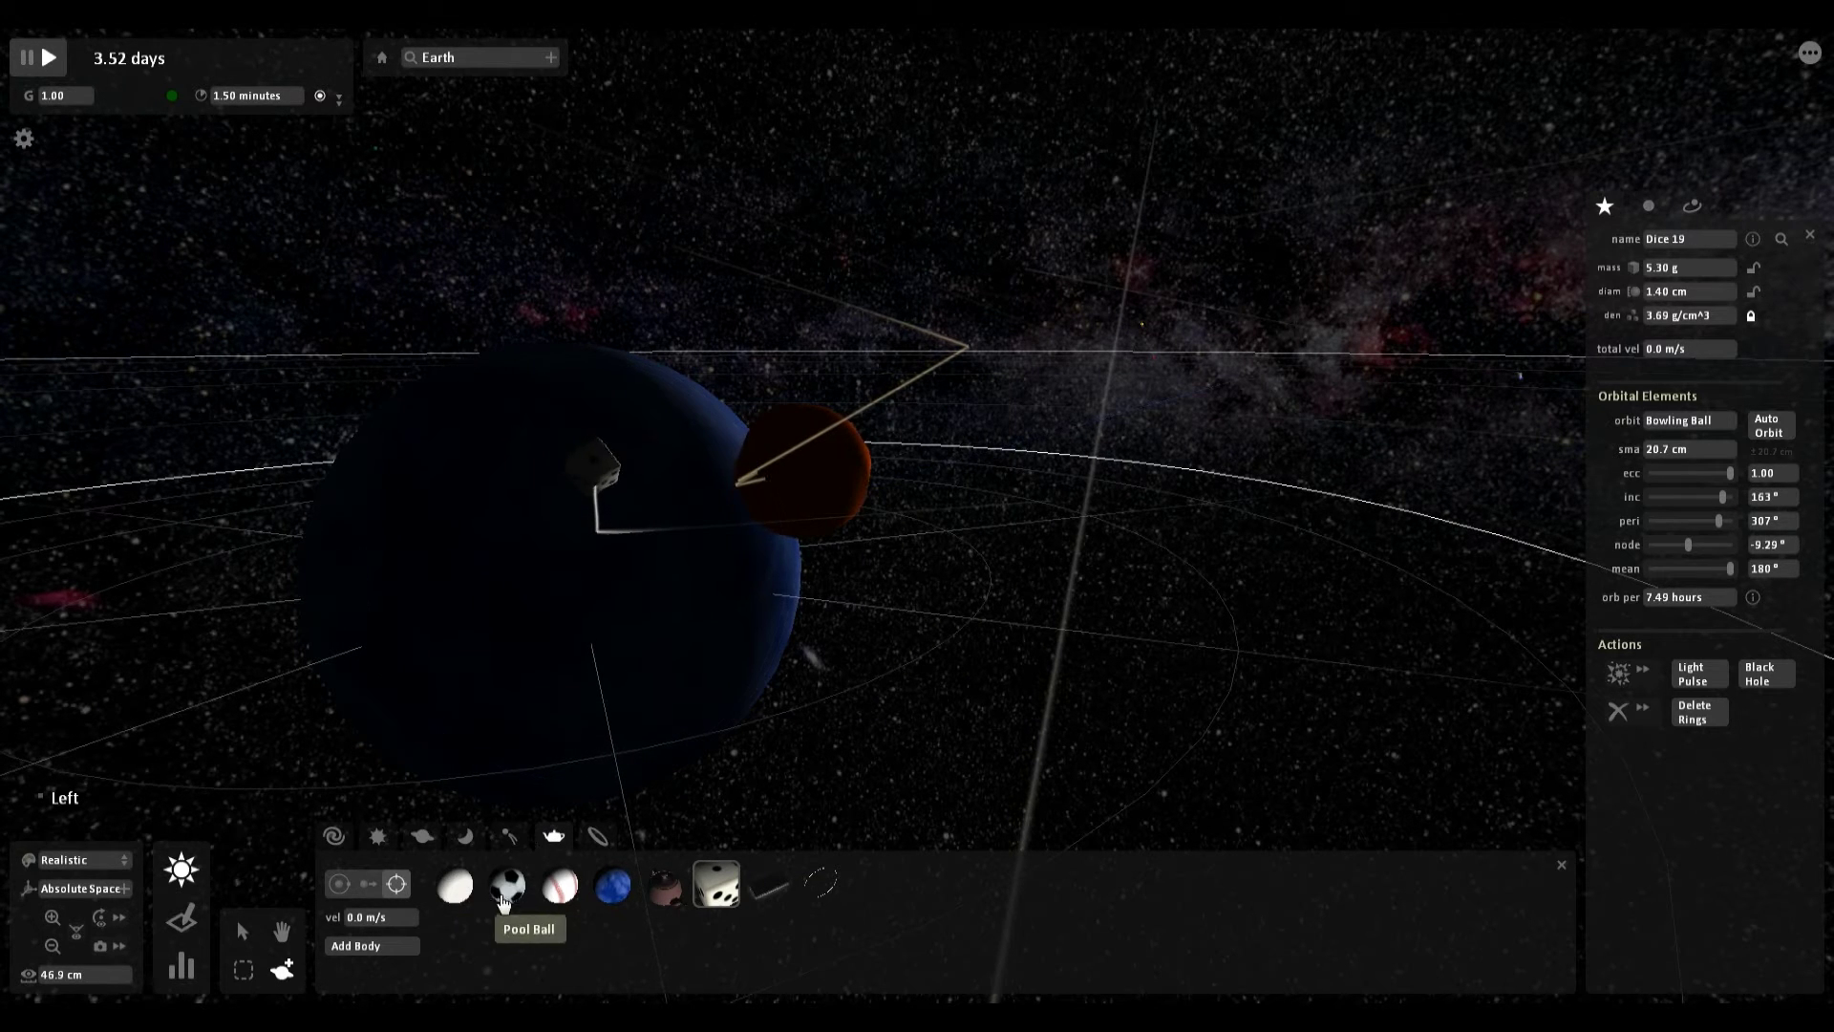
left_click(507, 885)
left_click(999, 258)
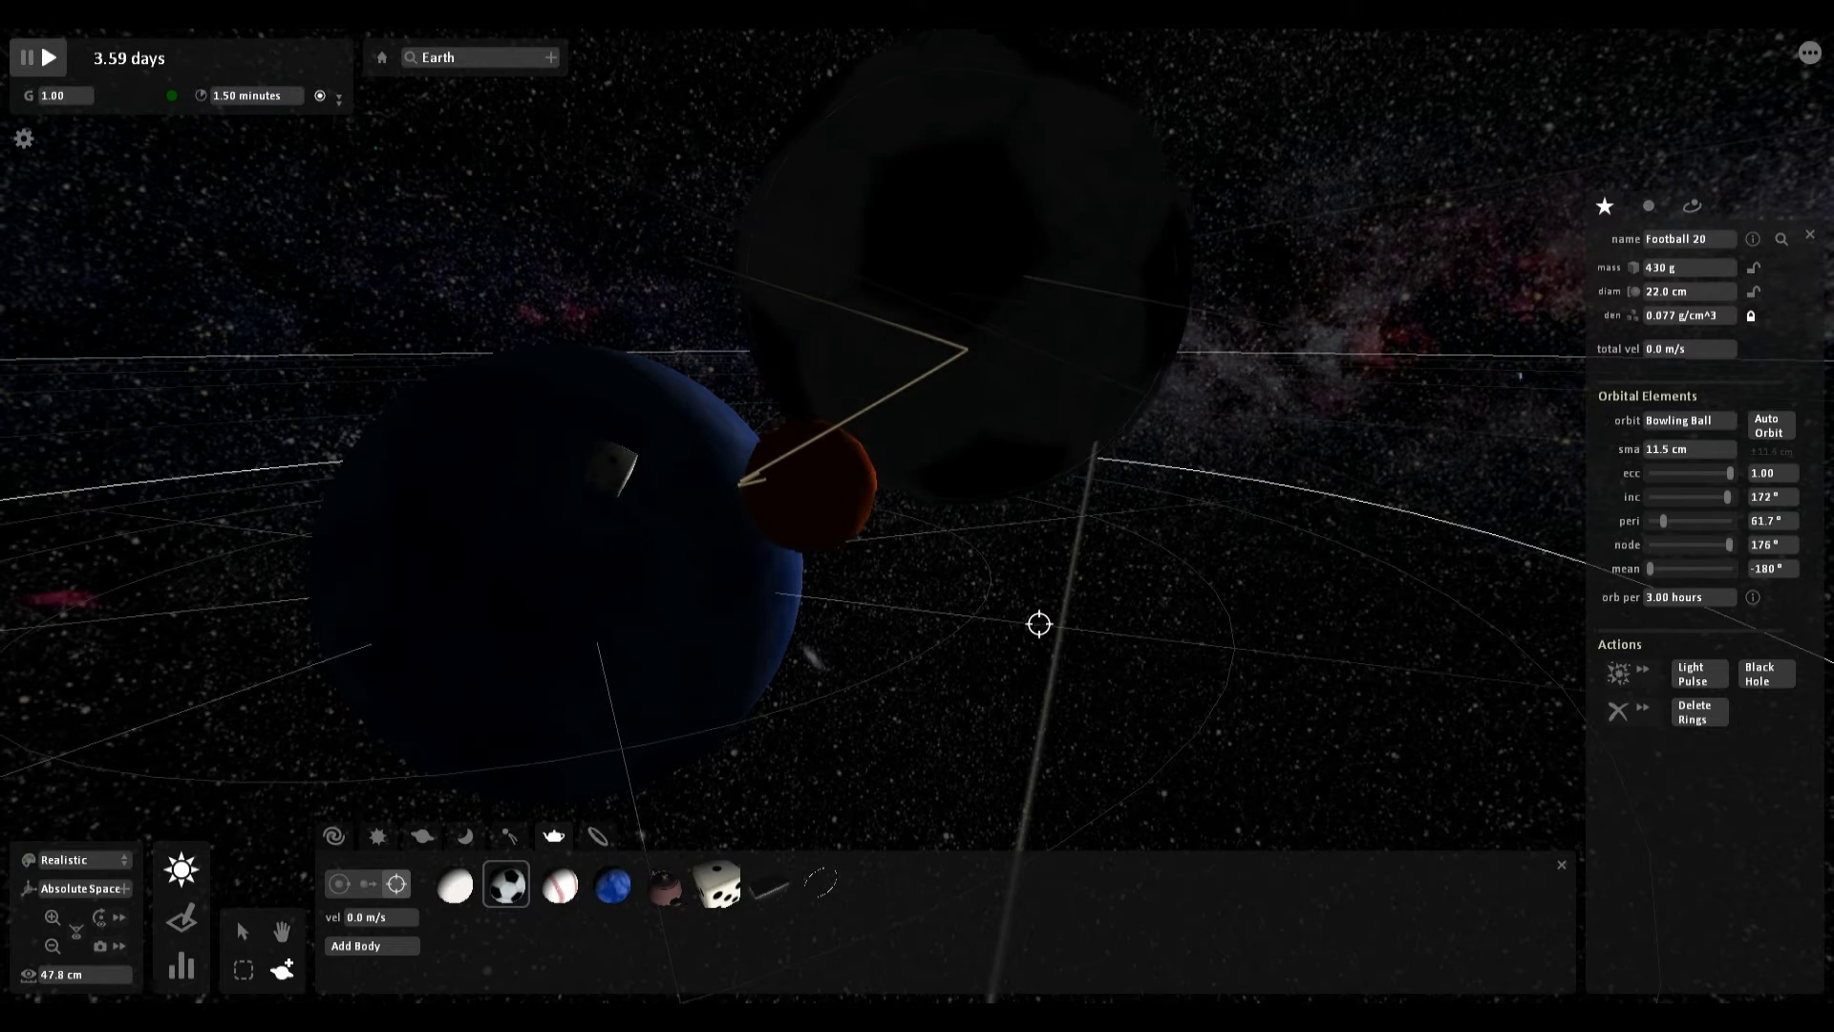
Add the planet Earth with a velocity of 0.0 m/s to the scene of balls and dice.
left_click(509, 837)
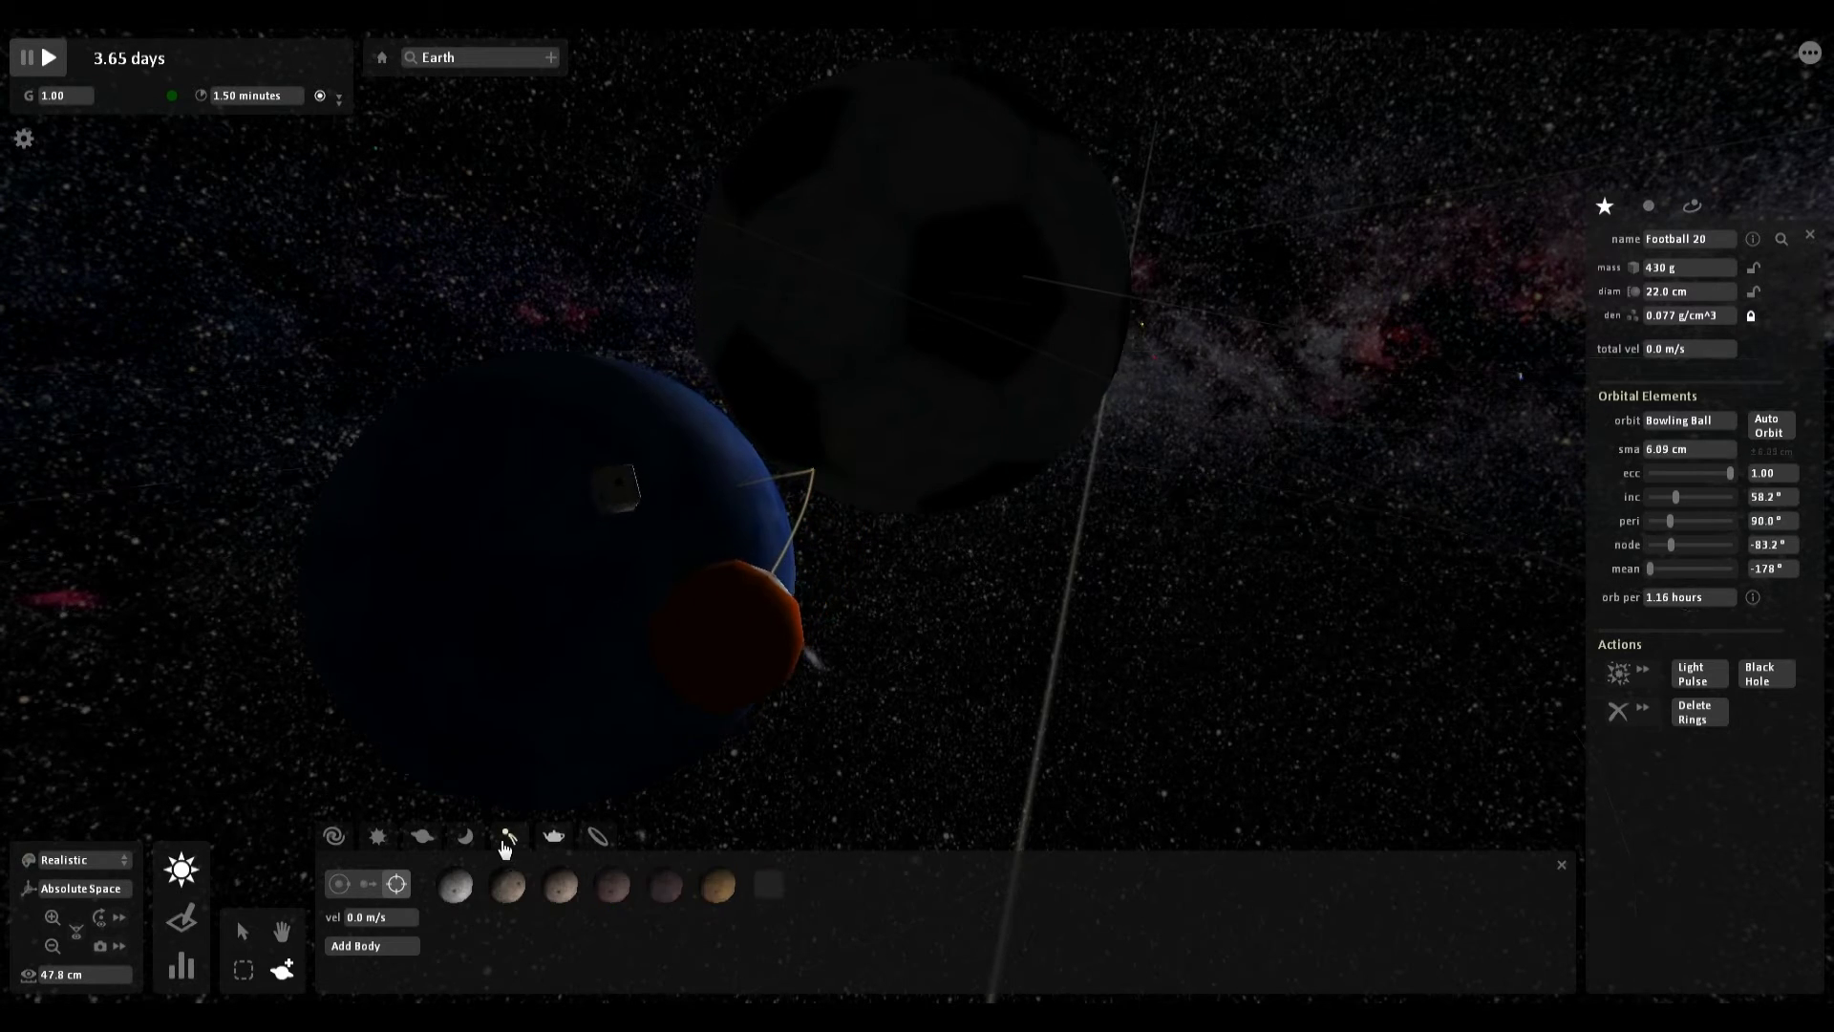
scroll(513, 831, "down", 5)
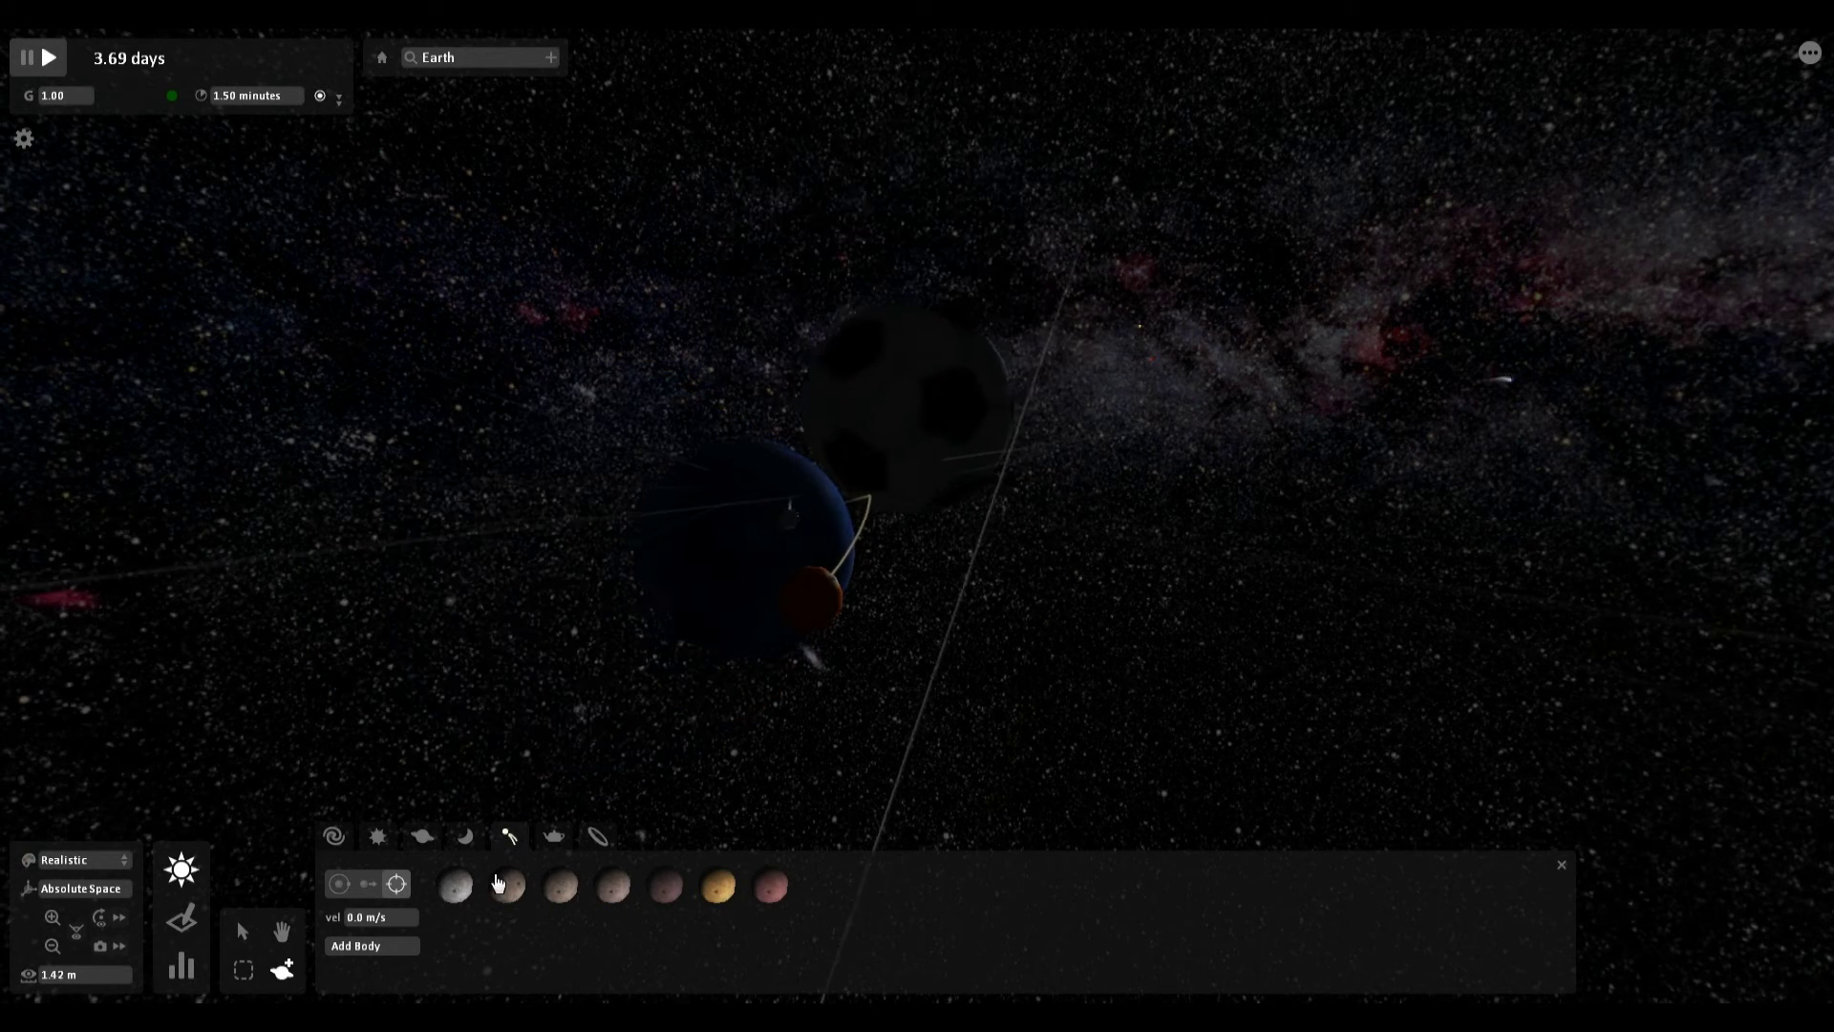
left_click(422, 836)
left_click(577, 905)
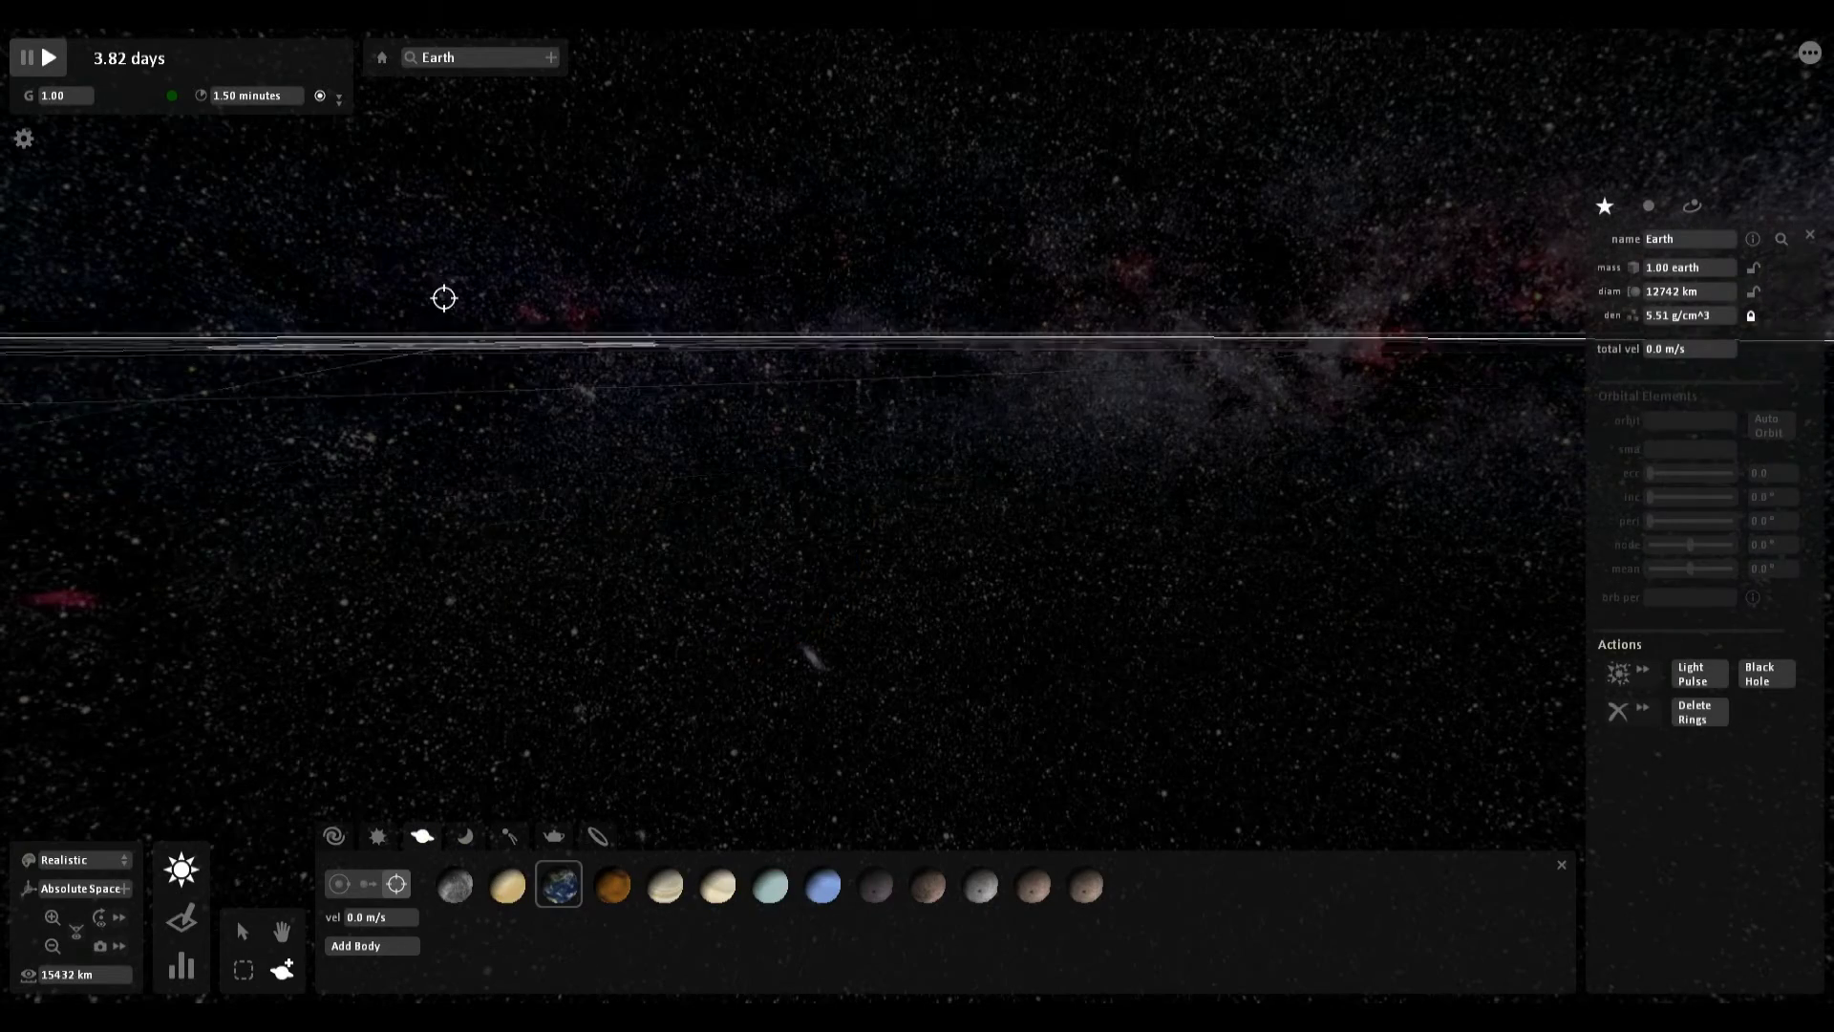
left_click(937, 356)
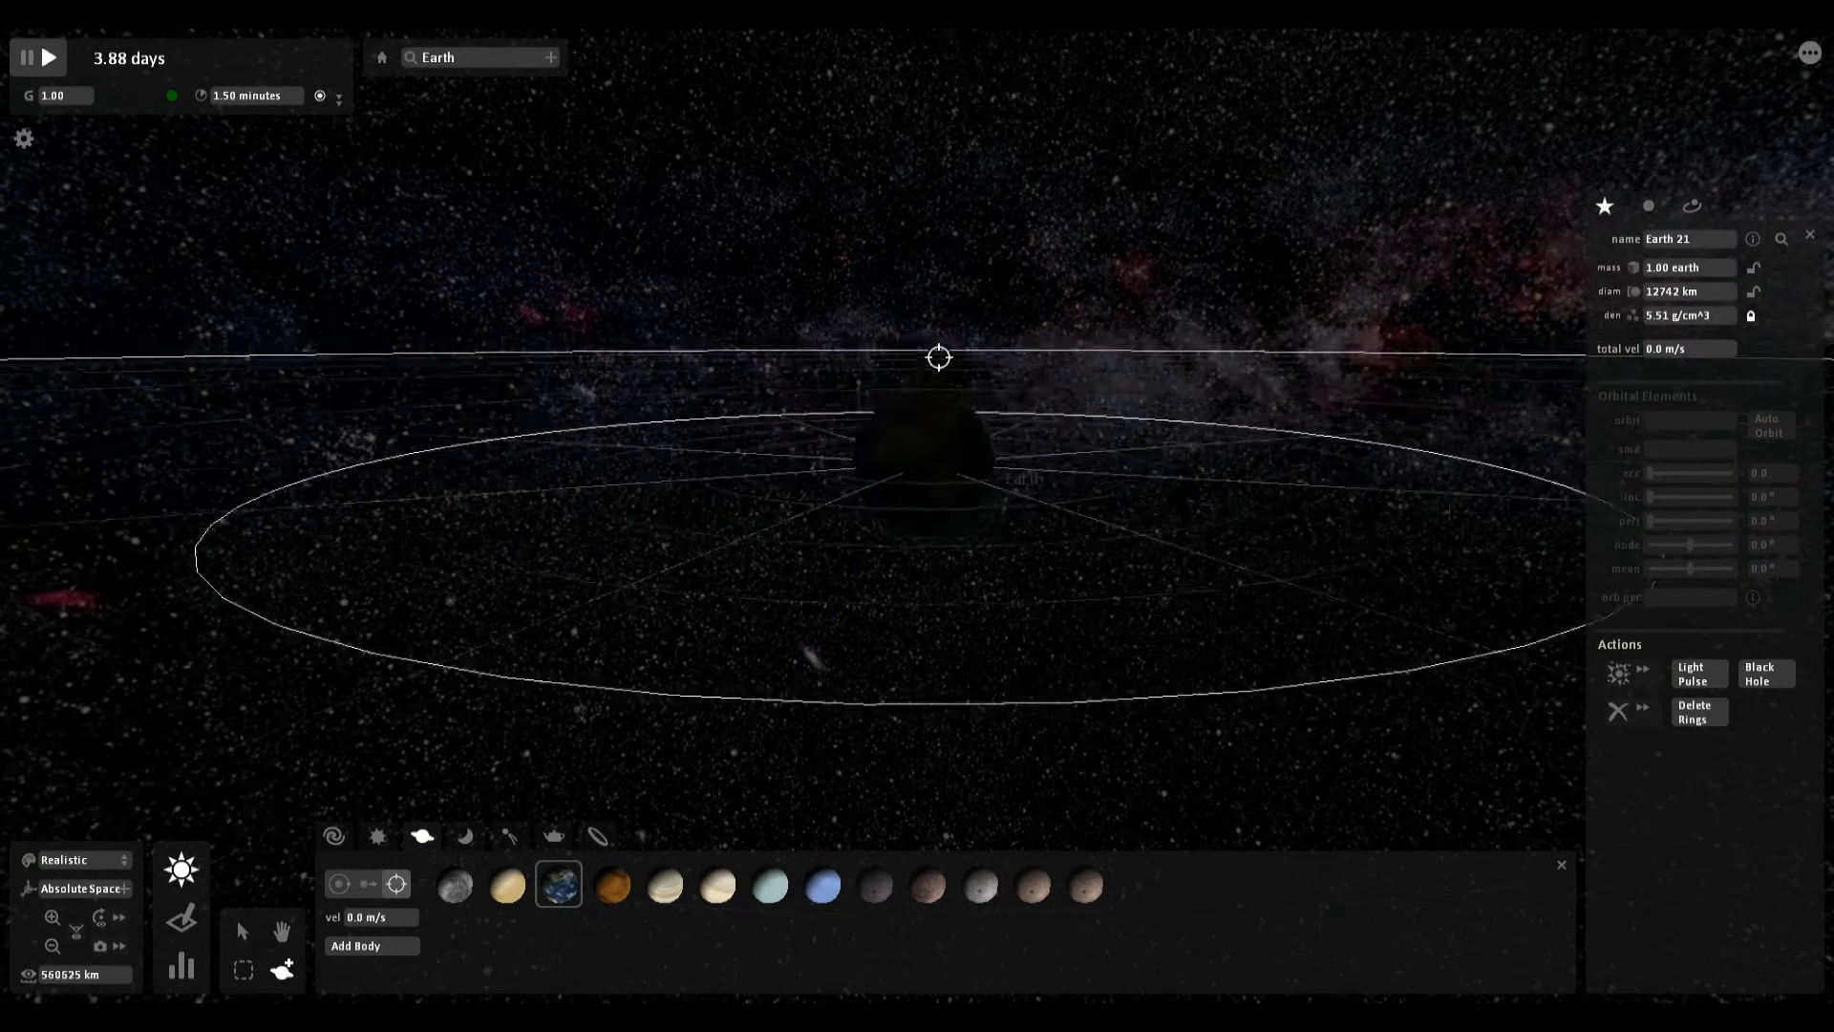
Inspect the newly placed Earth and the nearby object trails from several angles, and select Earth for a closer look.
scroll(905, 582, "down", 10)
scroll(959, 686, "down", 5)
right_click_drag(965, 656, 967, 806)
scroll(966, 773, "up", 10)
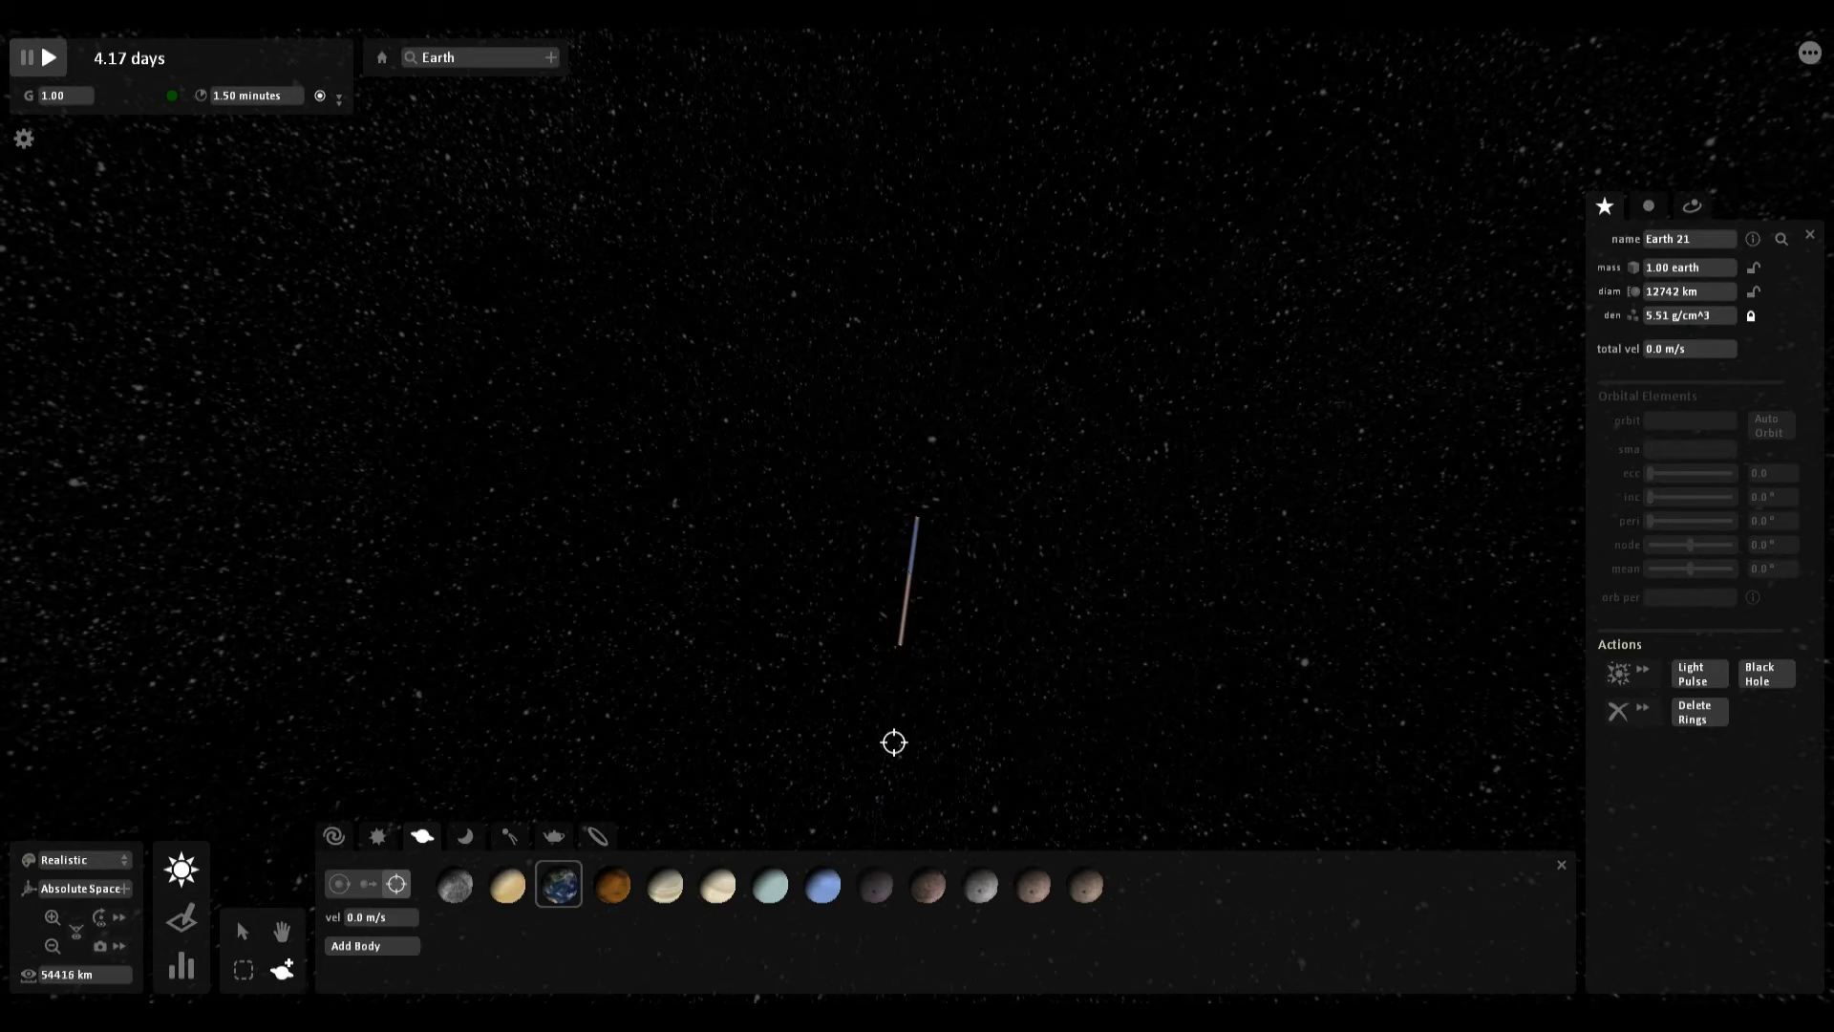
right_click_drag(895, 742, 582, 688)
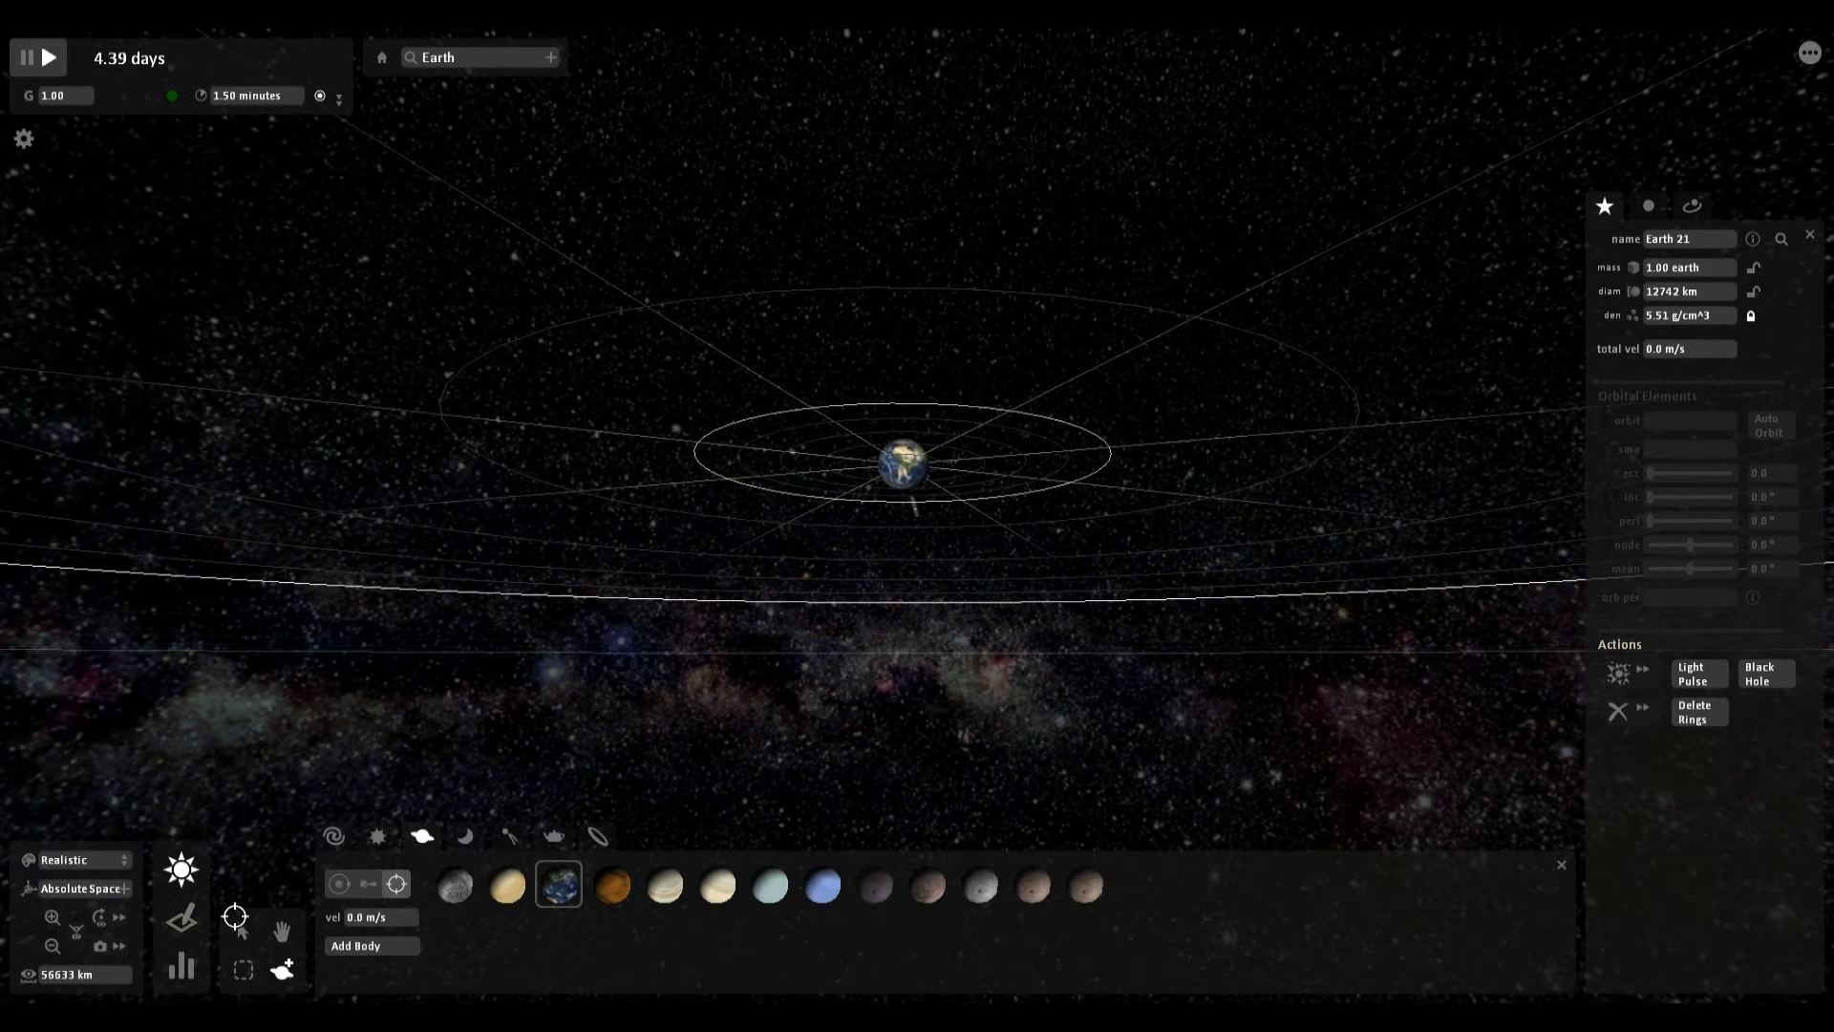
left_click(237, 920)
left_click(930, 444)
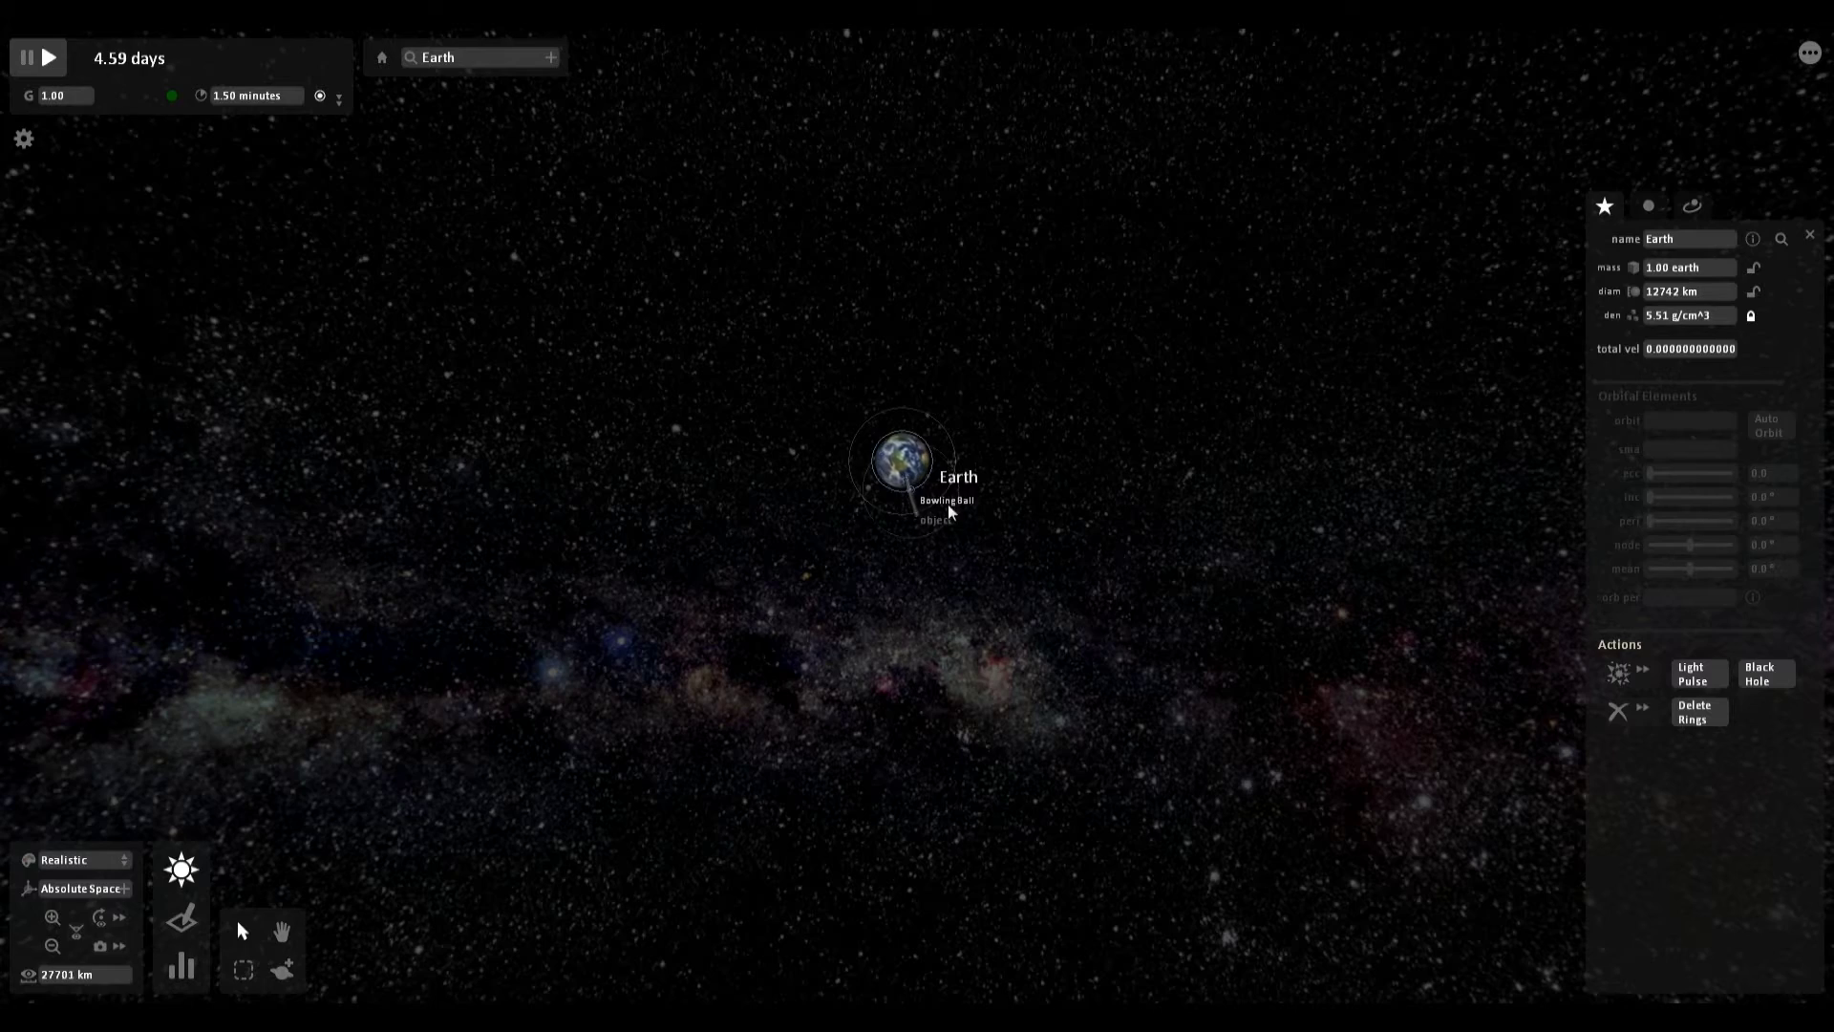
Examine the trail between Earth and the small objects from farther away and from a different angle.
scroll(947, 510, "down", 5)
left_click_drag(931, 633, 975, 754)
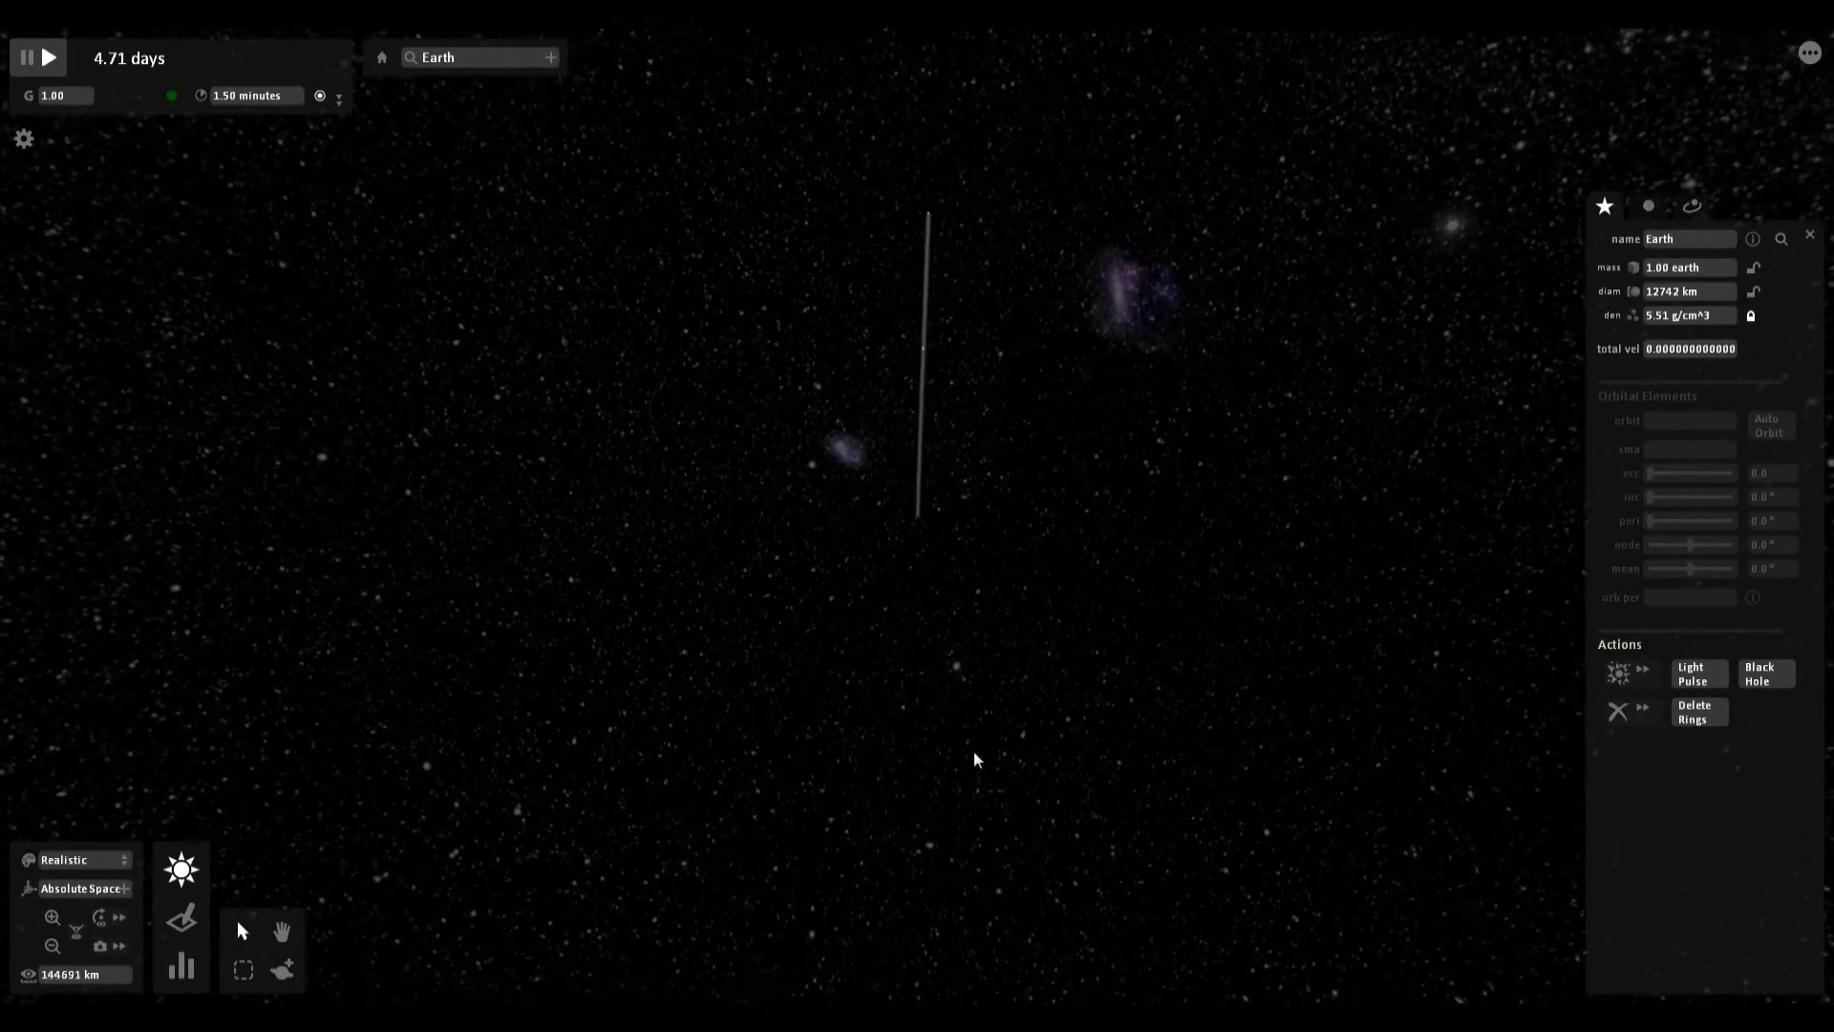
scroll(1178, 369, "down", 7)
left_click(1177, 368)
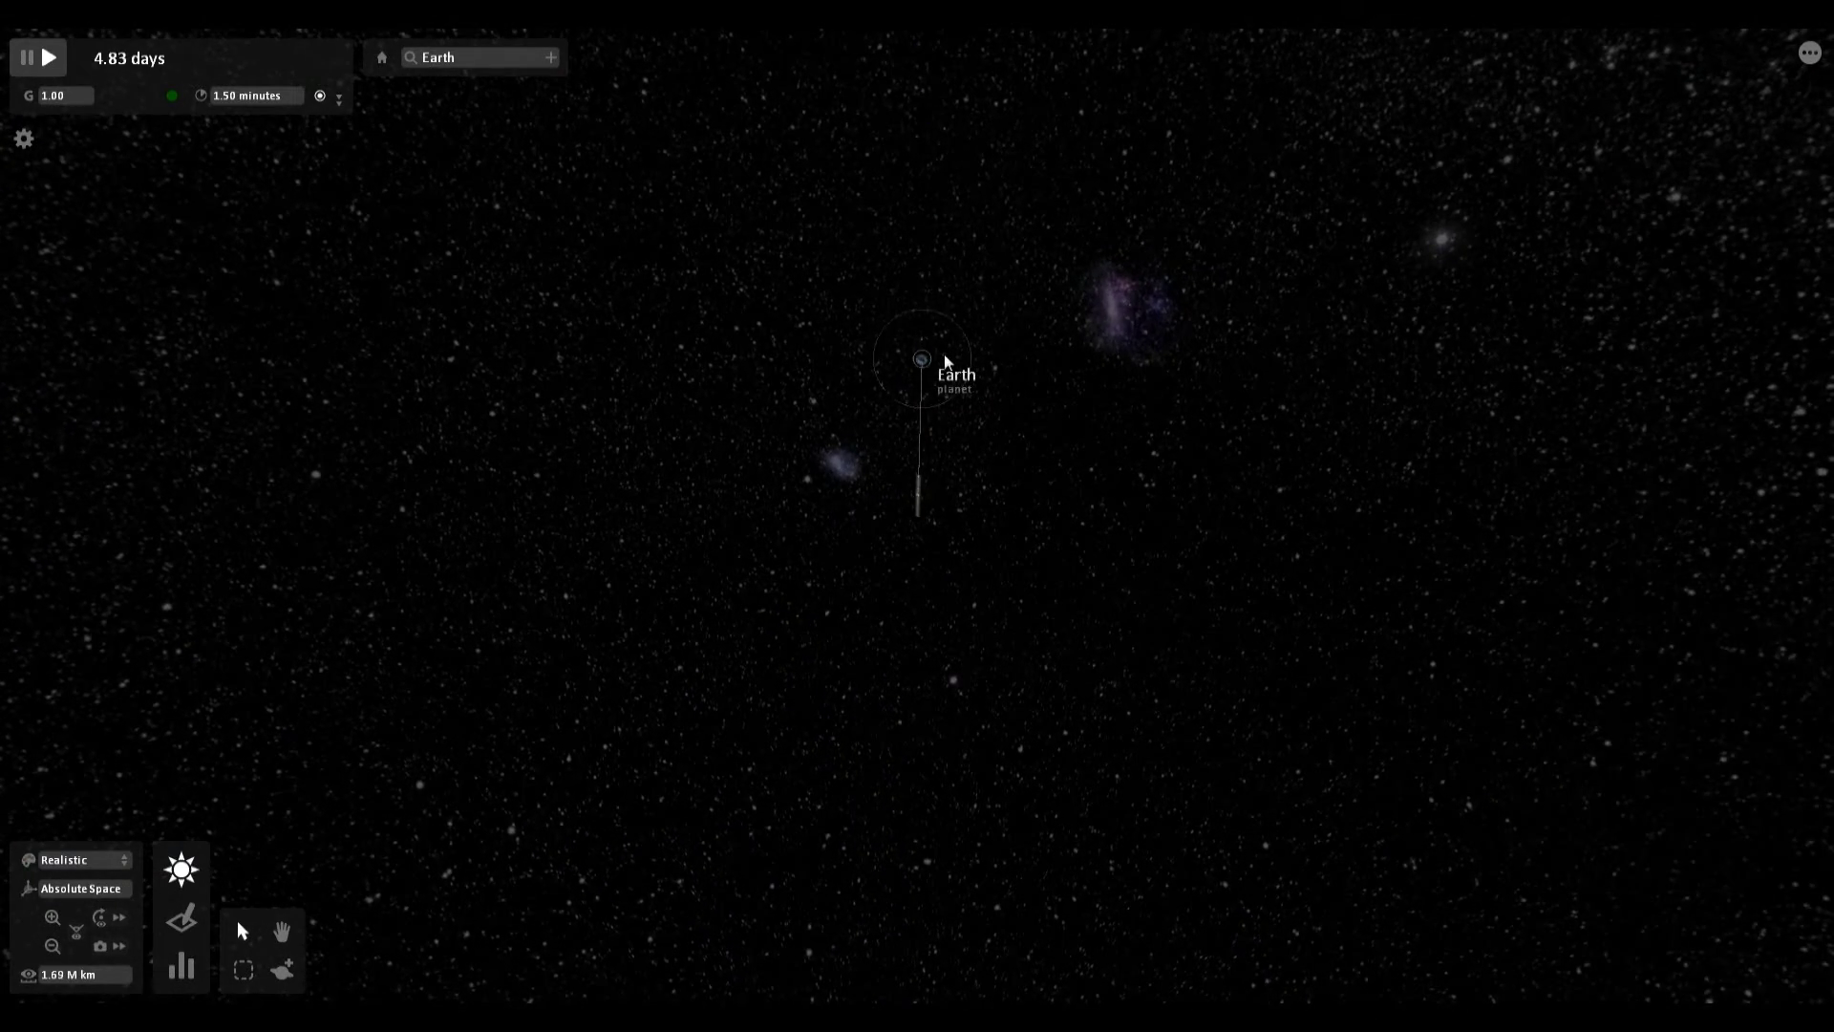
left_click(945, 361)
left_click_drag(944, 353, 1043, 713)
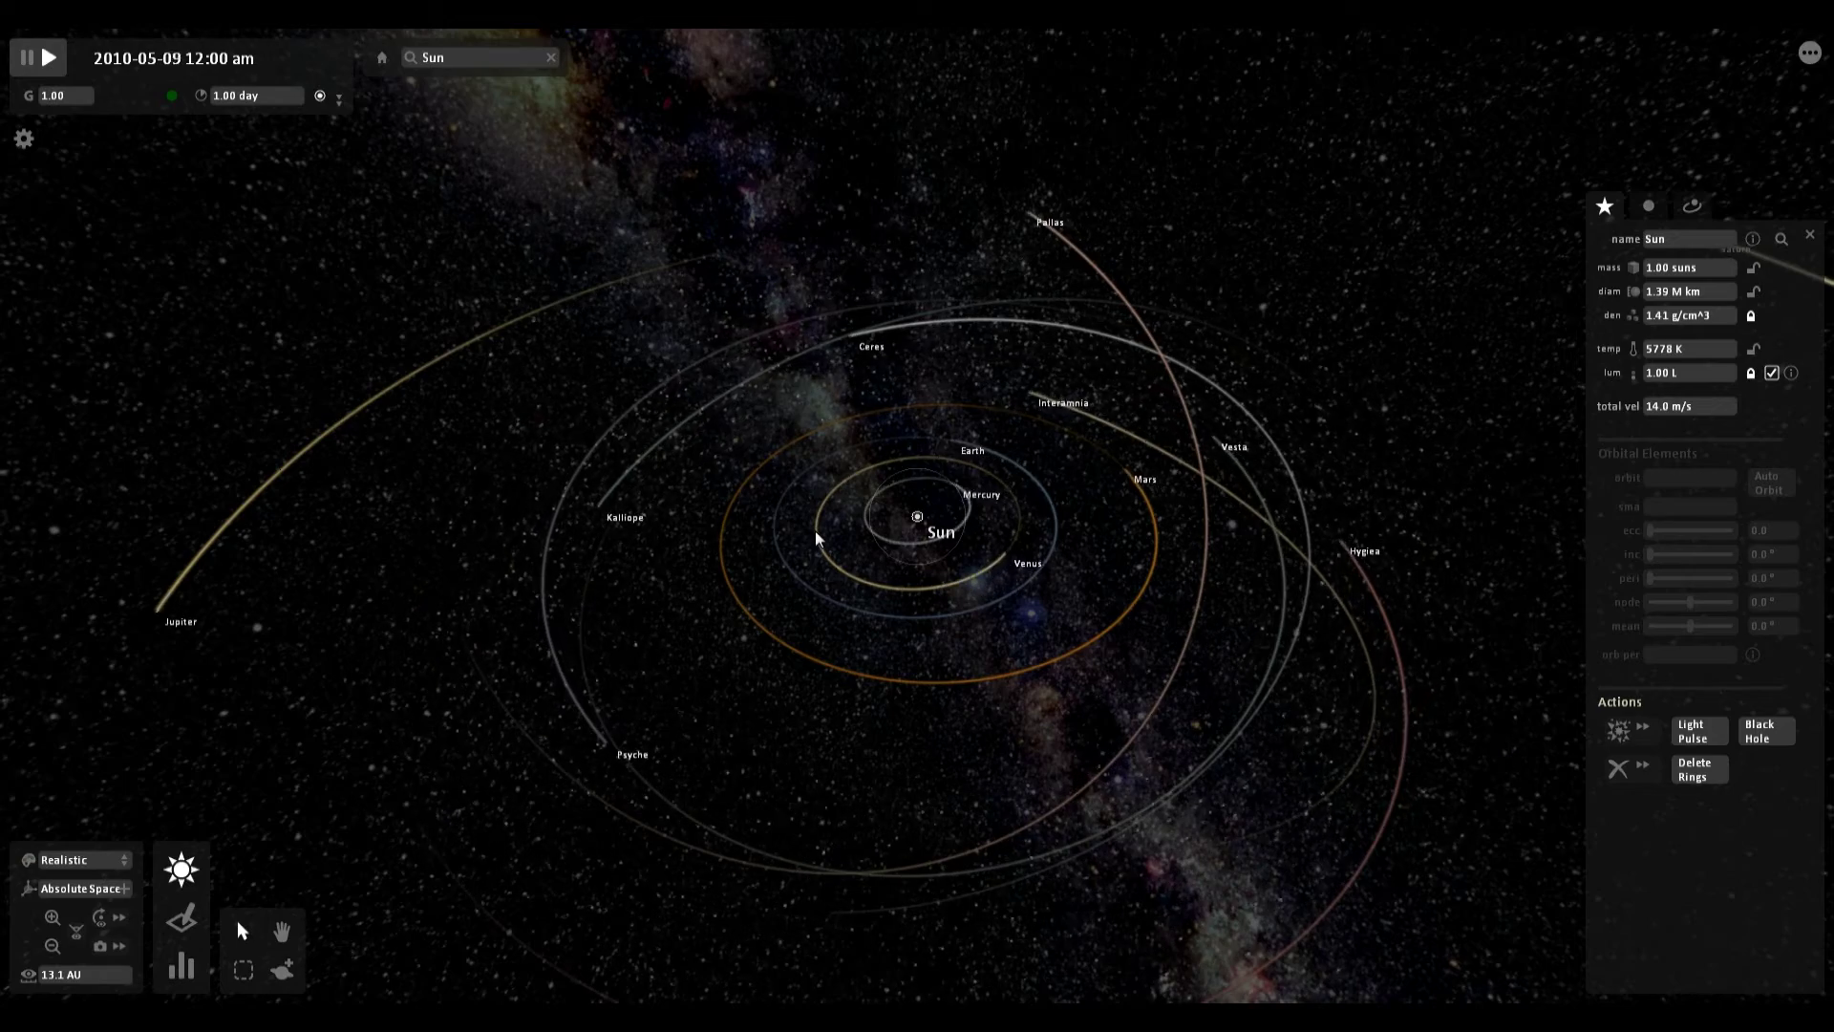
Turn the solar system's Sun into a black hole and focus the view on it.
left_click(1760, 732)
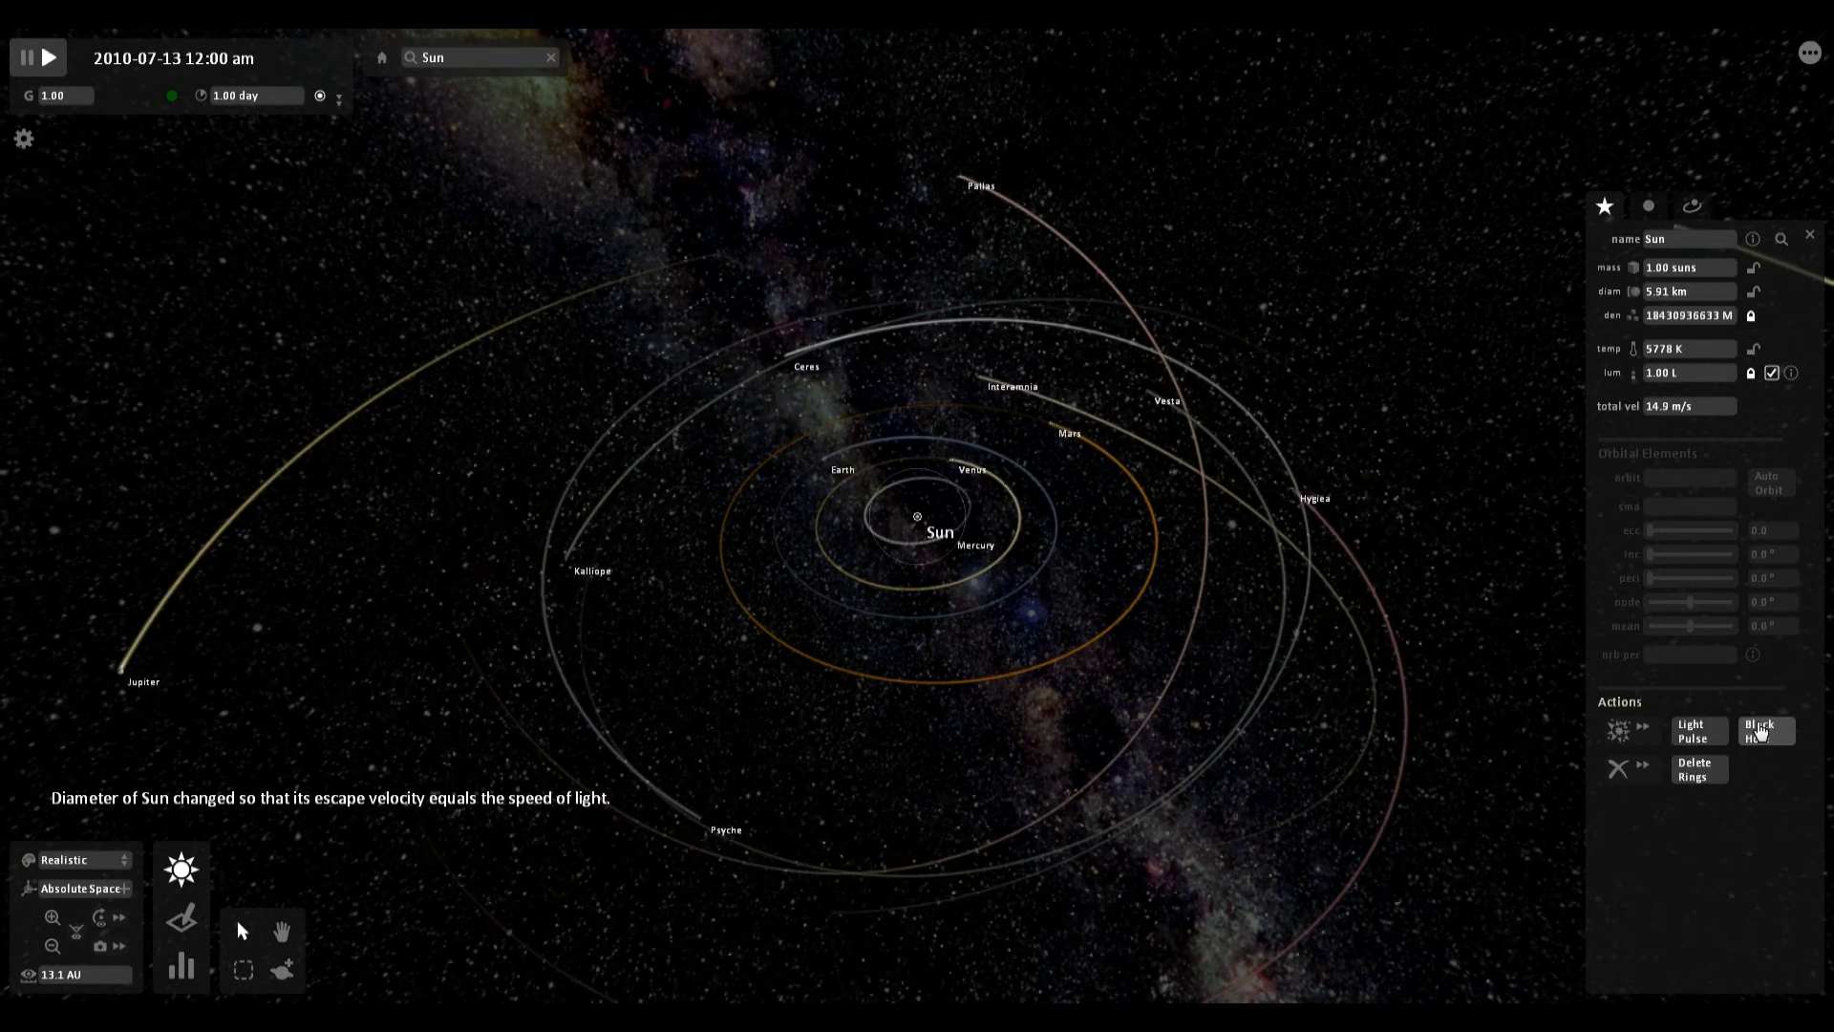
double_click(917, 521)
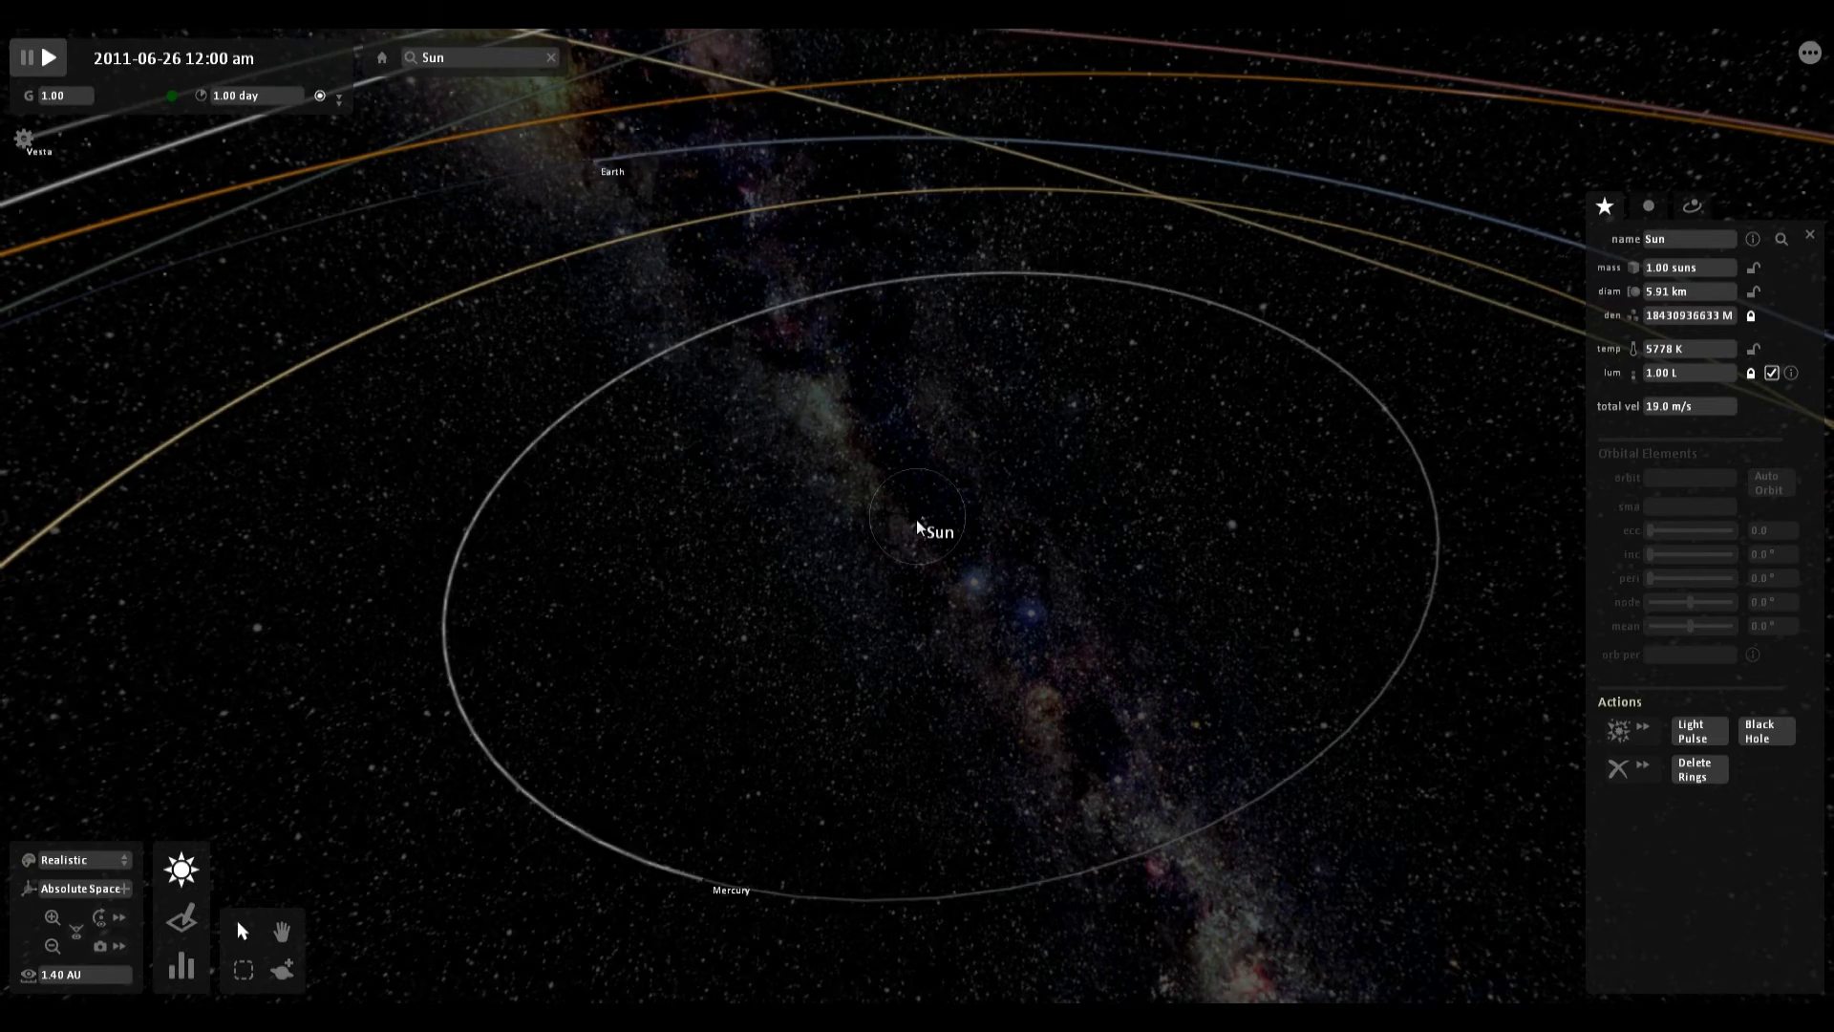
Examine the black-hole Sun up close and from out near the orbits of the inner planets.
scroll(915, 518, "down", 3)
scroll(916, 518, "up", 4)
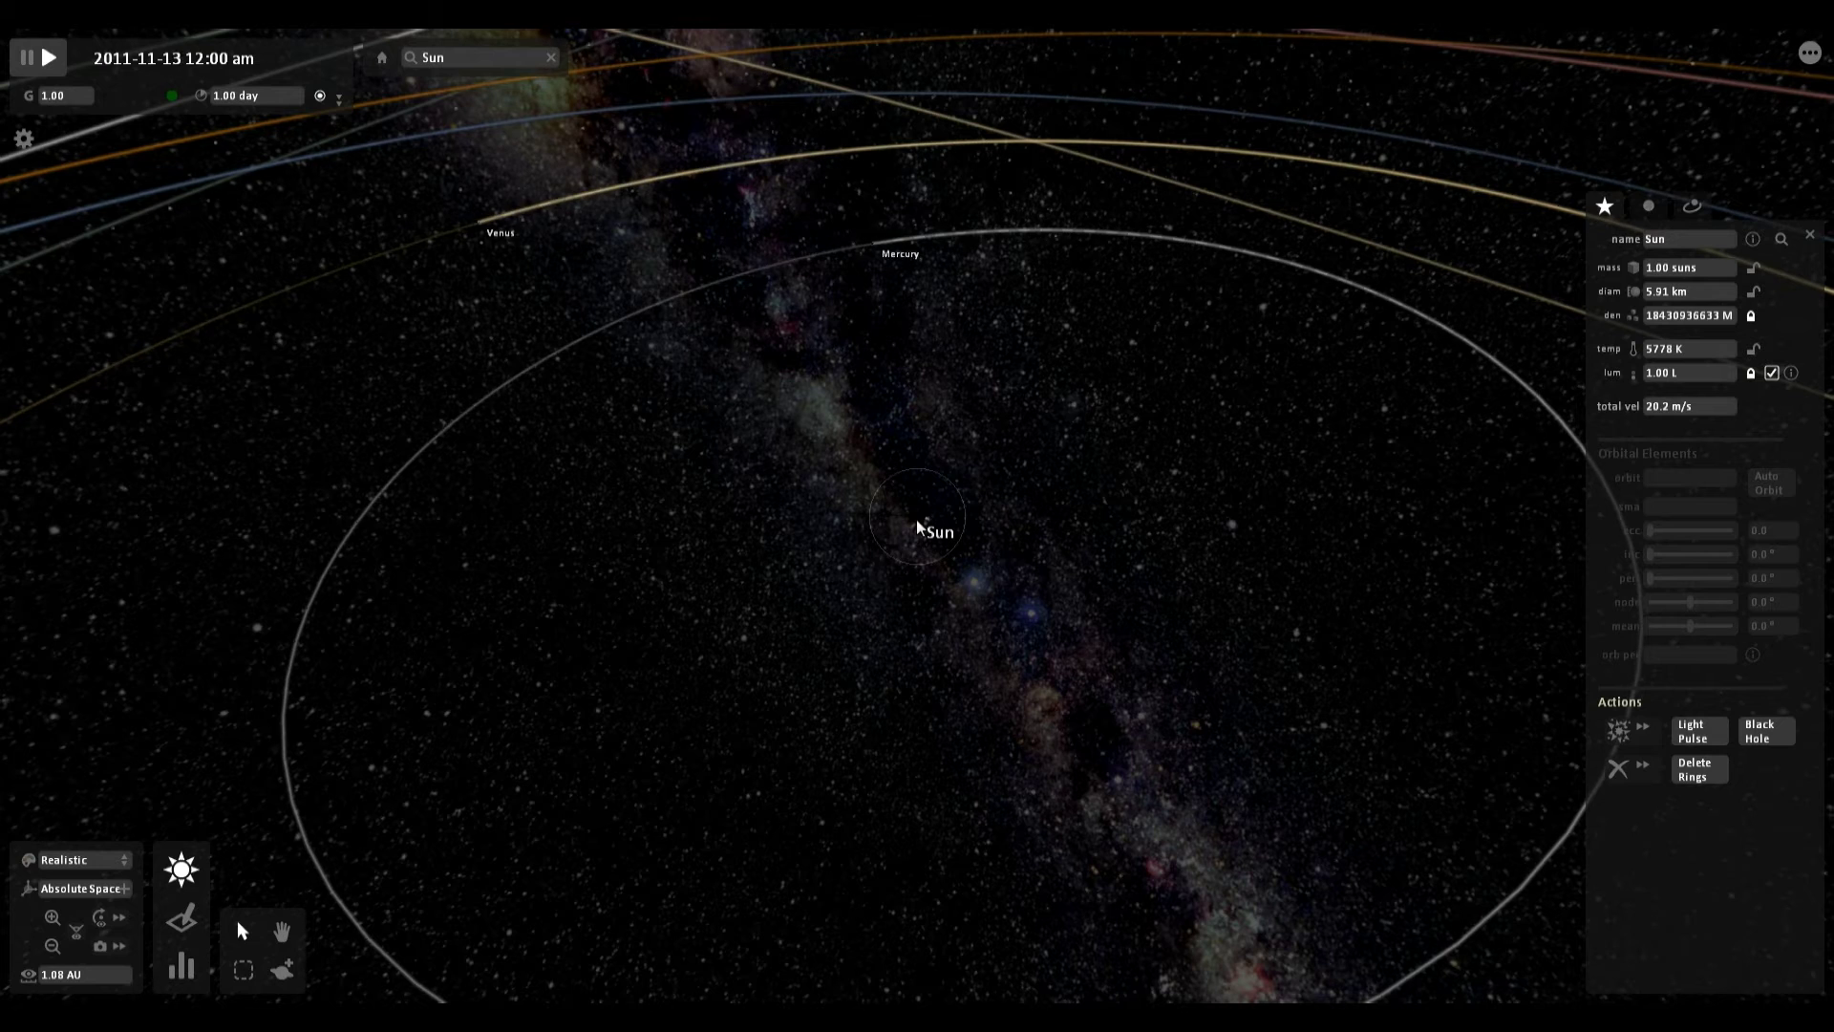
scroll(914, 526, "up", 3)
scroll(933, 602, "up", 4)
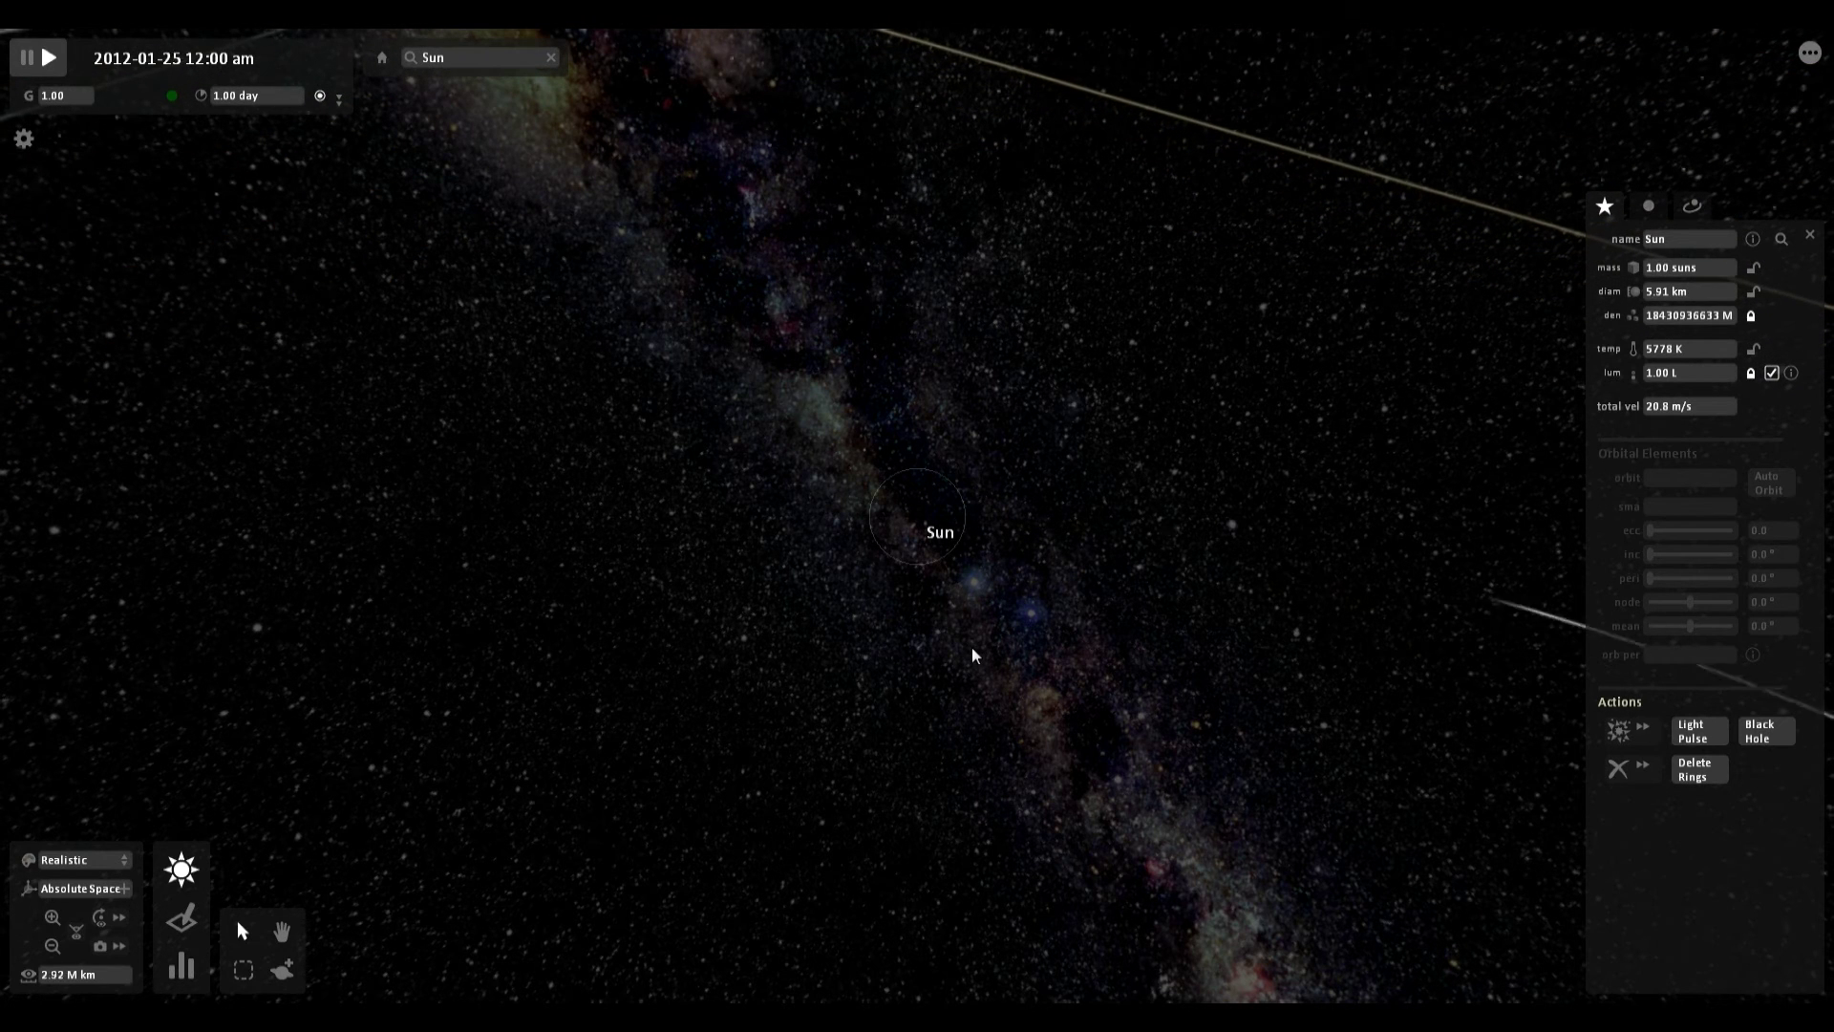
scroll(972, 650, "up", 6)
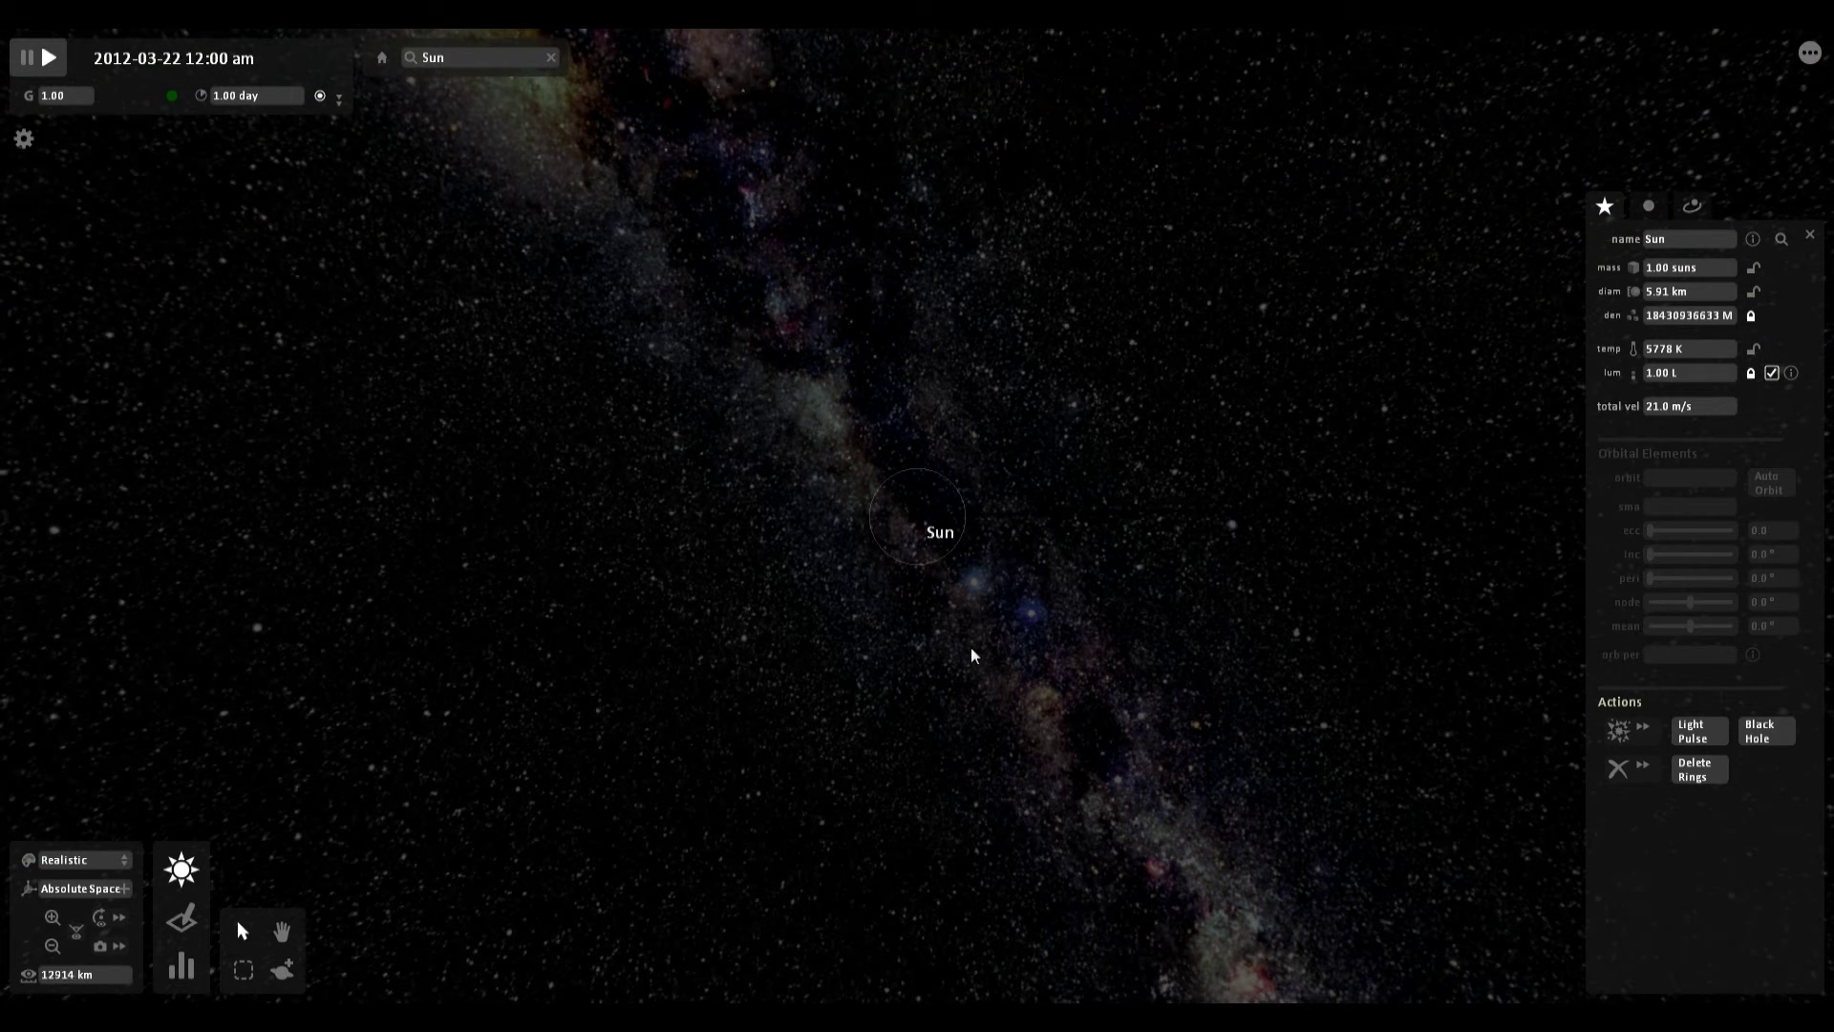
left_click(883, 472)
scroll(892, 507, "up", 3)
scroll(894, 514, "down", 3)
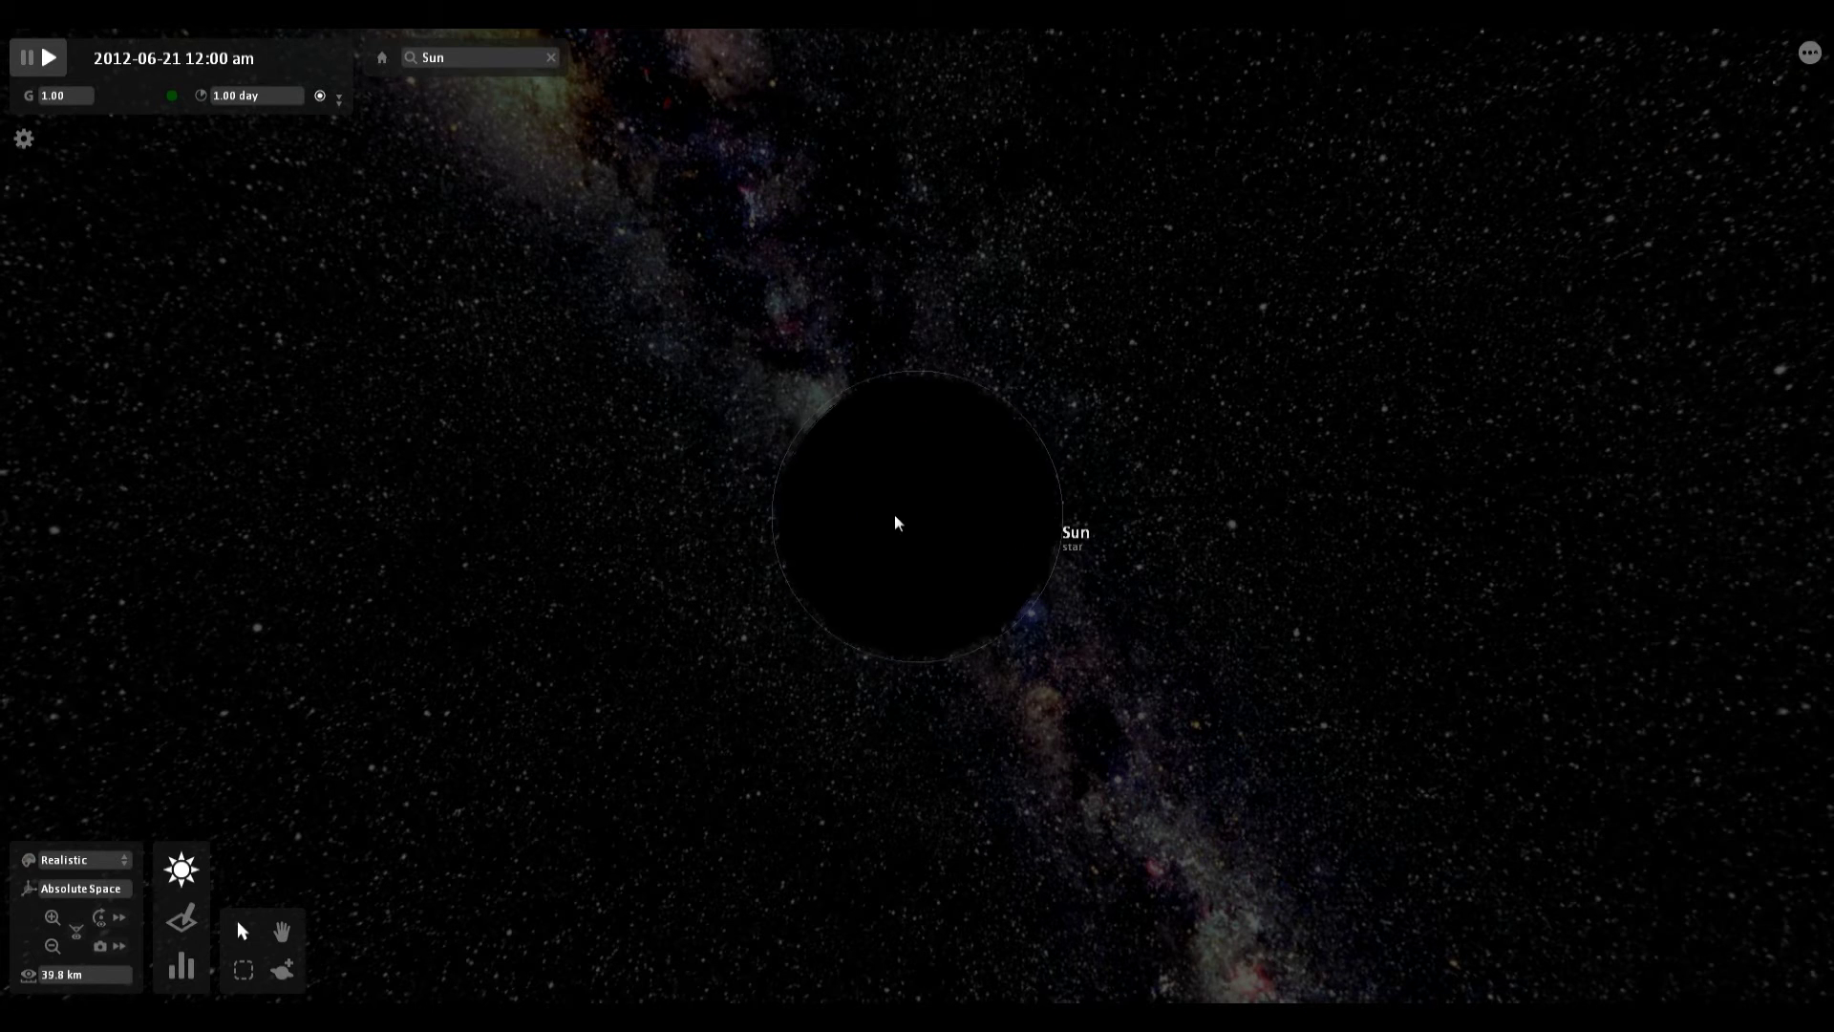
left_click(895, 514)
scroll(894, 514, "down", 4)
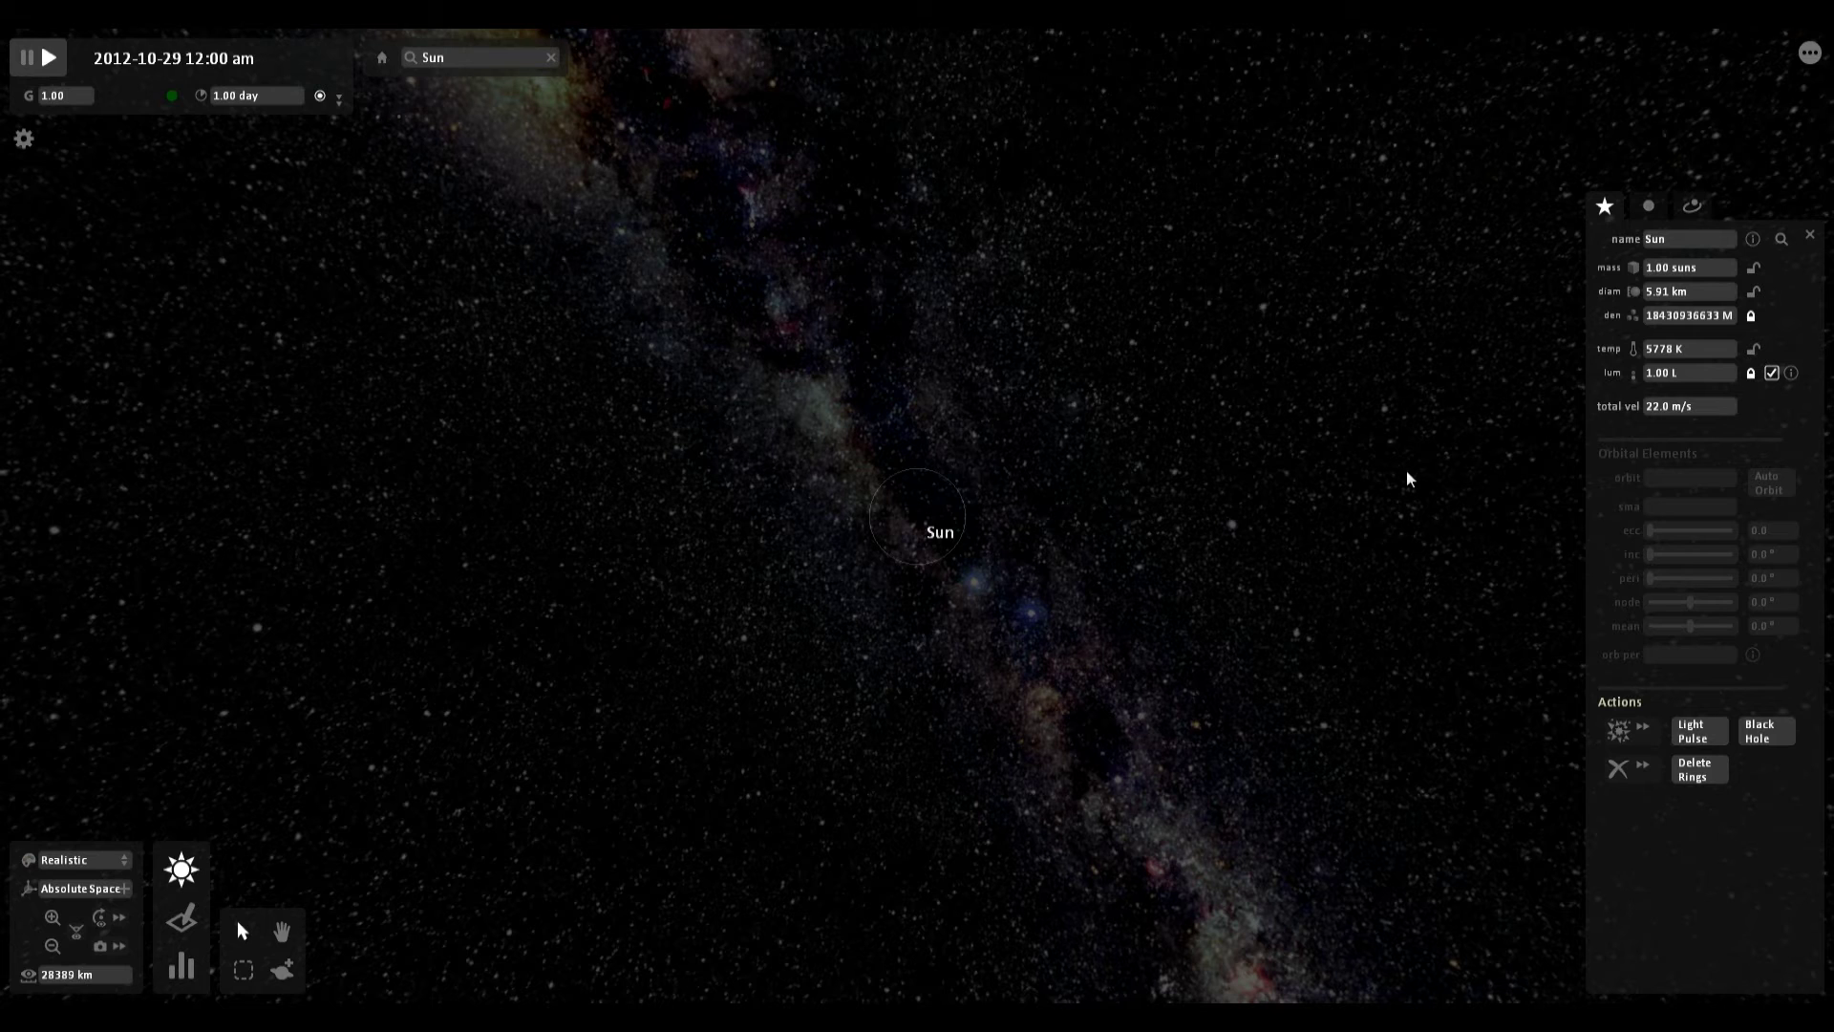
scroll(1404, 469, "down", 10)
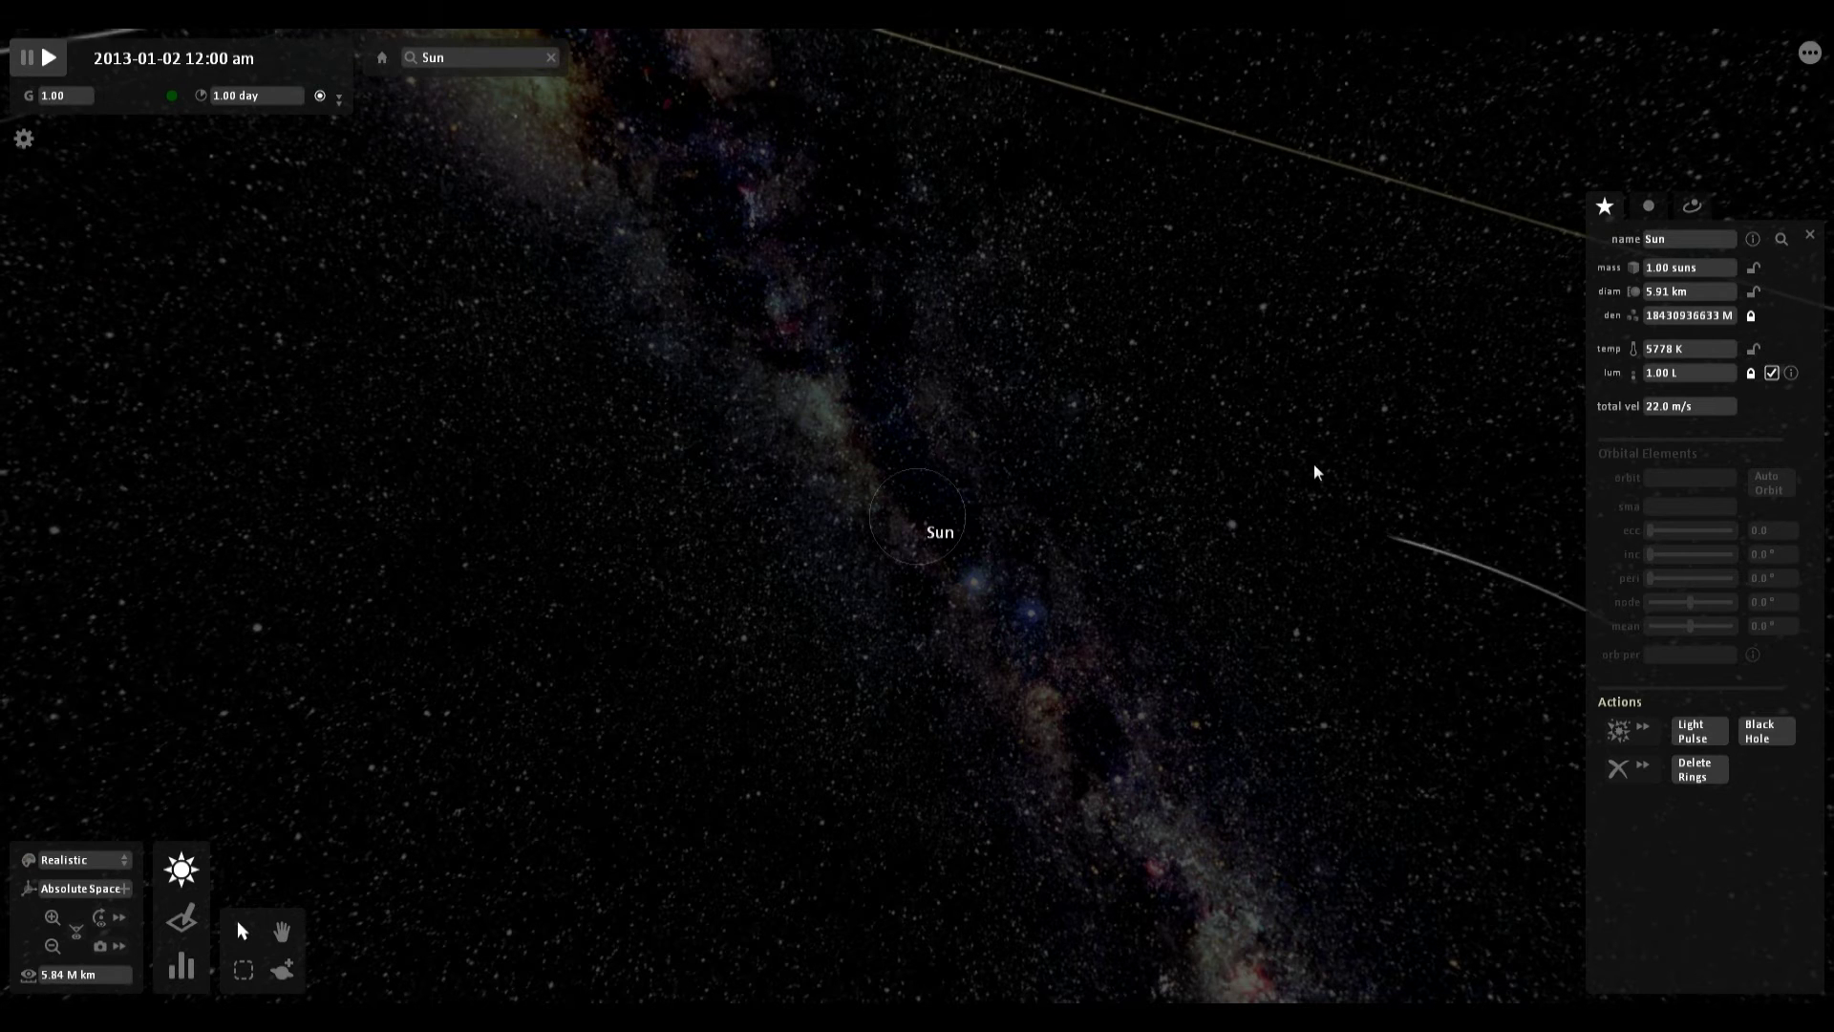
scroll(1315, 472, "down", 6)
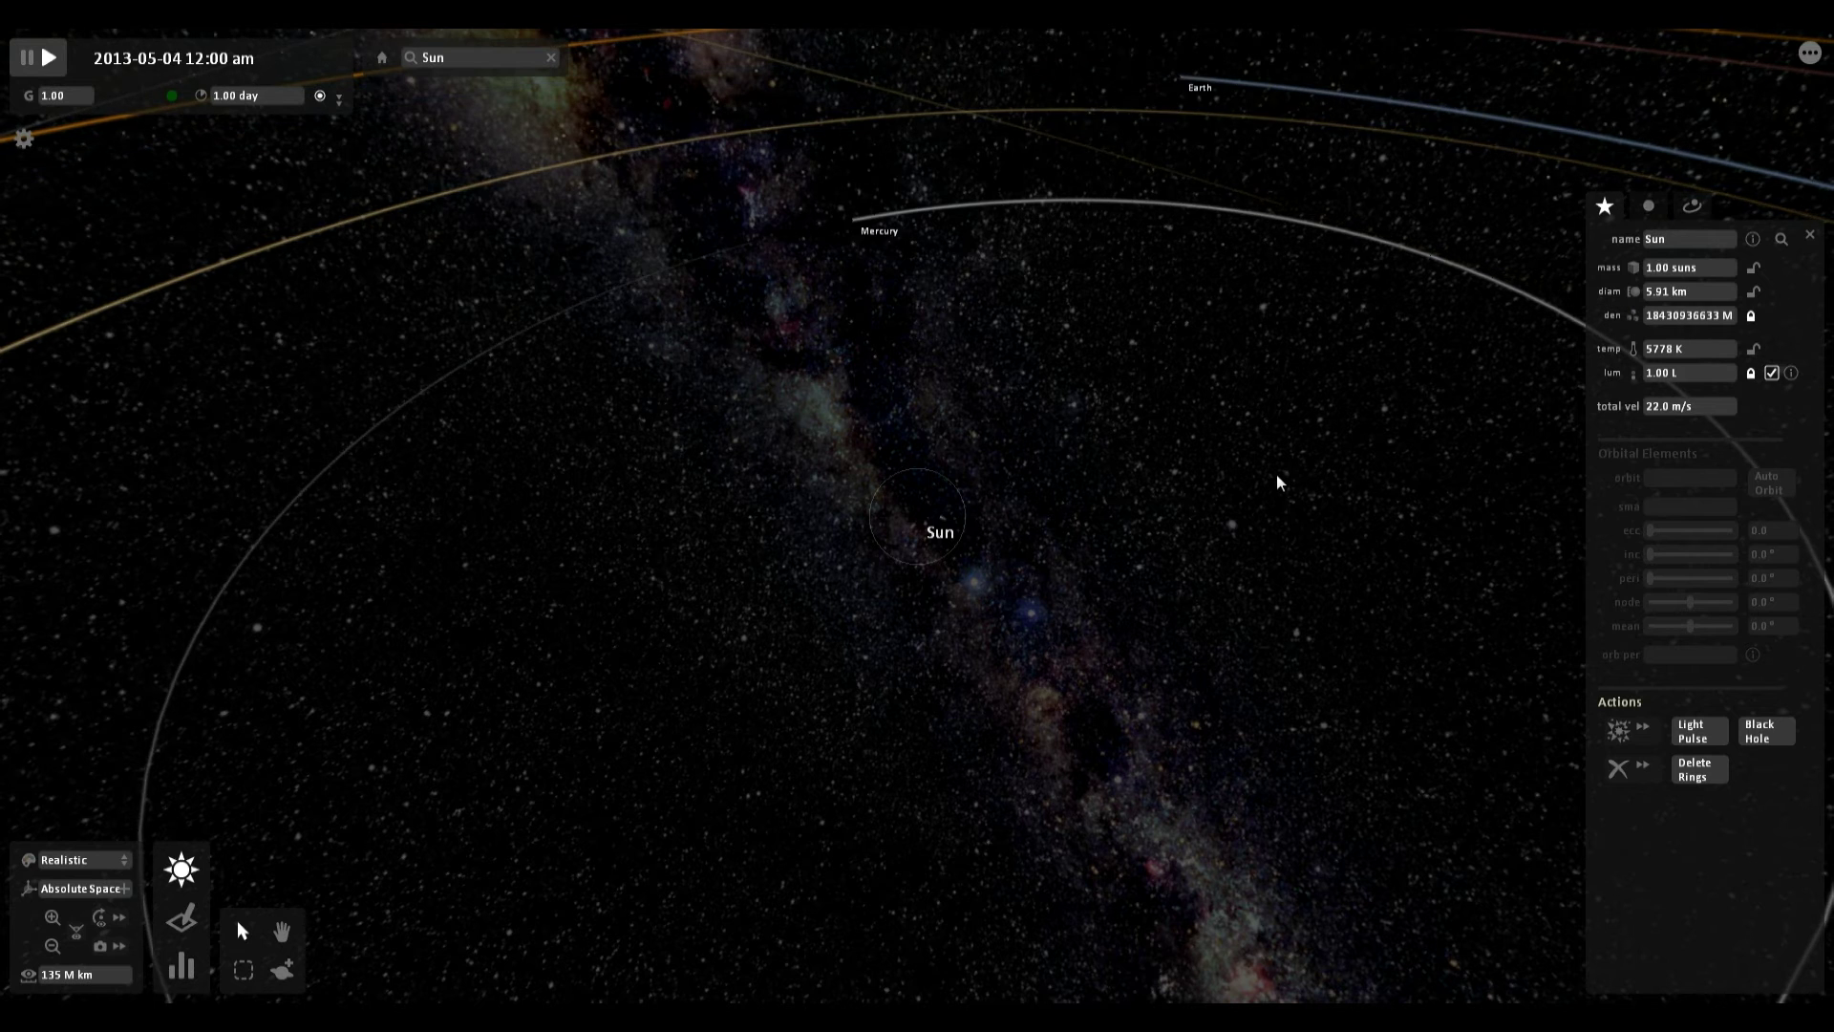
Set the Sun's diameter to the 1 jupiter preset.
left_click(1659, 291)
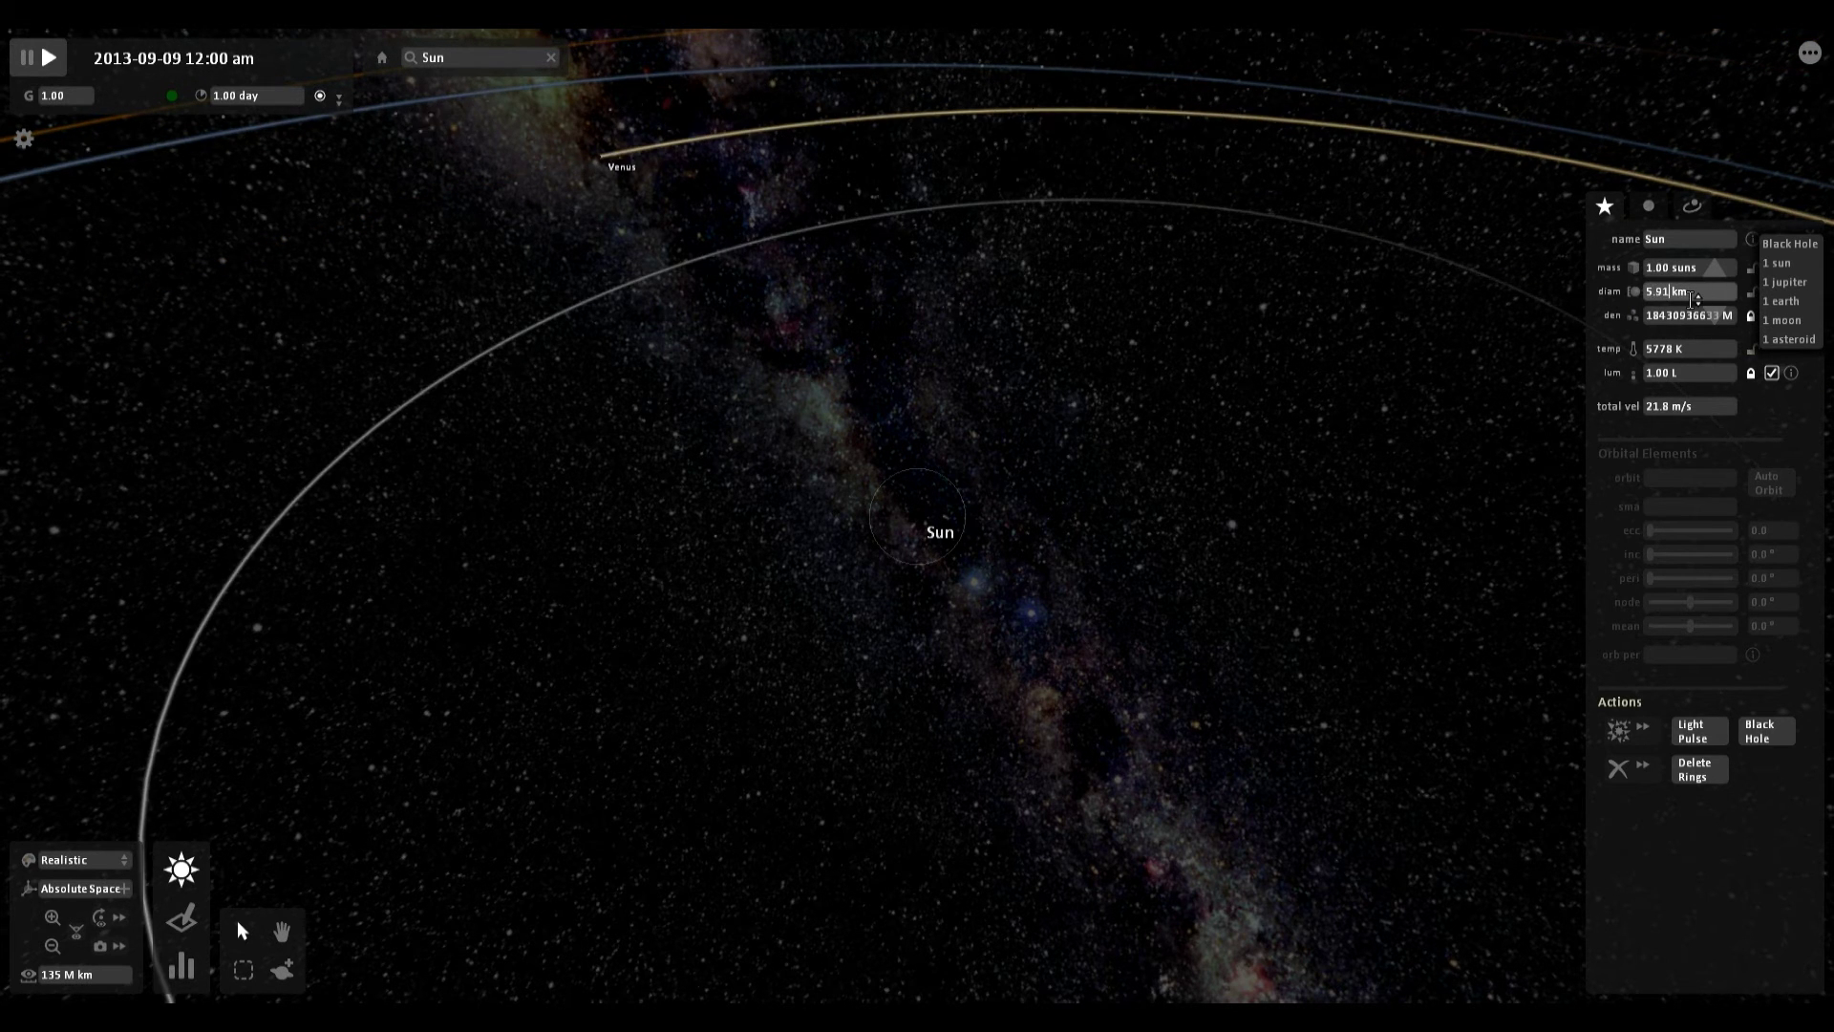
left_click(1777, 283)
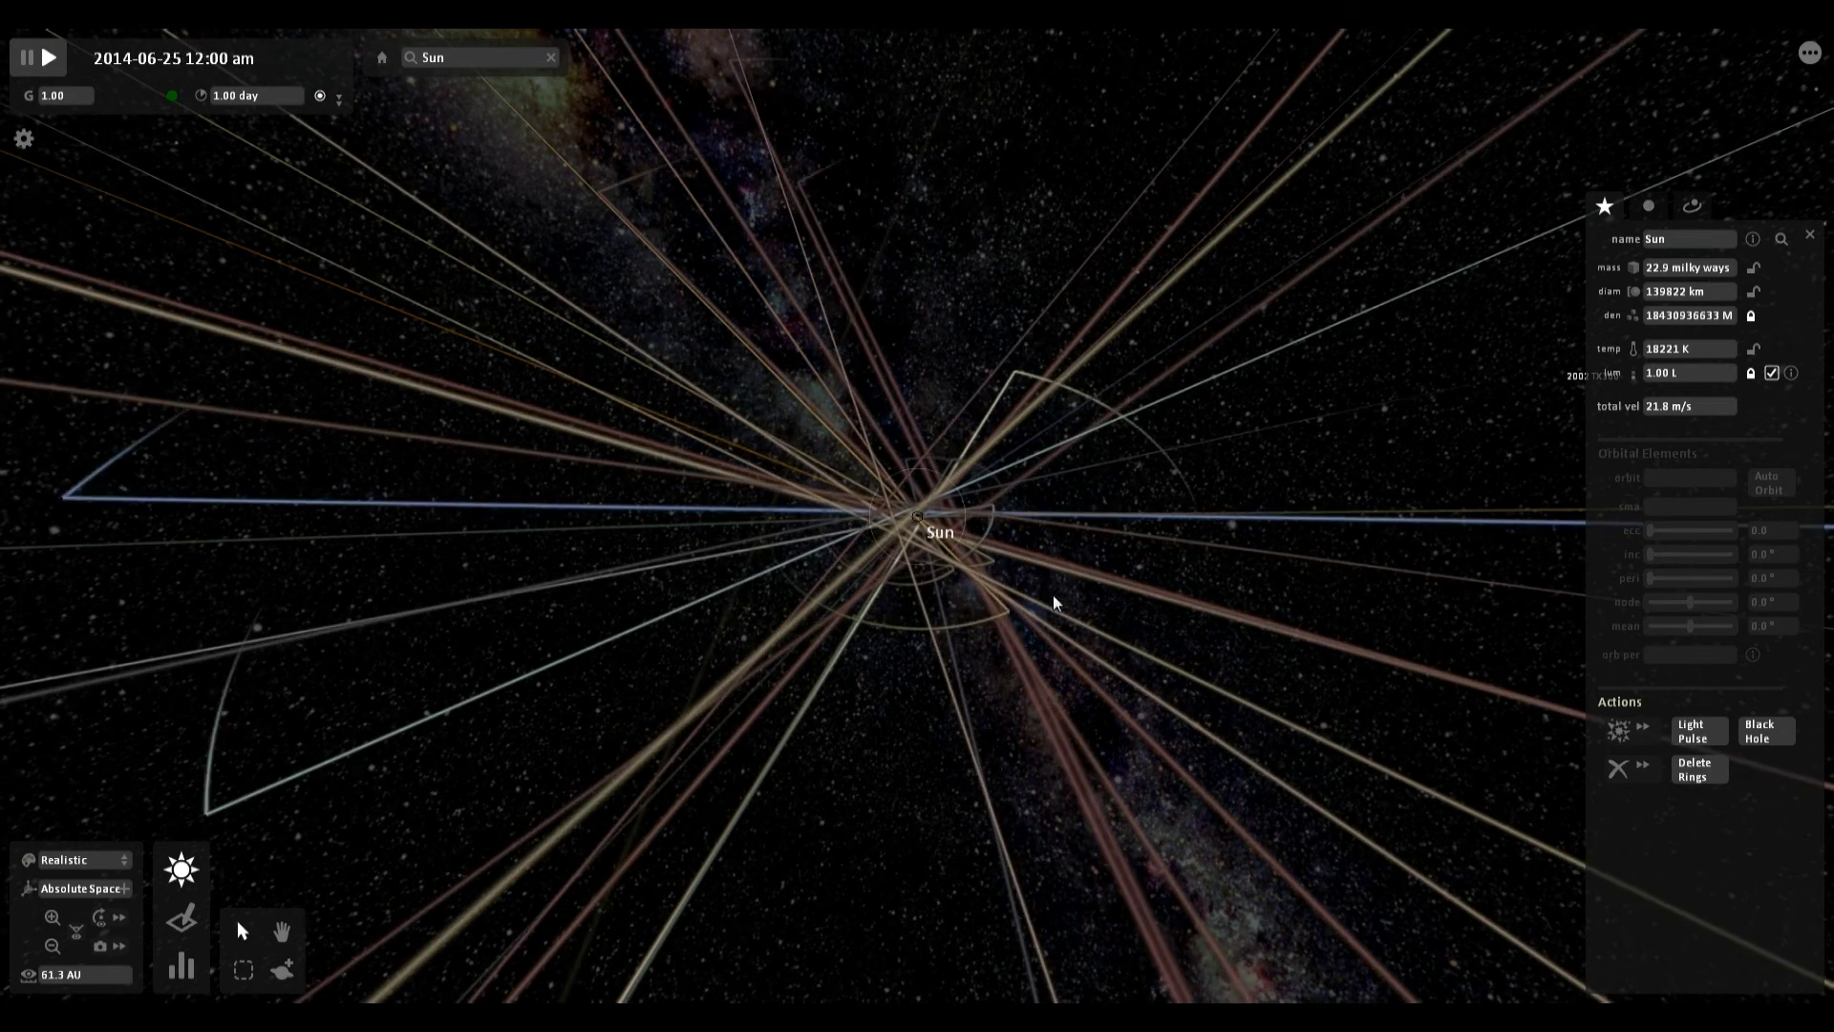
Examine the trails of the planets and dwarf planets around the Sun from intergalactic distance down to close range.
scroll(1016, 583, "up", 2)
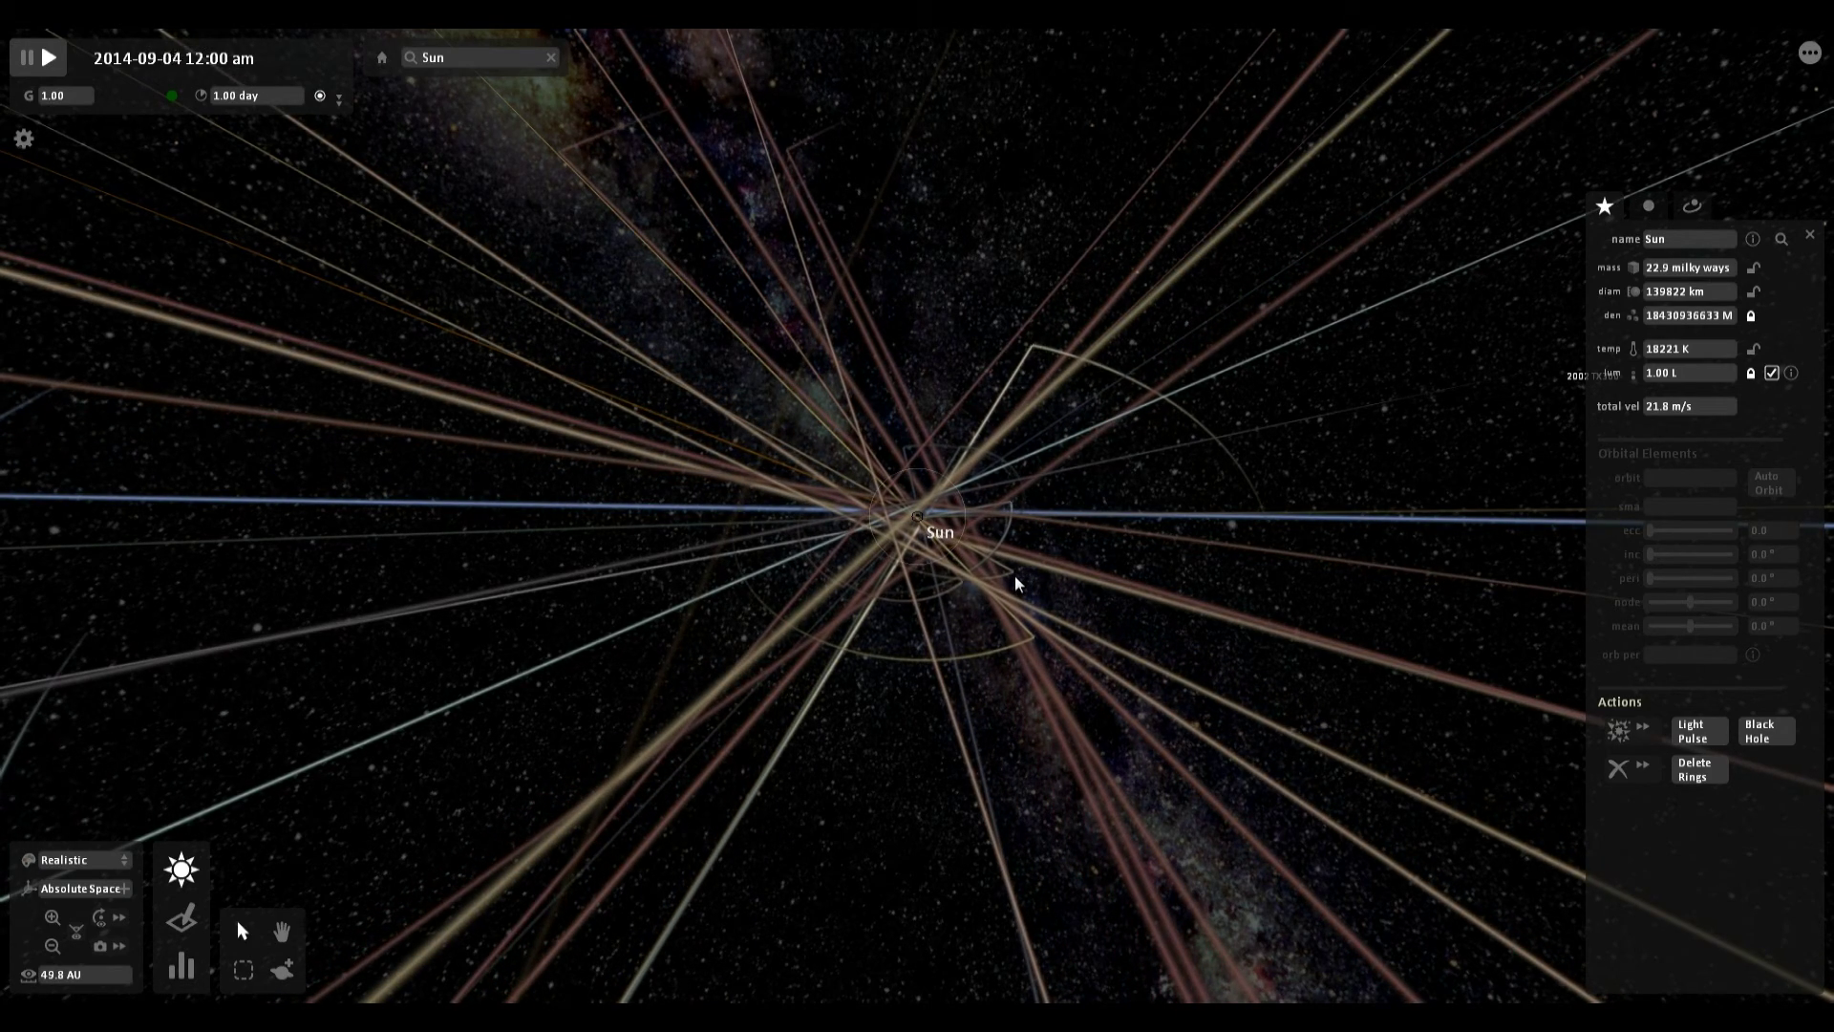
scroll(1015, 581, "down", 5)
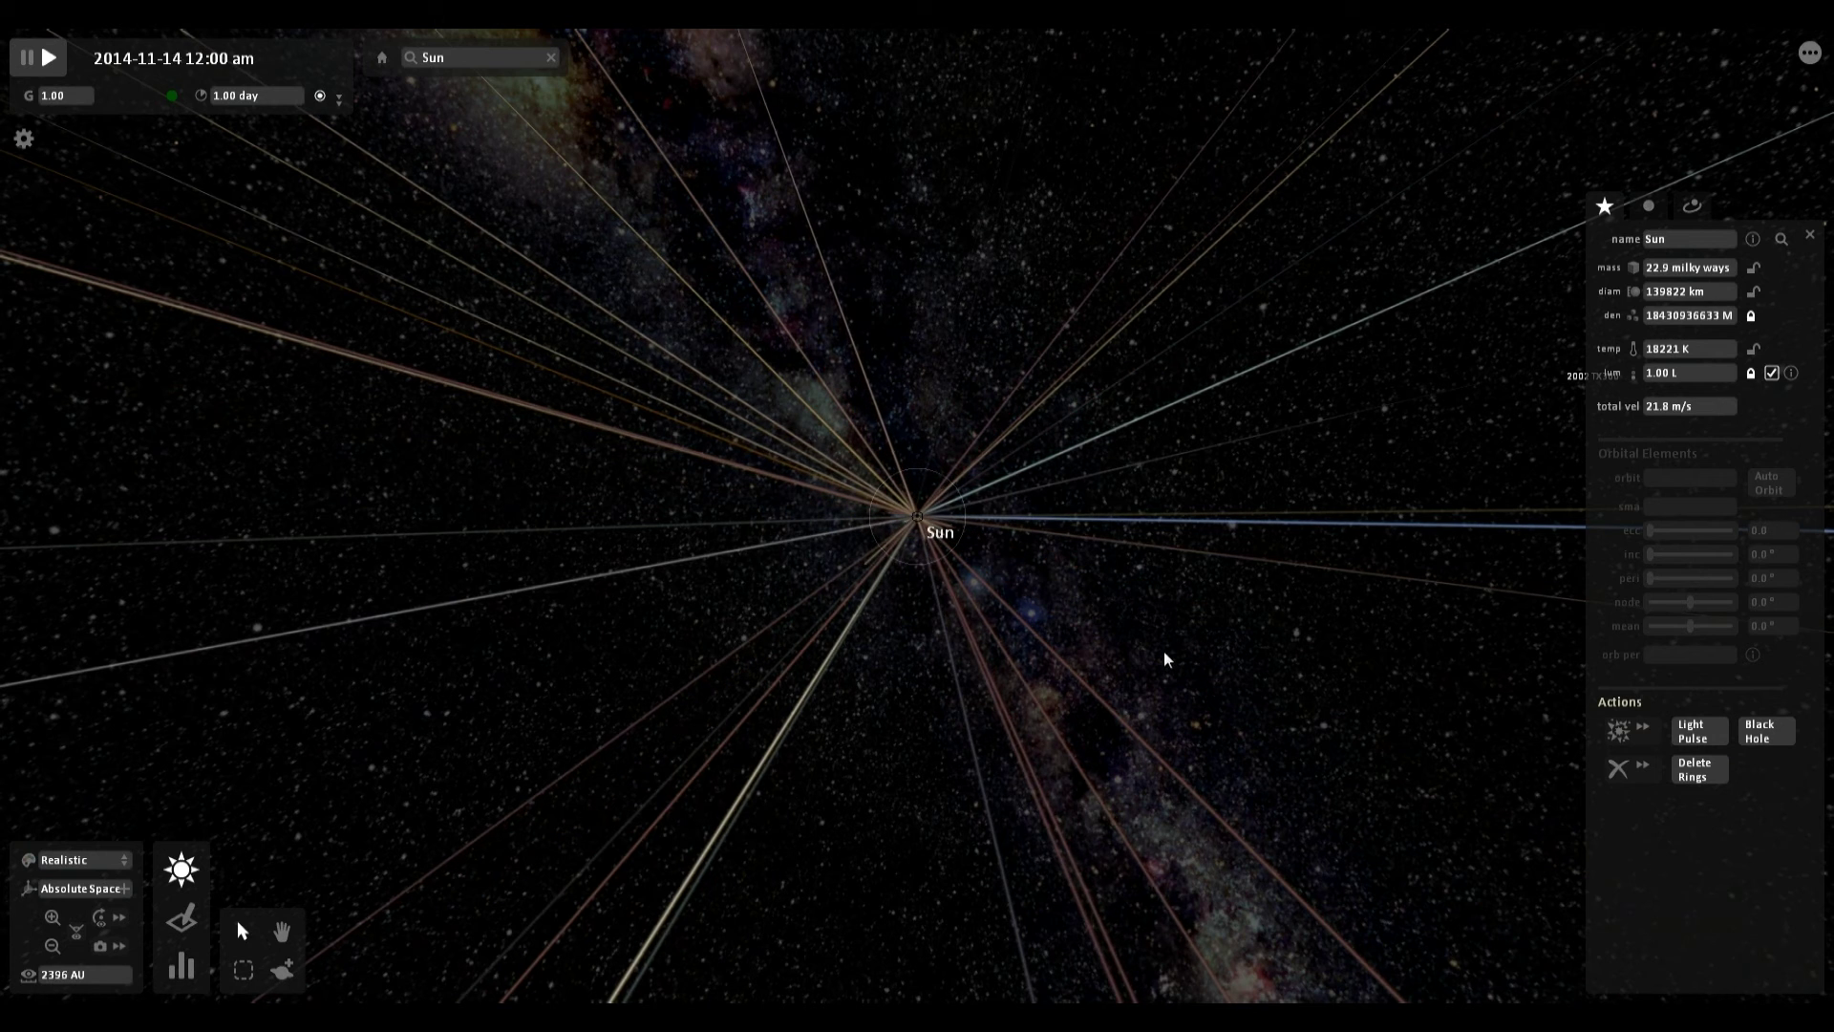
scroll(1165, 653, "down", 4)
scroll(1266, 617, "down", 2)
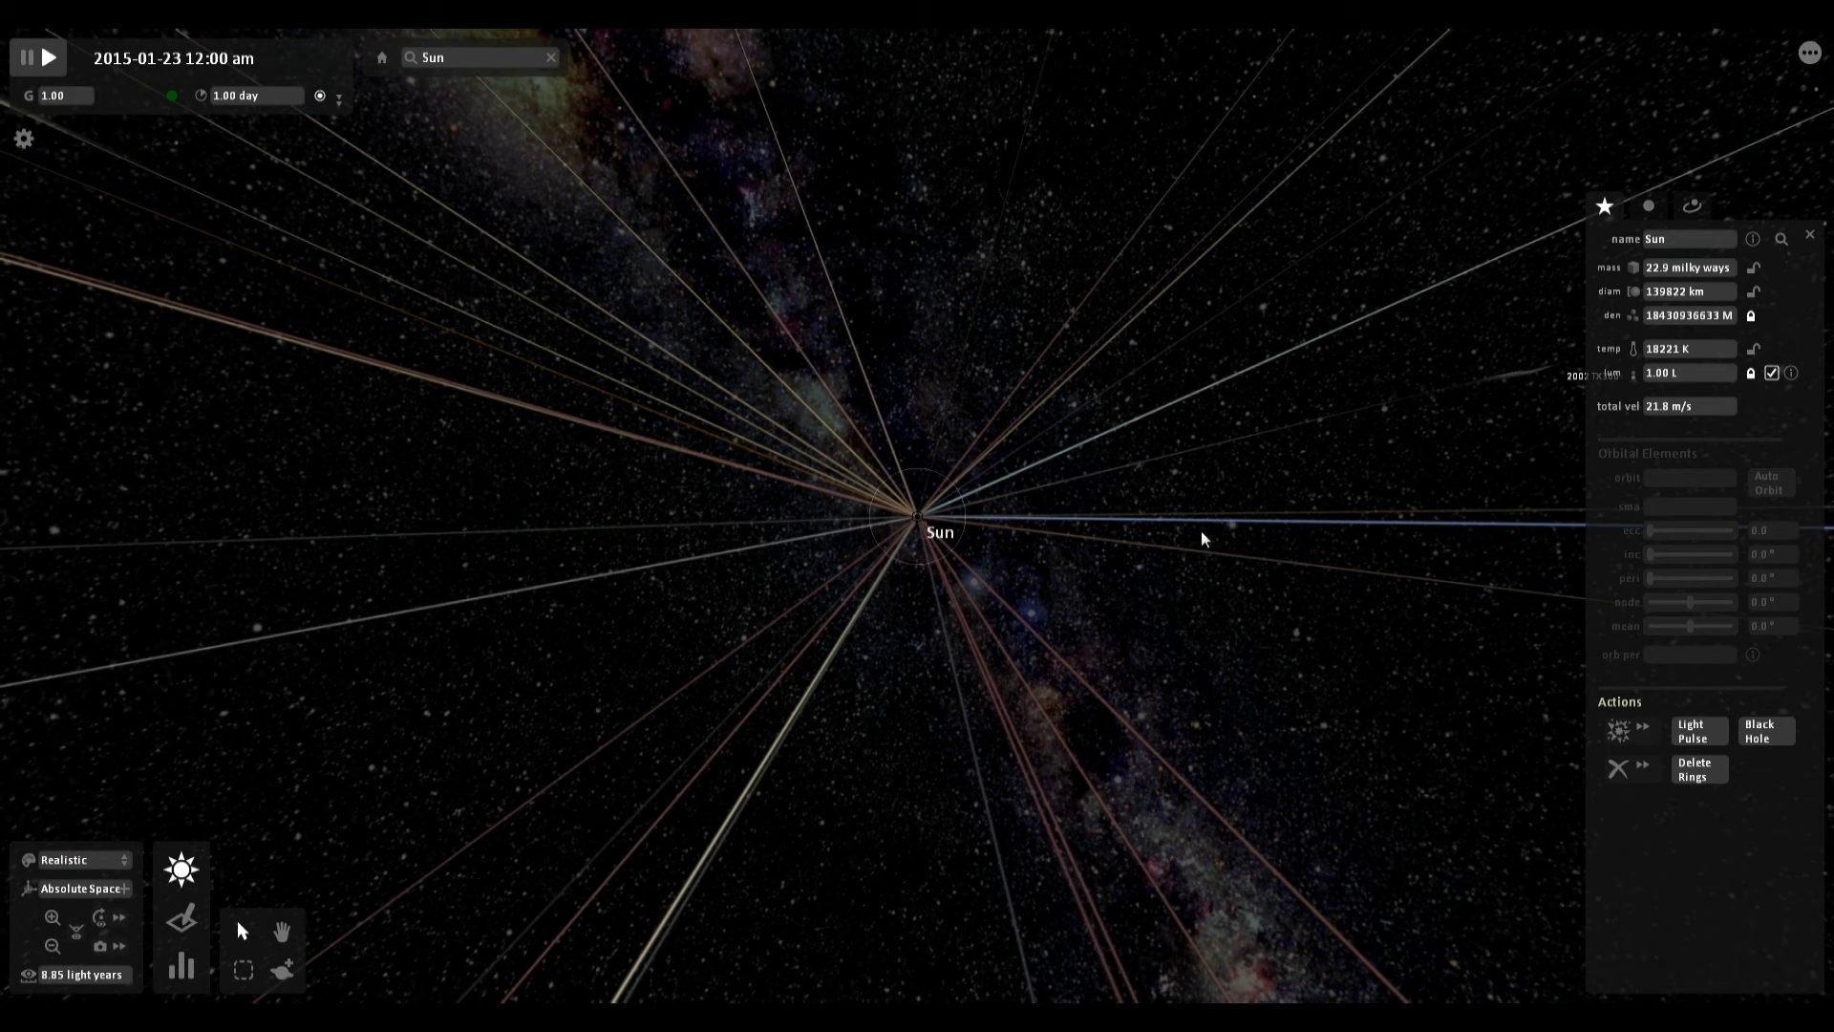
scroll(1202, 540, "down", 8)
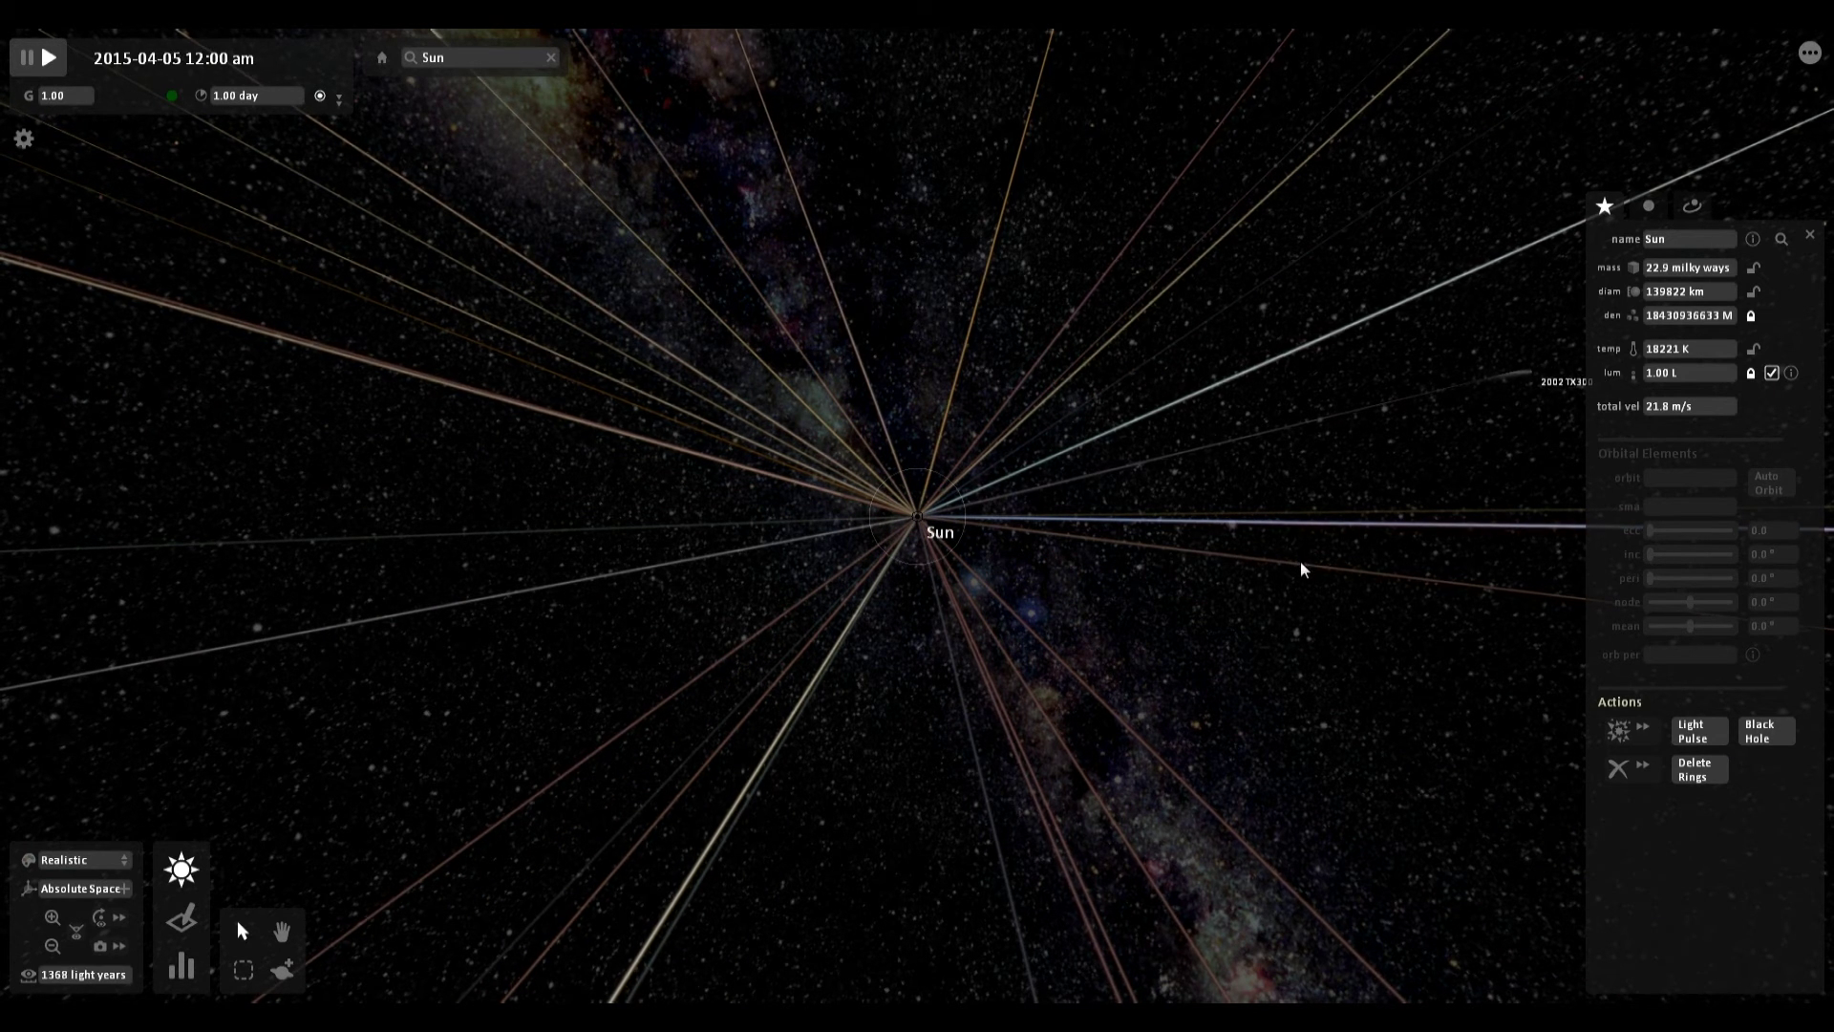
scroll(1298, 578, "down", 5)
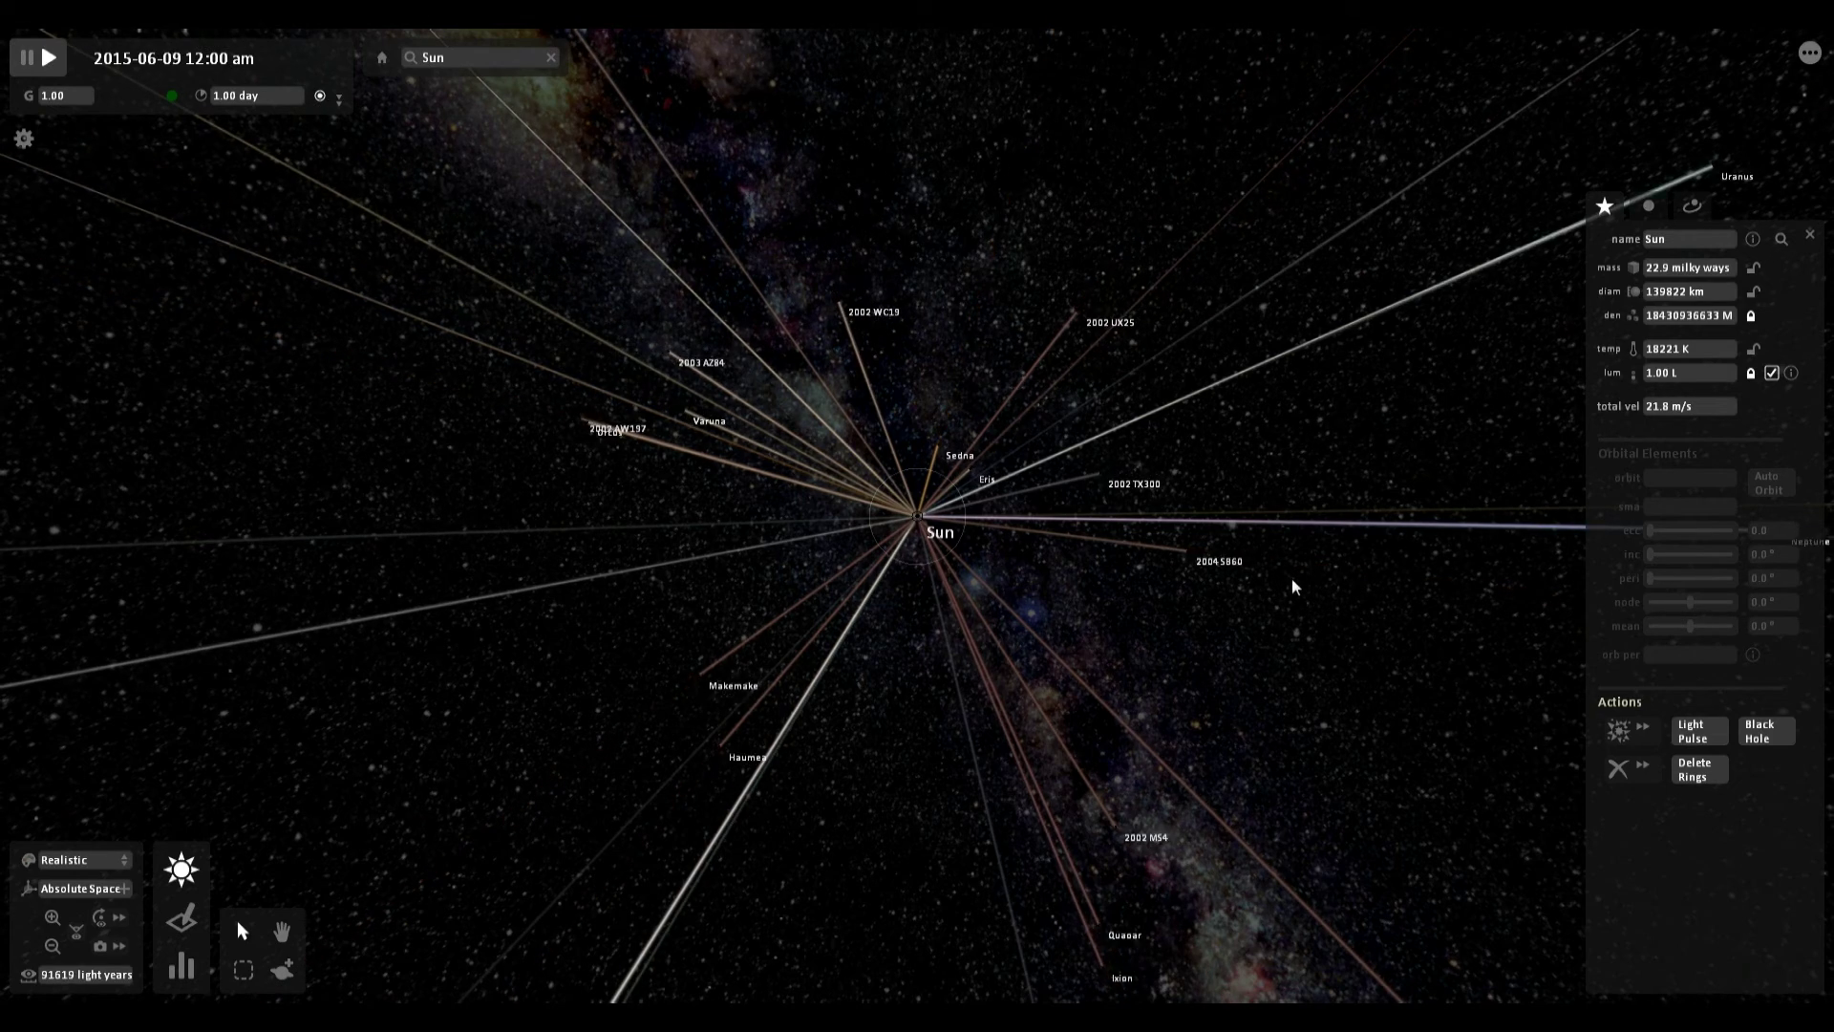
scroll(1295, 586, "down", 5)
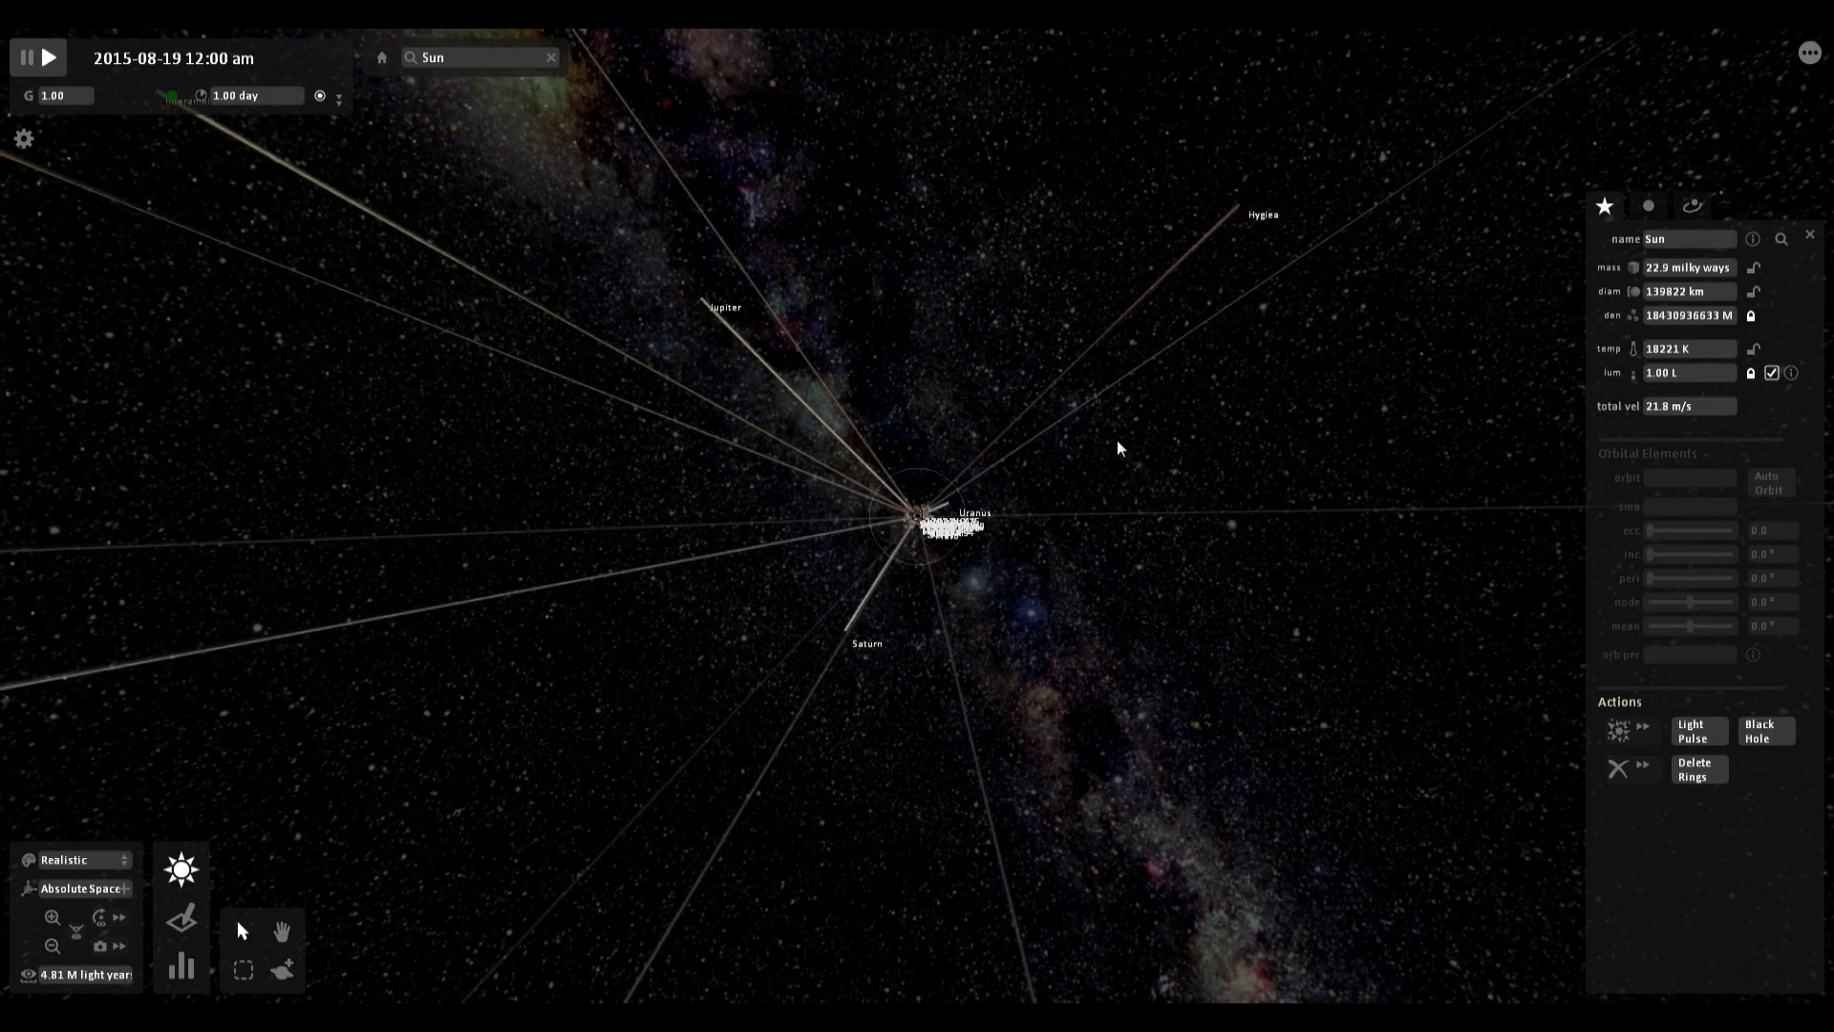
scroll(1120, 447, "down", 5)
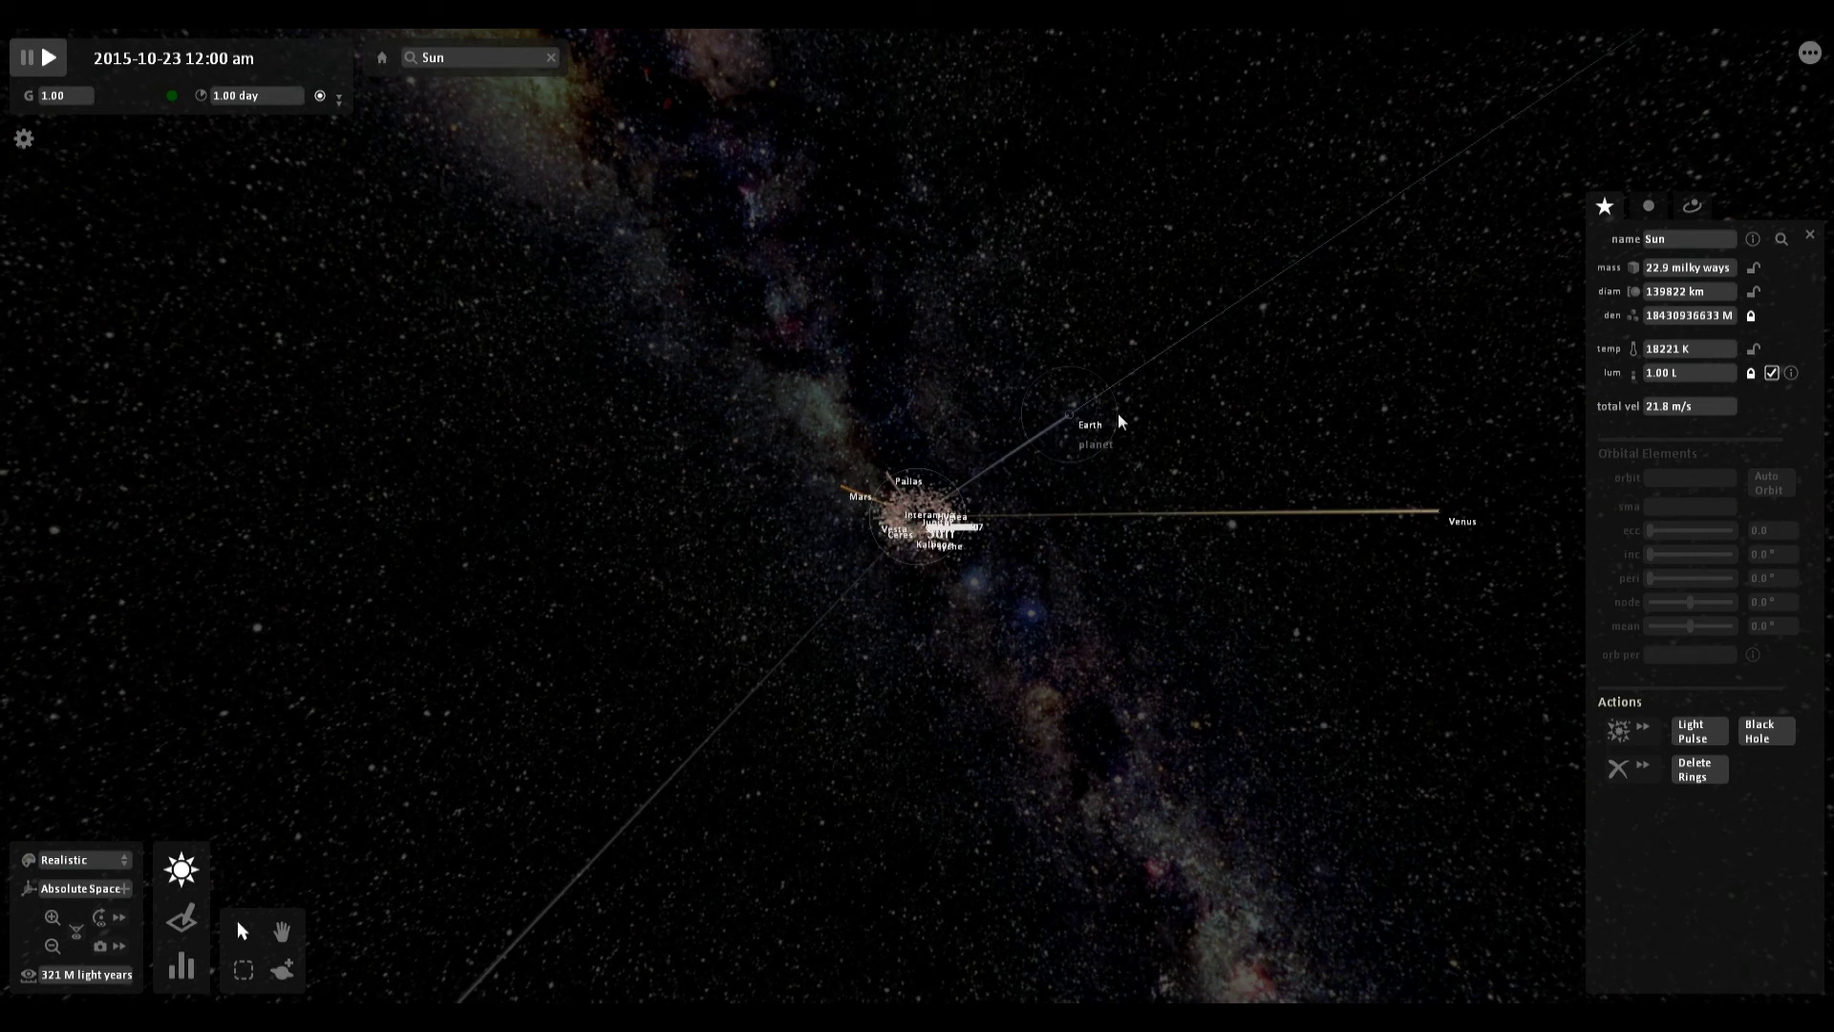
scroll(1120, 421, "down", 3)
scroll(1132, 422, "up", 10)
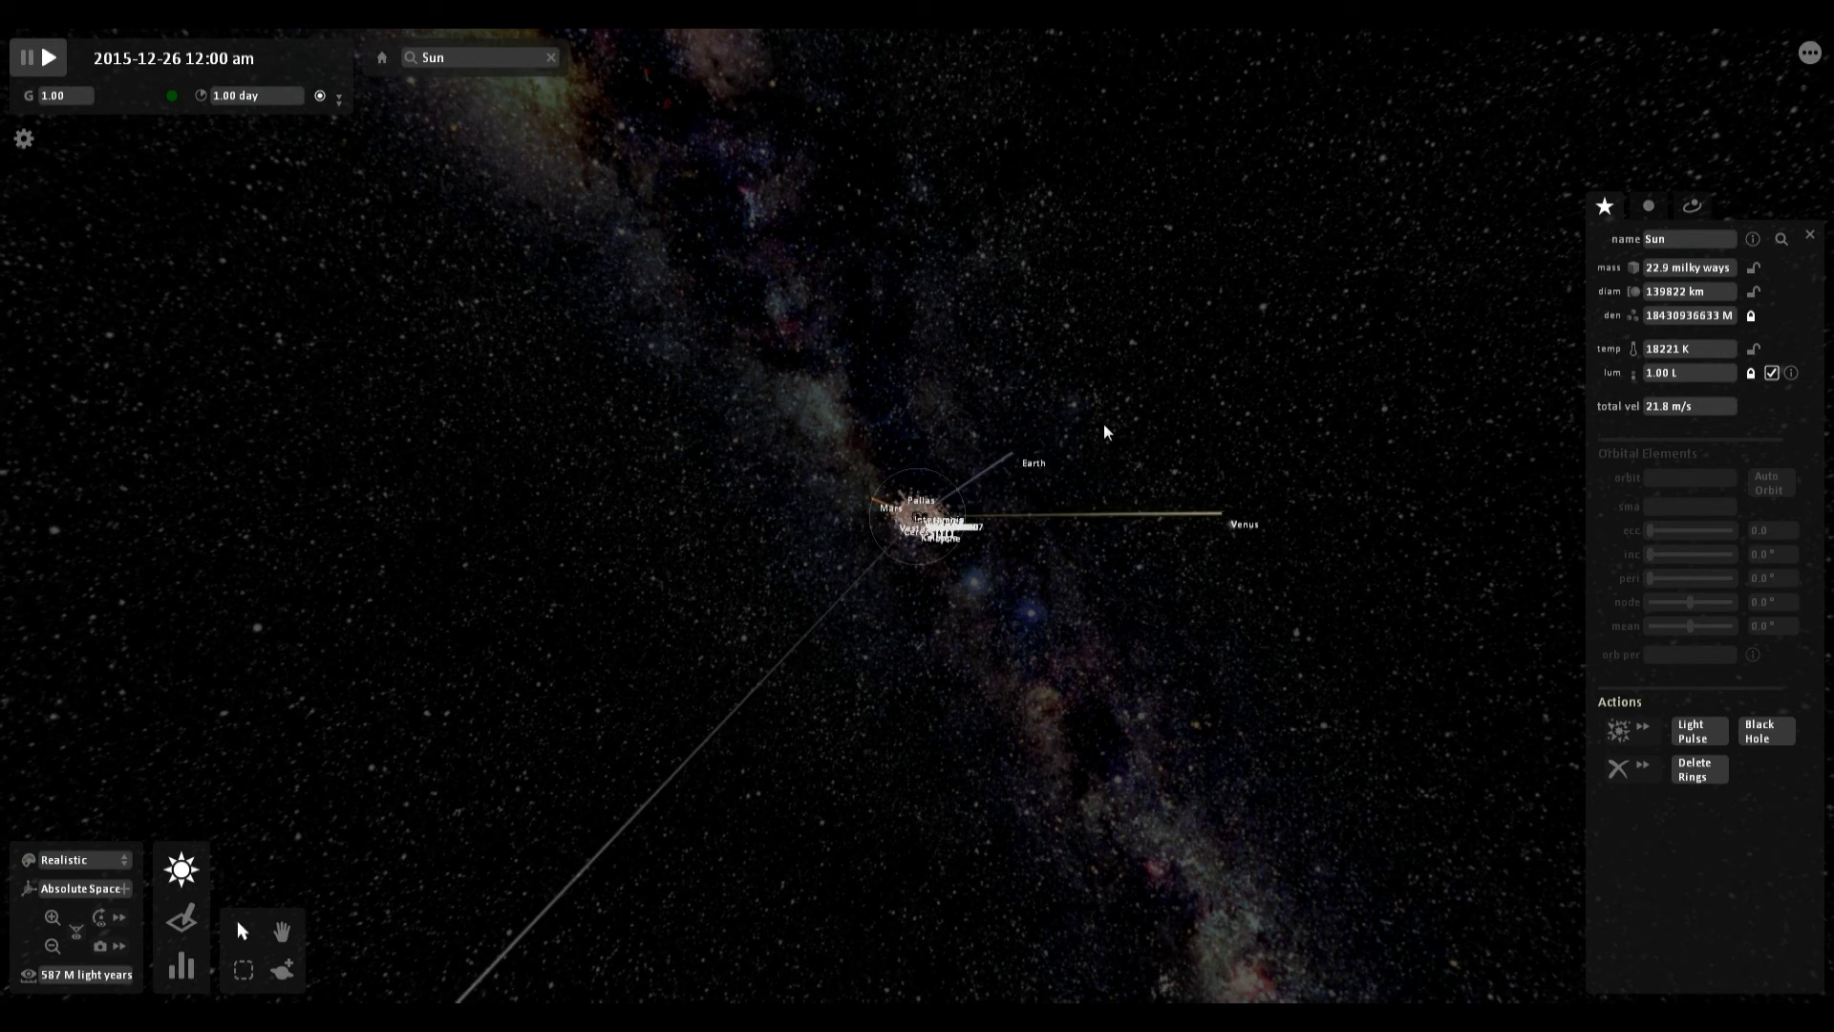
scroll(1096, 438, "up", 5)
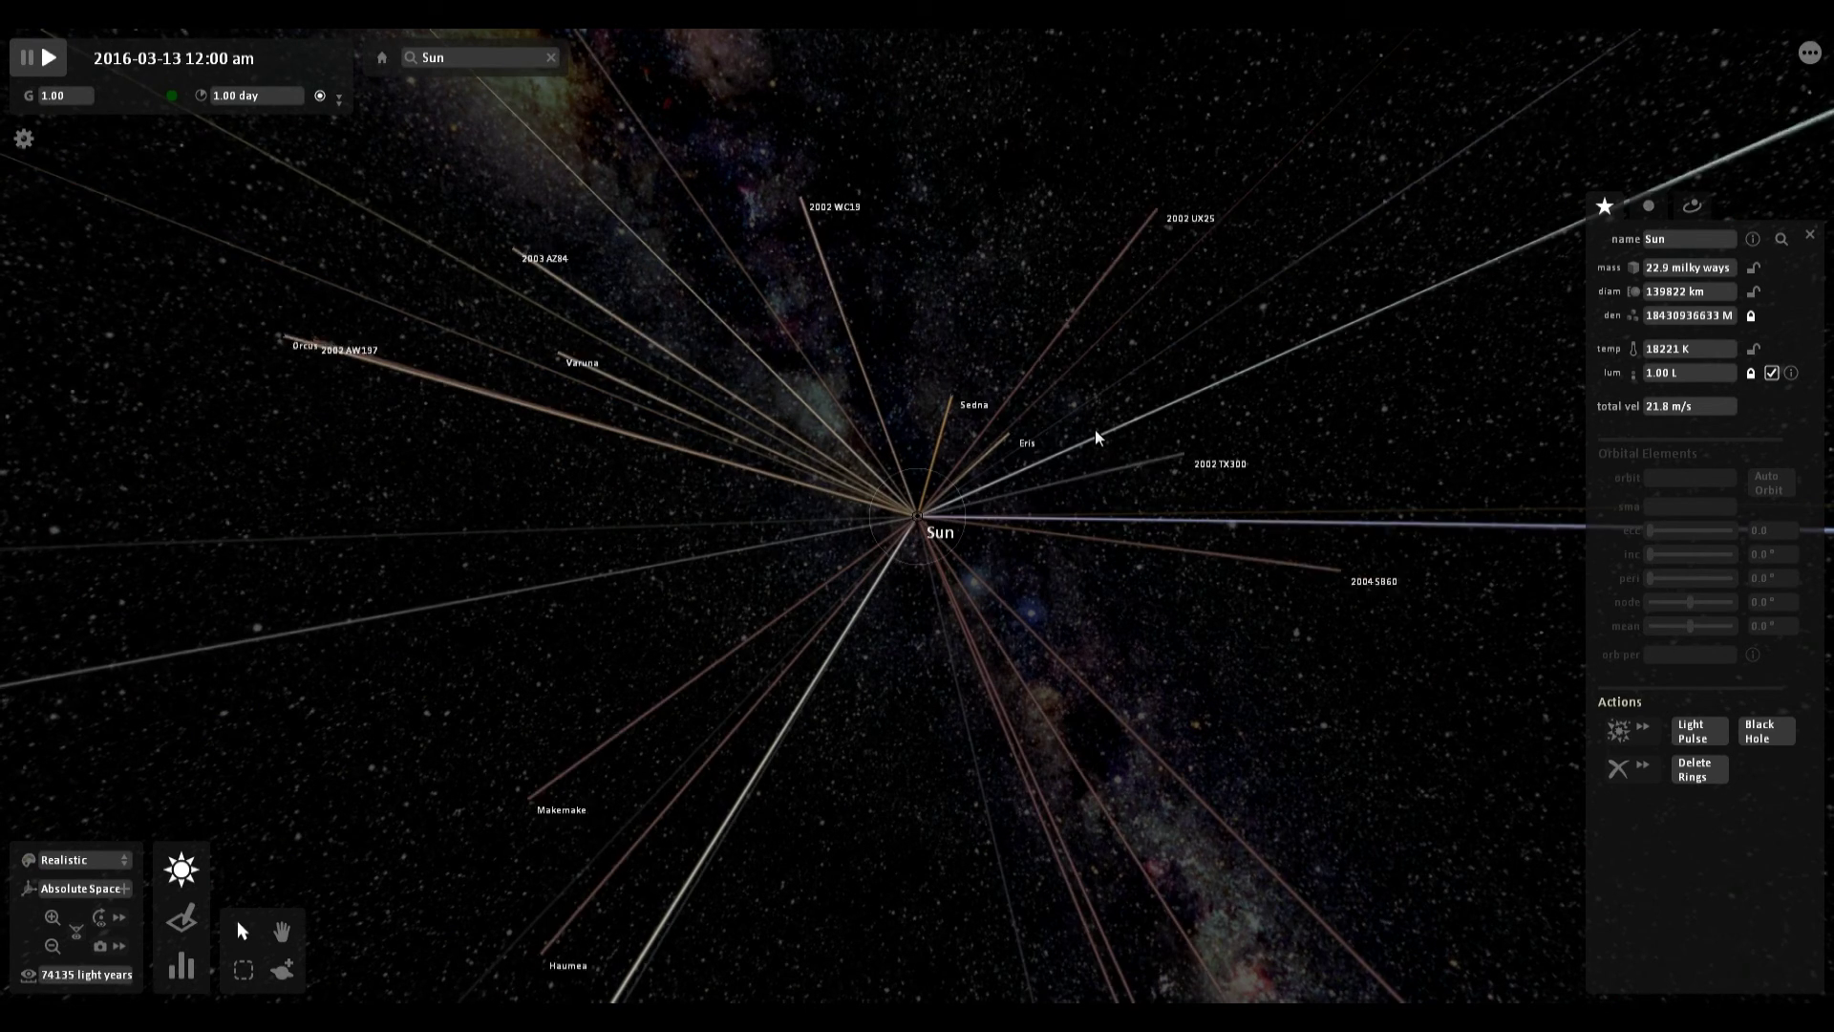
scroll(1094, 441, "up", 3)
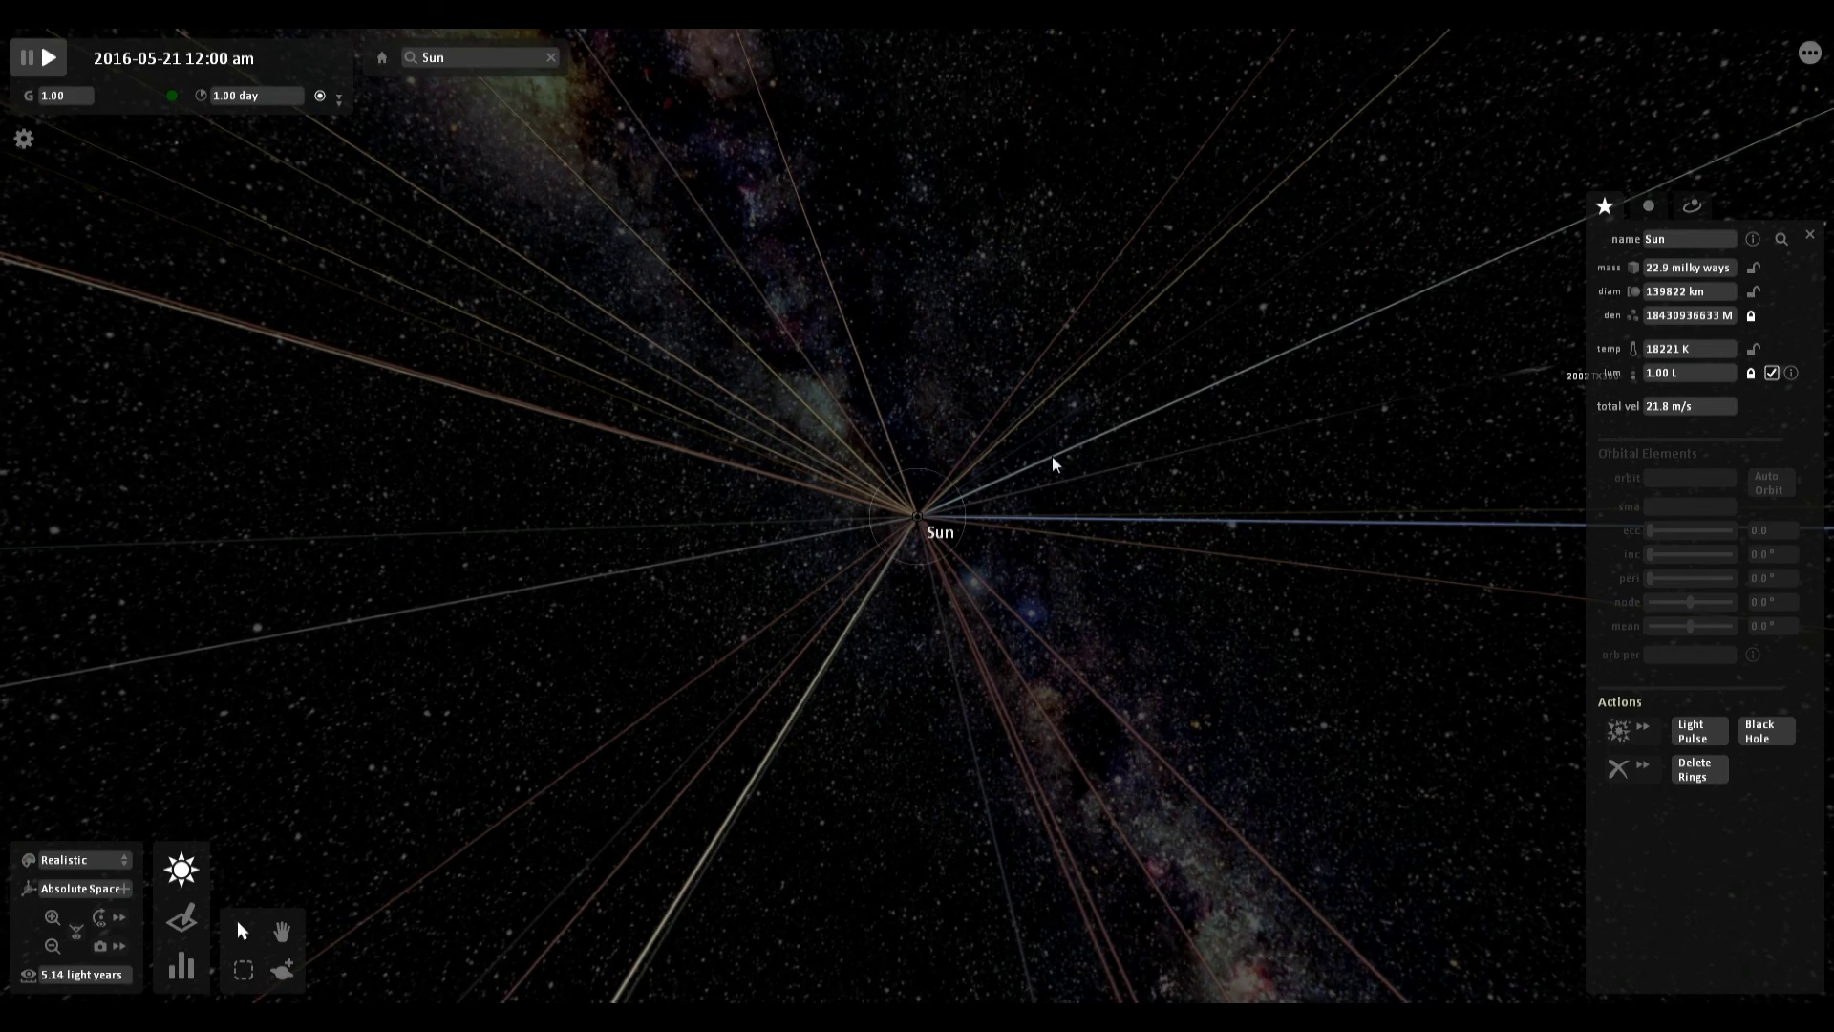
scroll(1061, 585, "up", 5)
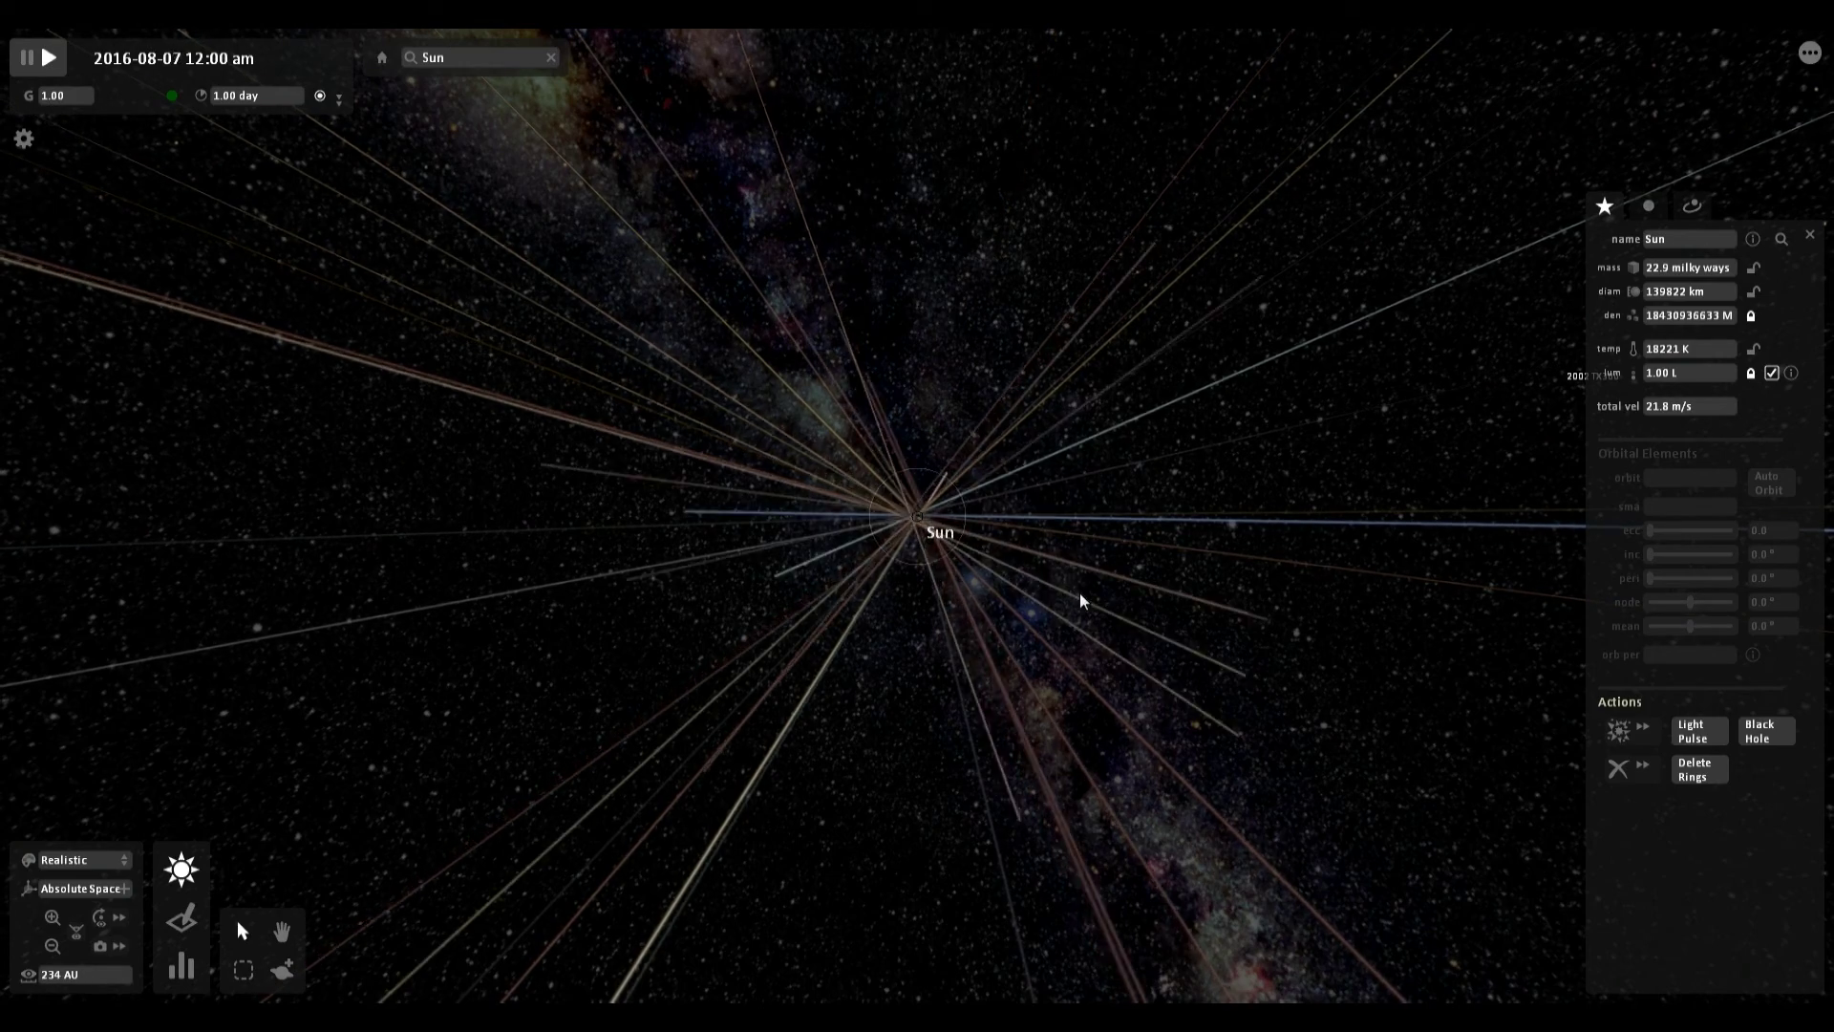
scroll(1089, 600, "up", 4)
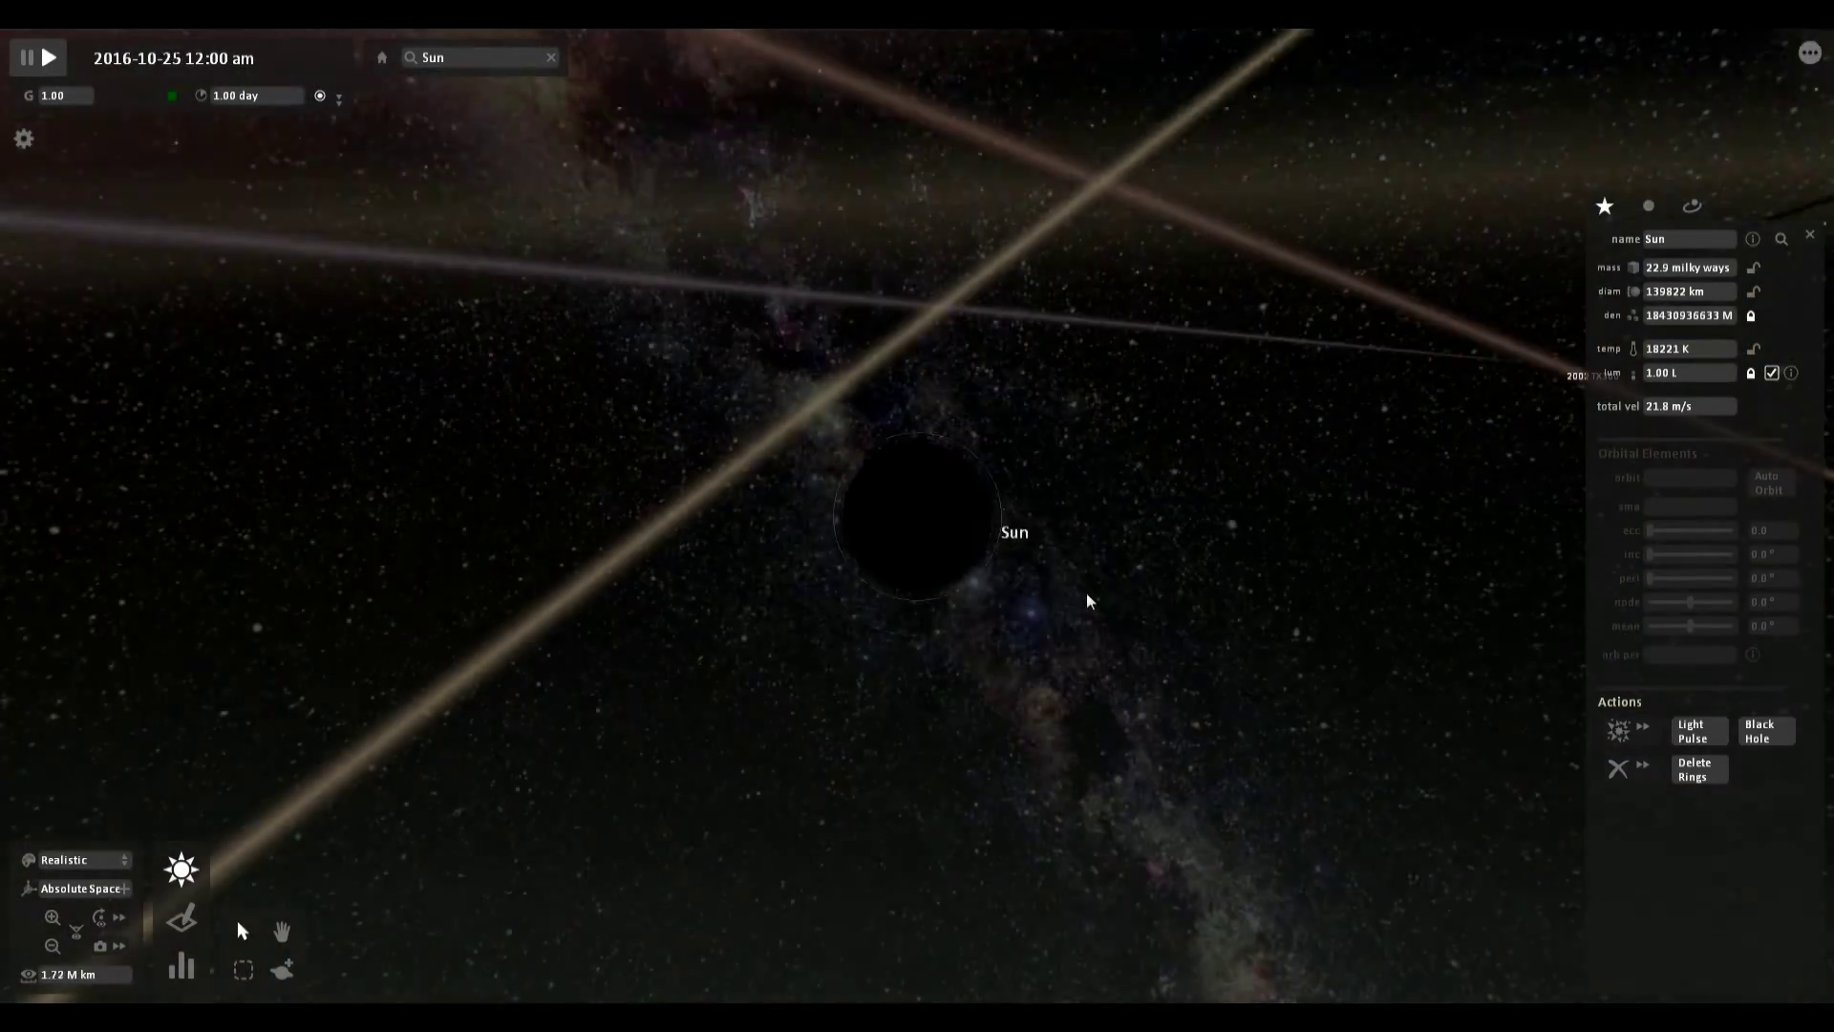